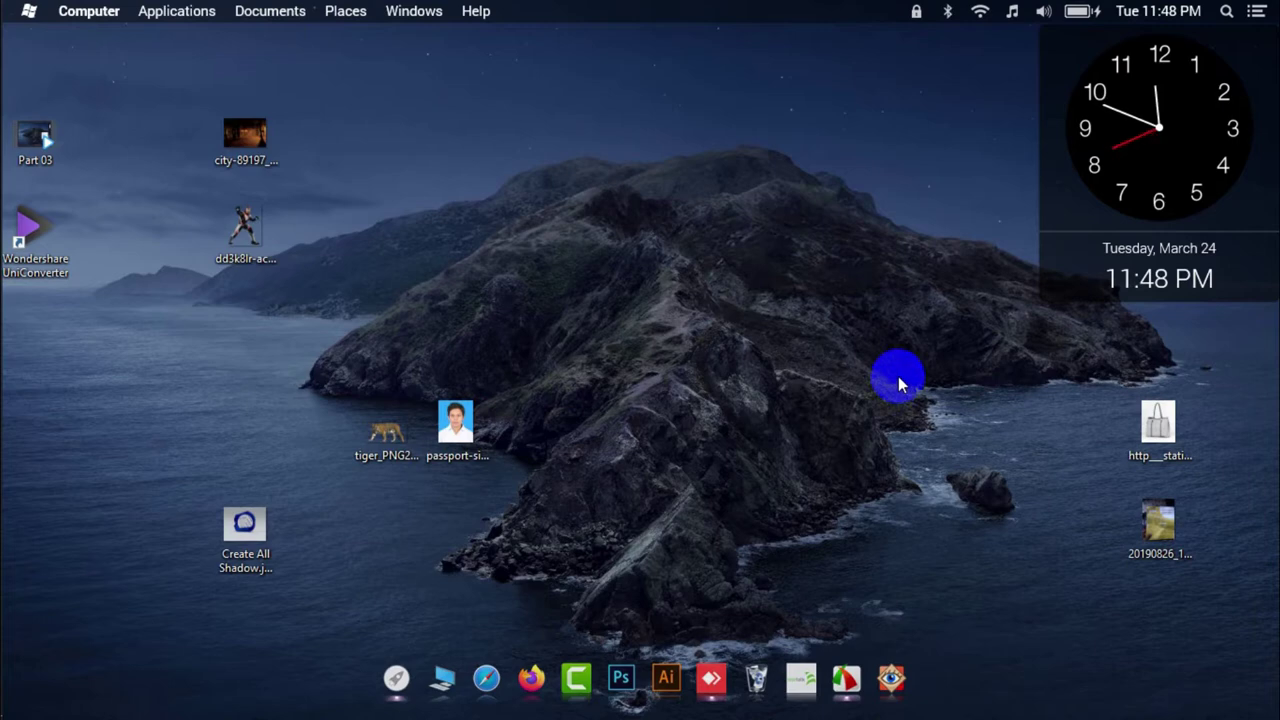
# Refresh the Windows desktop from its right-click menu.
pyautogui.rightClick(855, 325)
pyautogui.click(868, 380)
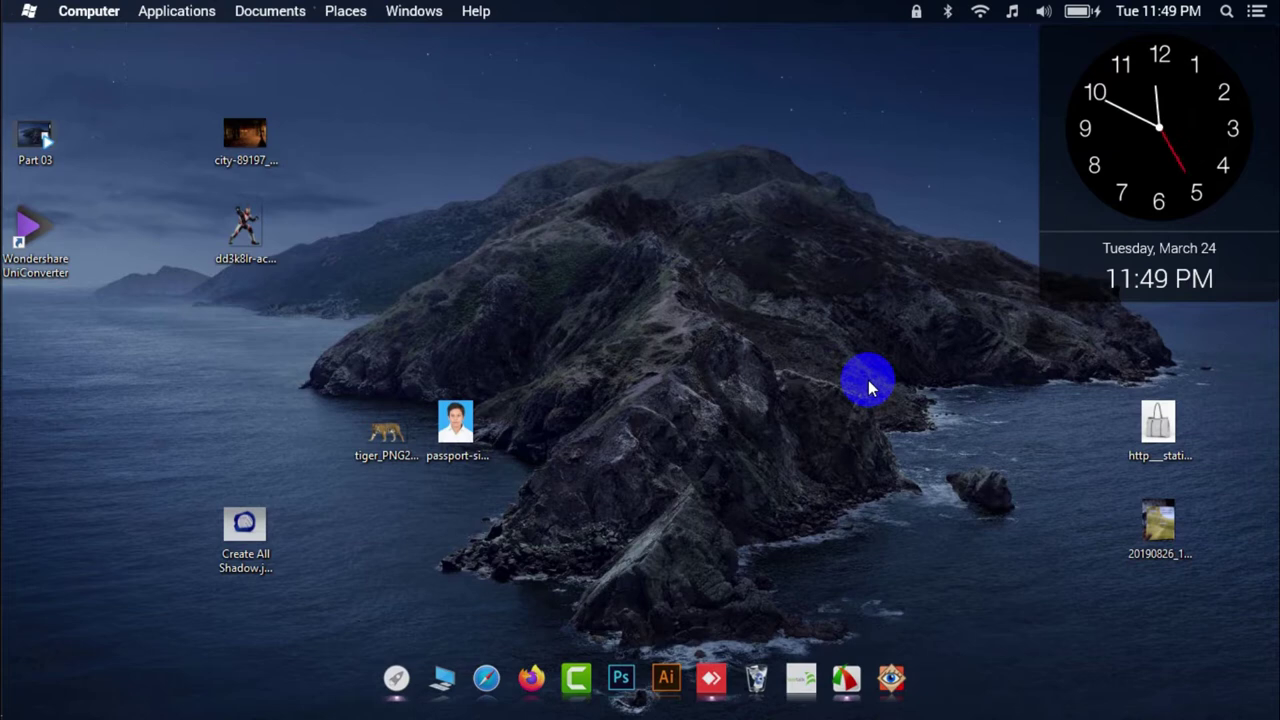
pyautogui.rightClick(810, 256)
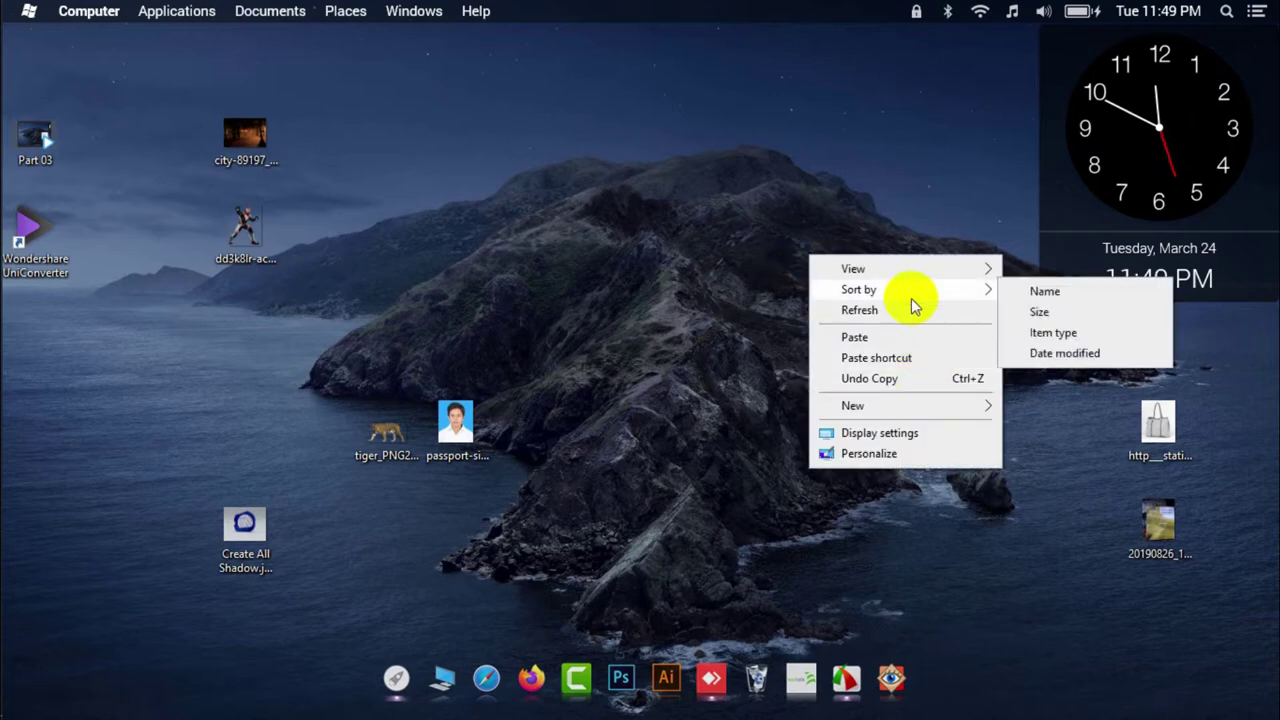
pyautogui.click(913, 309)
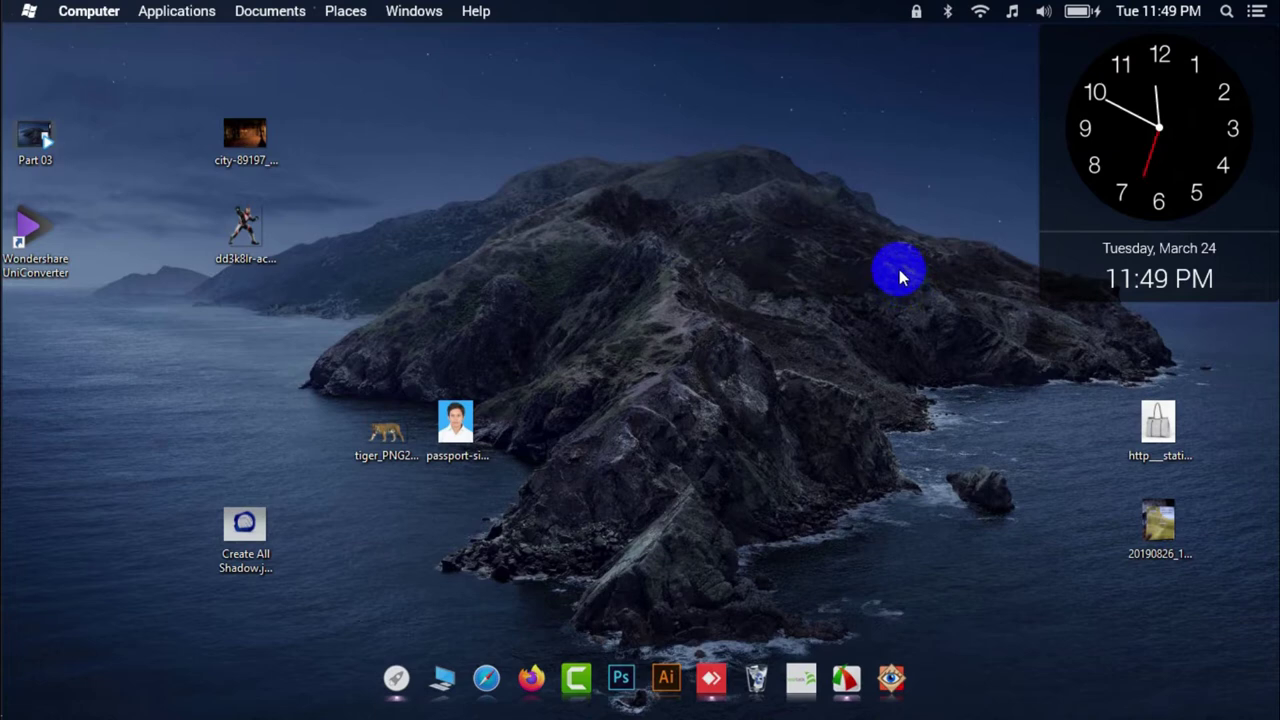
pyautogui.rightClick(849, 280)
pyautogui.click(934, 333)
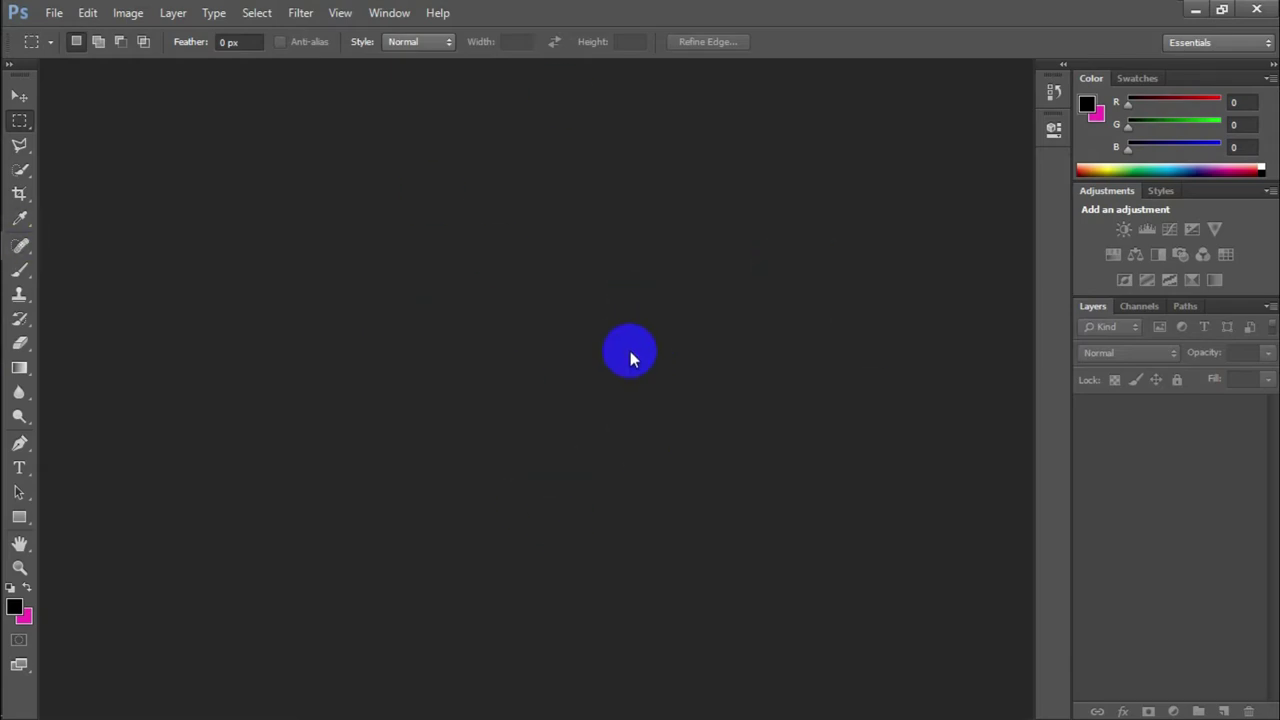
# Open Create All Shadow.jpg from the Desktop in Photoshop.
pyautogui.doubleClick(630, 351)
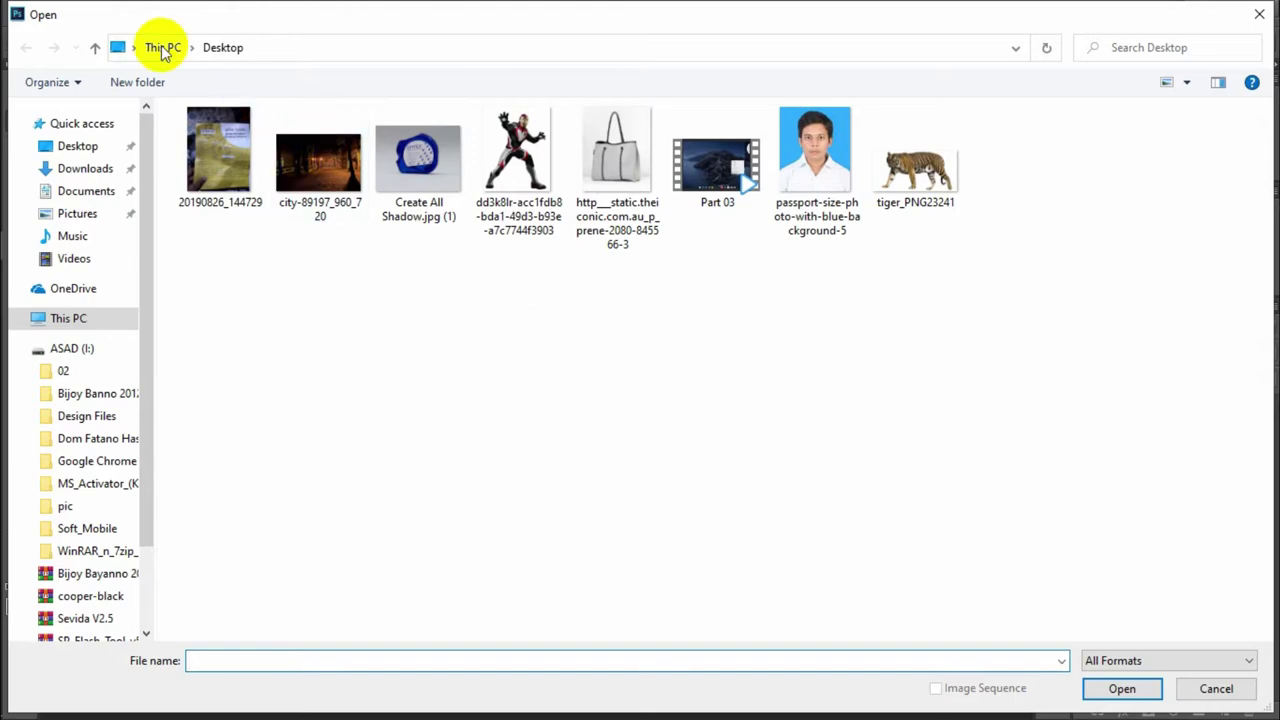
pyautogui.doubleClick(418, 155)
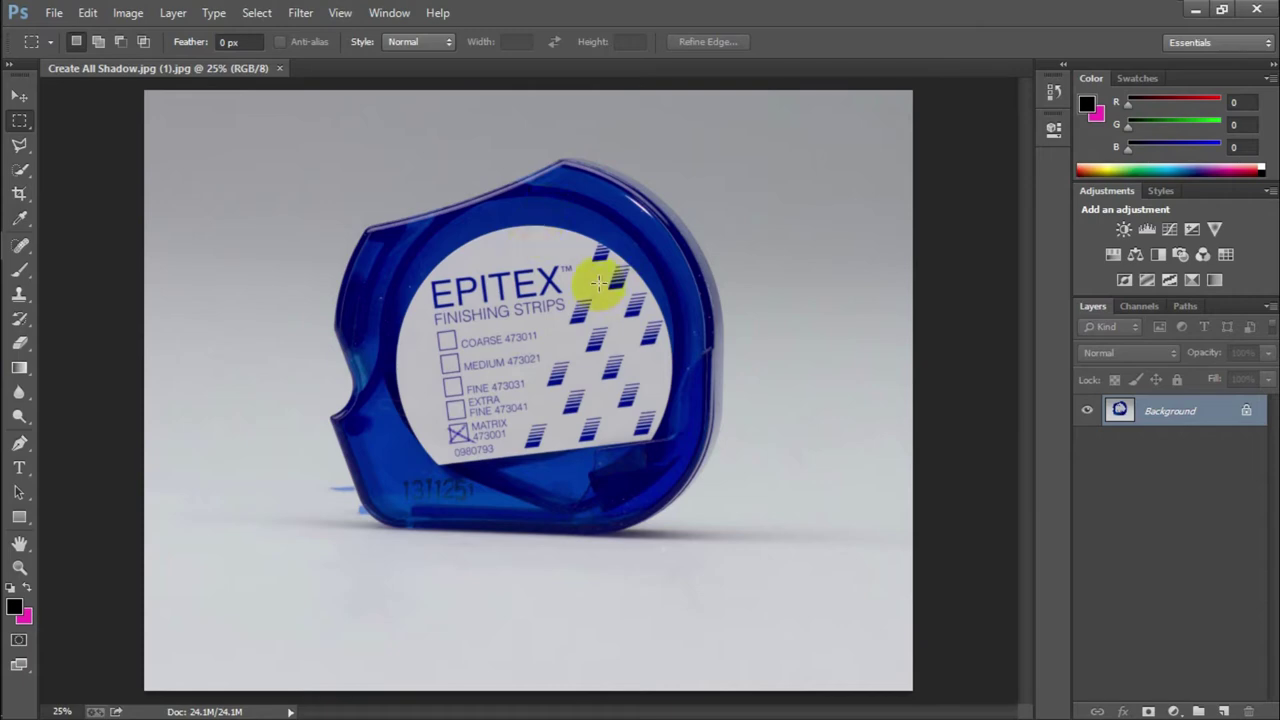
# Zoom in on the EPITEX label, then magnify the dispenser's left edge to 200%.
pyautogui.hotkey('ctrl', '-')
pyautogui.hotkey('ctrl', '+')
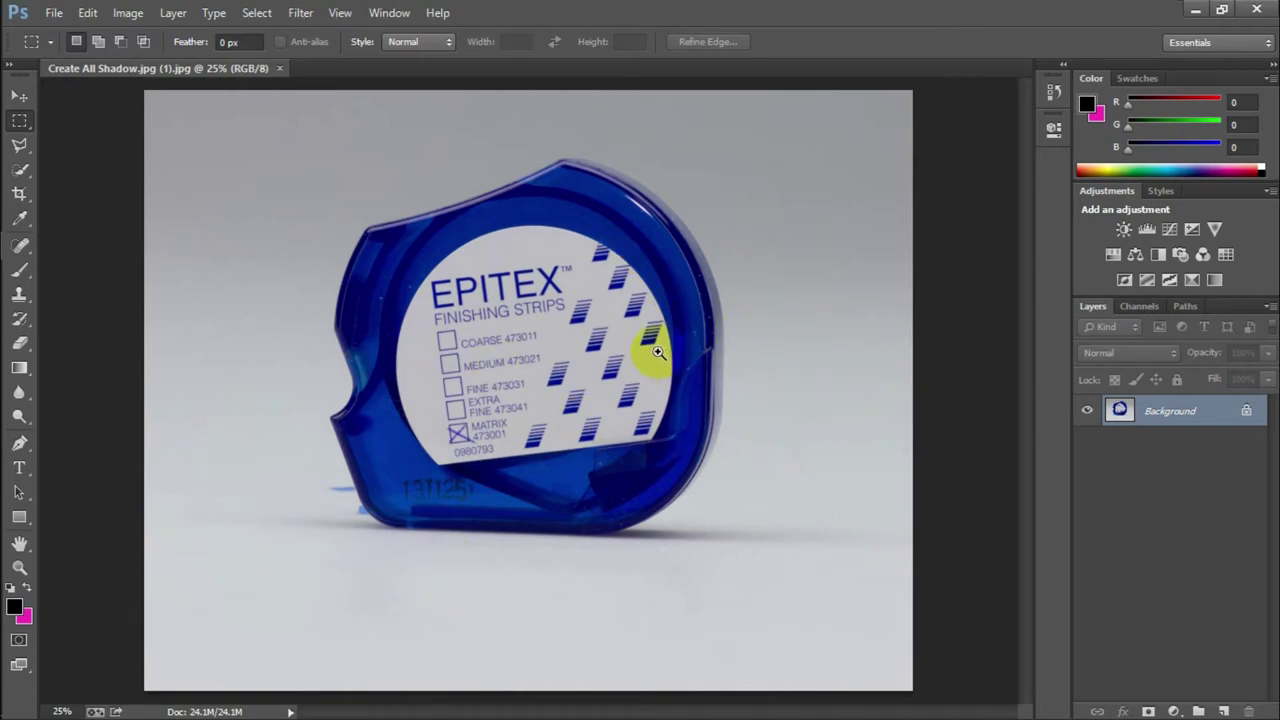
pyautogui.click(492, 280)
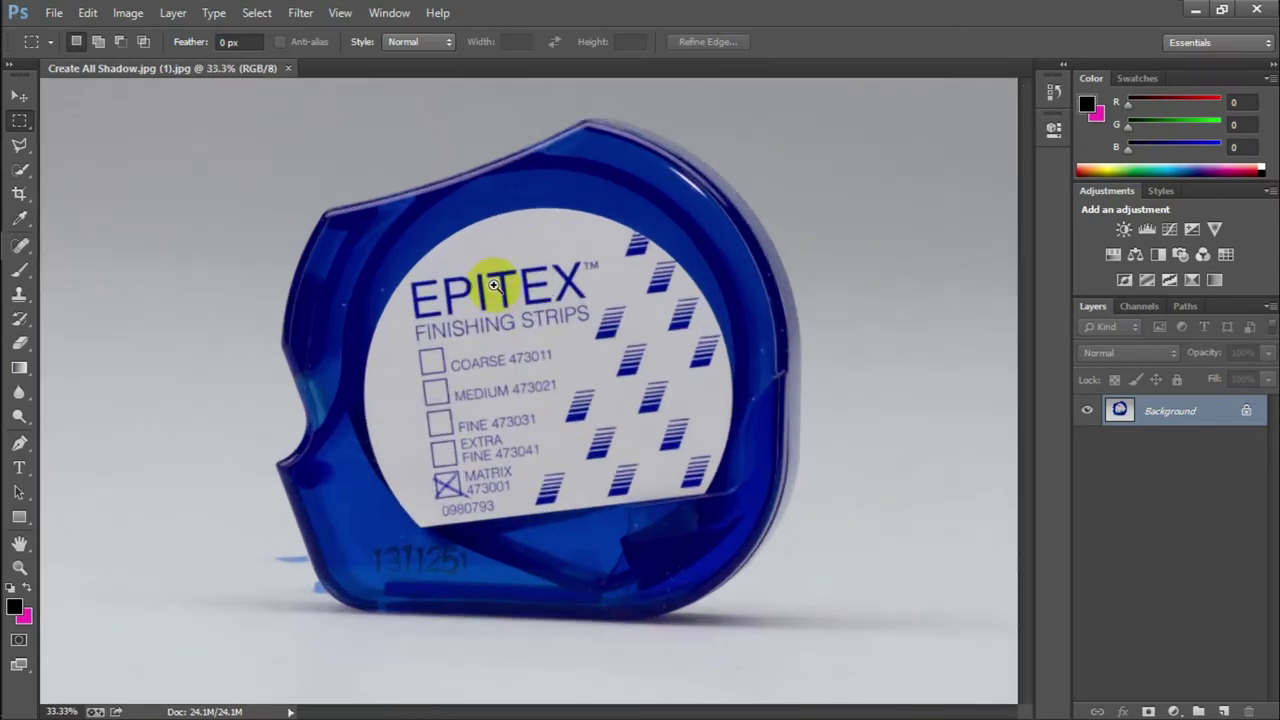
pyautogui.click(492, 281)
pyautogui.keyDown('alt'); pyautogui.click(493, 285); pyautogui.keyUp('alt')
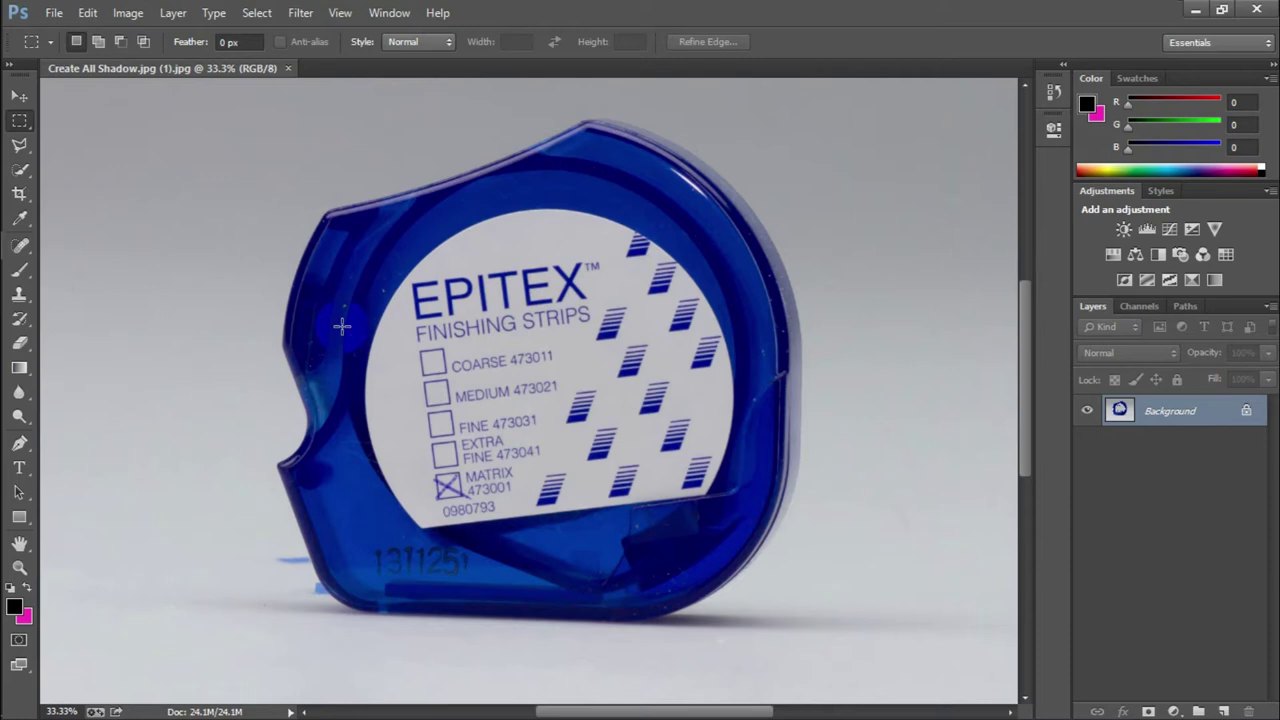
pyautogui.keyDown('ctrl'); pyautogui.click(304, 337); pyautogui.keyUp('ctrl')
pyautogui.keyDown('ctrl'); pyautogui.click(304, 337); pyautogui.keyUp('ctrl')
pyautogui.keyDown('ctrl'); pyautogui.click(480, 551); pyautogui.keyUp('ctrl')
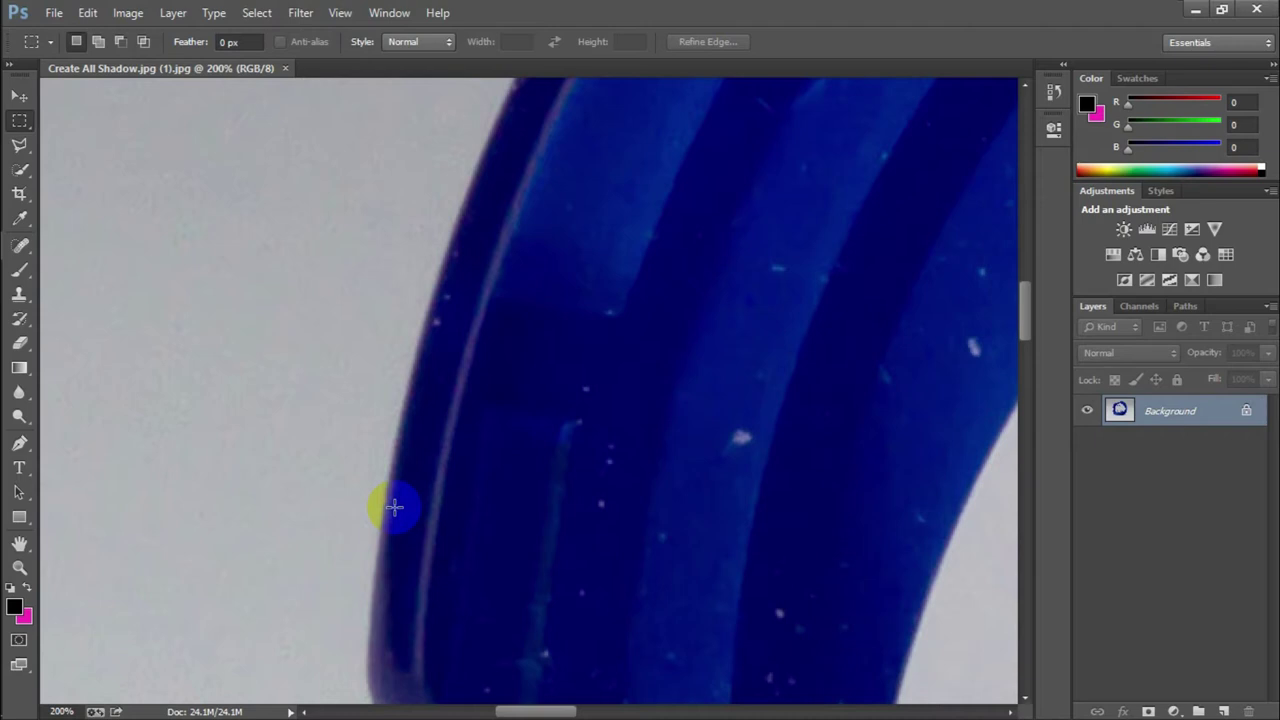
pyautogui.press('p')
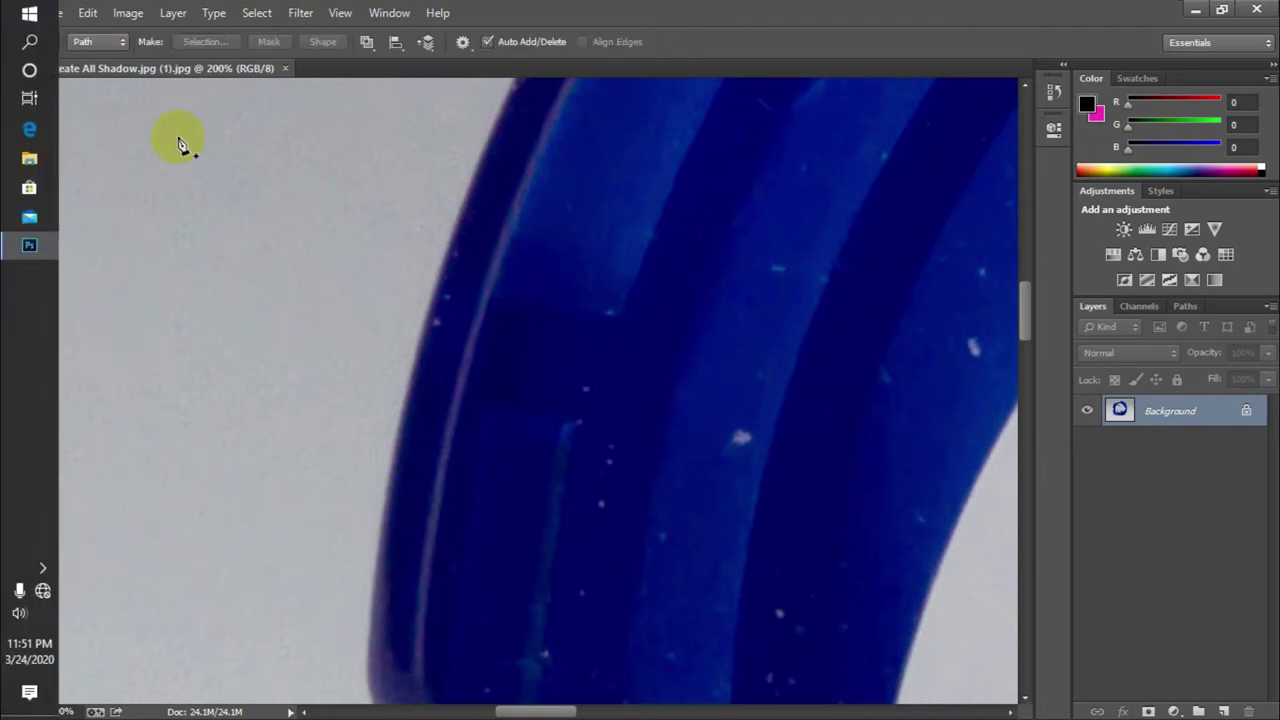
# Set the Pen tool to Path mode and frame the dispenser's edge at 100%.
pyautogui.click(90, 45)
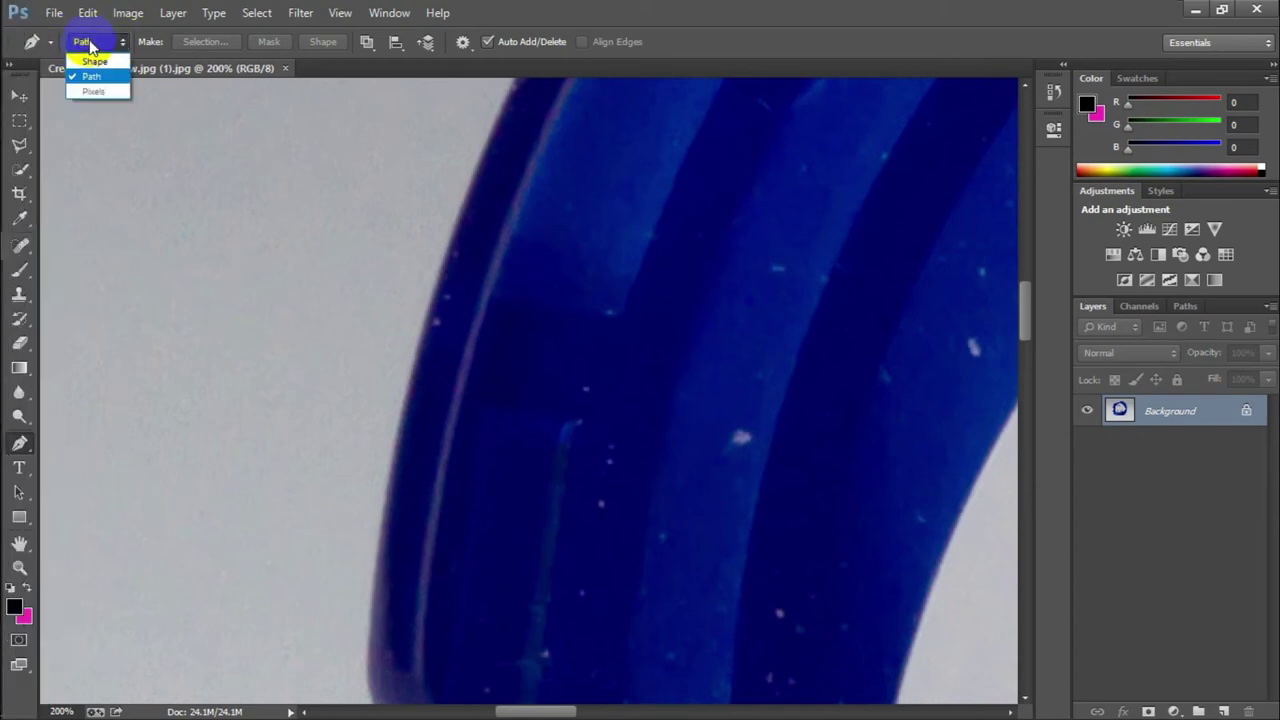
pyautogui.click(82, 73)
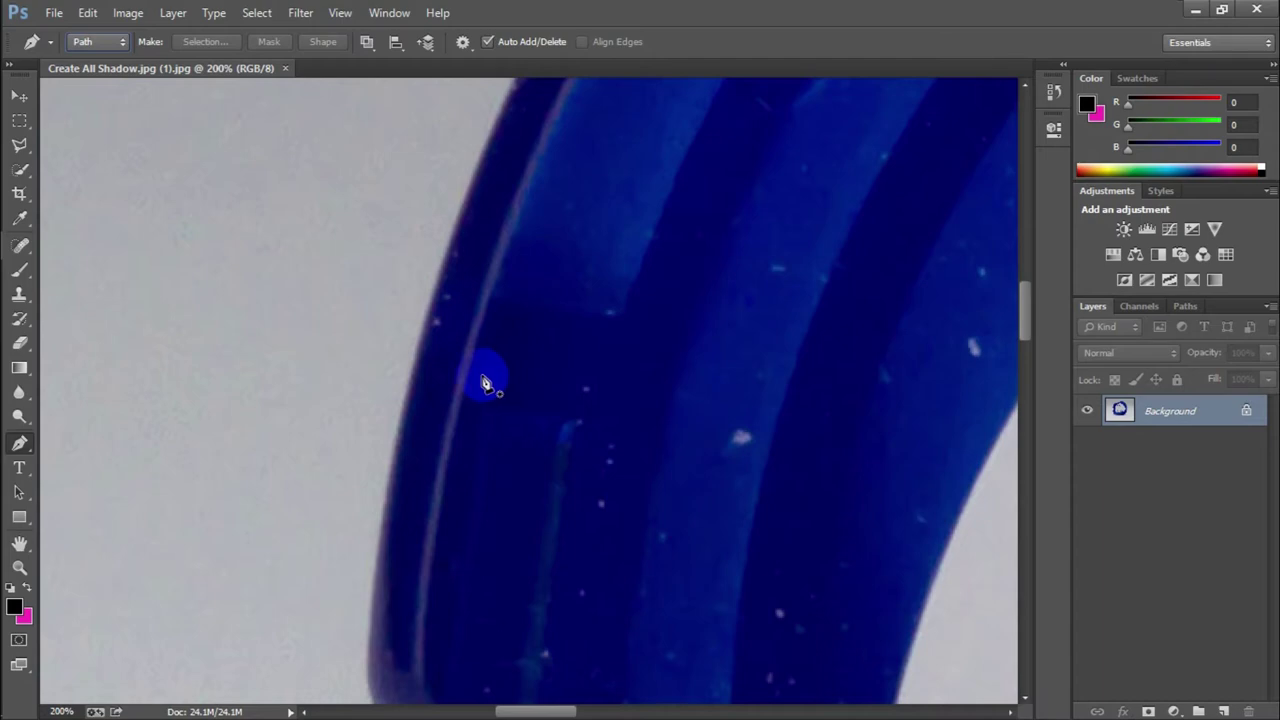
pyautogui.keyDown('alt'); pyautogui.click(501, 246); pyautogui.keyUp('alt')
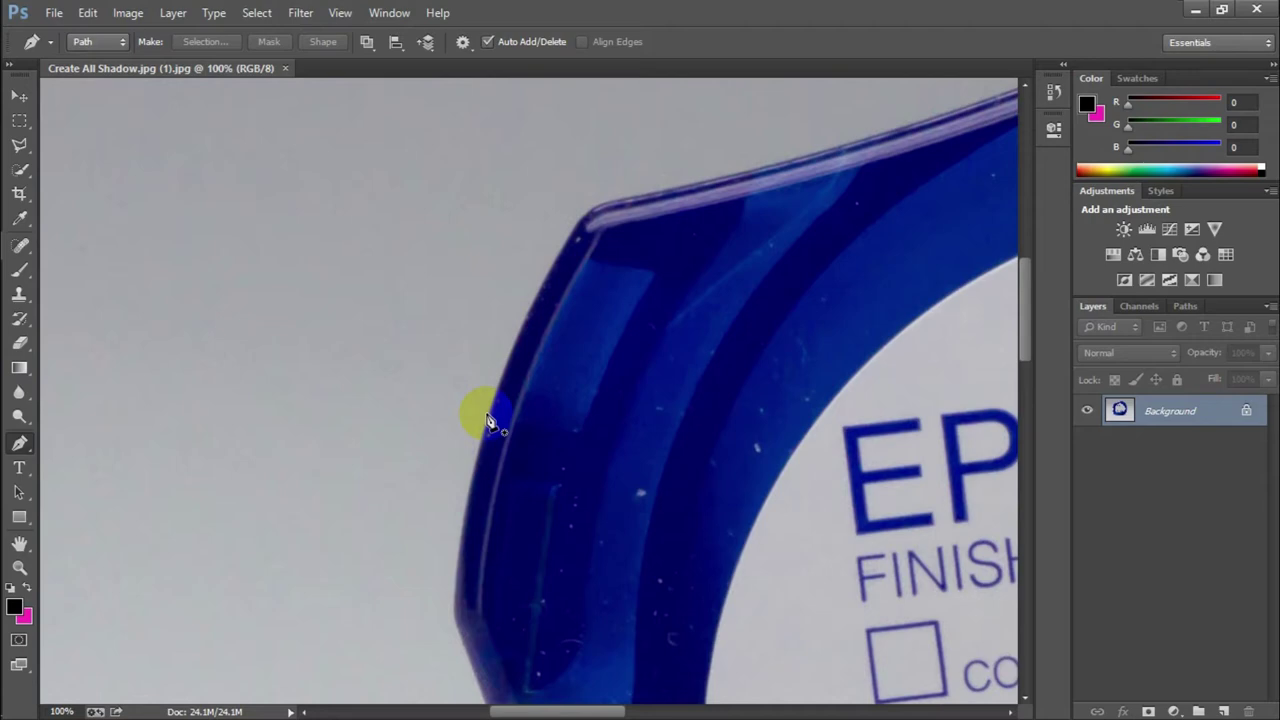
pyautogui.hotkey('ctrl', '-')
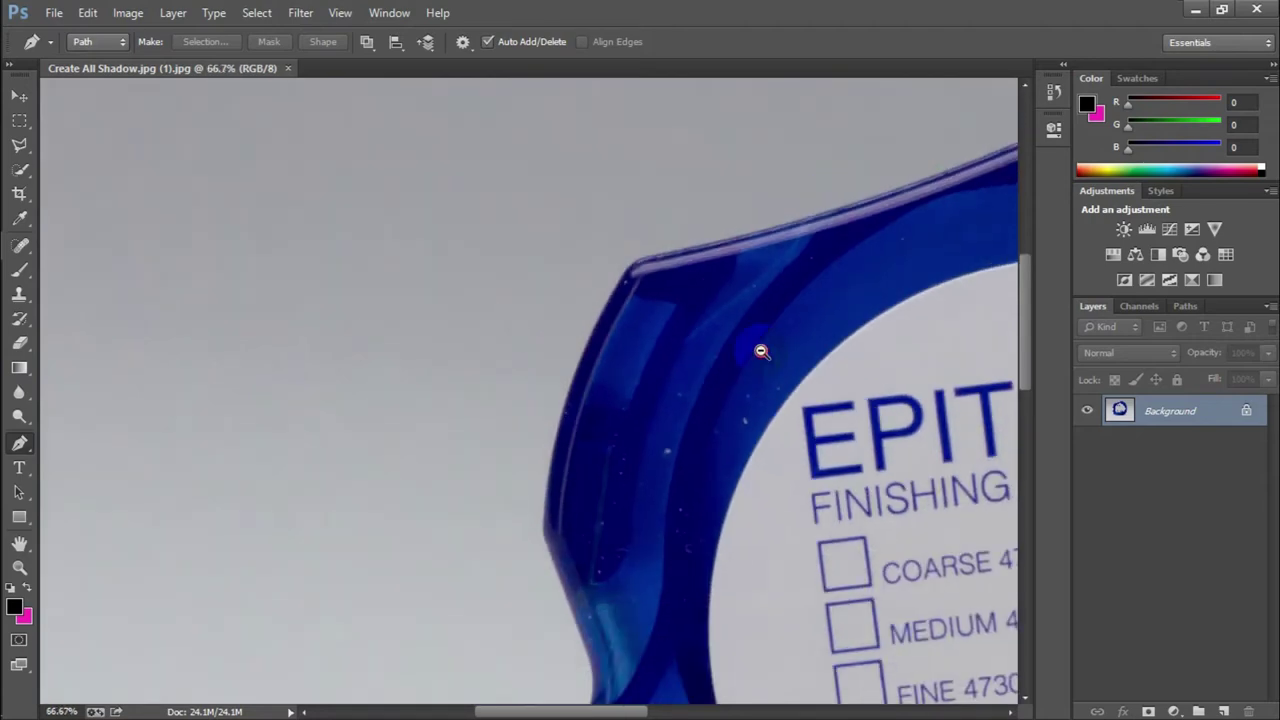
pyautogui.moveTo(718, 342); pyautogui.dragTo(557, 337)
pyautogui.keyDown('ctrl'); pyautogui.click(608, 434); pyautogui.keyUp('ctrl')
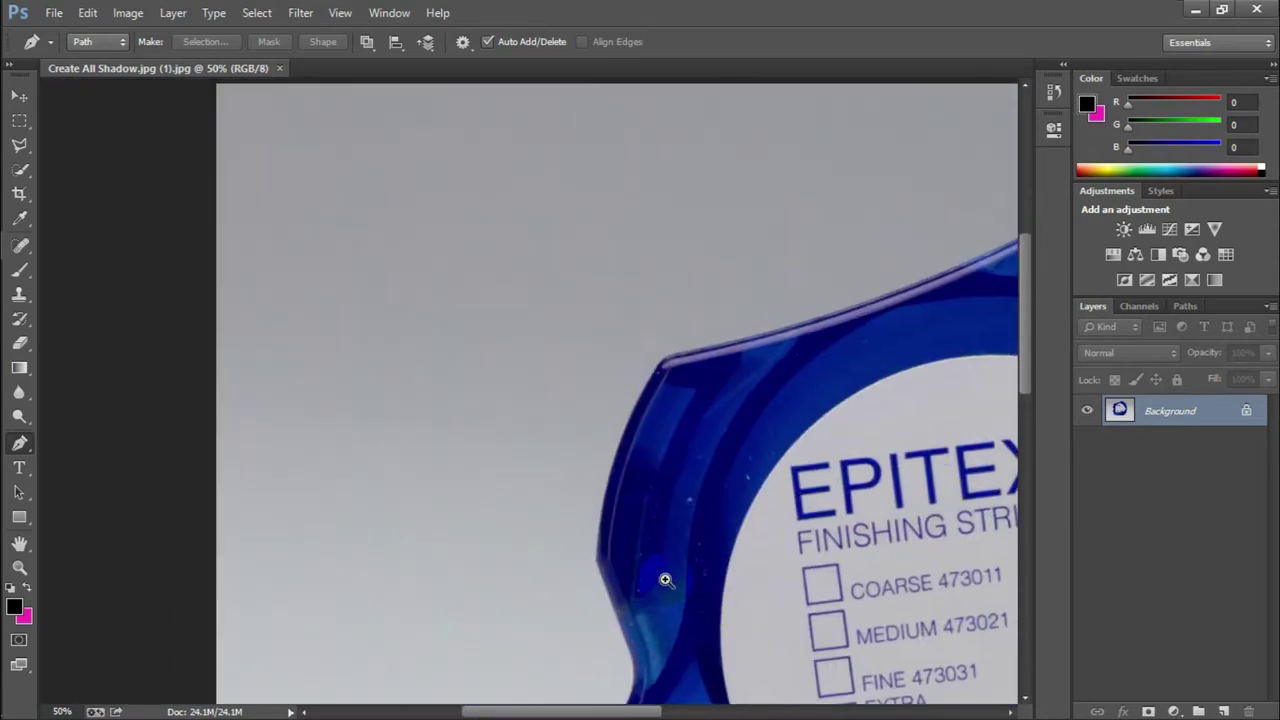
pyautogui.scroll(-1, 655, 571)
pyautogui.keyDown('ctrl'); pyautogui.click(655, 571); pyautogui.keyUp('ctrl')
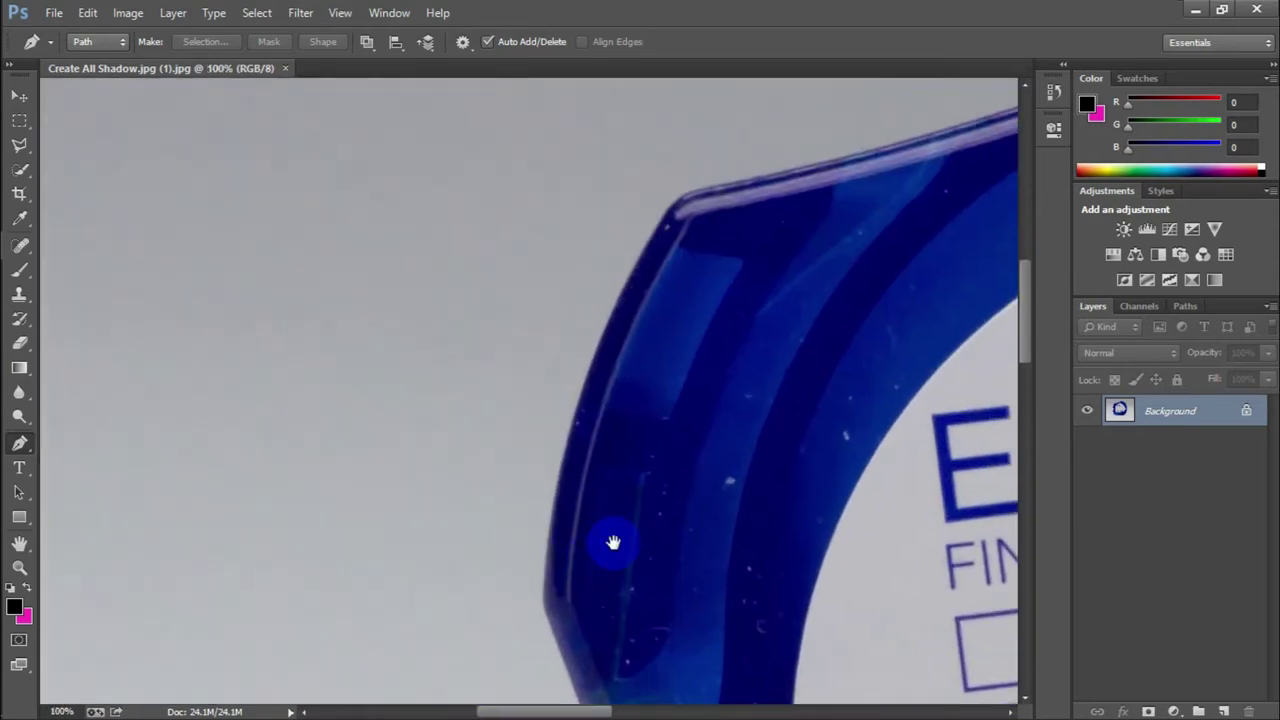
pyautogui.moveTo(613, 539); pyautogui.dragTo(630, 510)
# Start the path with anchors on the dispenser's left edge and enable Rubber Band preview.
pyautogui.click(556, 574)
pyautogui.keyDown('ctrl'); pyautogui.click(594, 420); pyautogui.keyUp('ctrl')
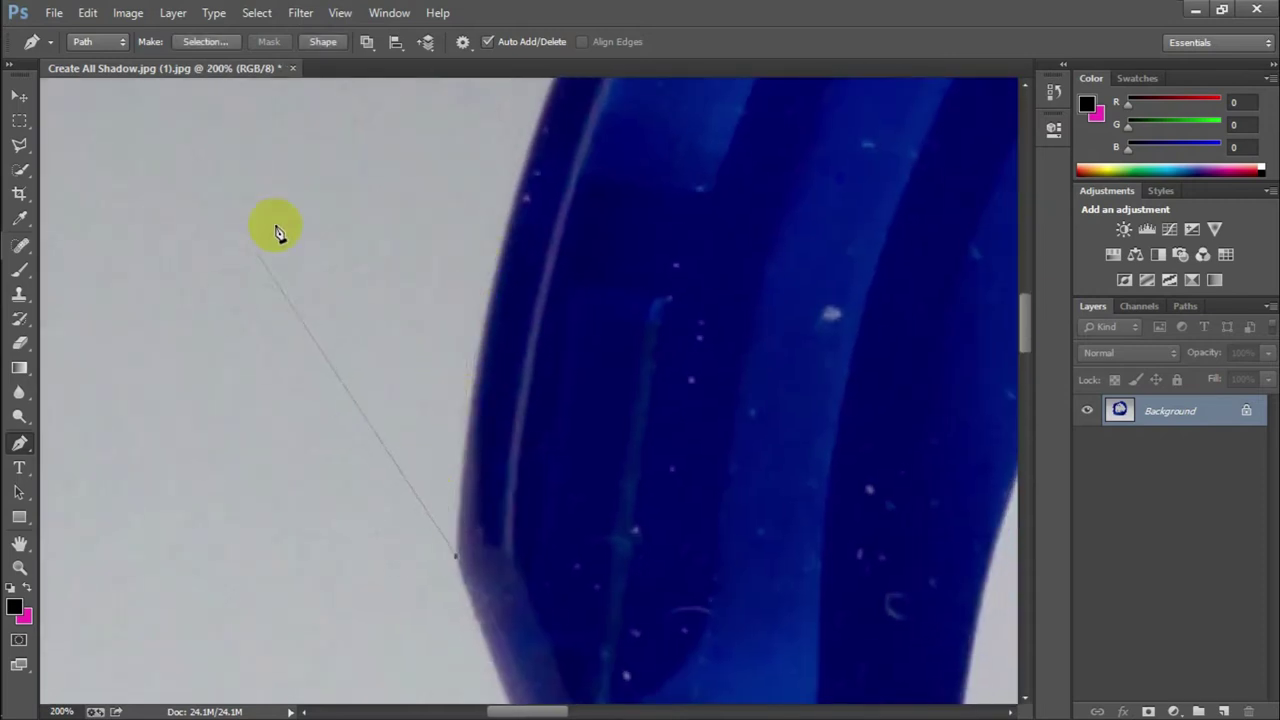
pyautogui.click(462, 42)
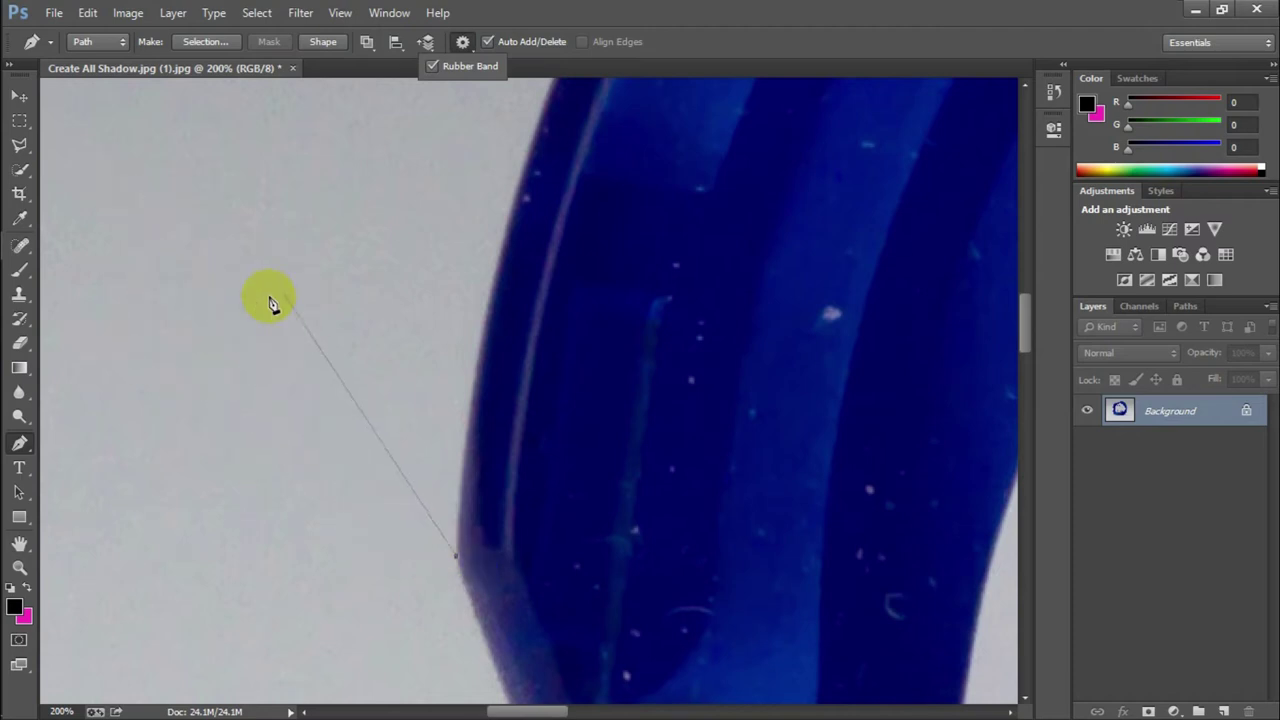
pyautogui.click(456, 557)
# Add anchors up the dispenser's left edge, undoing the misplaced curved ones.
pyautogui.hotkey('ctrl', '-')
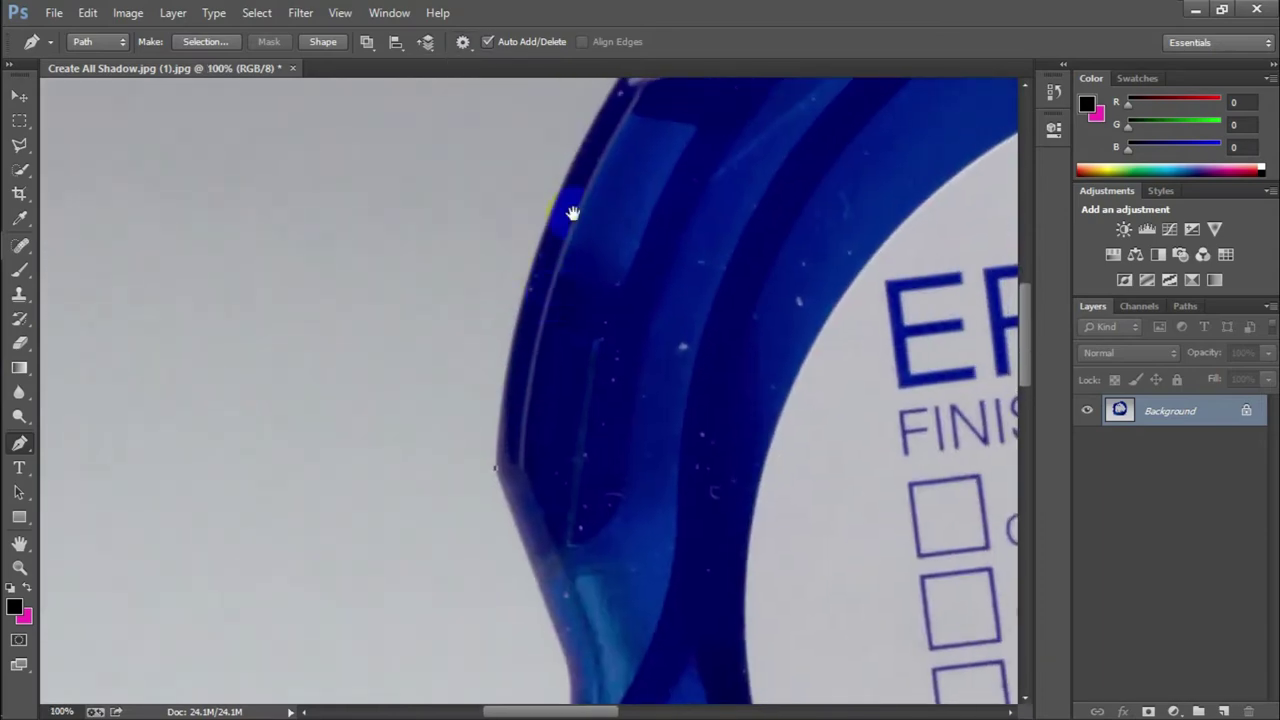
pyautogui.scroll(2, 465, 352)
pyautogui.moveTo(440, 358); pyautogui.dragTo(549, 237)
pyautogui.hotkey('ctrl', 'z')
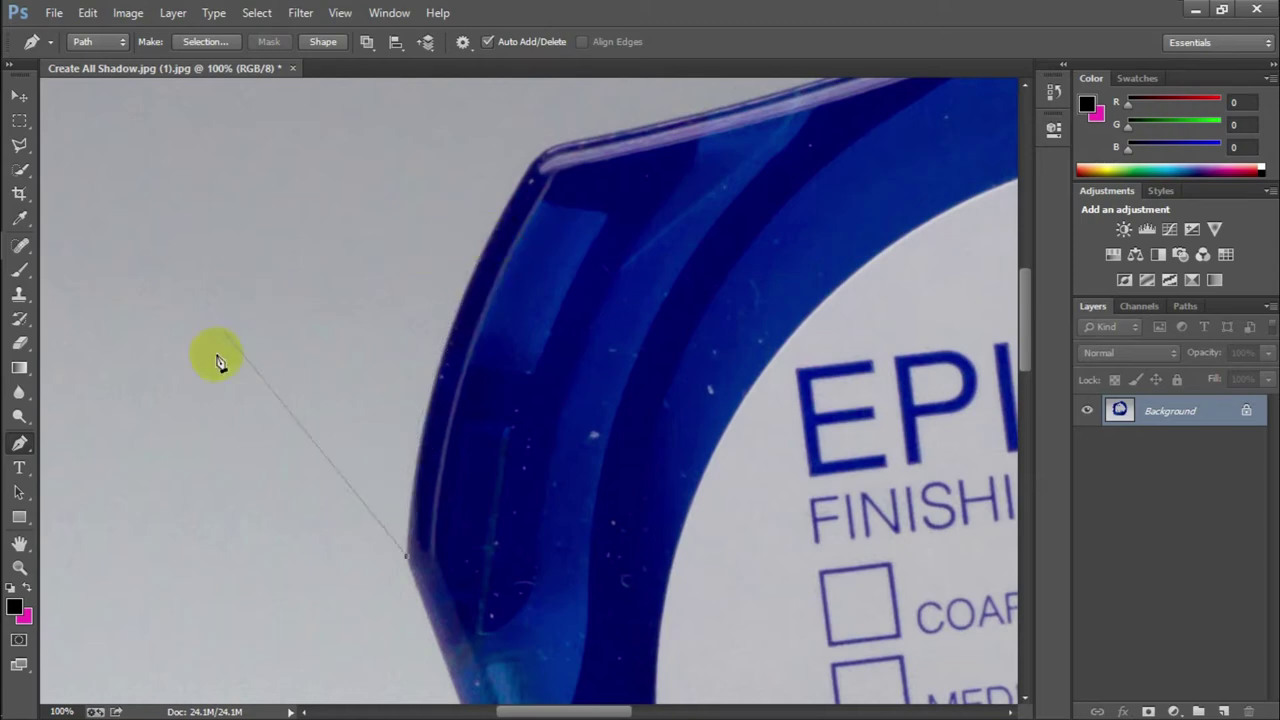
pyautogui.moveTo(194, 426); pyautogui.dragTo(157, 330)
pyautogui.hotkey('ctrl', 'z')
pyautogui.scroll(2, 440, 352)
pyautogui.click(430, 342)
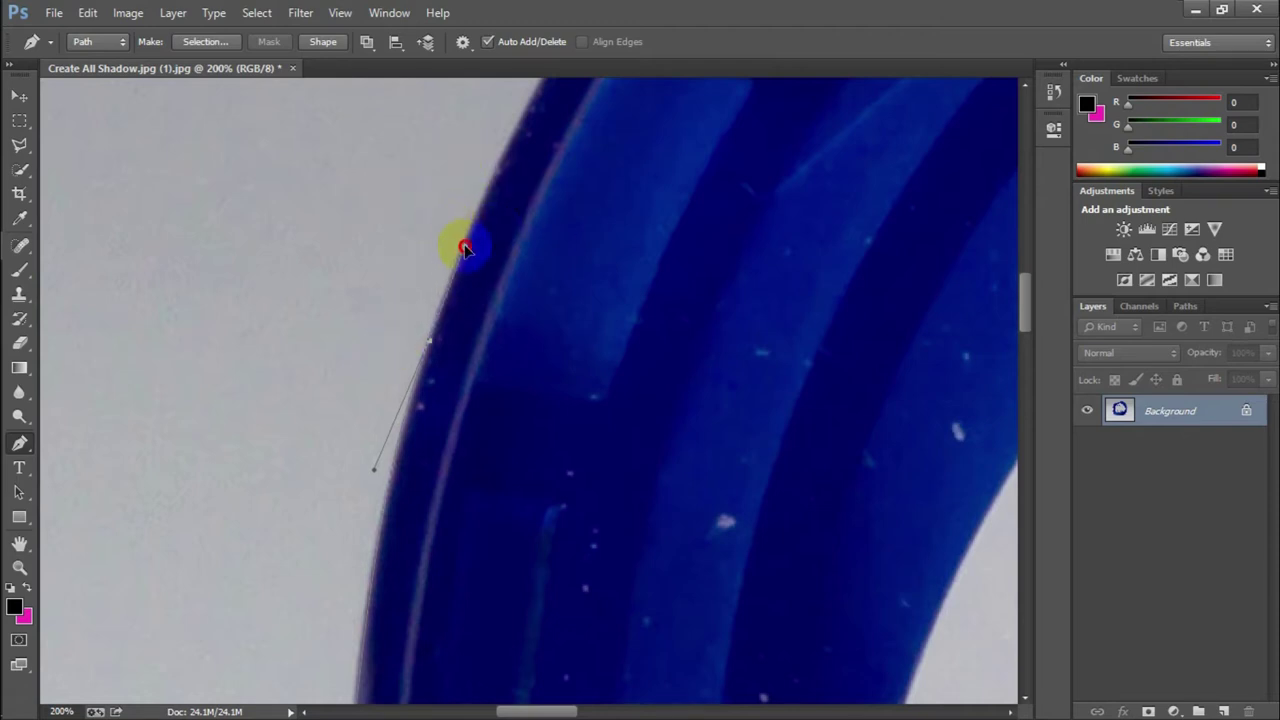
# Place anchors hugging the edge to the upper-left corner and along the top edge.
pyautogui.moveTo(465, 248); pyautogui.dragTo(500, 414)
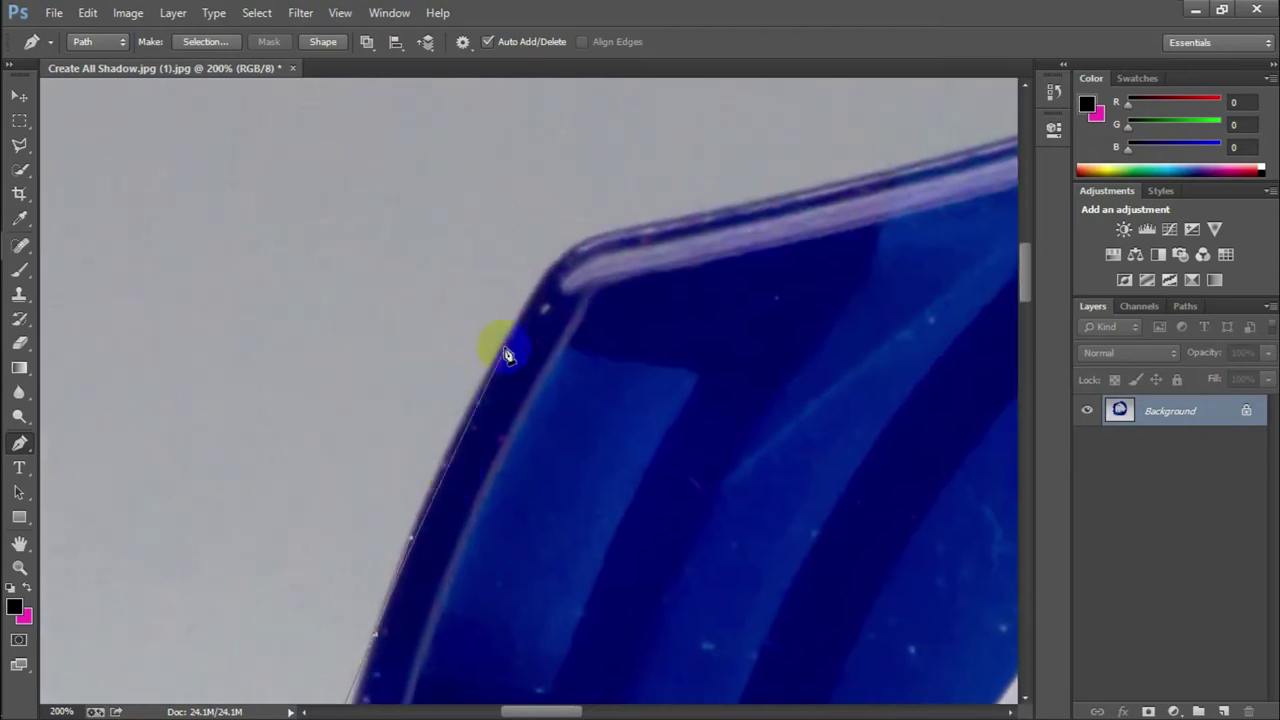
pyautogui.click(537, 292)
pyautogui.click(515, 322)
pyautogui.click(535, 253)
pyautogui.click(571, 243)
pyautogui.click(609, 231)
pyautogui.click(634, 228)
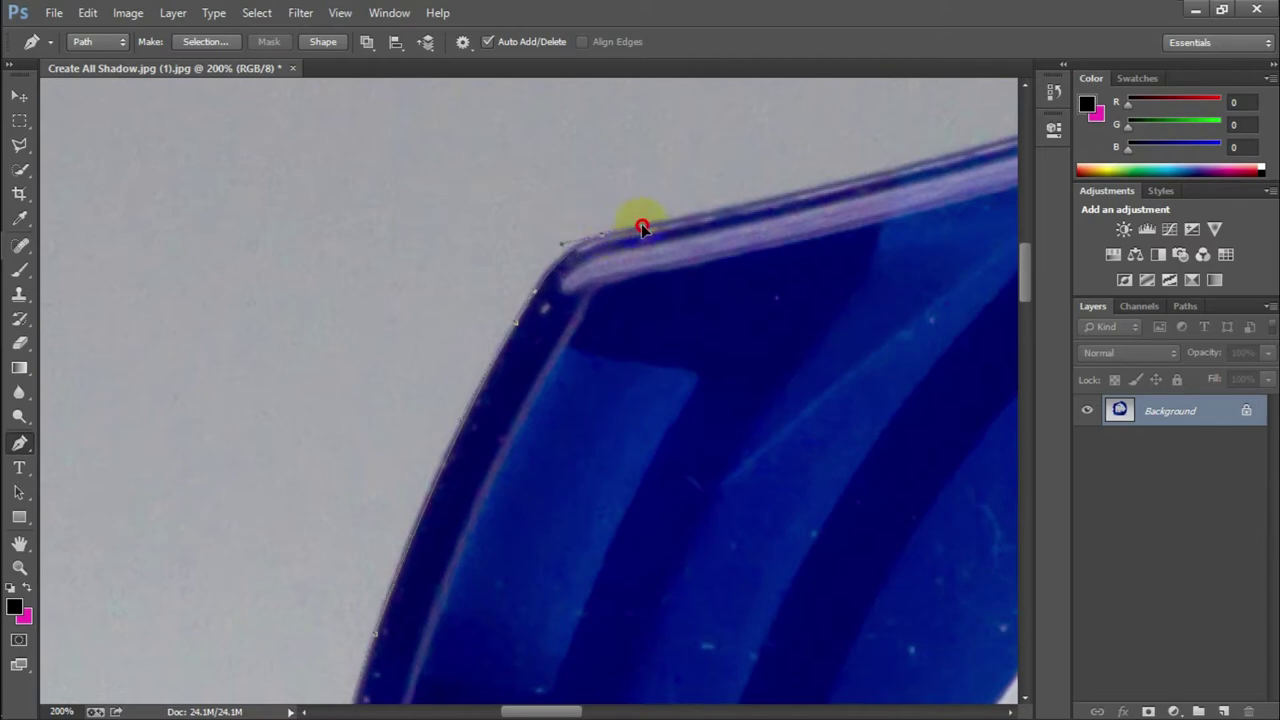
pyautogui.moveTo(768, 193); pyautogui.dragTo(334, 374)
pyautogui.moveTo(711, 288); pyautogui.dragTo(472, 512)
# Add an anchor at the top corner and curve the path around the rounded rim.
pyautogui.hotkey('ctrl', '-')
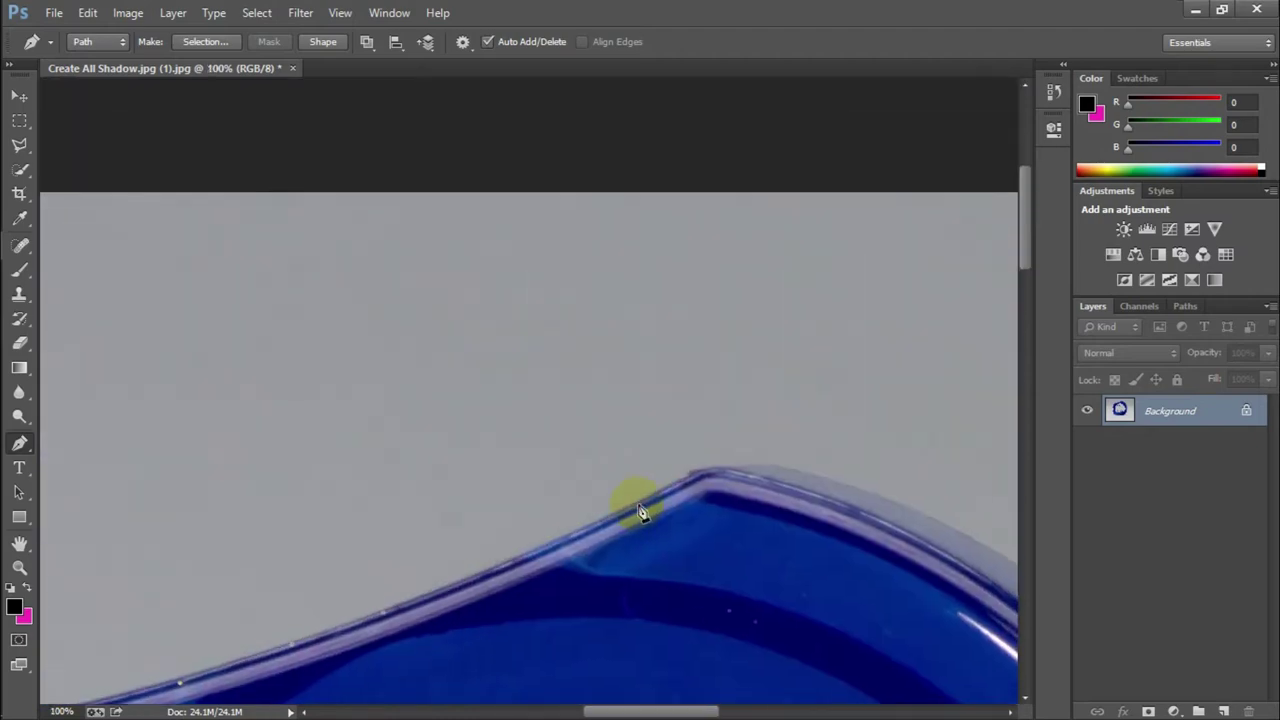
pyautogui.click(694, 477)
pyautogui.moveTo(913, 515); pyautogui.dragTo(596, 449)
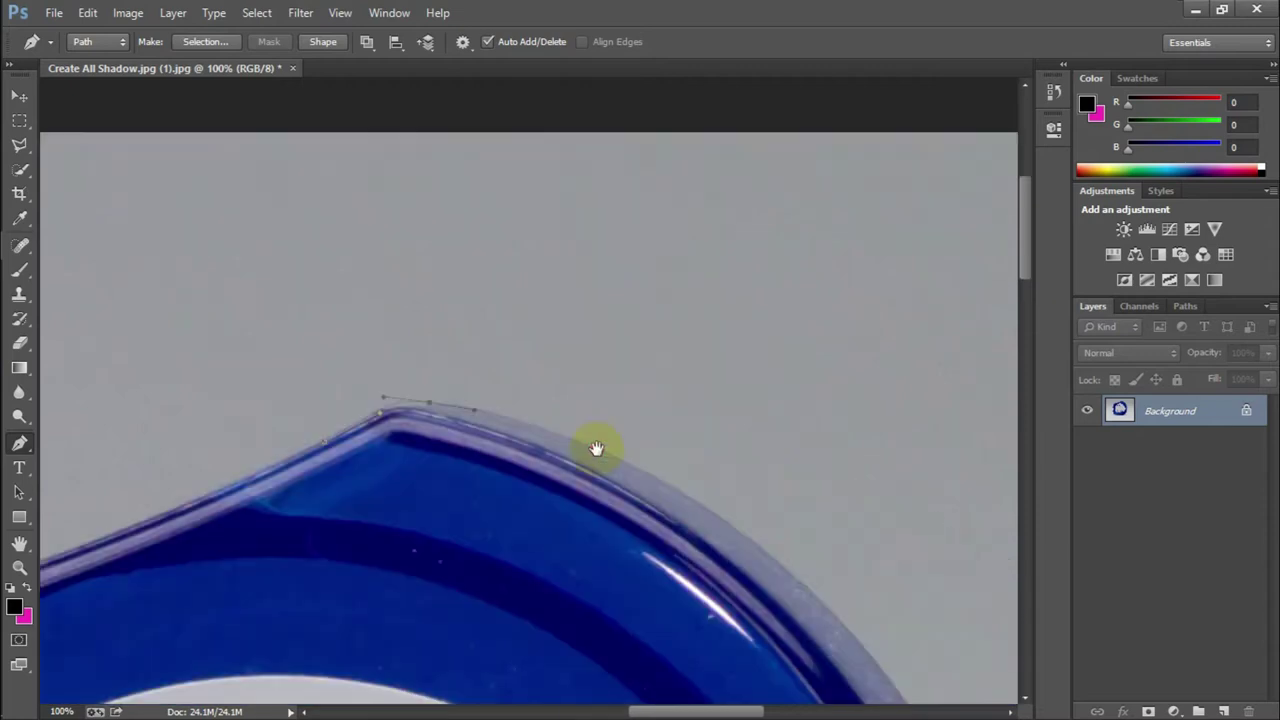
pyautogui.click(650, 478)
pyautogui.moveTo(741, 524); pyautogui.dragTo(651, 371)
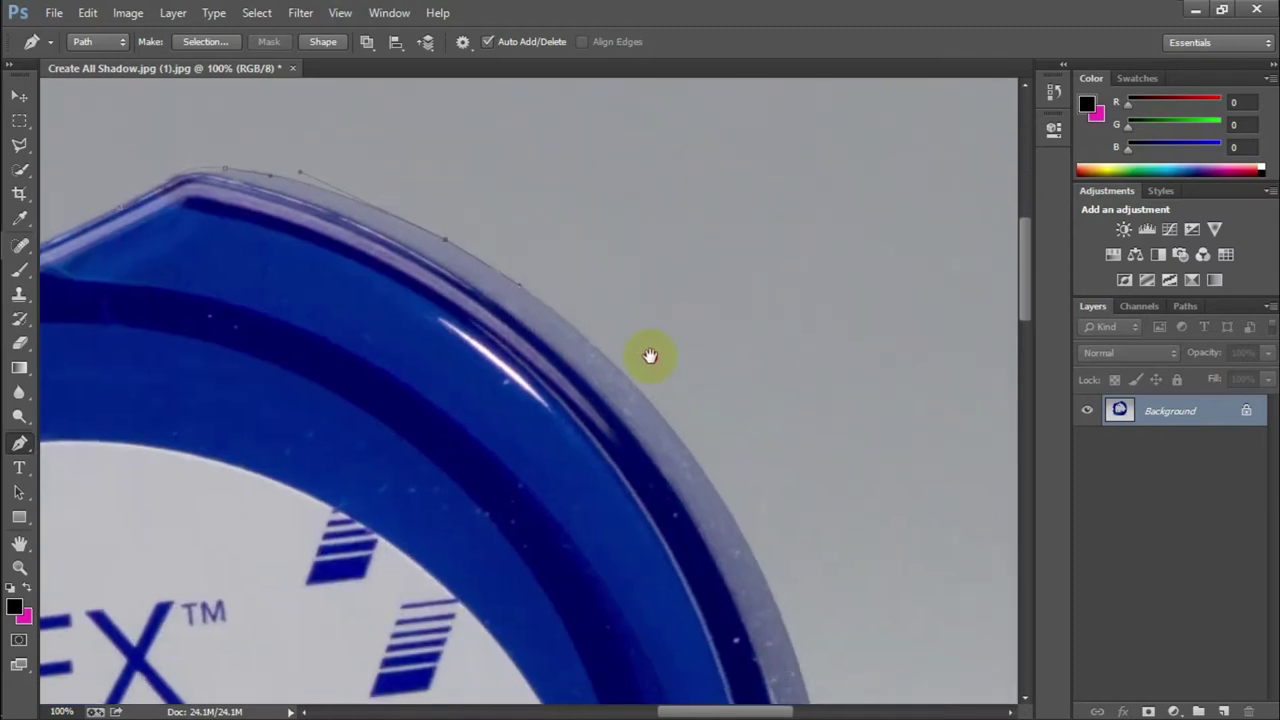
pyautogui.moveTo(730, 518); pyautogui.dragTo(811, 677)
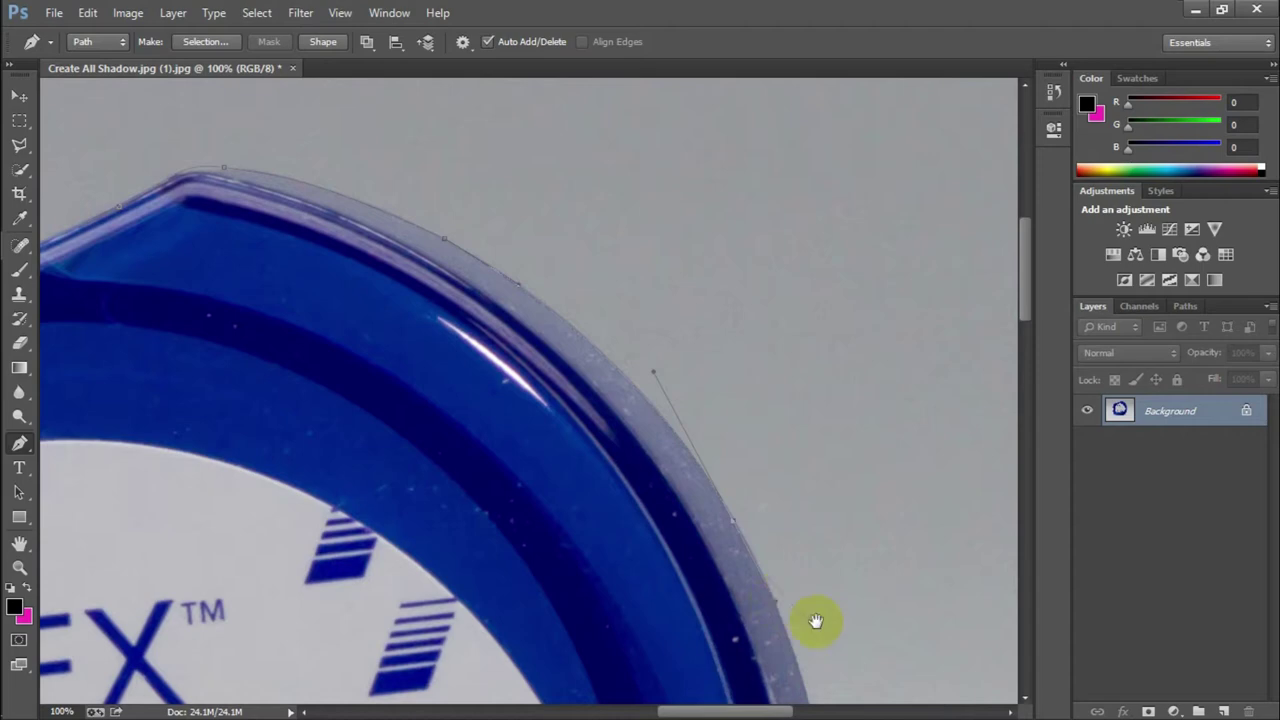
pyautogui.moveTo(776, 605); pyautogui.dragTo(674, 249)
pyautogui.moveTo(689, 537); pyautogui.dragTo(734, 209)
# Place curved anchors down the rim toward the base, undoing one misplaced point.
pyautogui.moveTo(663, 417); pyautogui.dragTo(660, 443)
pyautogui.hotkey('ctrl', 'z')
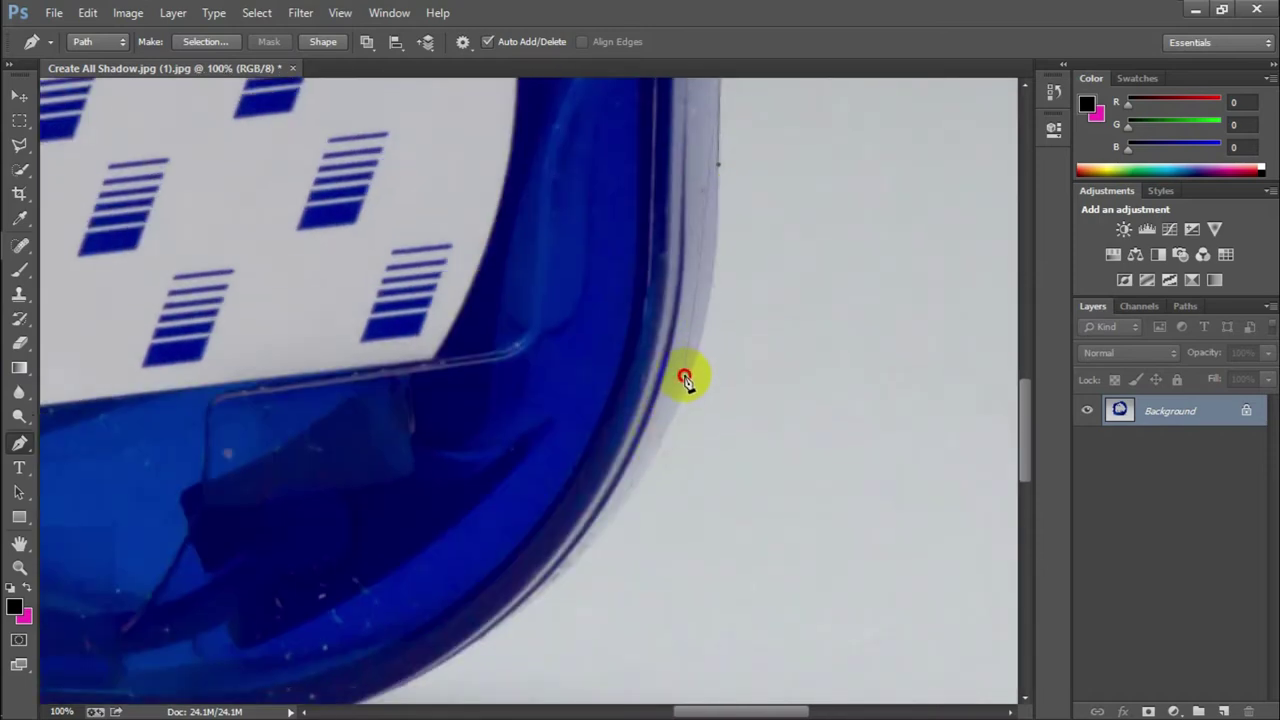
pyautogui.moveTo(685, 376); pyautogui.dragTo(811, 349)
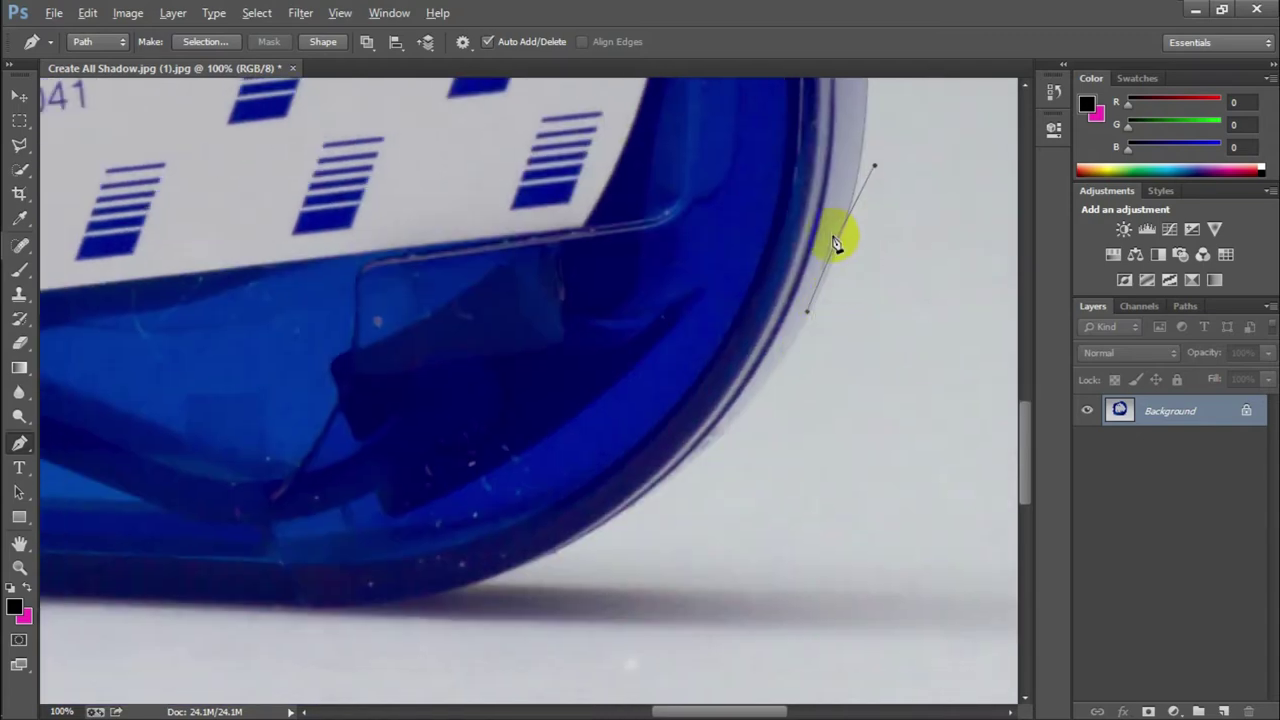
pyautogui.moveTo(838, 248); pyautogui.dragTo(816, 306)
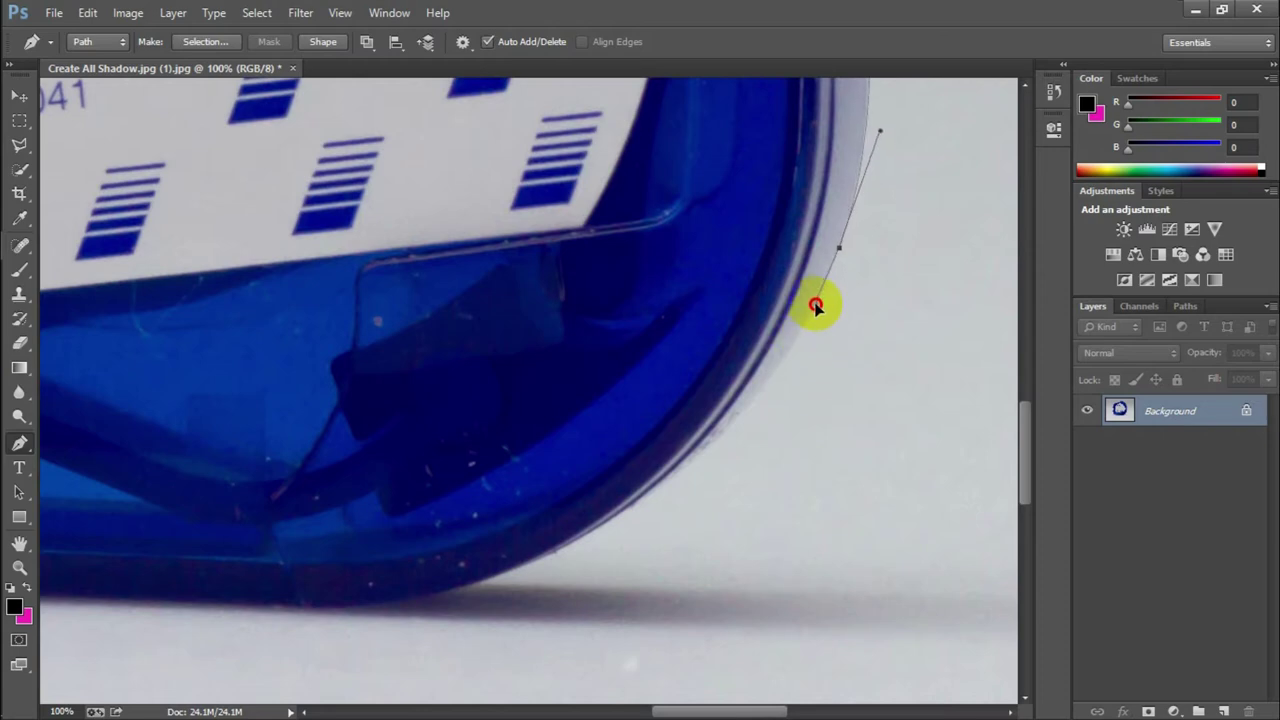
pyautogui.moveTo(777, 354); pyautogui.dragTo(820, 309)
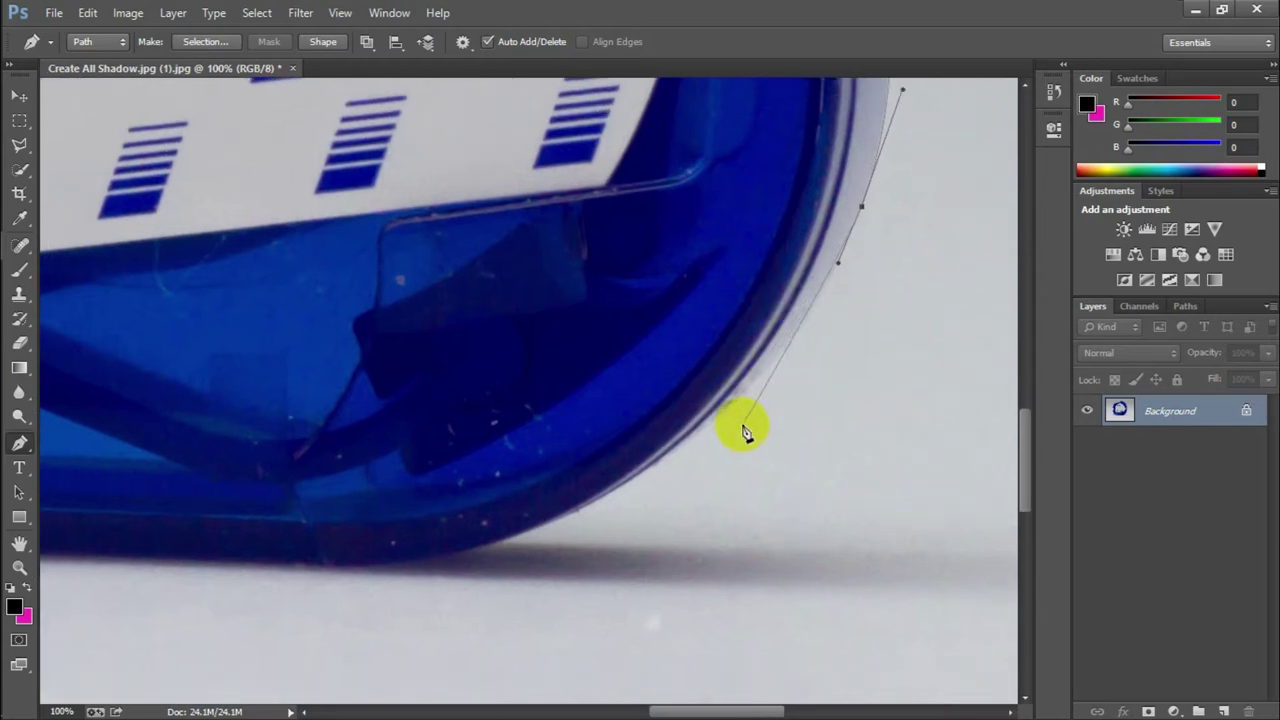
pyautogui.moveTo(736, 400); pyautogui.dragTo(694, 414)
pyautogui.moveTo(541, 420); pyautogui.dragTo(726, 520)
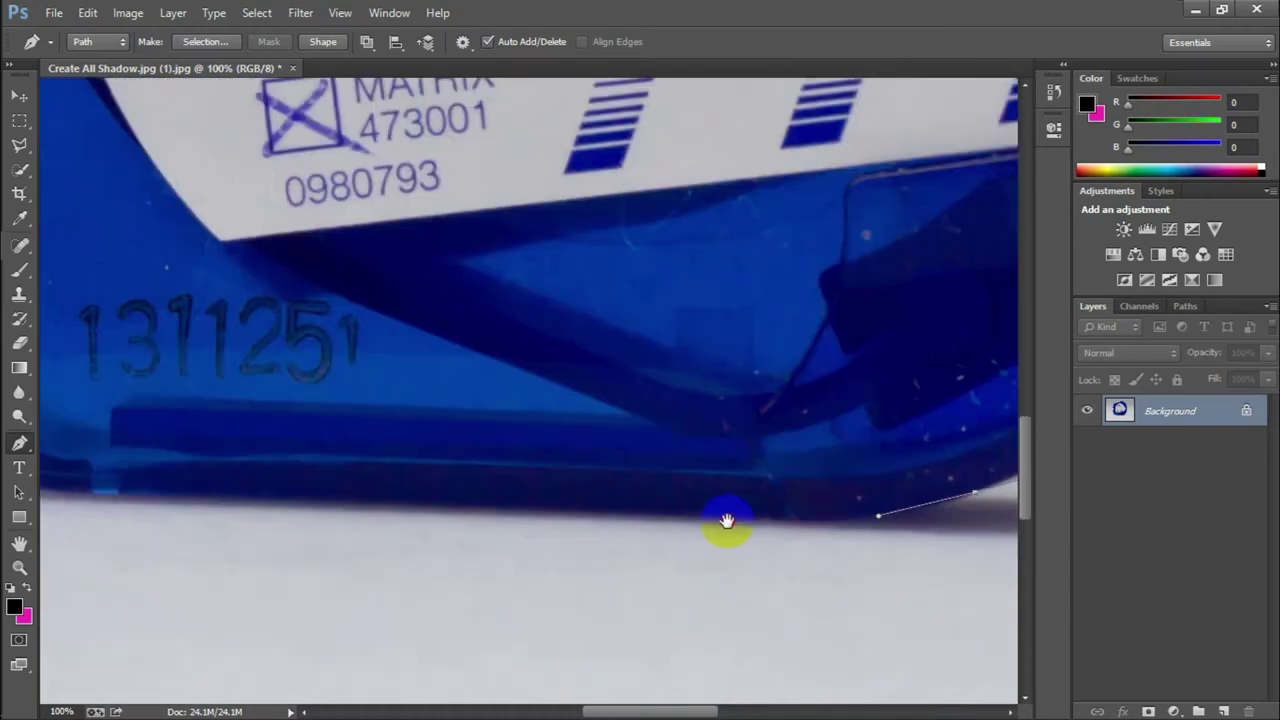
# Add curved anchors along the dispenser's base.
pyautogui.moveTo(563, 513); pyautogui.dragTo(474, 518)
pyautogui.hscroll(-5, 666, 471)
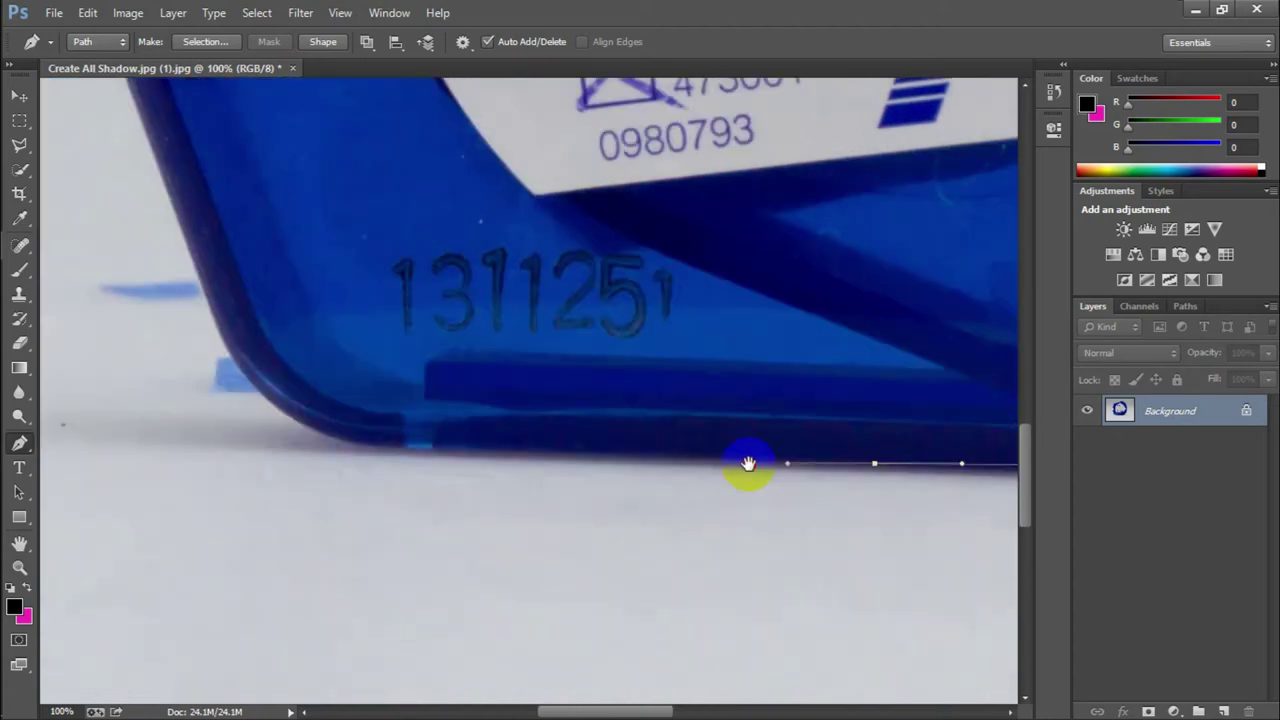
pyautogui.moveTo(453, 449); pyautogui.dragTo(372, 458)
pyautogui.moveTo(177, 349); pyautogui.dragTo(314, 366)
pyautogui.scroll(5, 382, 500)
pyautogui.hscroll(-2, 382, 500)
# Trace anchors around the notch corner and up the left edge.
pyautogui.click(376, 478)
pyautogui.click(362, 450)
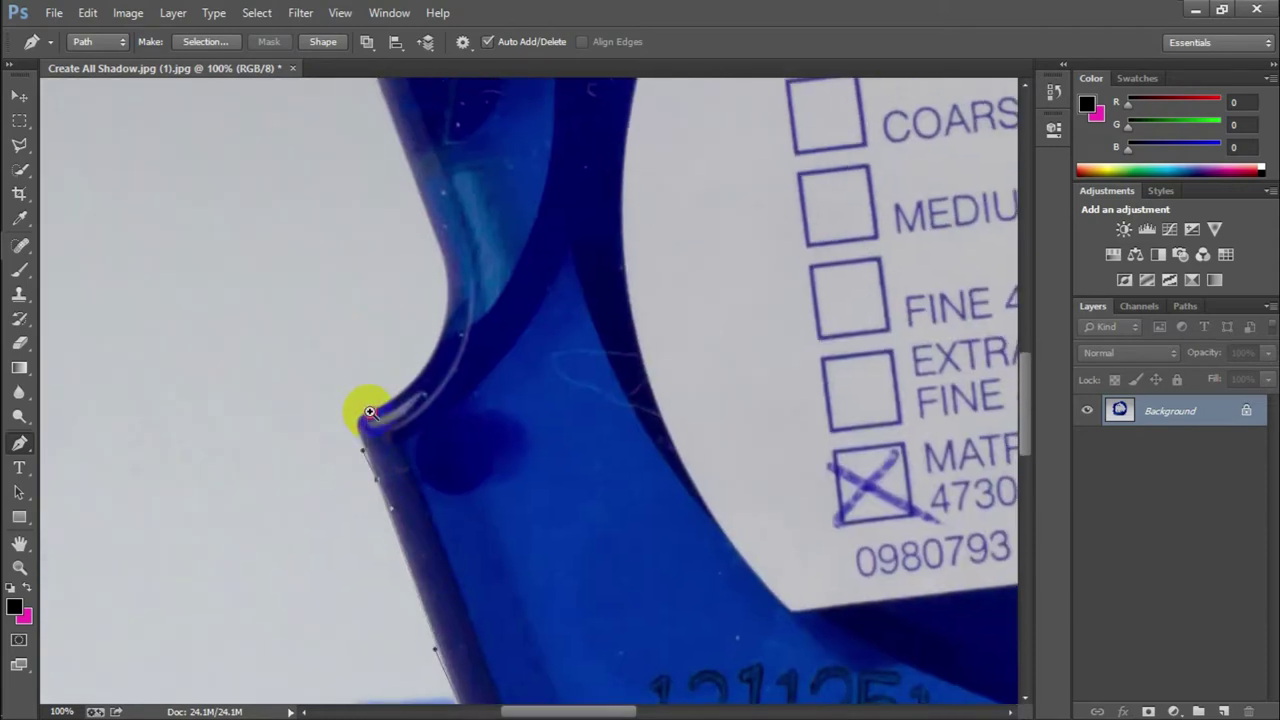
pyautogui.scroll(2, 368, 410)
pyautogui.moveTo(420, 444); pyautogui.dragTo(471, 423)
pyautogui.scroll(5, 471, 423)
pyautogui.hscroll(3, 471, 423)
pyautogui.moveTo(481, 491); pyautogui.dragTo(491, 443)
pyautogui.scroll(5, 408, 697)
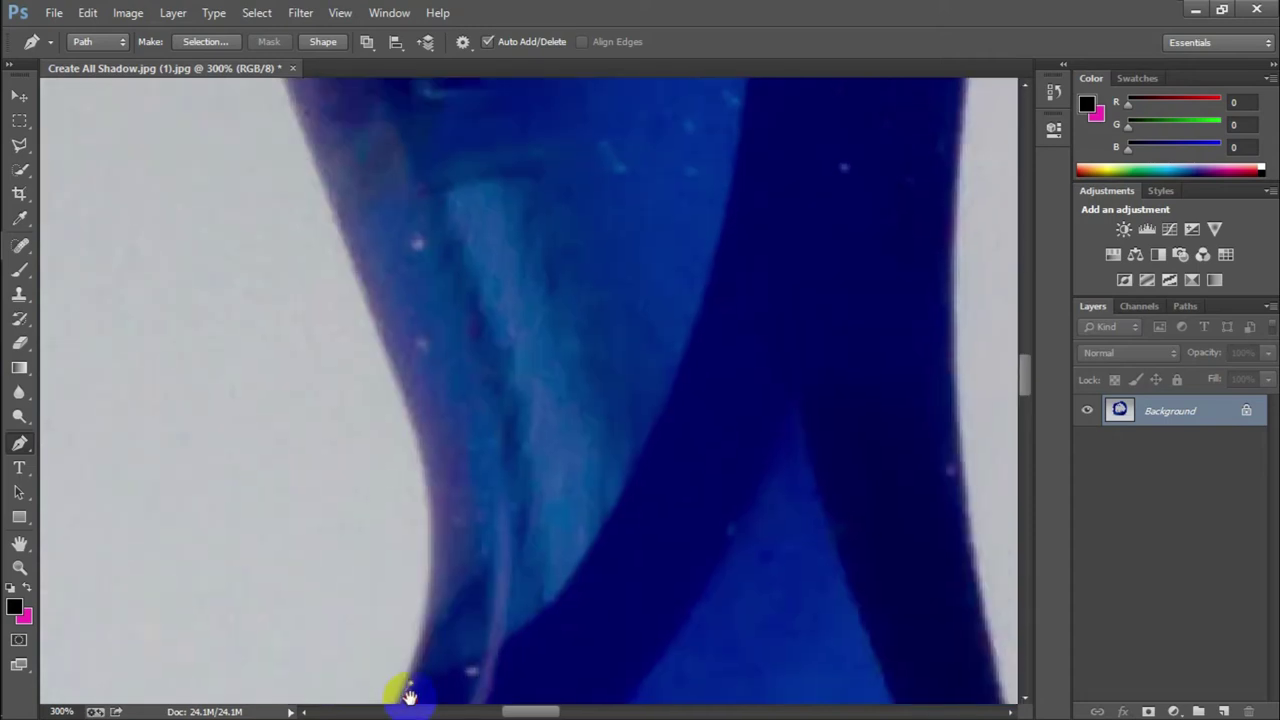
pyautogui.scroll(-1, 560, 520)
pyautogui.moveTo(447, 441); pyautogui.dragTo(487, 478)
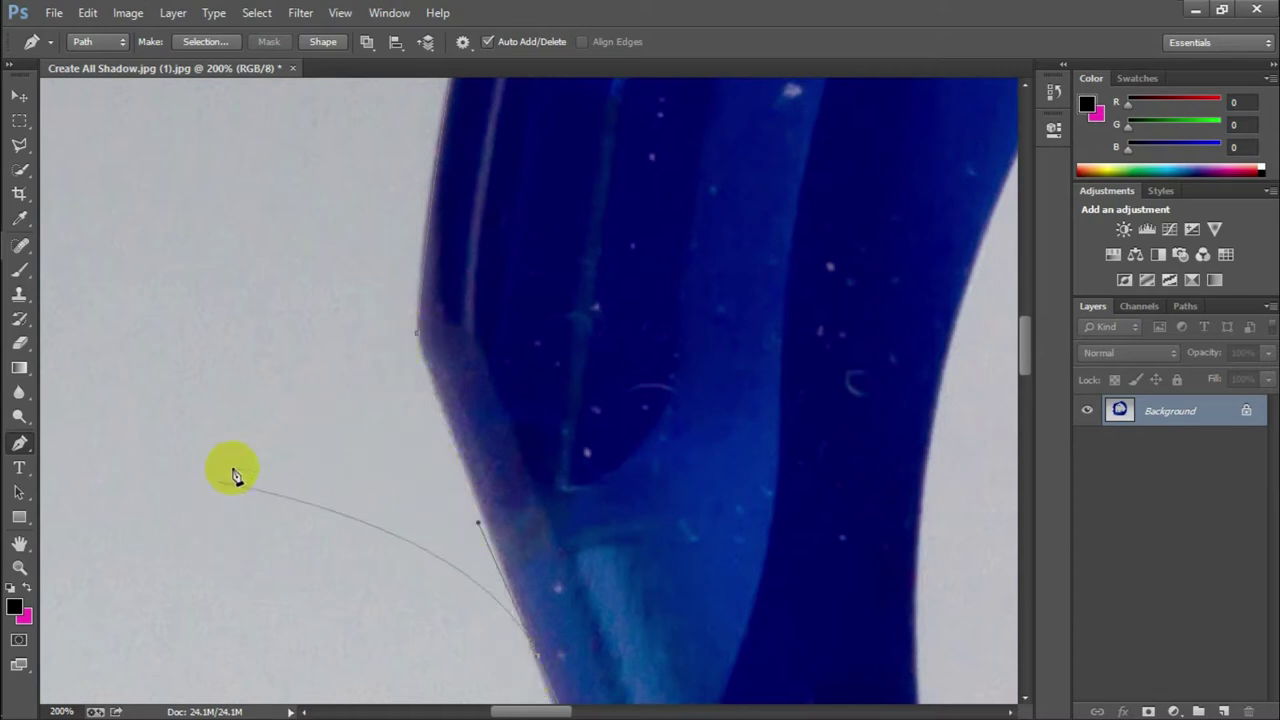
# Close the path at its starting anchor and zoom around to inspect the outline.
pyautogui.click(416, 341)
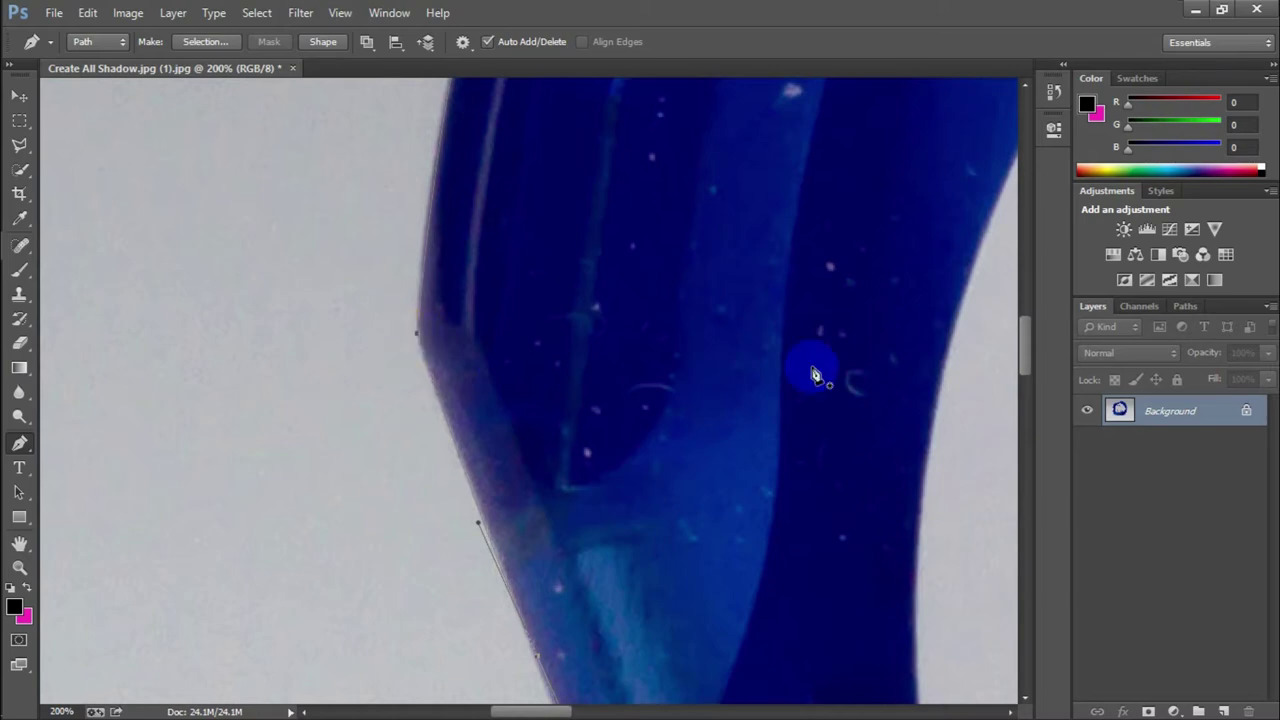
pyautogui.keyDown('alt'); pyautogui.click(631, 344); pyautogui.keyUp('alt')
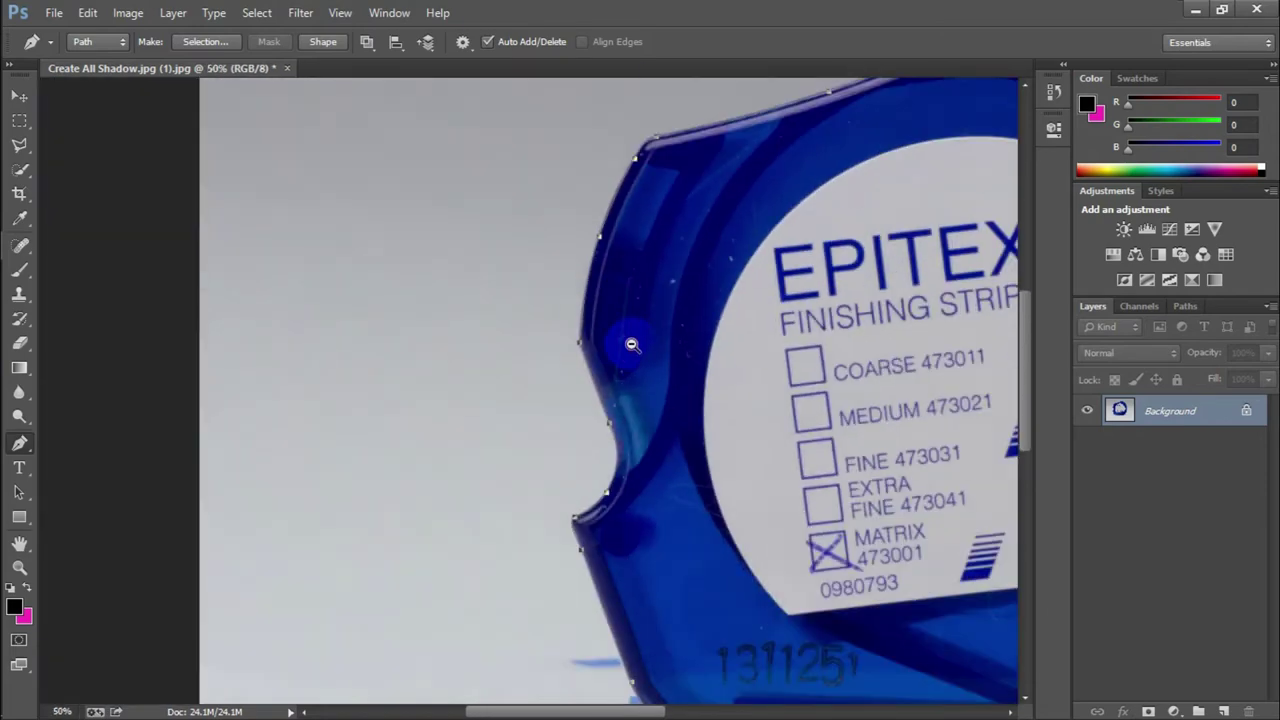
pyautogui.moveTo(809, 214); pyautogui.dragTo(420, 591)
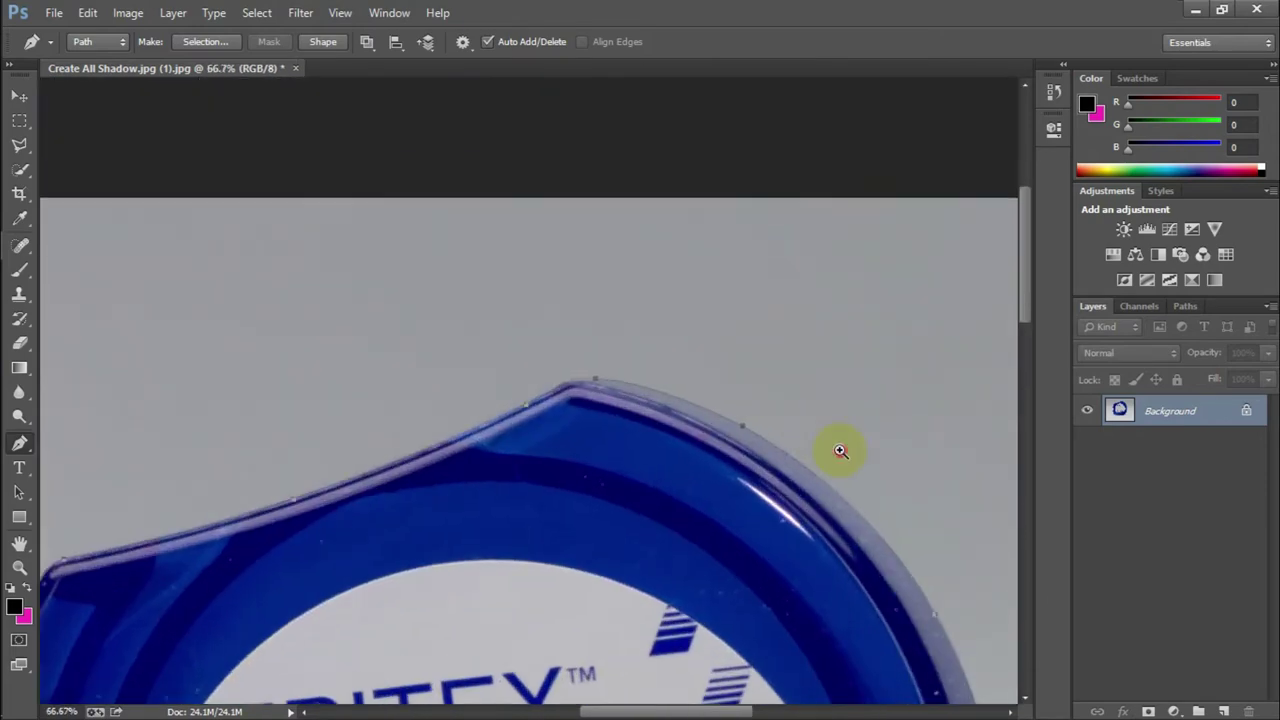
pyautogui.click(840, 451)
pyautogui.moveTo(820, 500); pyautogui.dragTo(668, 286)
pyautogui.click(840, 543)
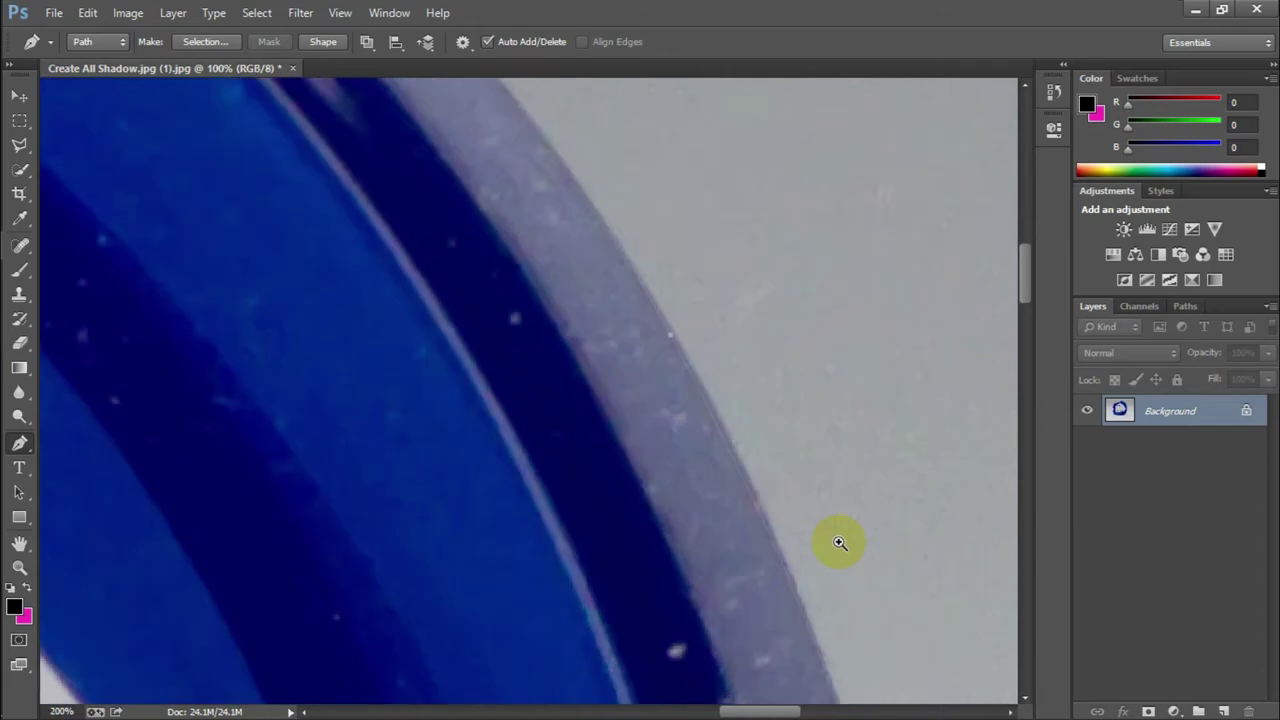
pyautogui.click(817, 297)
pyautogui.keyDown('alt'); pyautogui.click(799, 383); pyautogui.keyUp('alt')
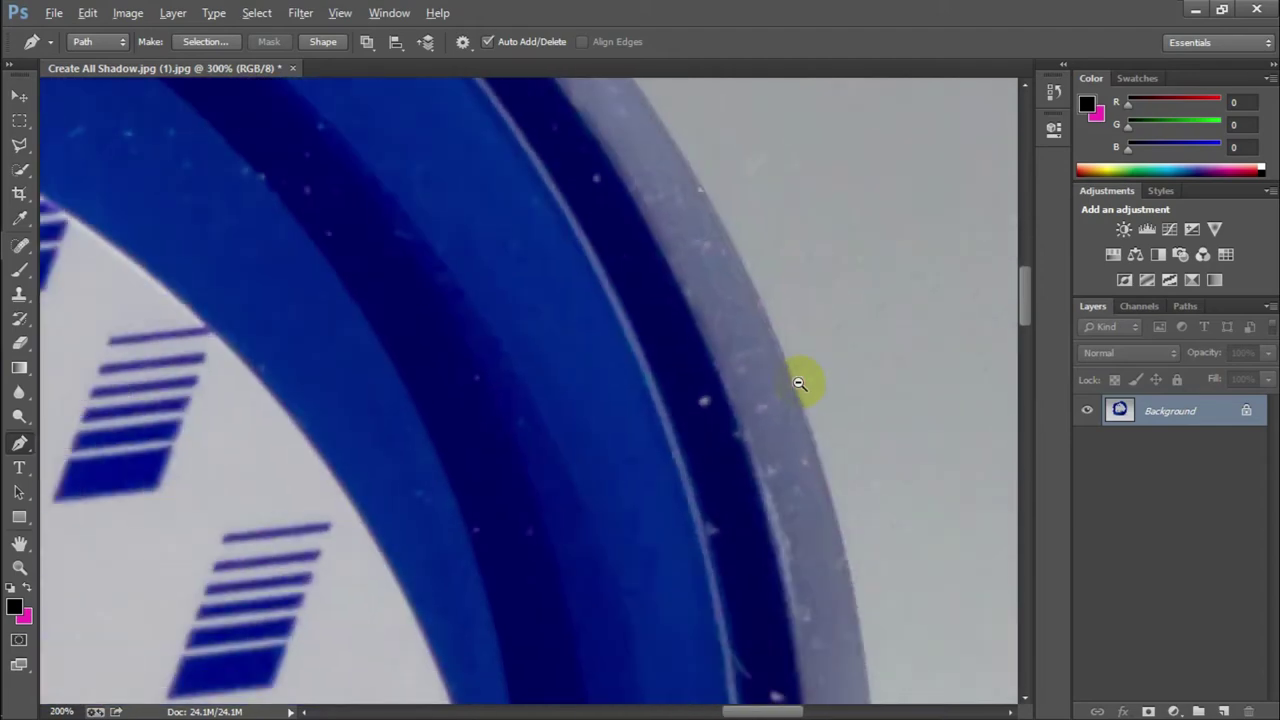
pyautogui.keyDown('alt'); pyautogui.click(799, 383); pyautogui.keyUp('alt')
pyautogui.keyDown('alt'); pyautogui.click(799, 383); pyautogui.keyUp('alt')
pyautogui.keyDown('alt'); pyautogui.click(799, 383); pyautogui.keyUp('alt')
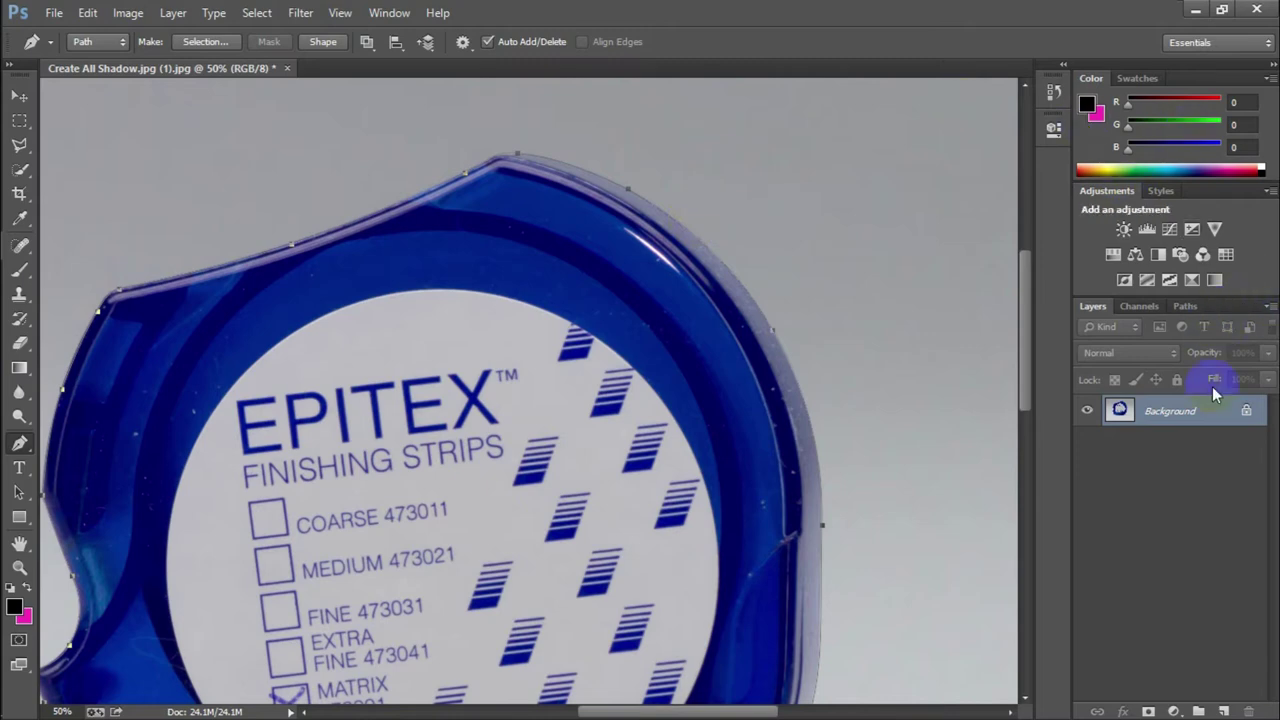
# Save the Work Path as Path 1 from the Paths panel.
pyautogui.click(1133, 304)
pyautogui.click(1185, 307)
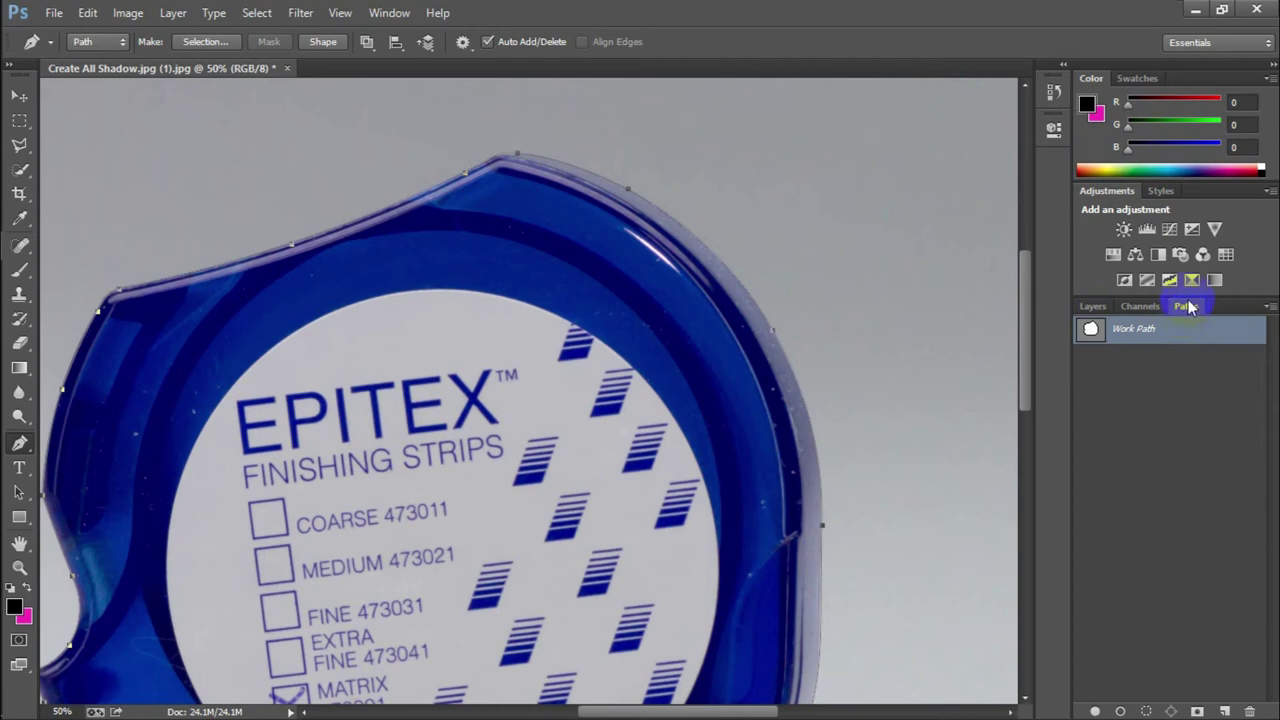
pyautogui.click(1143, 333)
pyautogui.doubleClick(1191, 339)
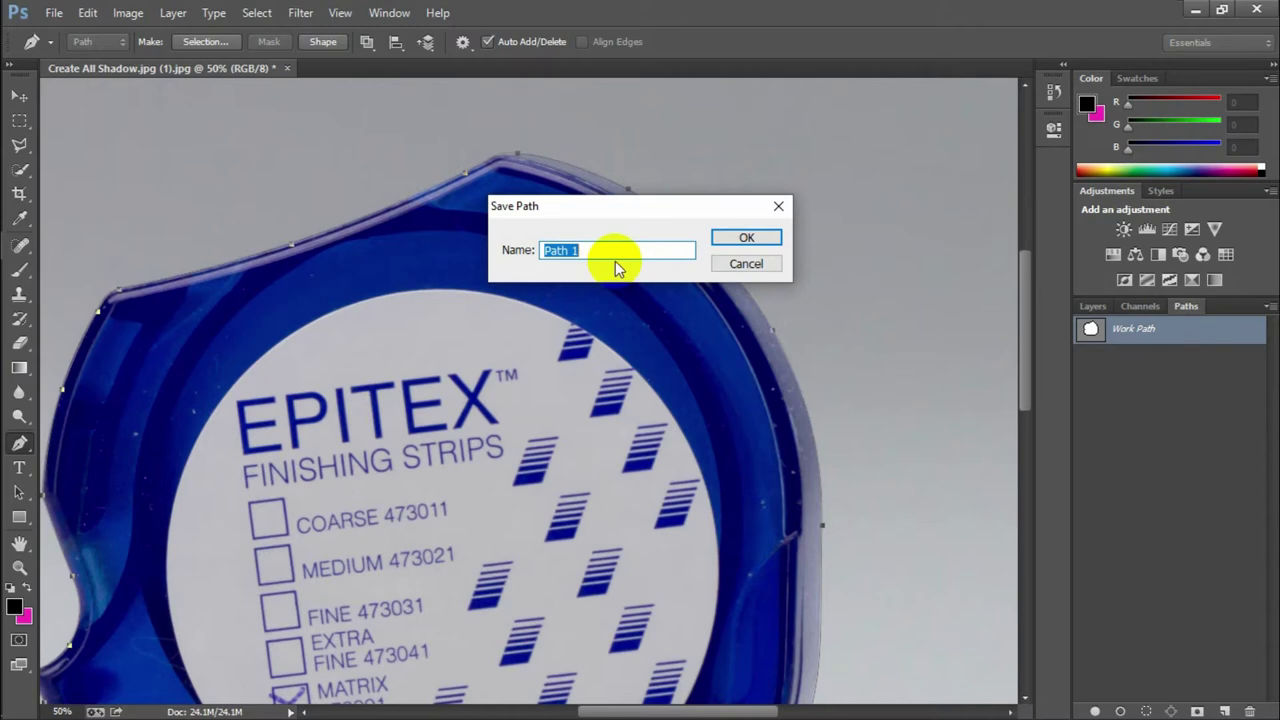
pyautogui.click(741, 242)
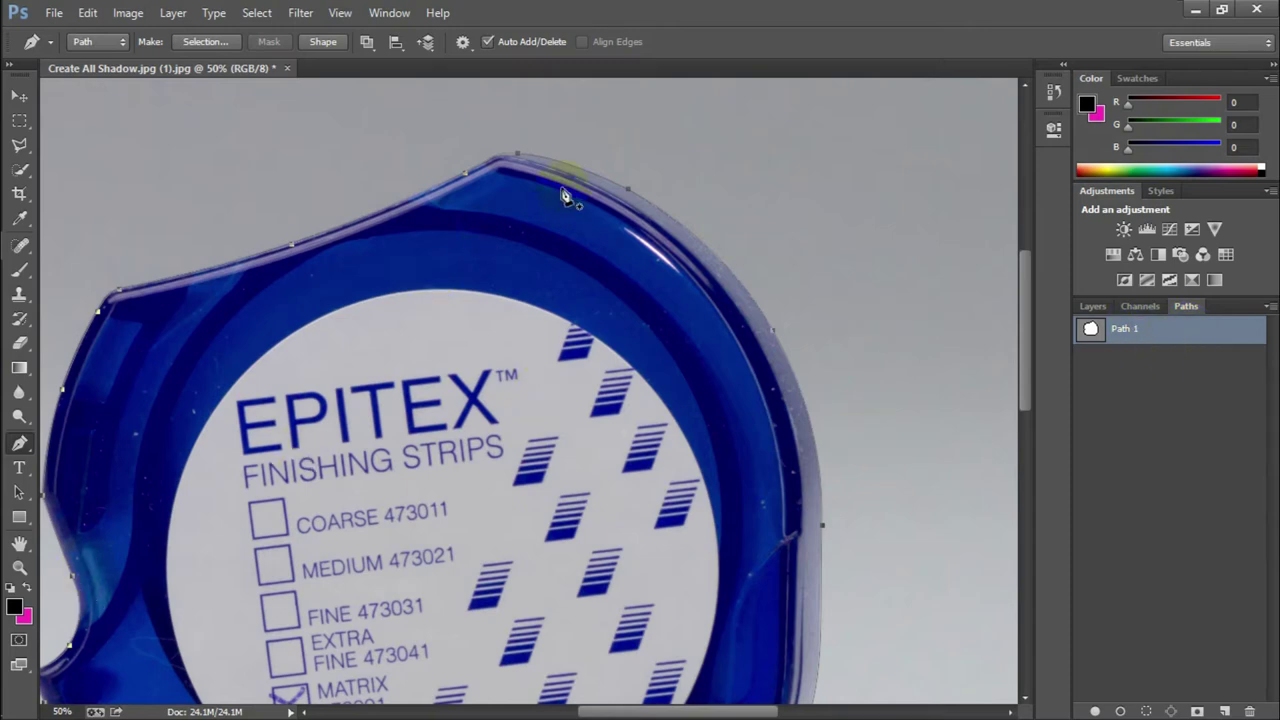
pyautogui.click(863, 450)
# Save the work path as Path 1 again via the Paths panel menu's Save Path.
pyautogui.click(1246, 368)
pyautogui.click(1270, 306)
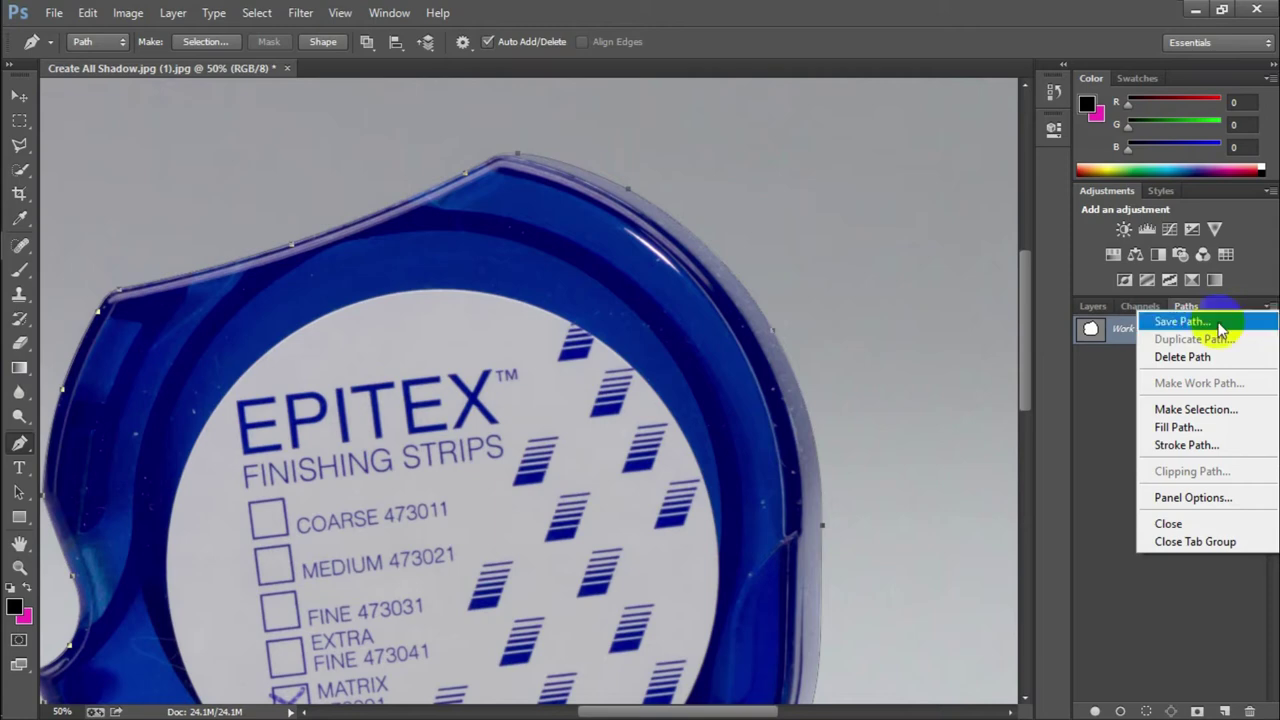
pyautogui.click(1218, 325)
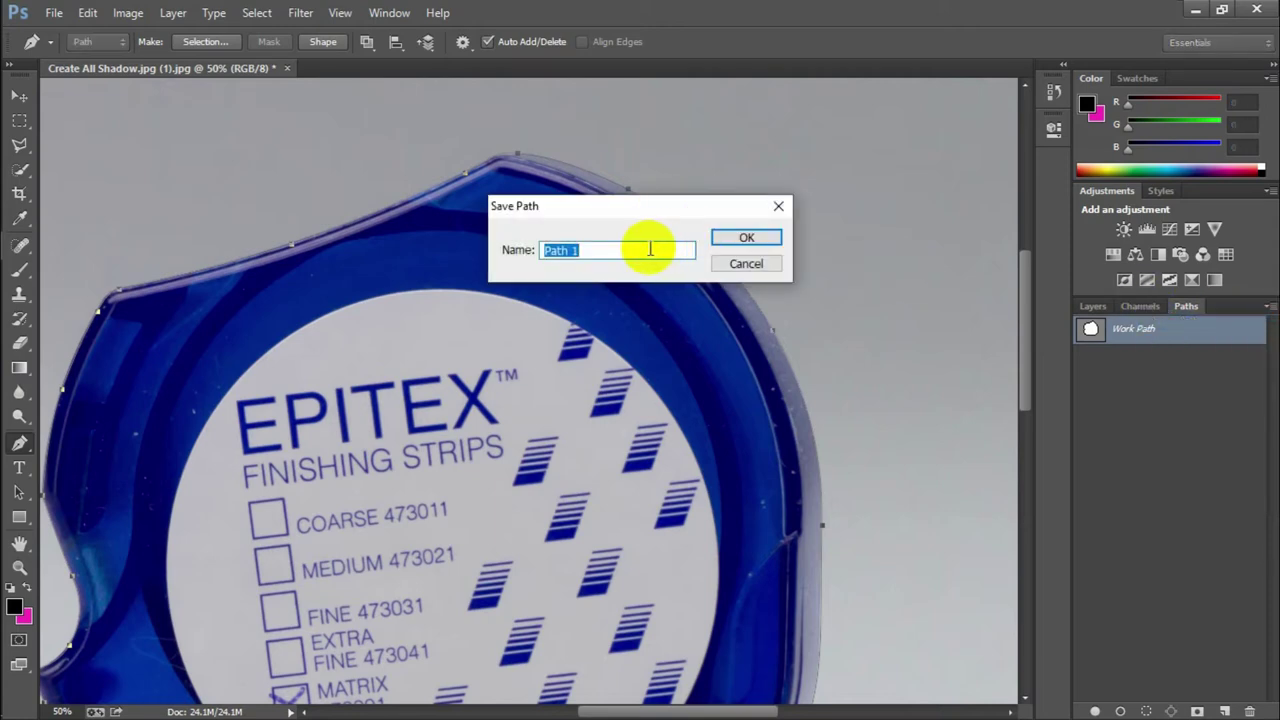
pyautogui.click(742, 236)
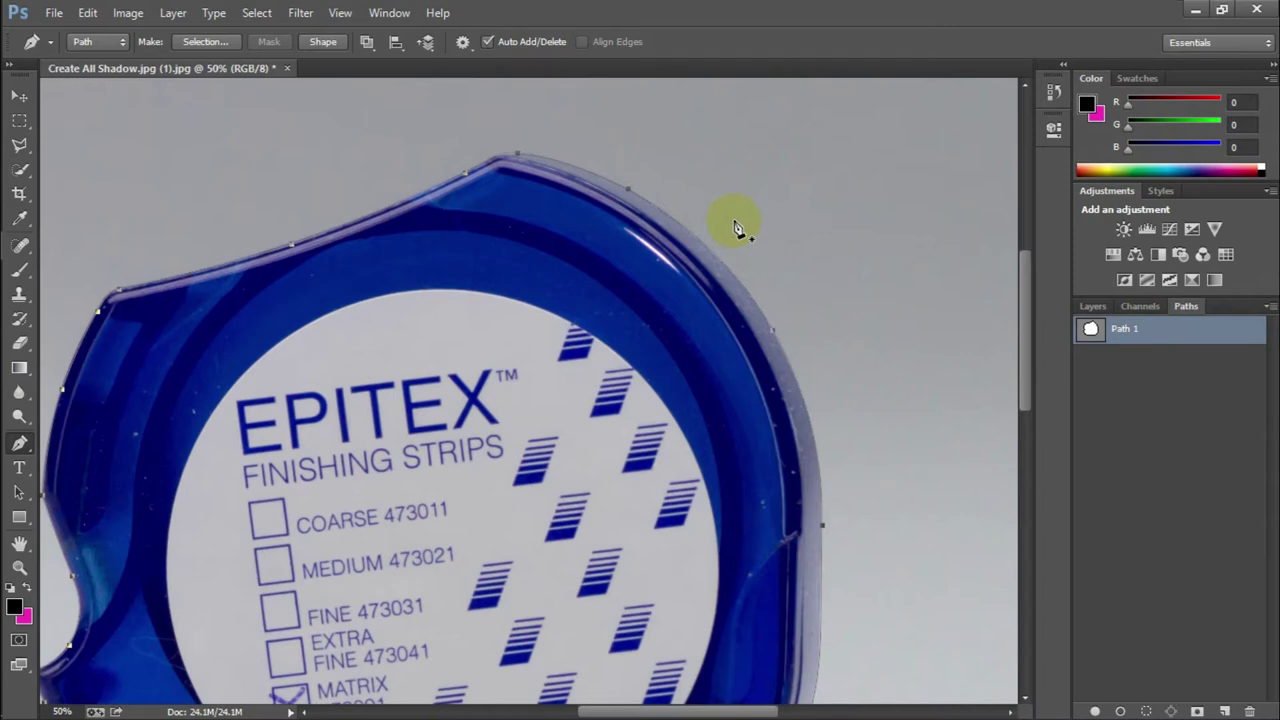
pyautogui.click(734, 220)
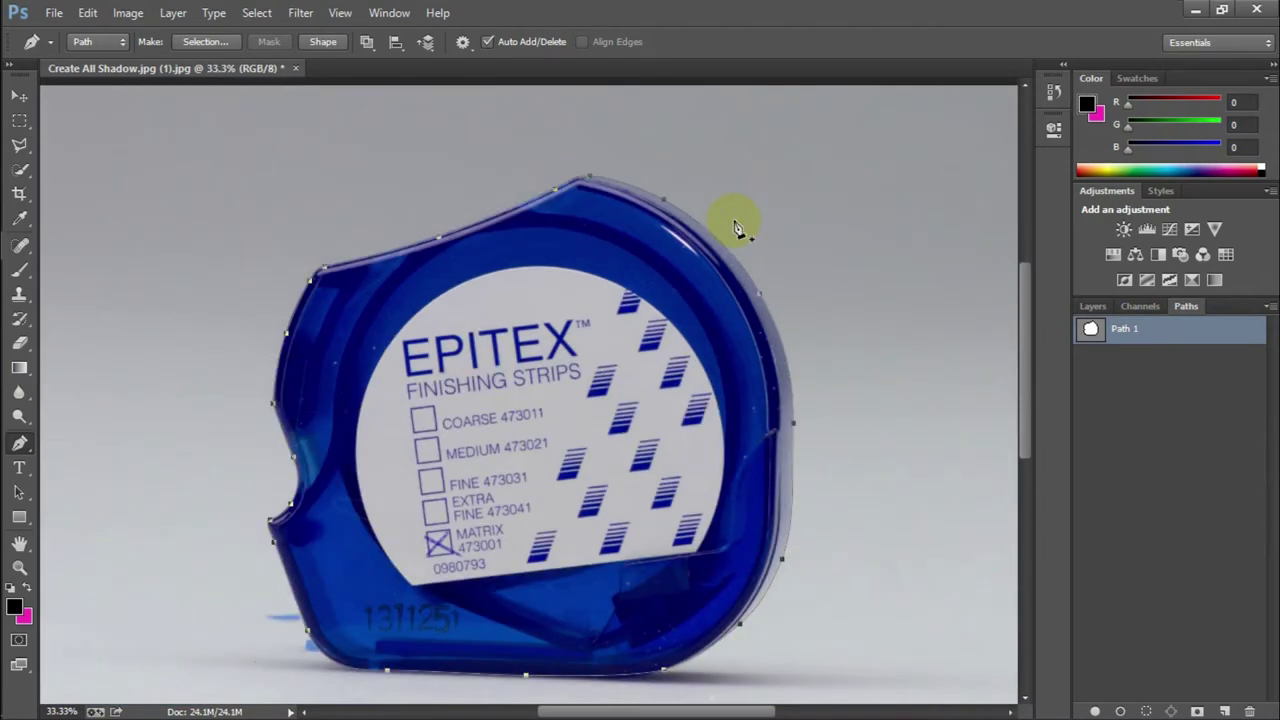
# Load Path 1 as a selection with Ctrl+Enter, then drop the selection.
pyautogui.click(762, 302)
pyautogui.hotkey('ctrl', 'Return')
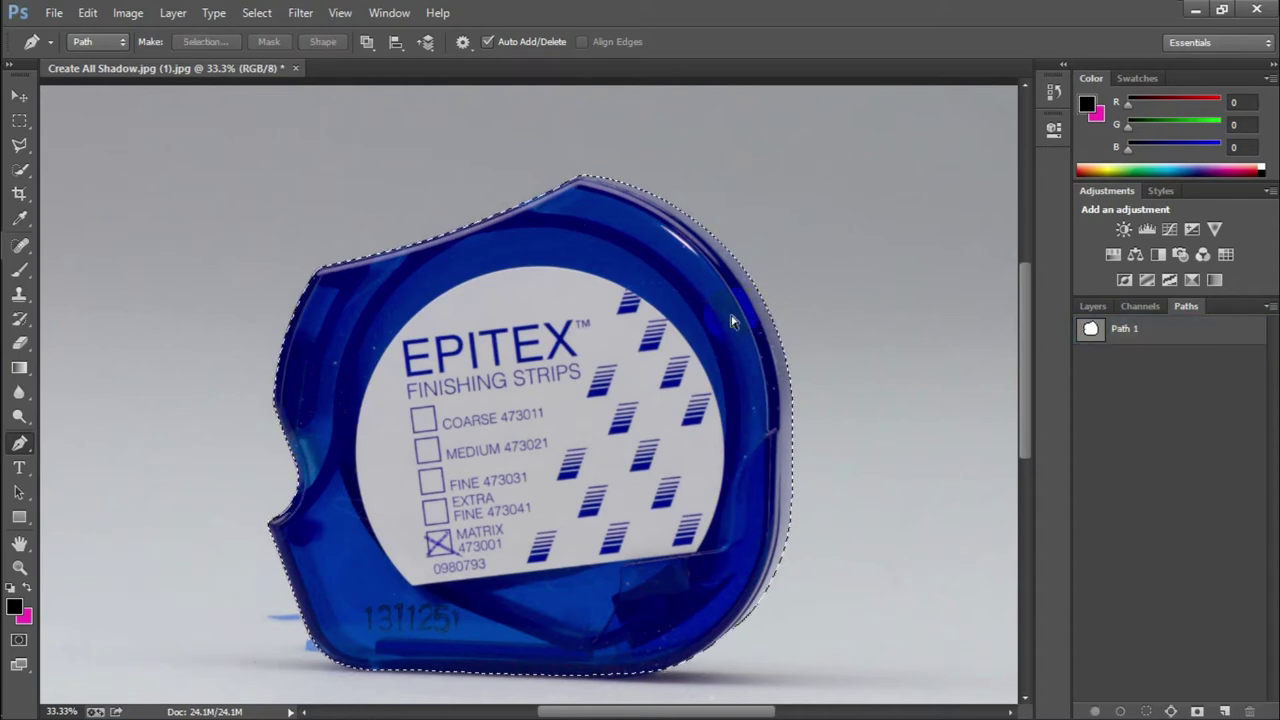
pyautogui.click(370, 472)
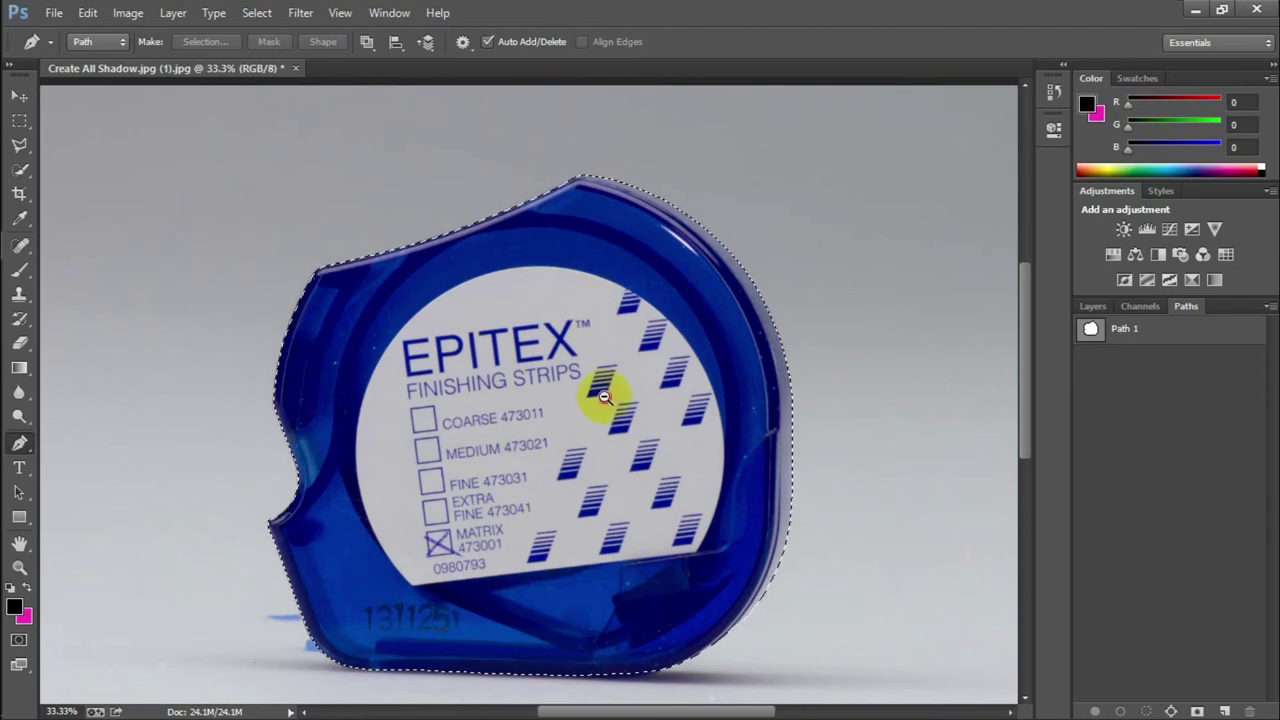
pyautogui.hotkey('ctrl', '-')
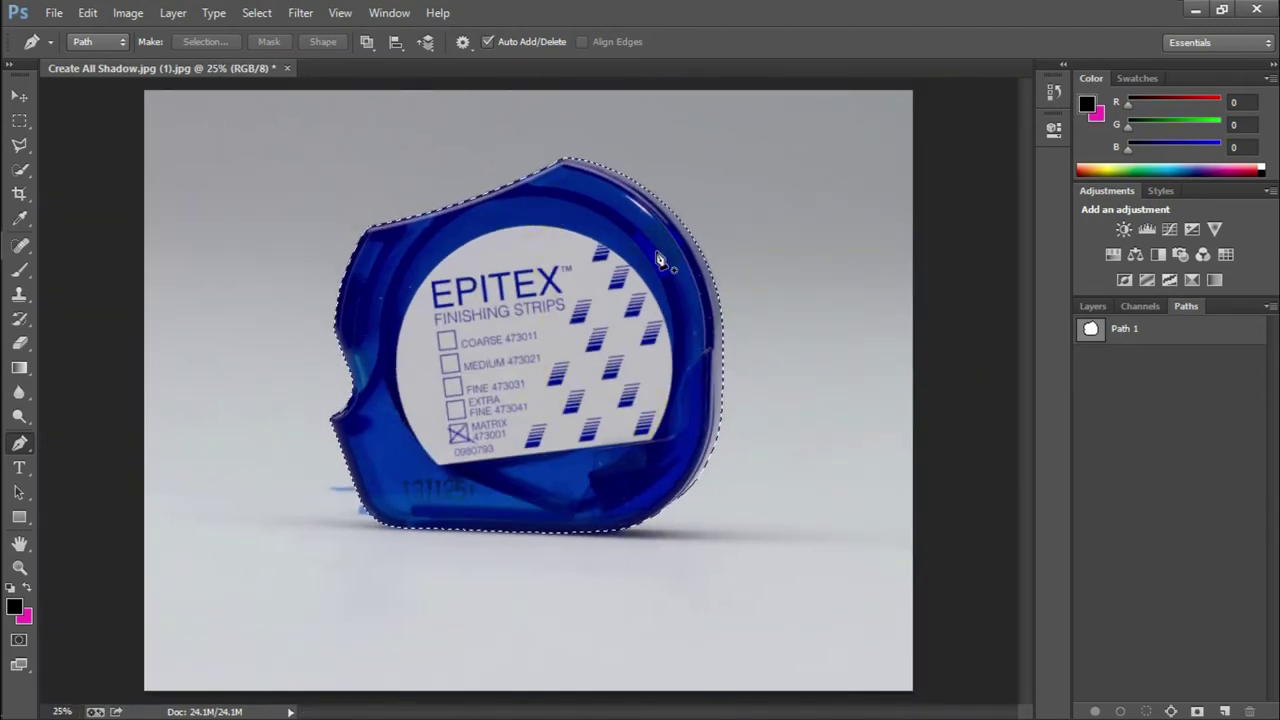
pyautogui.click(1120, 328)
# Return to the Layers panel and dismiss the adjustment layer menu without choosing one.
pyautogui.click(1093, 306)
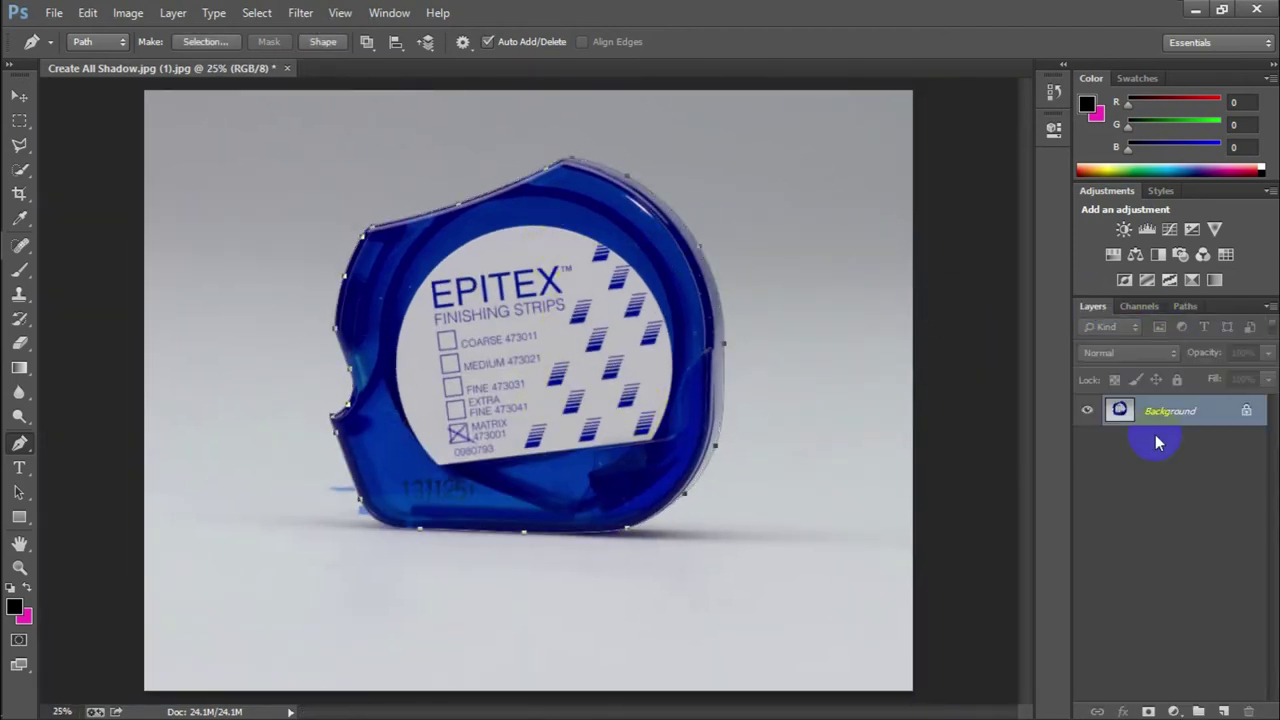
pyautogui.click(1177, 380)
pyautogui.click(1174, 711)
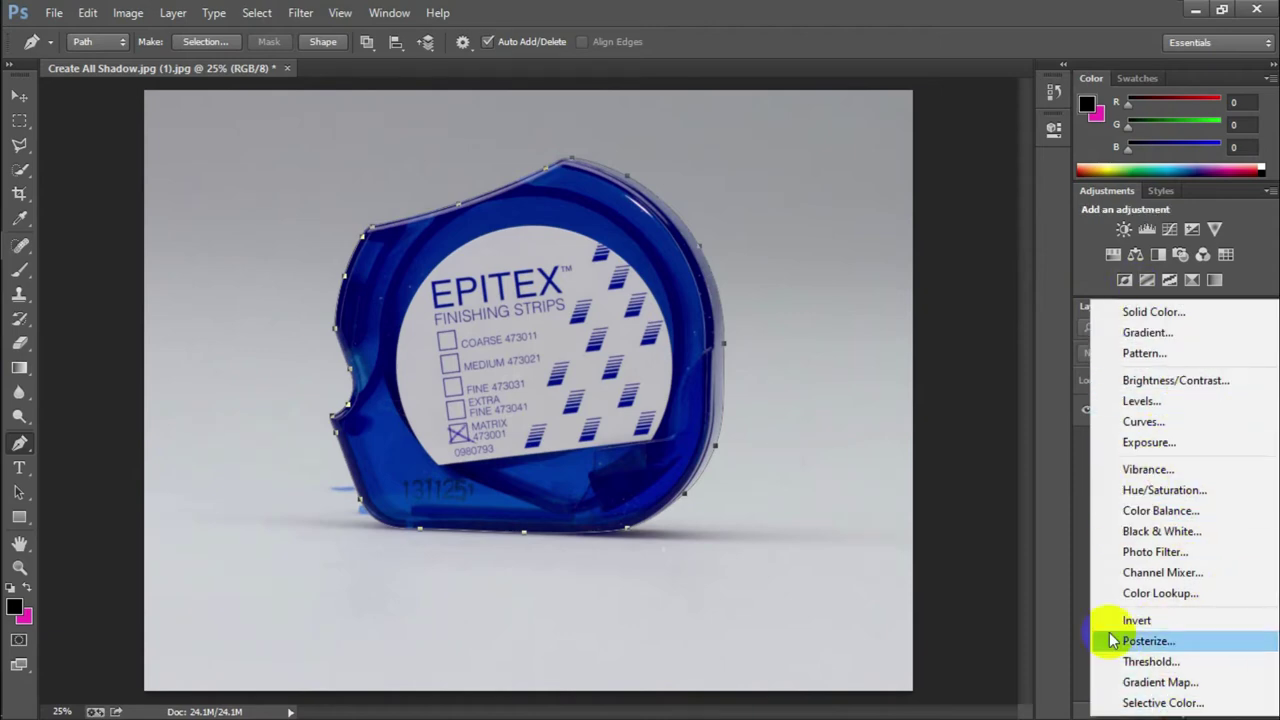
pyautogui.click(1066, 644)
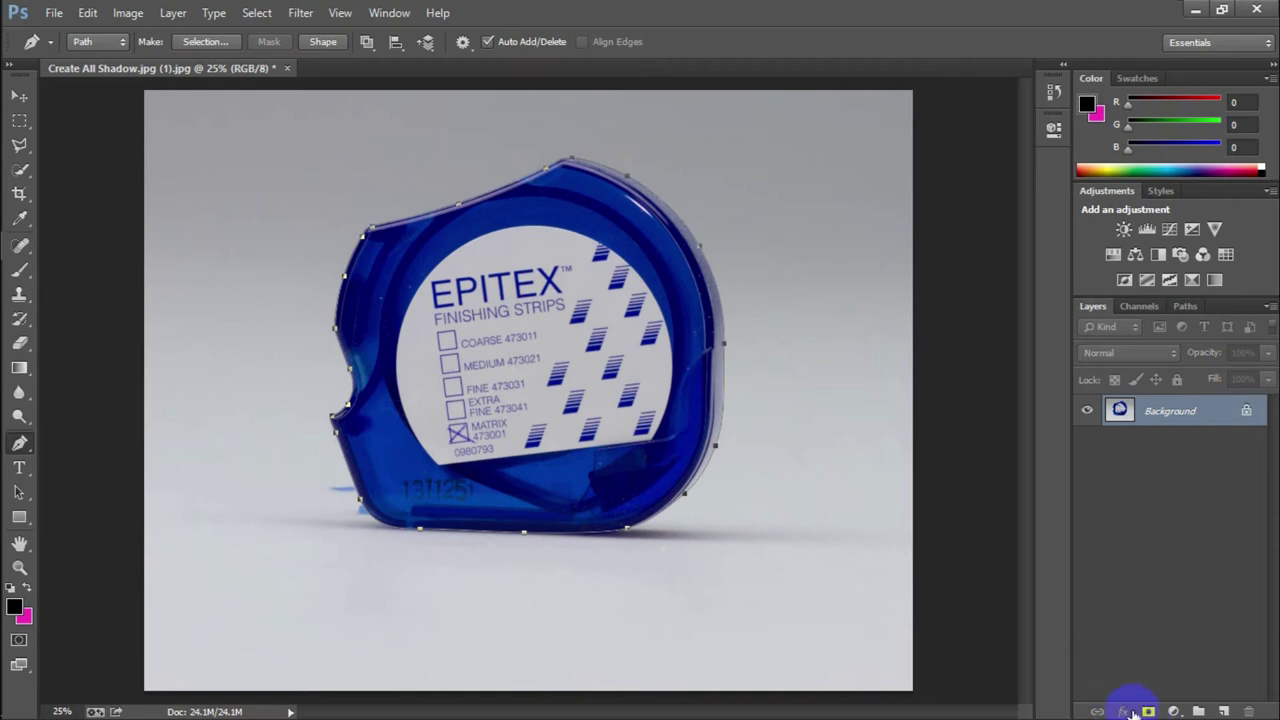
# Replace the old Layer 1 with a new empty Layer 1.
pyautogui.click(1224, 711)
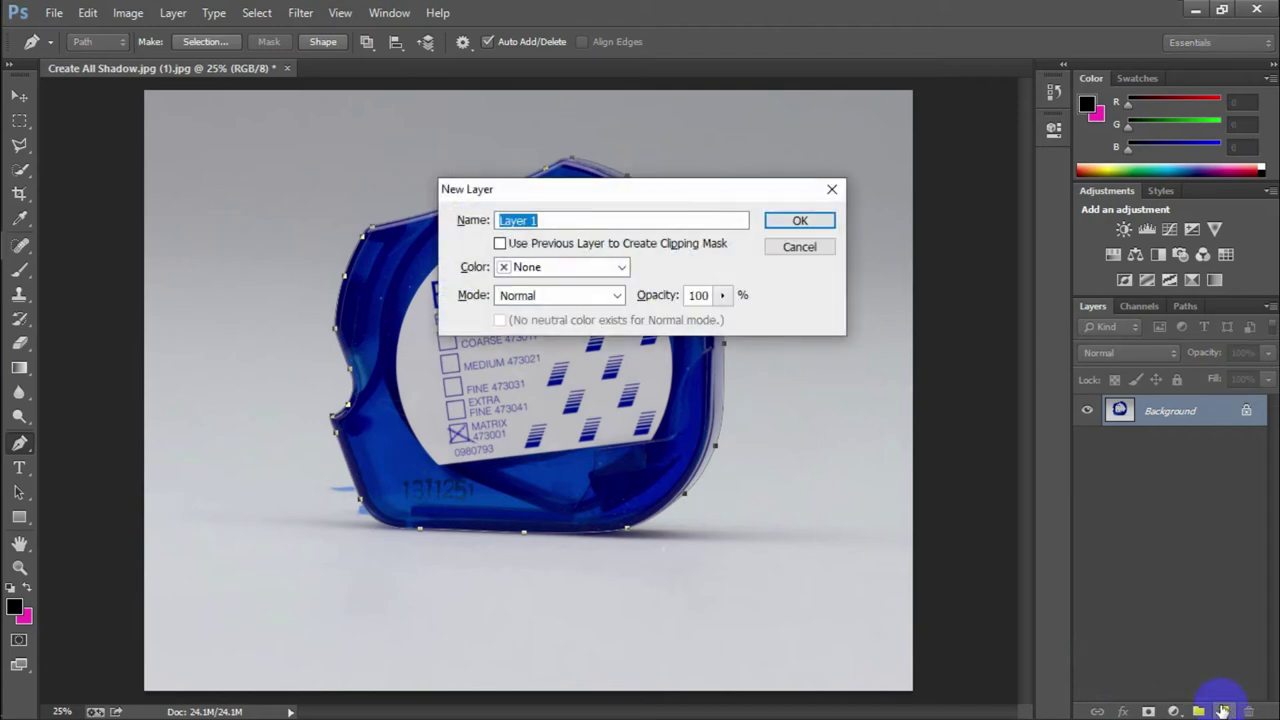
pyautogui.press('Return')
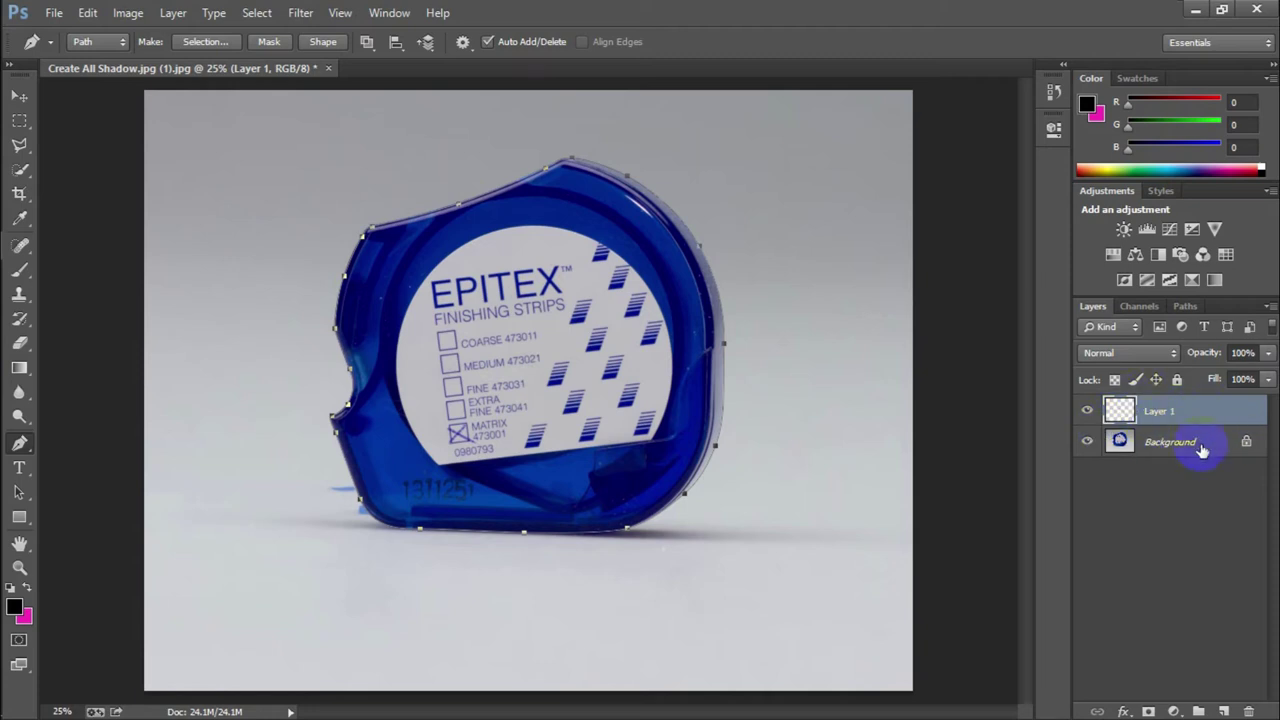
pyautogui.moveTo(1166, 410); pyautogui.dragTo(1247, 711)
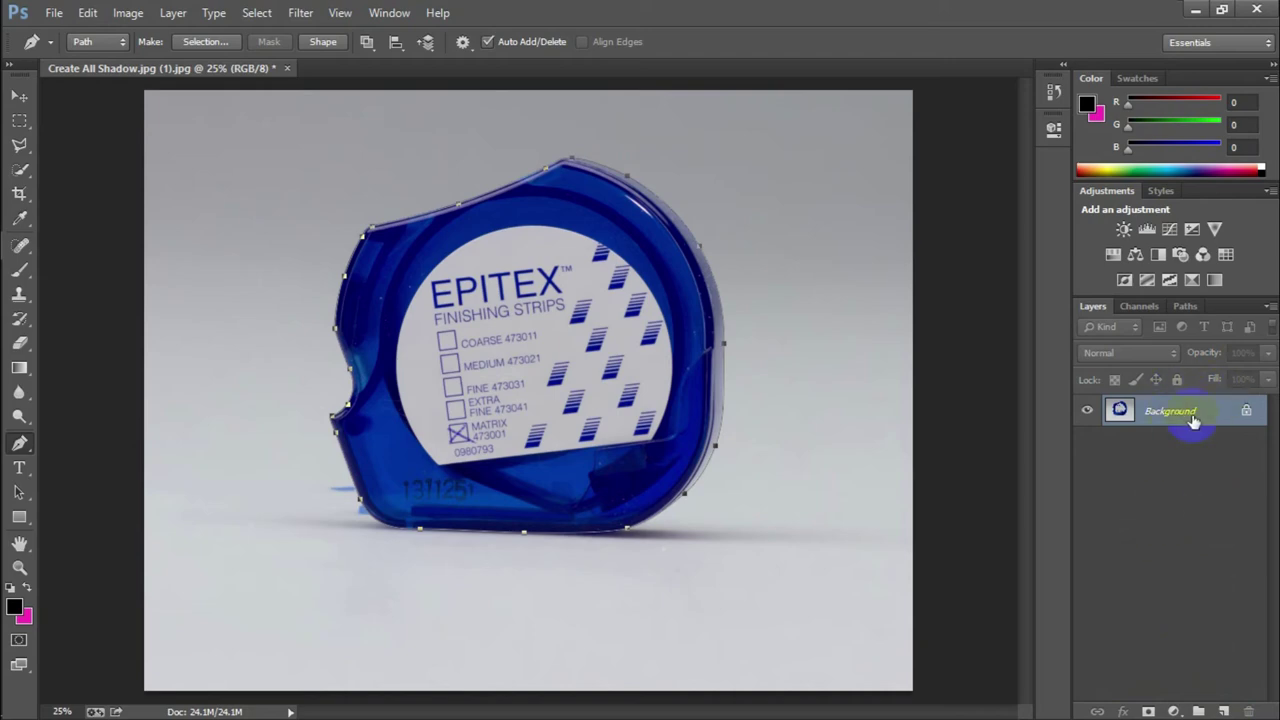
pyautogui.click(1221, 710)
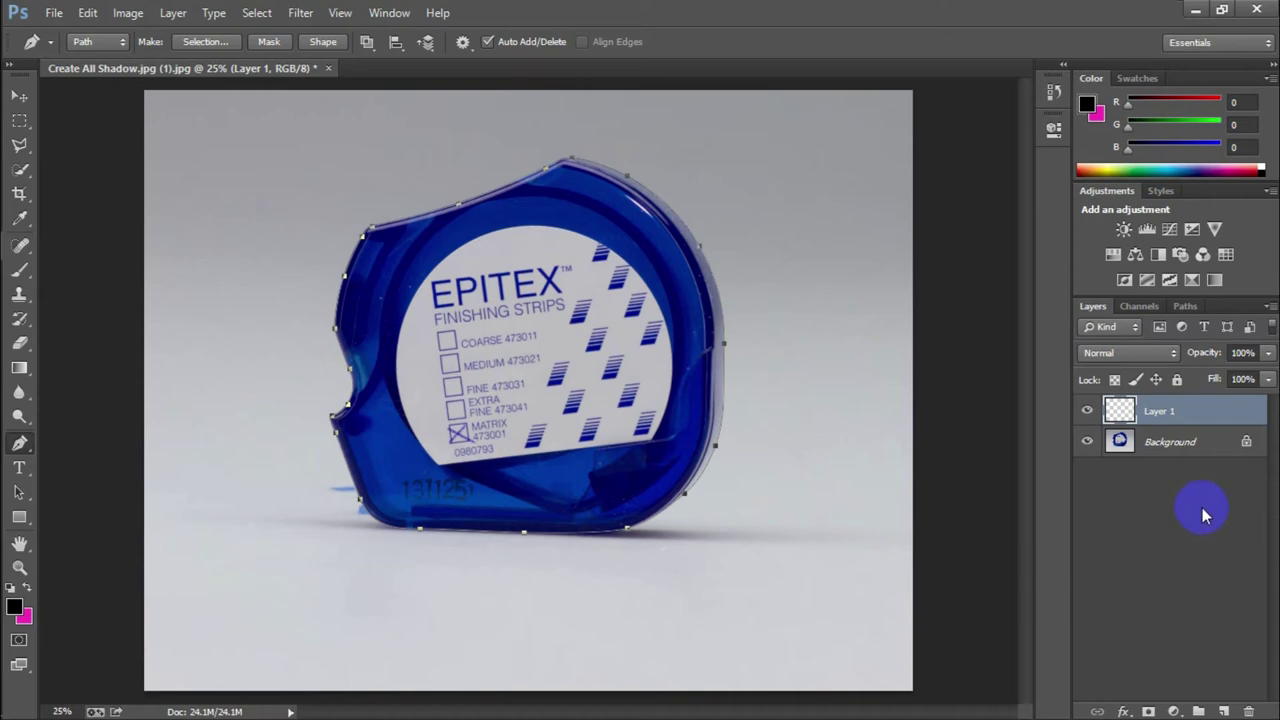
# Duplicate the Background layer and move Background copy above Layer 1.
pyautogui.click(1185, 443)
pyautogui.moveTo(1208, 446); pyautogui.dragTo(1222, 711)
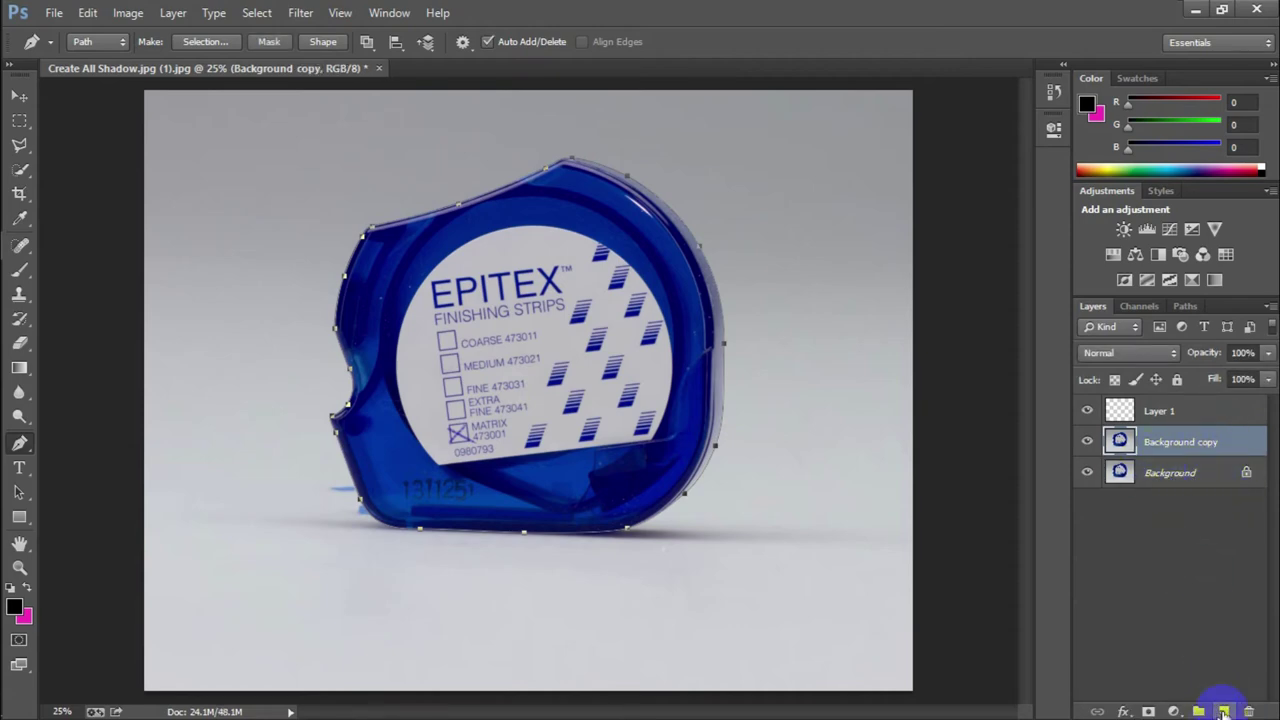
pyautogui.moveTo(1183, 446); pyautogui.dragTo(1185, 412)
# Set the background colour to white and fill Layer 1 with it.
pyautogui.click(1185, 451)
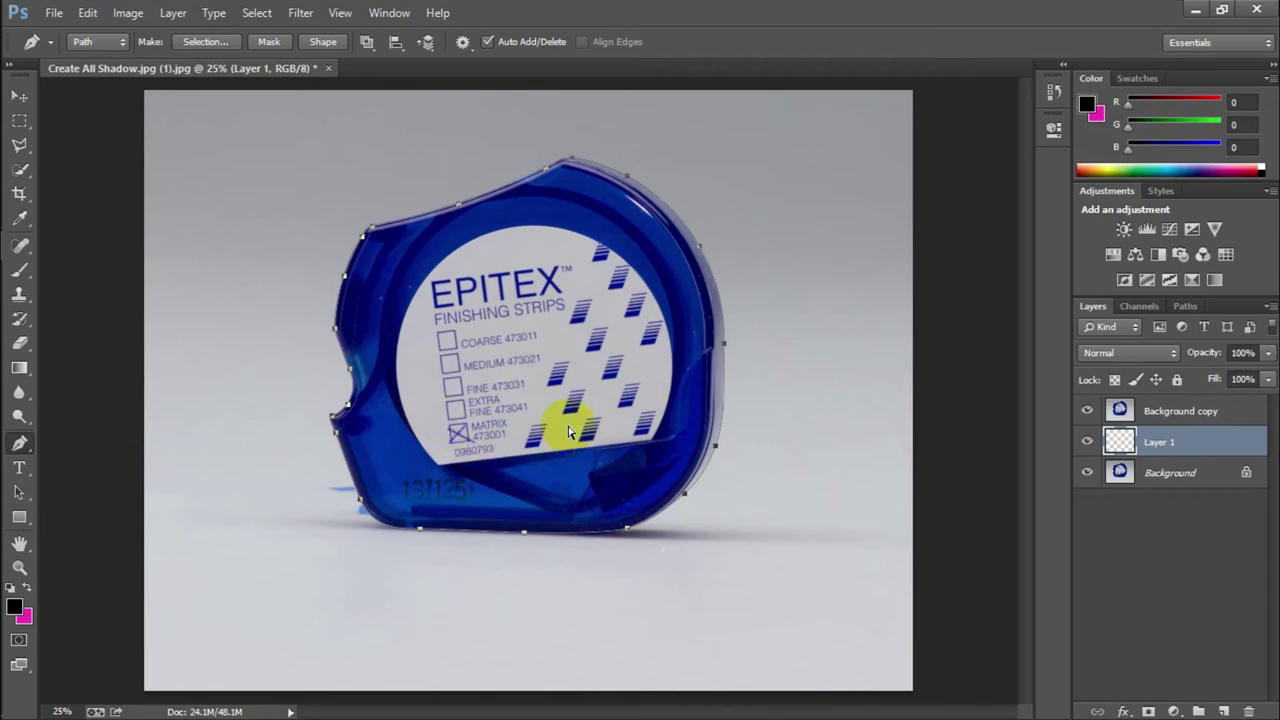
pyautogui.hotkey('ctrl', 'BackSpace')
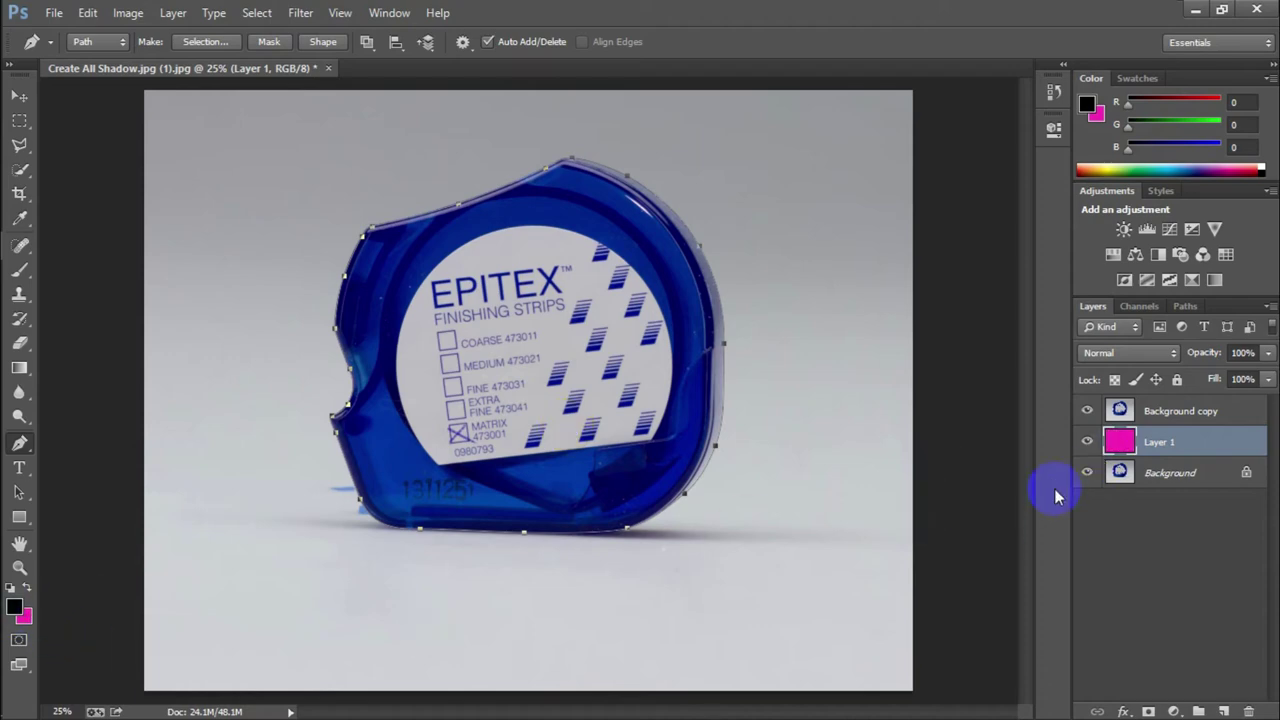
pyautogui.click(25, 621)
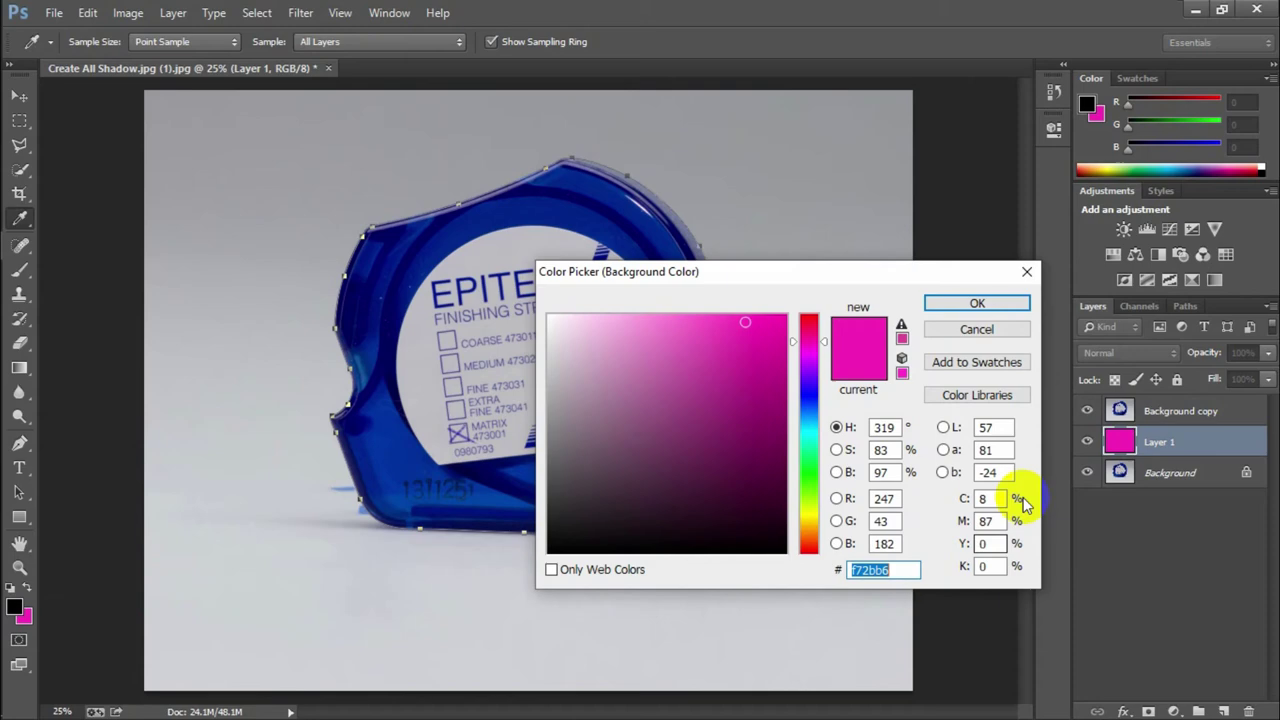
pyautogui.moveTo(686, 343); pyautogui.dragTo(511, 302)
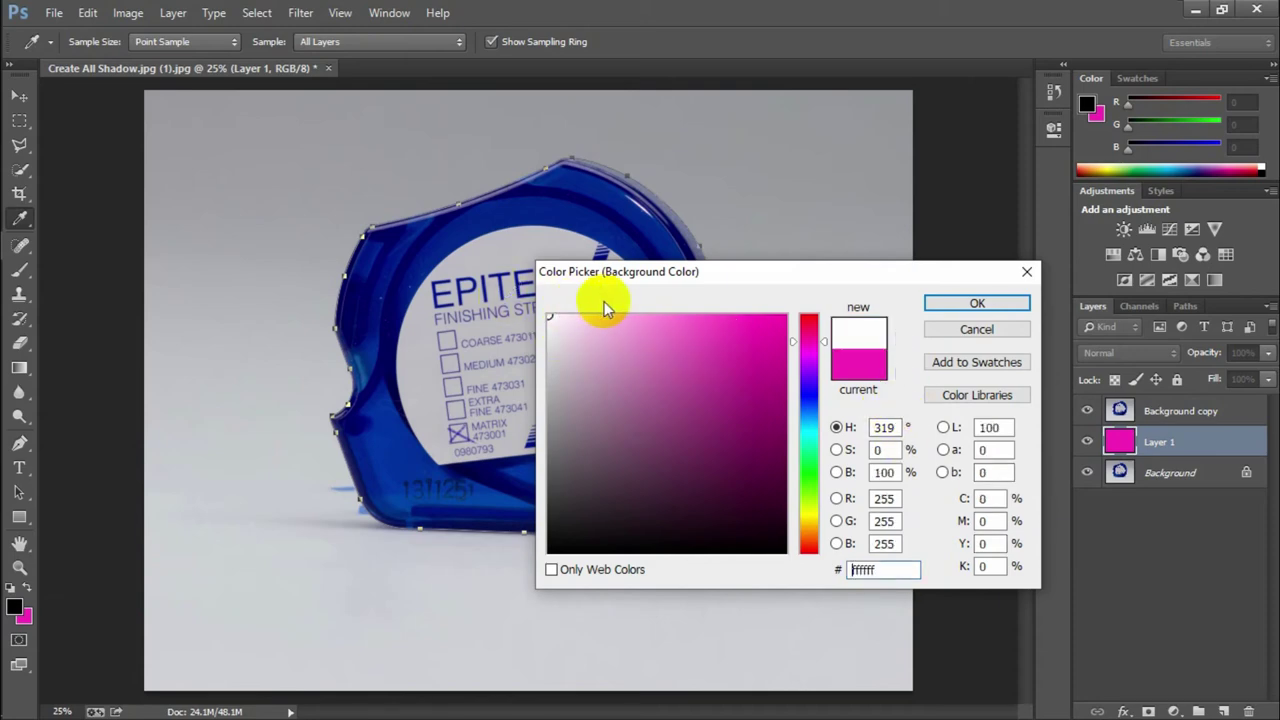
pyautogui.press('Return')
# Switch to the Pen tool and reopen the background Color Picker showing white (ffffff).
pyautogui.press('p')
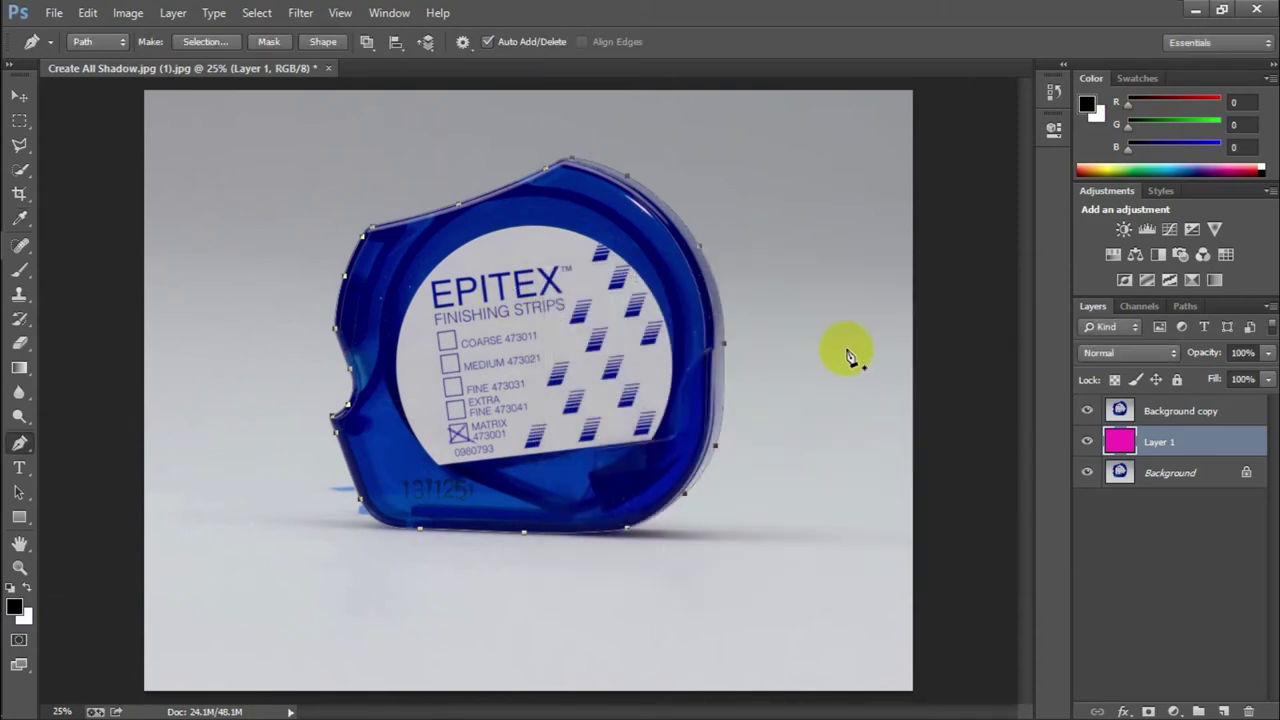
pyautogui.click(936, 372)
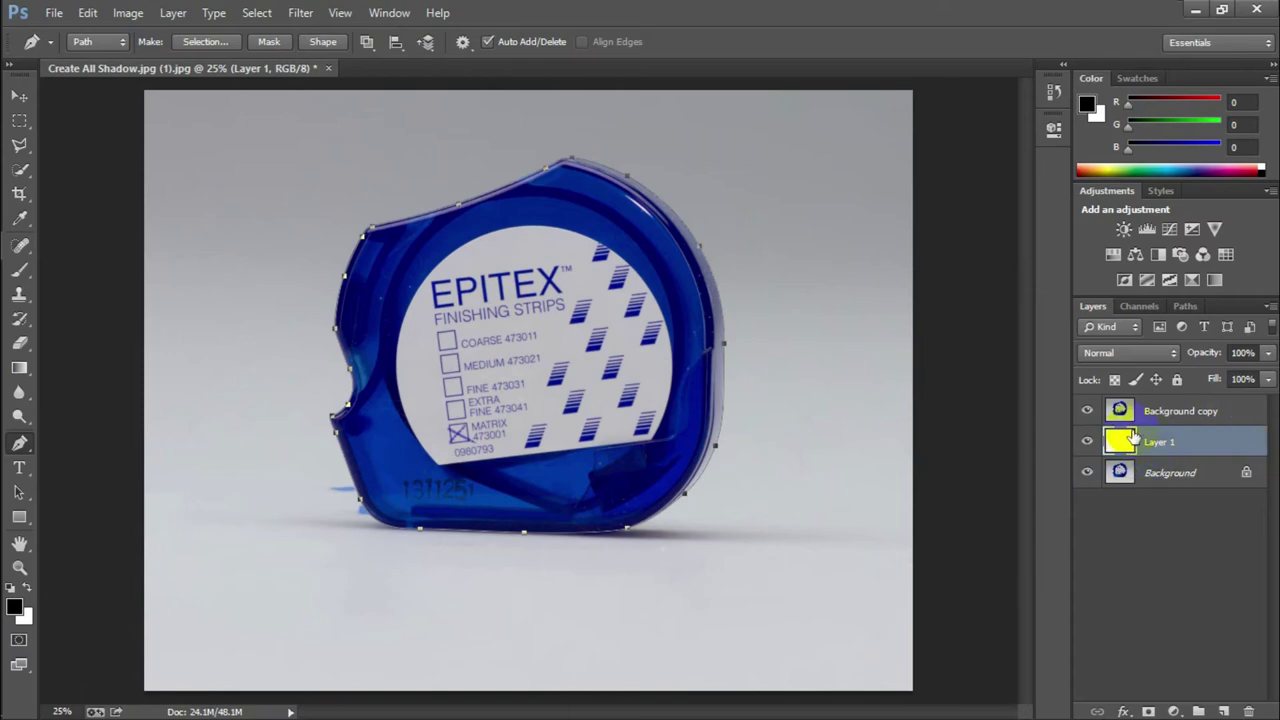
pyautogui.click(77, 614)
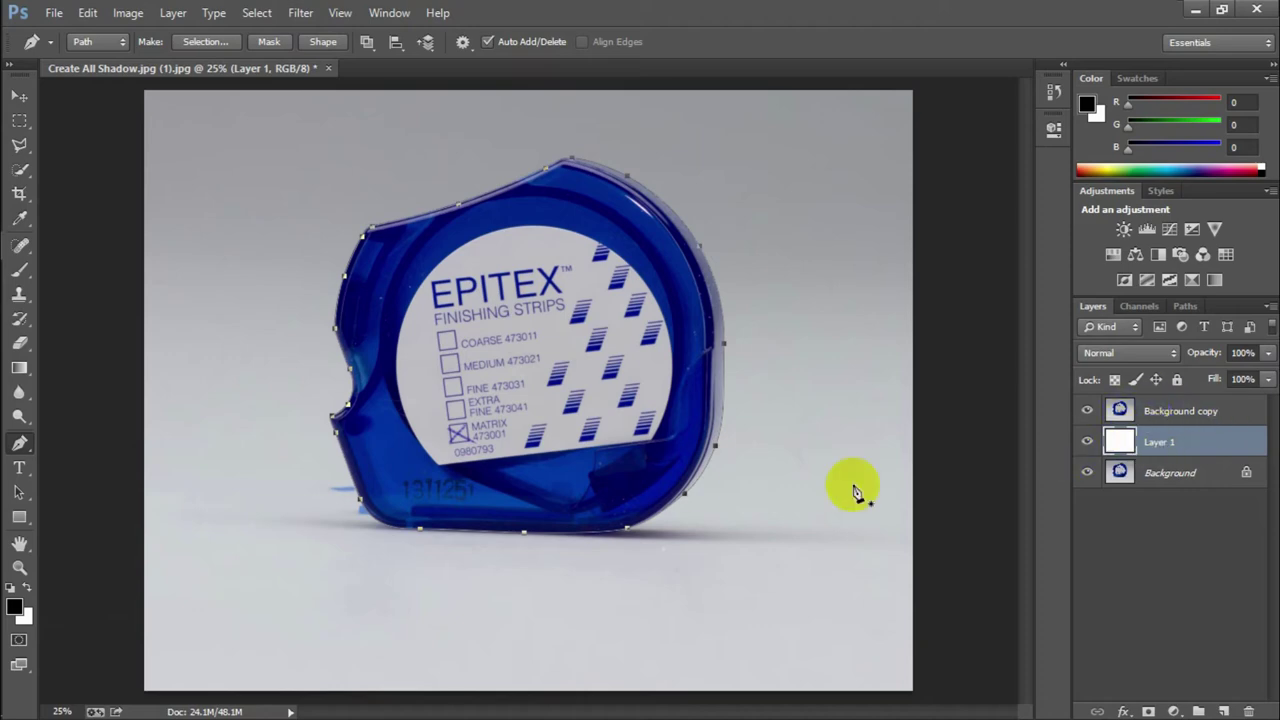
pyautogui.click(26, 614)
pyautogui.click(997, 471)
pyautogui.click(1166, 447)
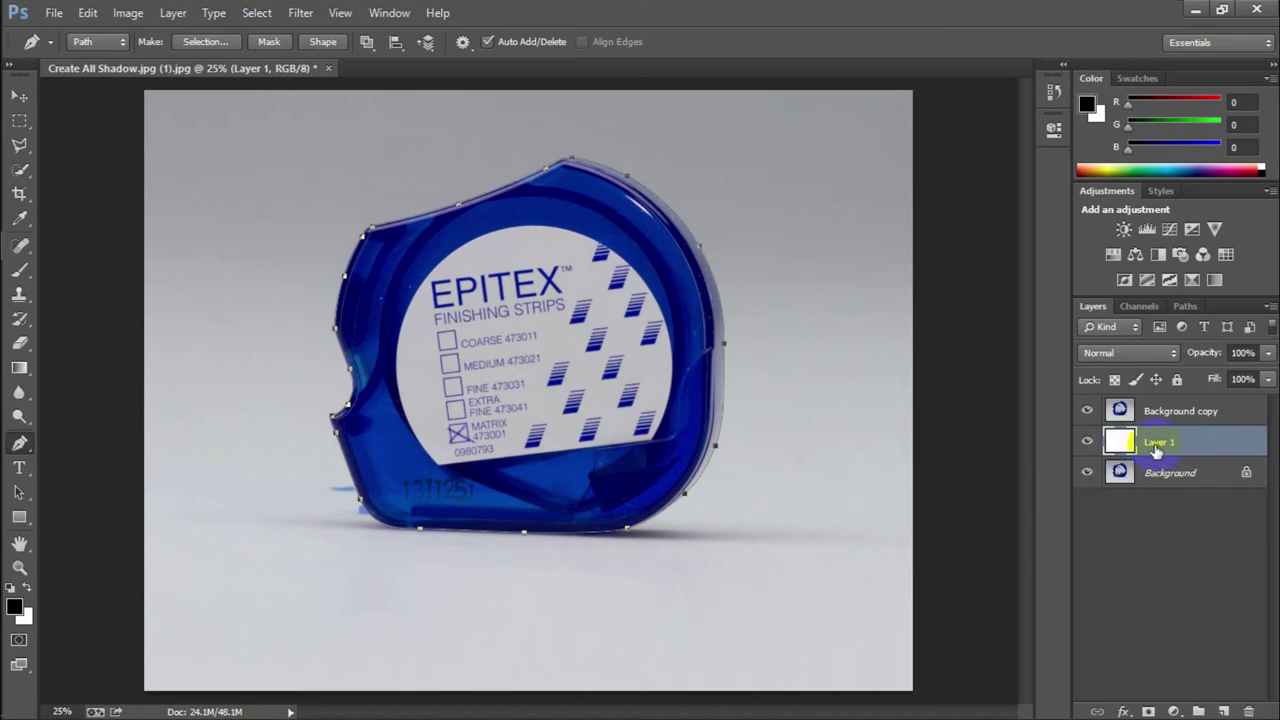
pyautogui.click(22, 615)
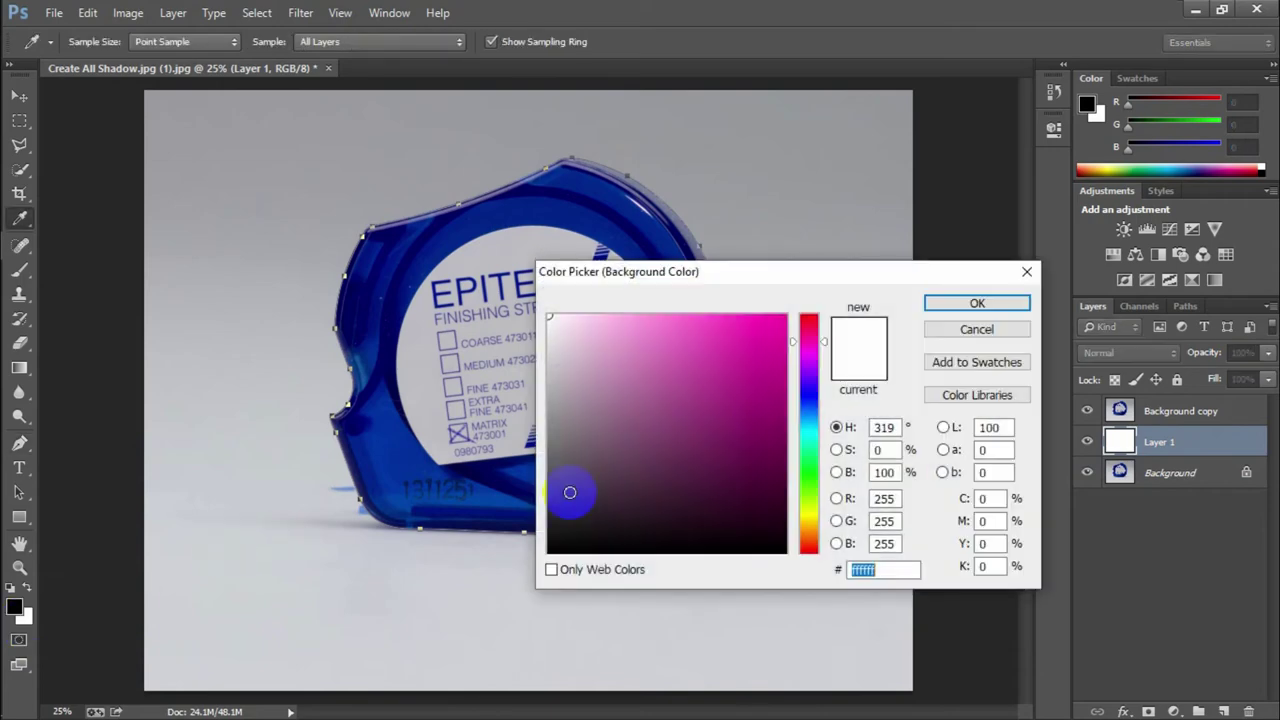
# Set the background colour to magenta and fill Layer 1 with it.
pyautogui.press('Return')
pyautogui.moveTo(10, 608)
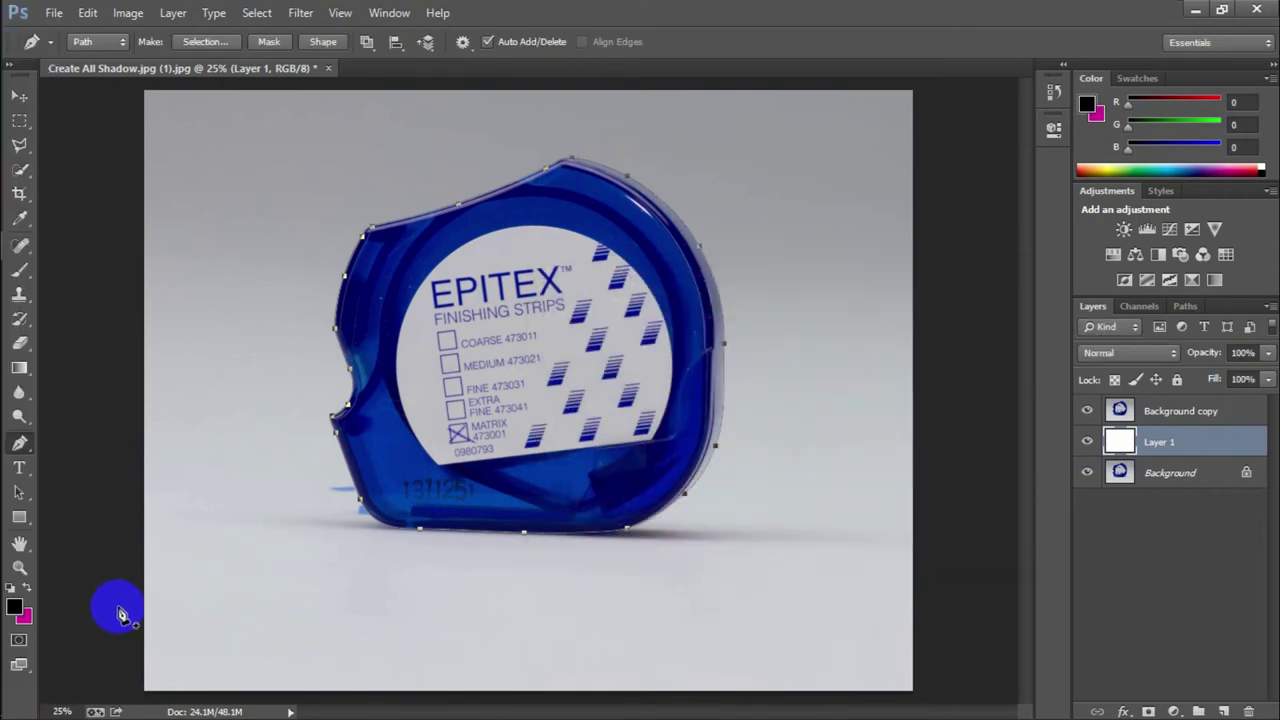
pyautogui.click(1162, 444)
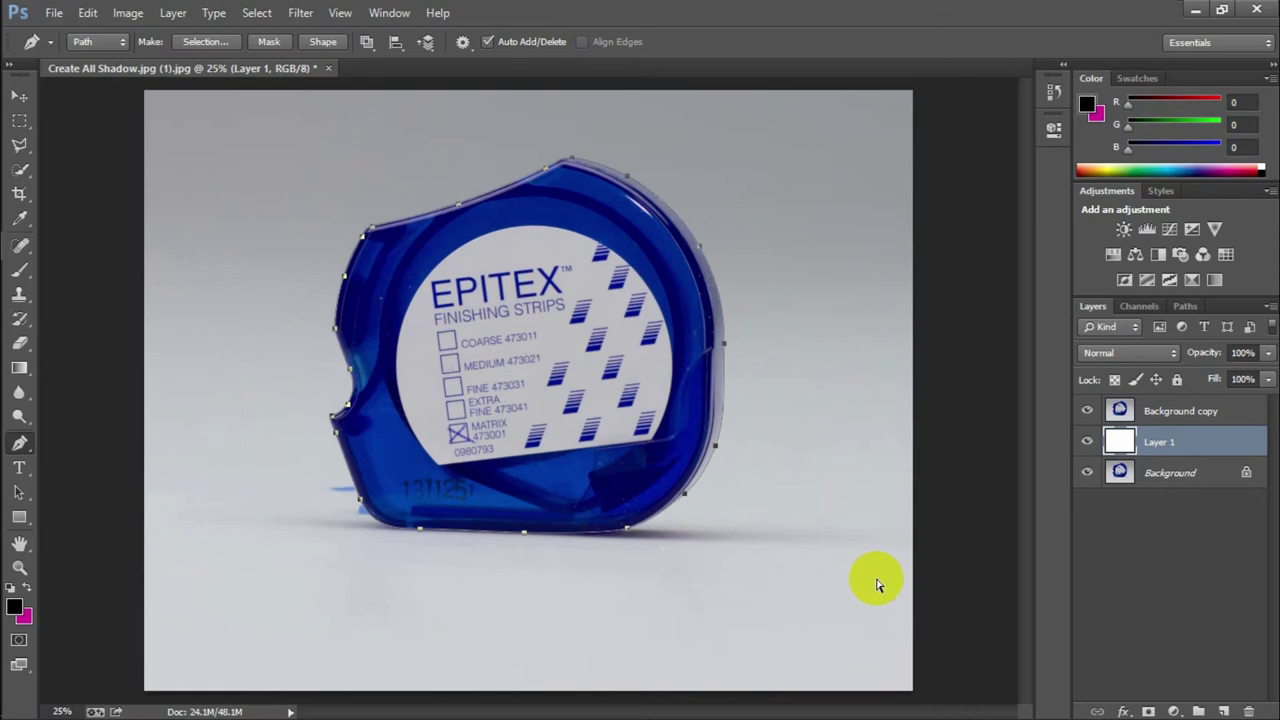
pyautogui.hotkey('ctrl', 'BackSpace')
pyautogui.click(934, 588)
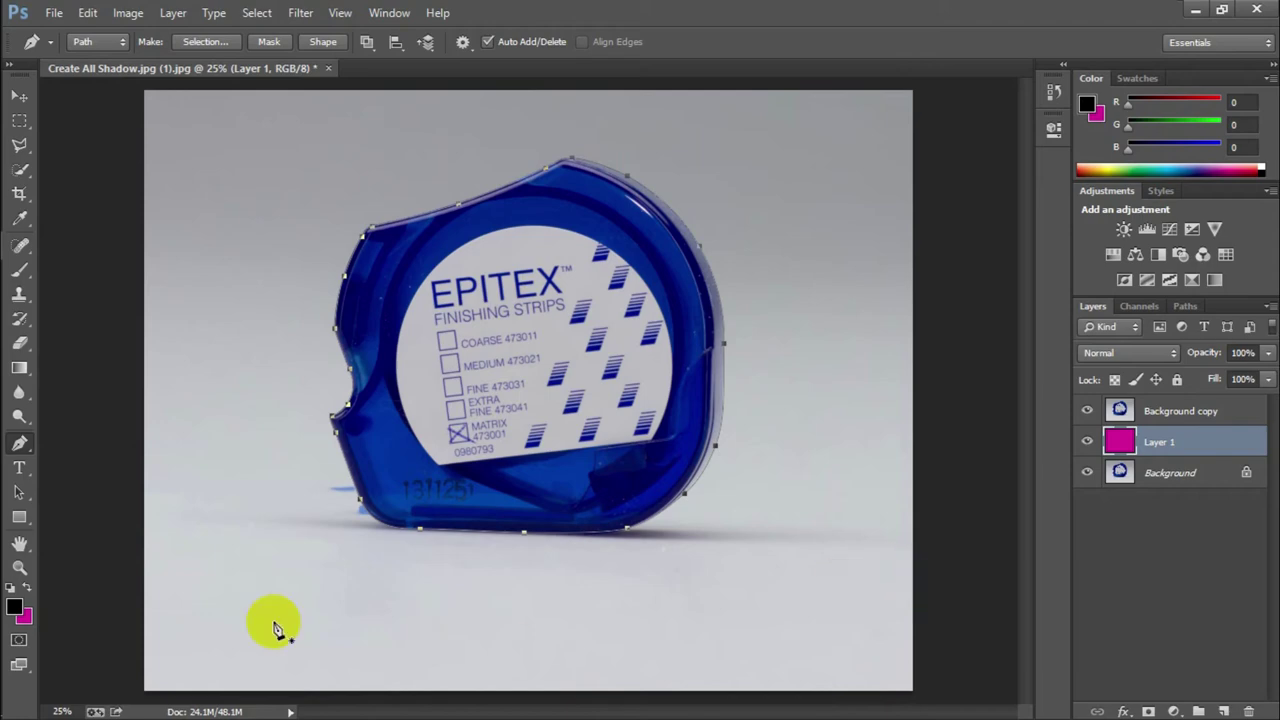
pyautogui.moveTo(108, 606); pyautogui.dragTo(30, 592)
# Try black and magenta fills on Layer 1, leave it magenta, then select Background copy.
pyautogui.click(30, 592)
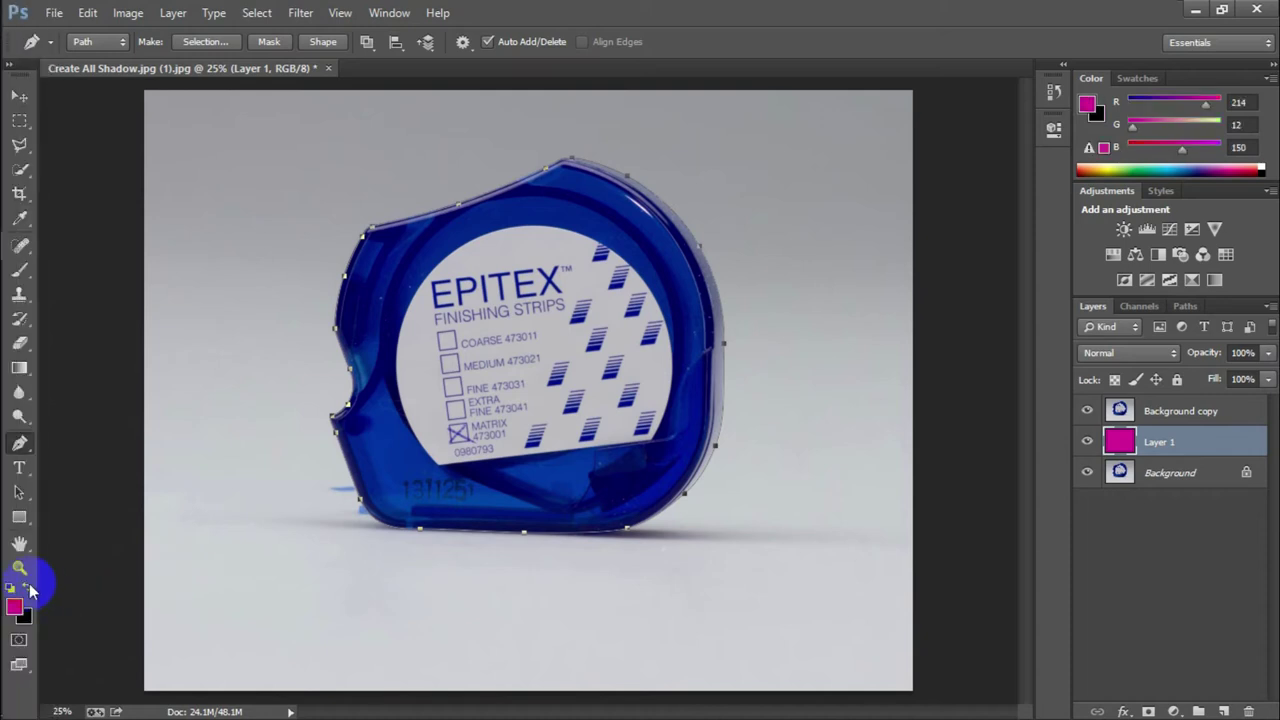
pyautogui.click(30, 592)
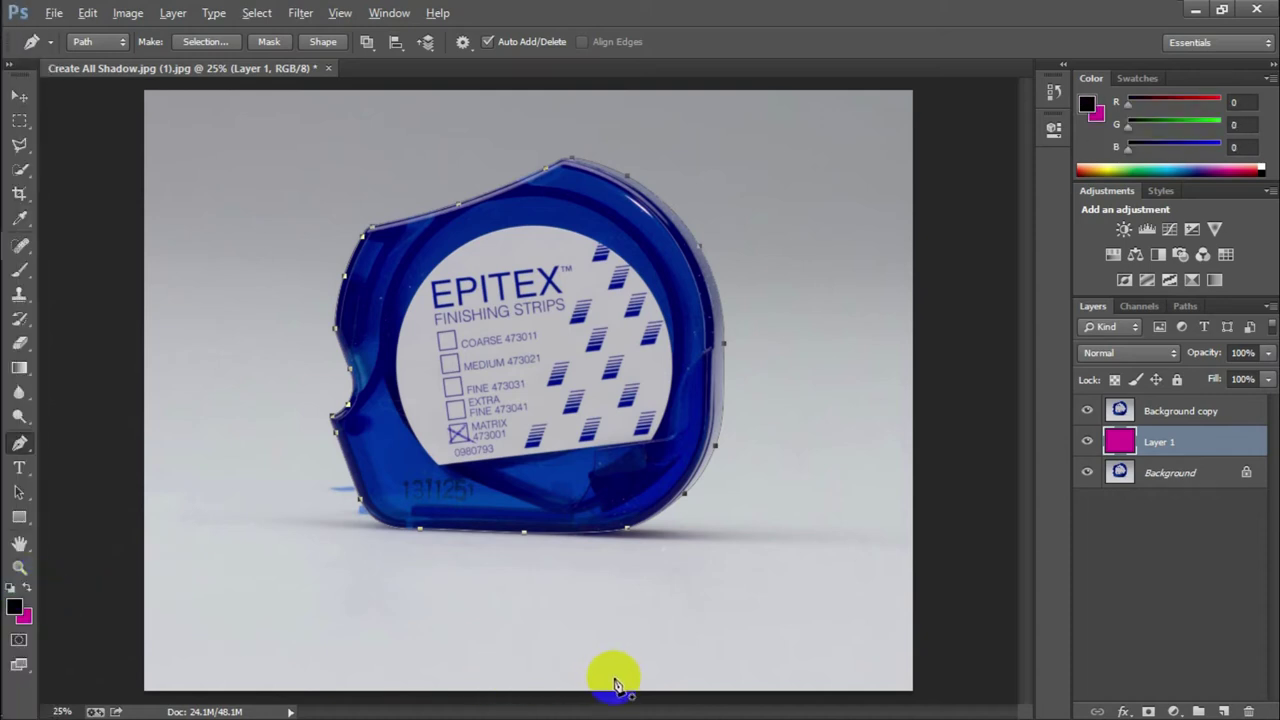
pyautogui.hotkey('alt', 'BackSpace')
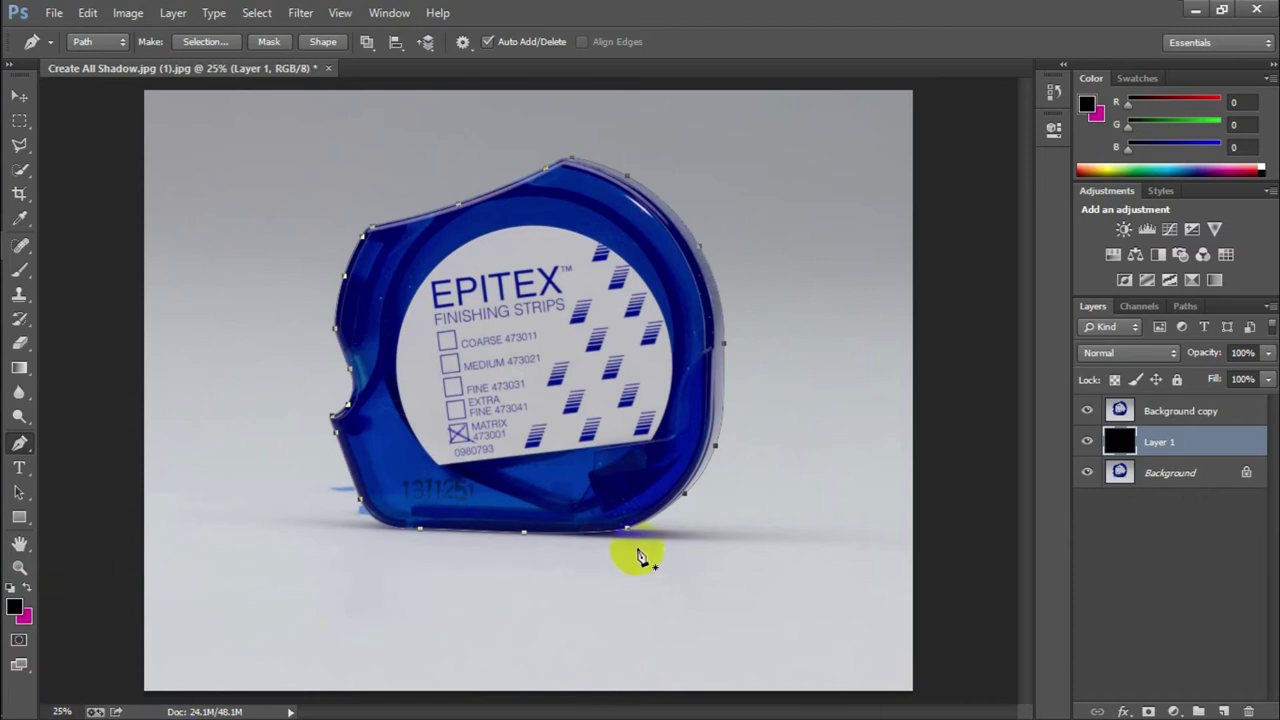
pyautogui.click(1113, 444)
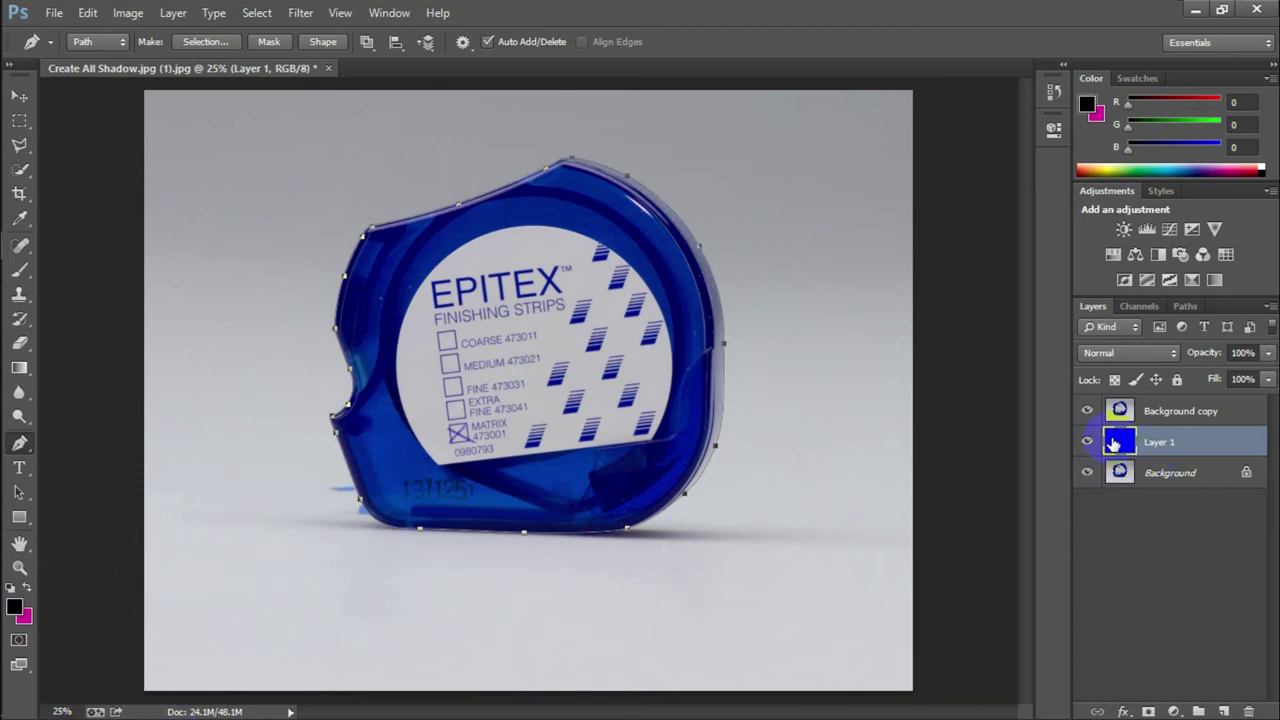
pyautogui.hotkey('ctrl', 'BackSpace')
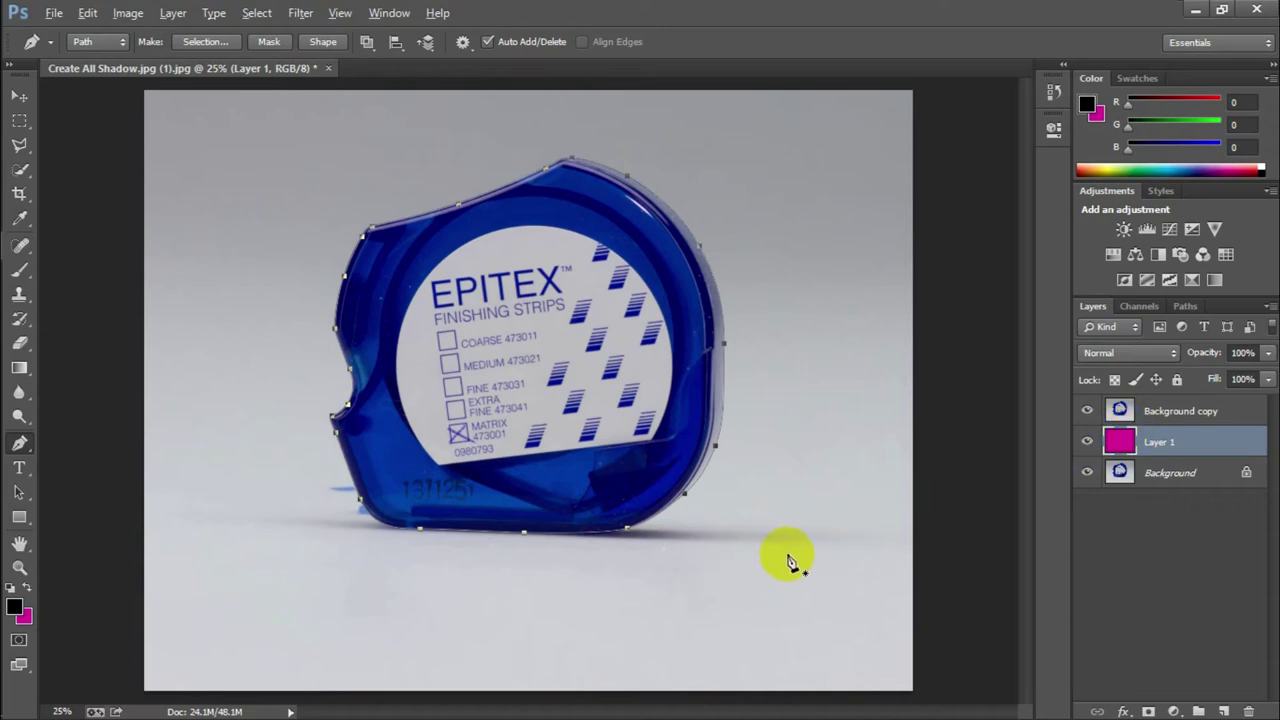
pyautogui.hotkey('alt', 'BackSpace')
pyautogui.hotkey('ctrl', 'BackSpace')
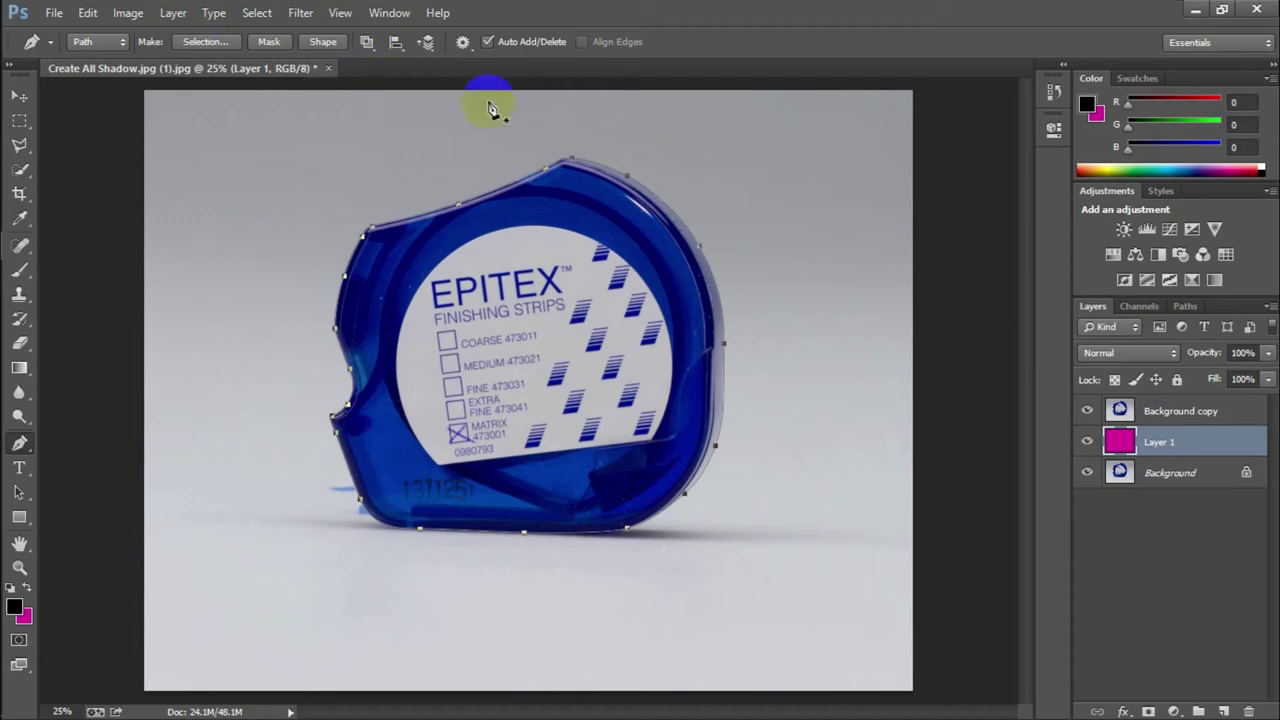
pyautogui.click(1209, 410)
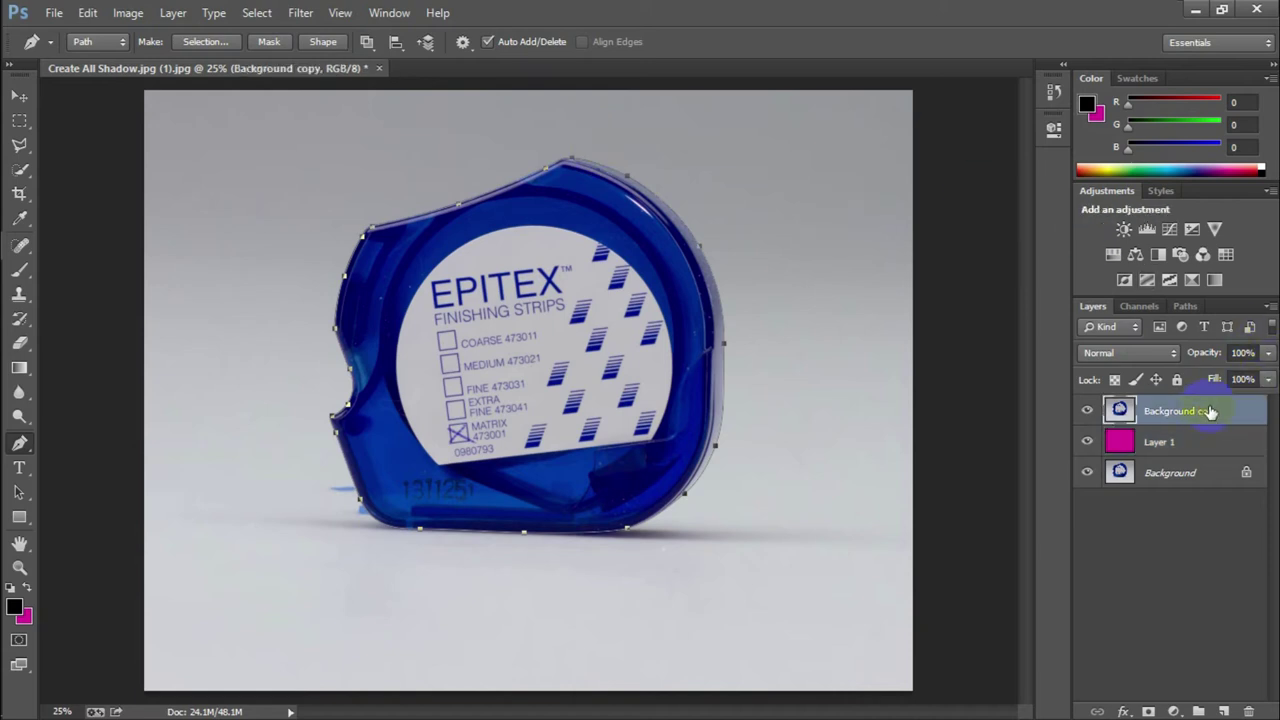
# Load the dispenser pen path as a selection, then delete and undo the deletion.
pyautogui.hotkey('ctrl', 'Return')
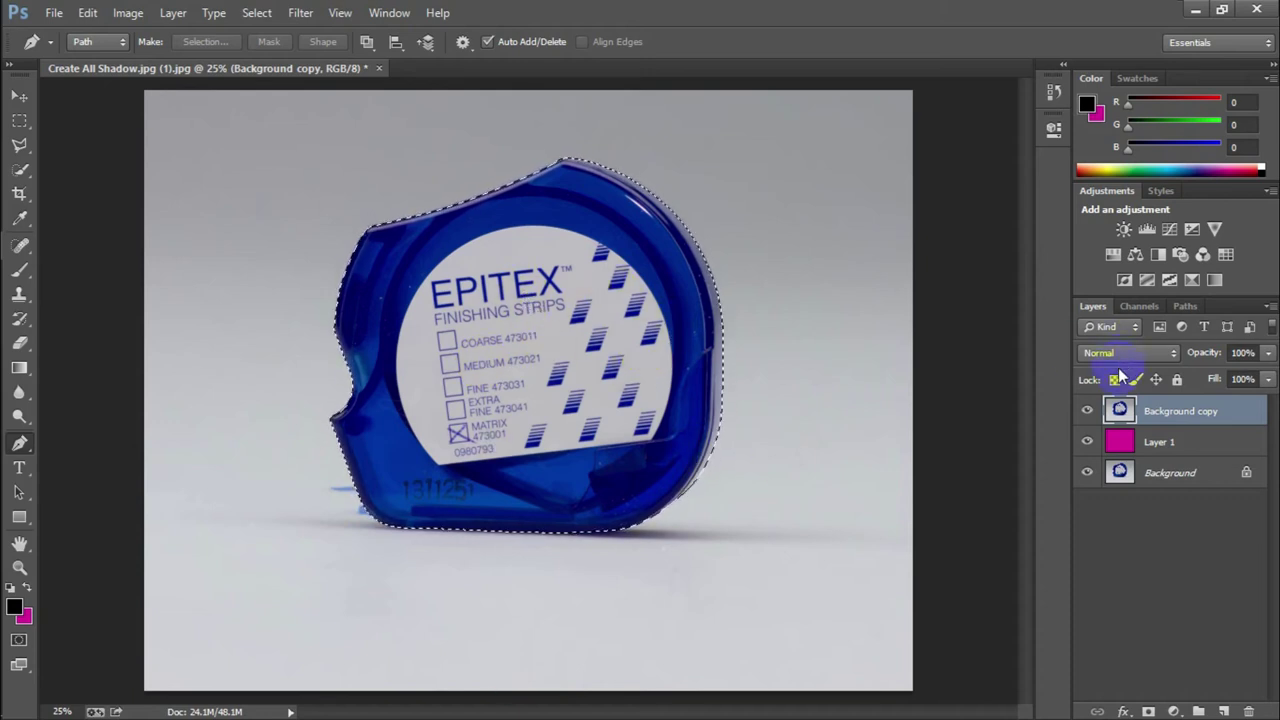
pyautogui.press('Delete')
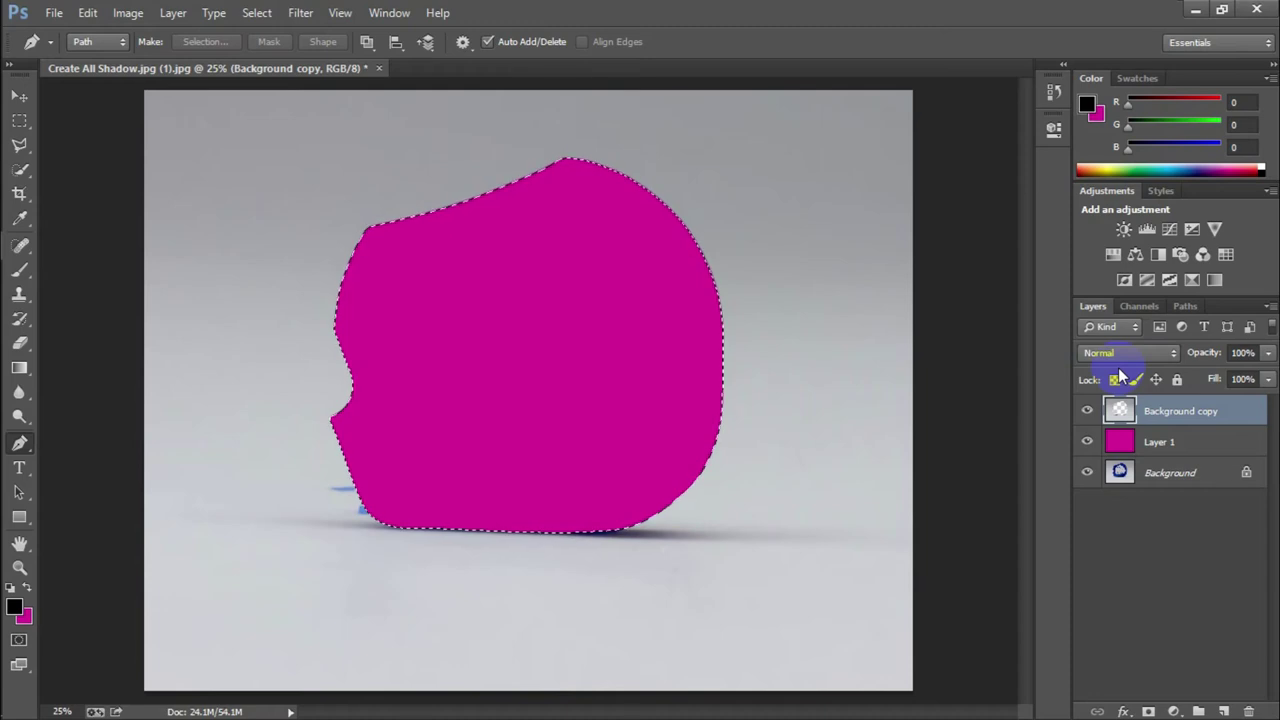
pyautogui.hotkey('ctrl', 'z')
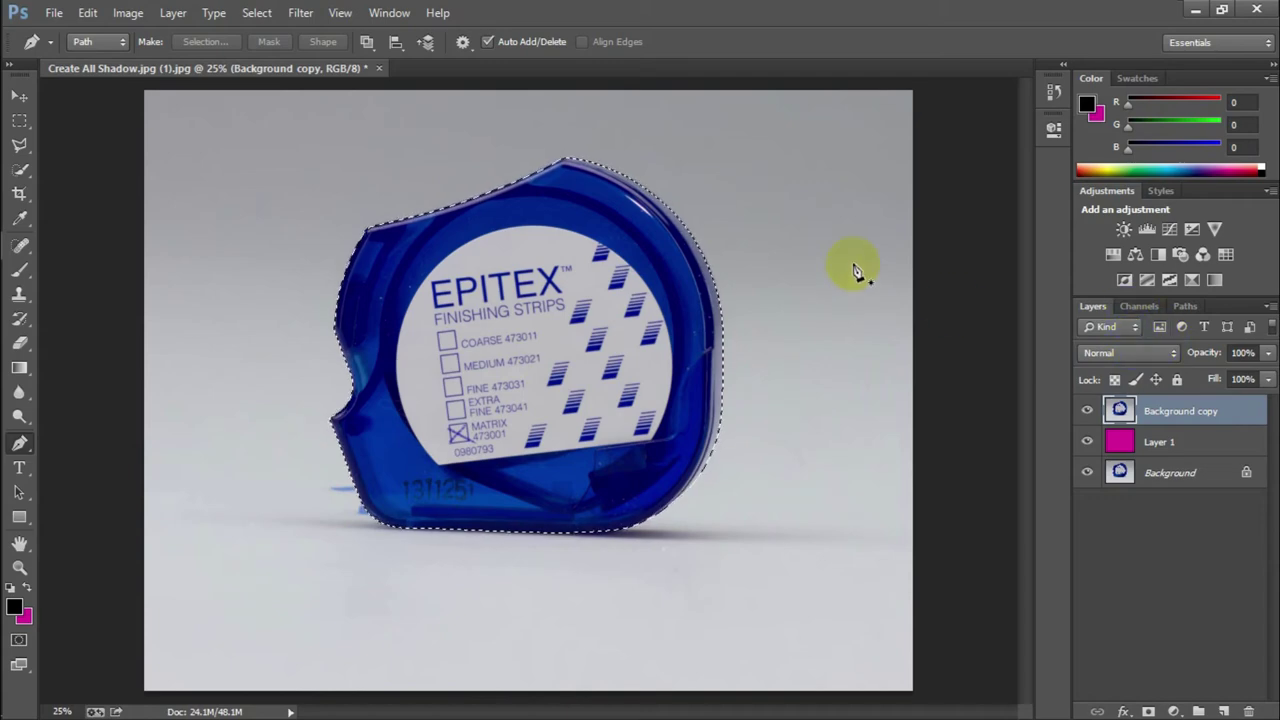
# Invert the selection, delete the backdrop on Background copy, then undo it.
pyautogui.click(258, 14)
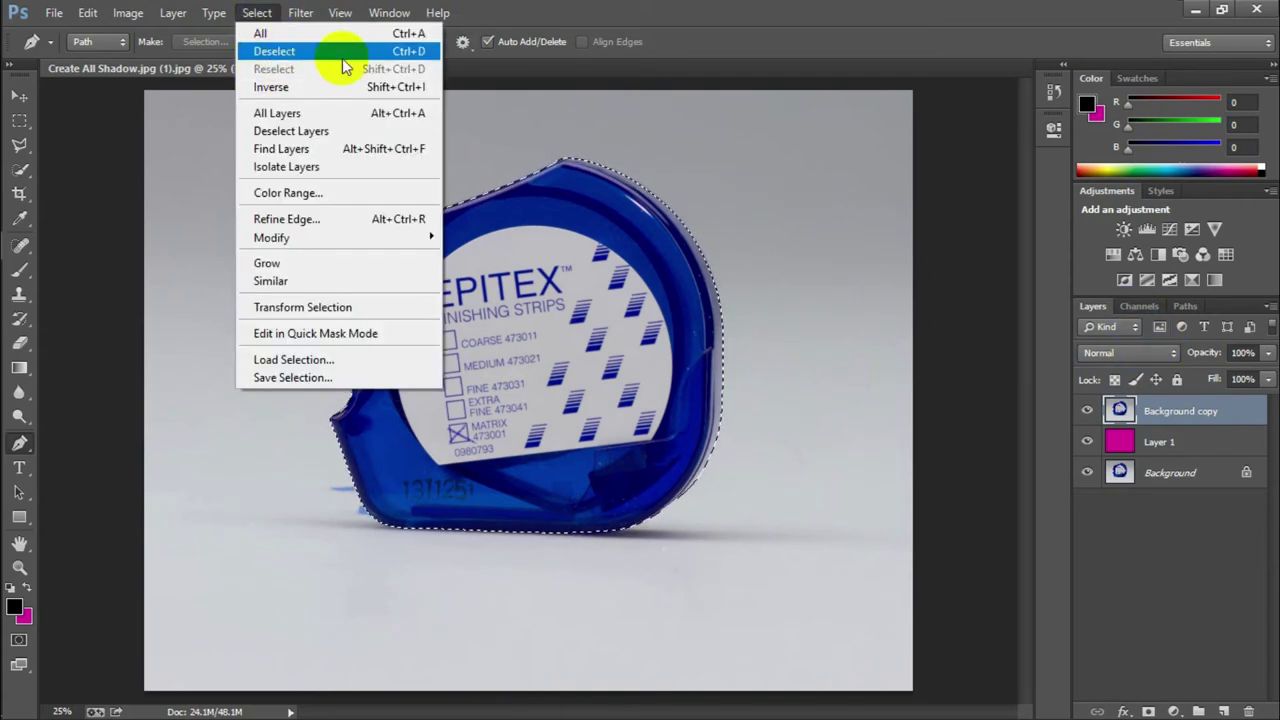
pyautogui.click(390, 91)
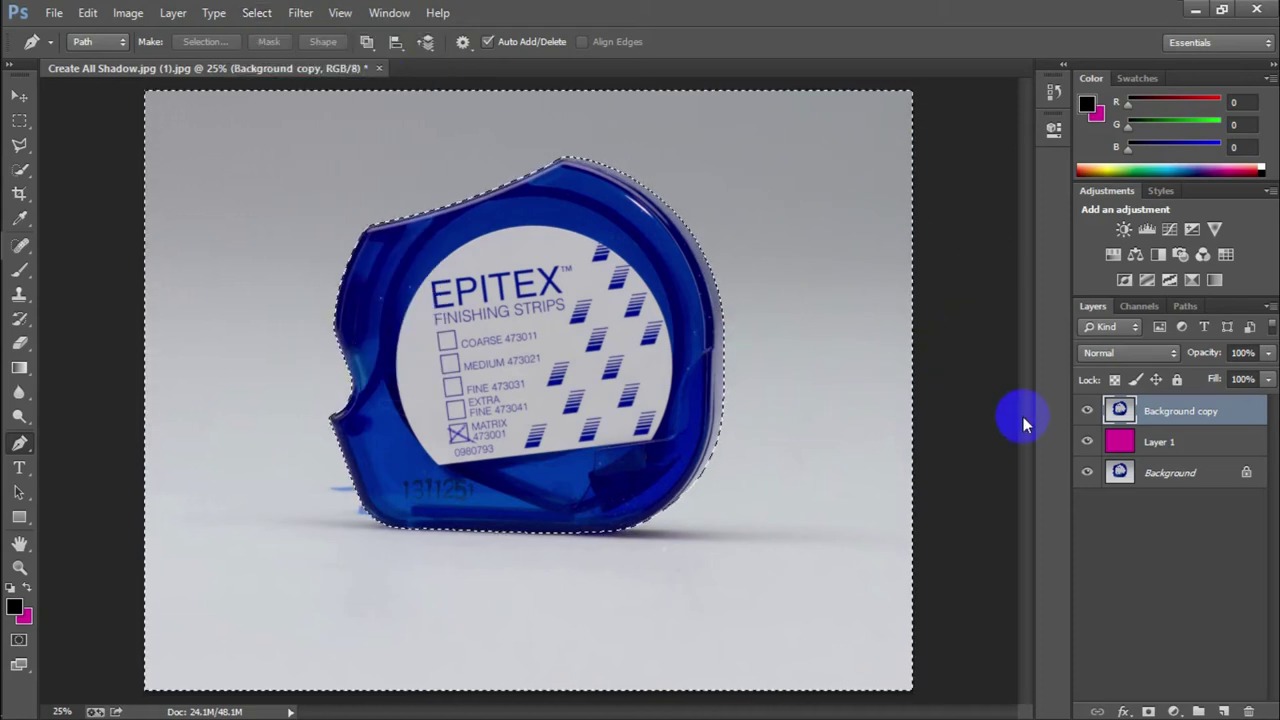
pyautogui.press('Delete')
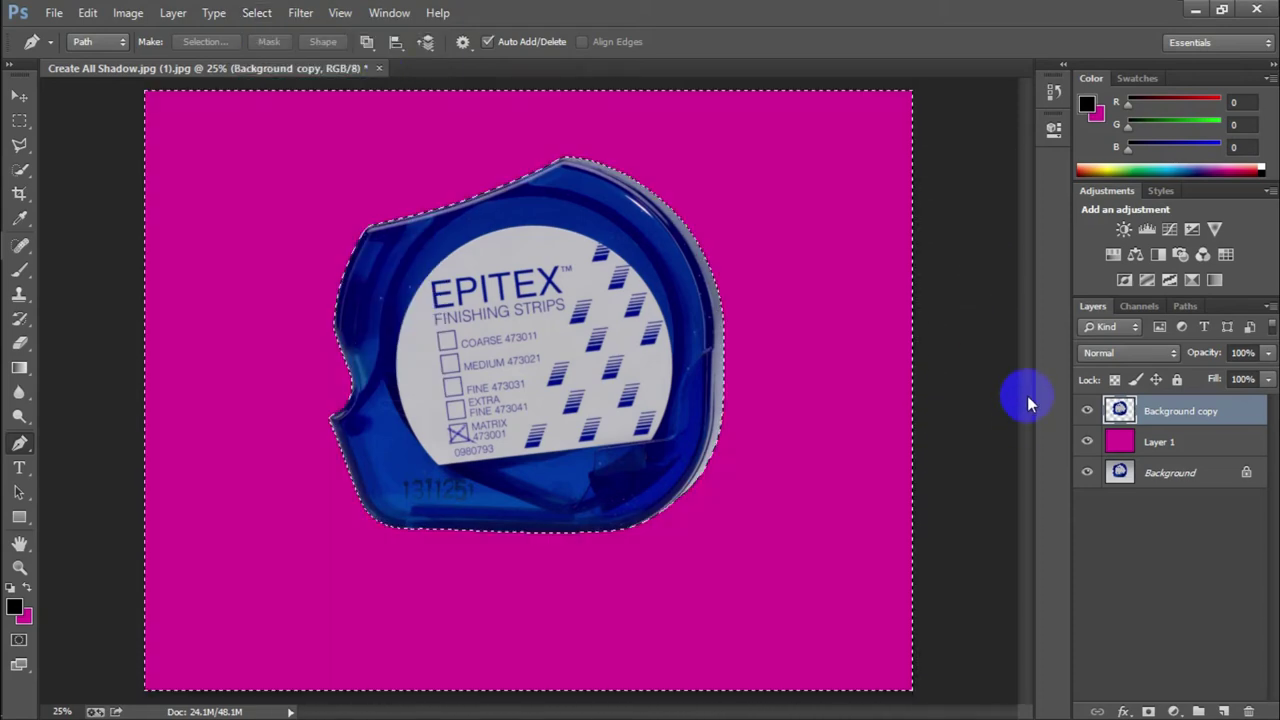
pyautogui.hotkey('ctrl', 'd')
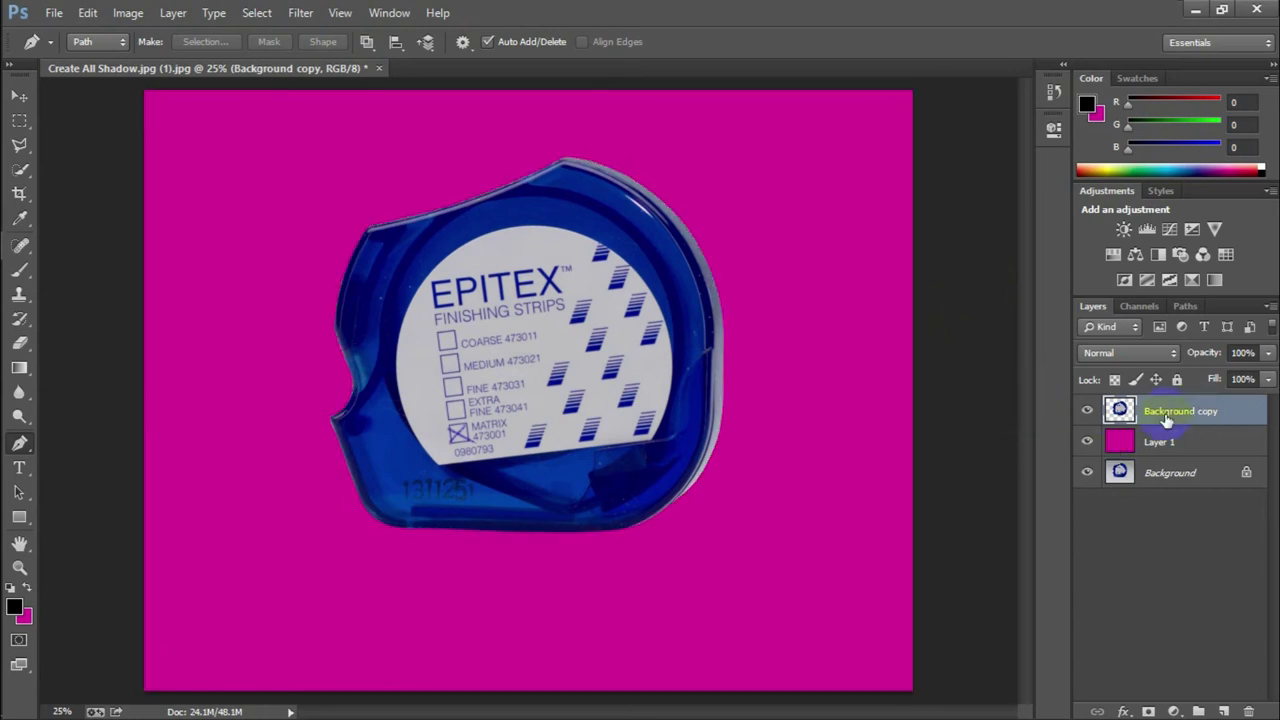
pyautogui.click(1150, 445)
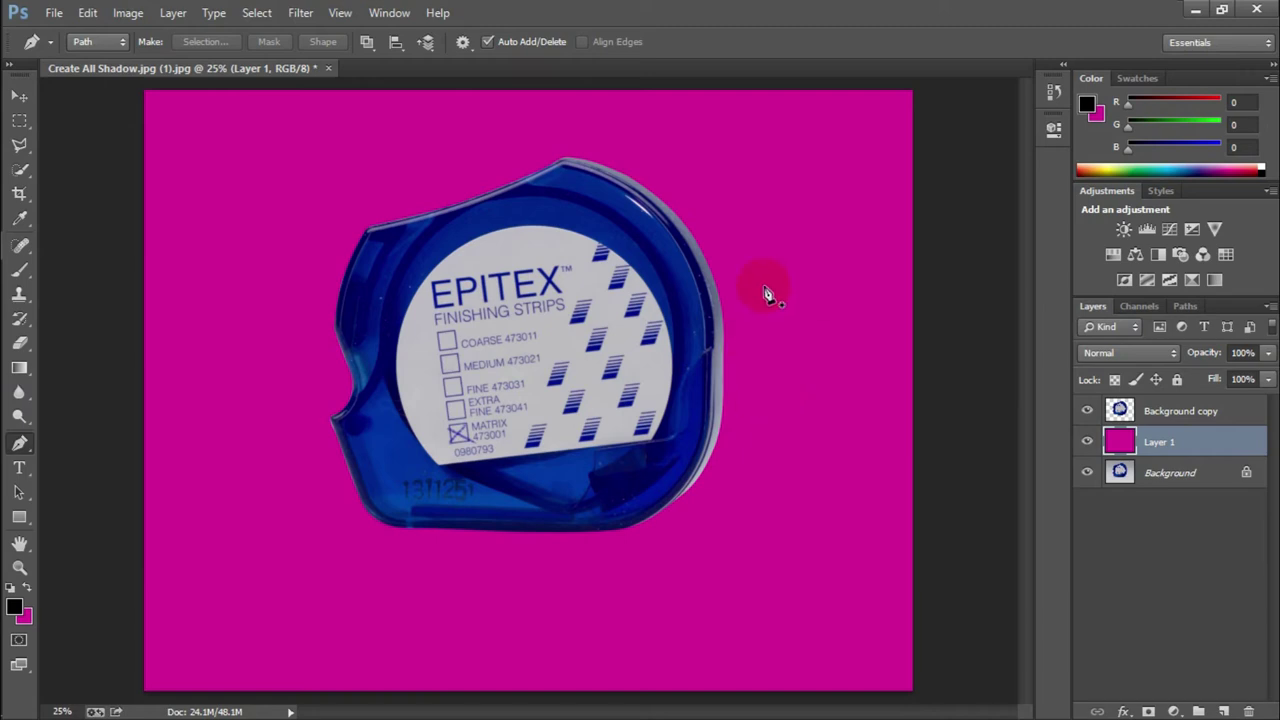
pyautogui.hotkey('ctrl', 'z')
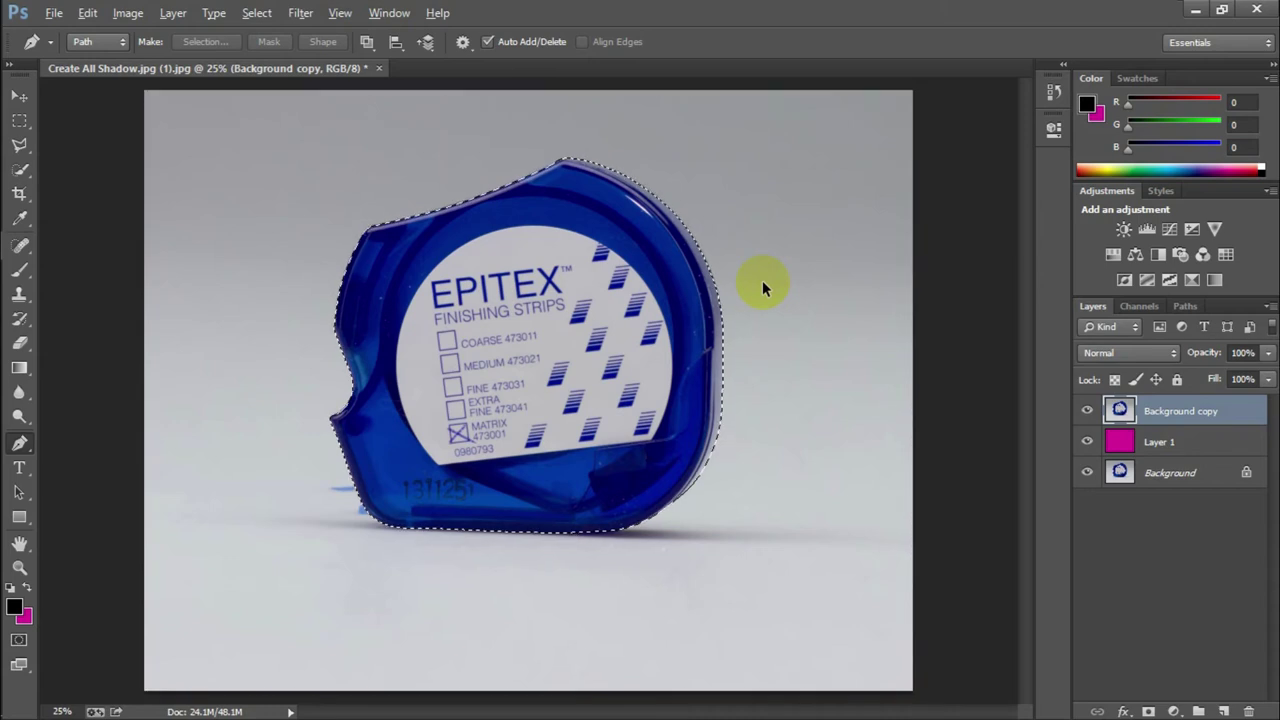
# Restore the dispenser pen path and open Make Selection for it with 0 feather.
pyautogui.hotkey('ctrl', 'alt', 'z')
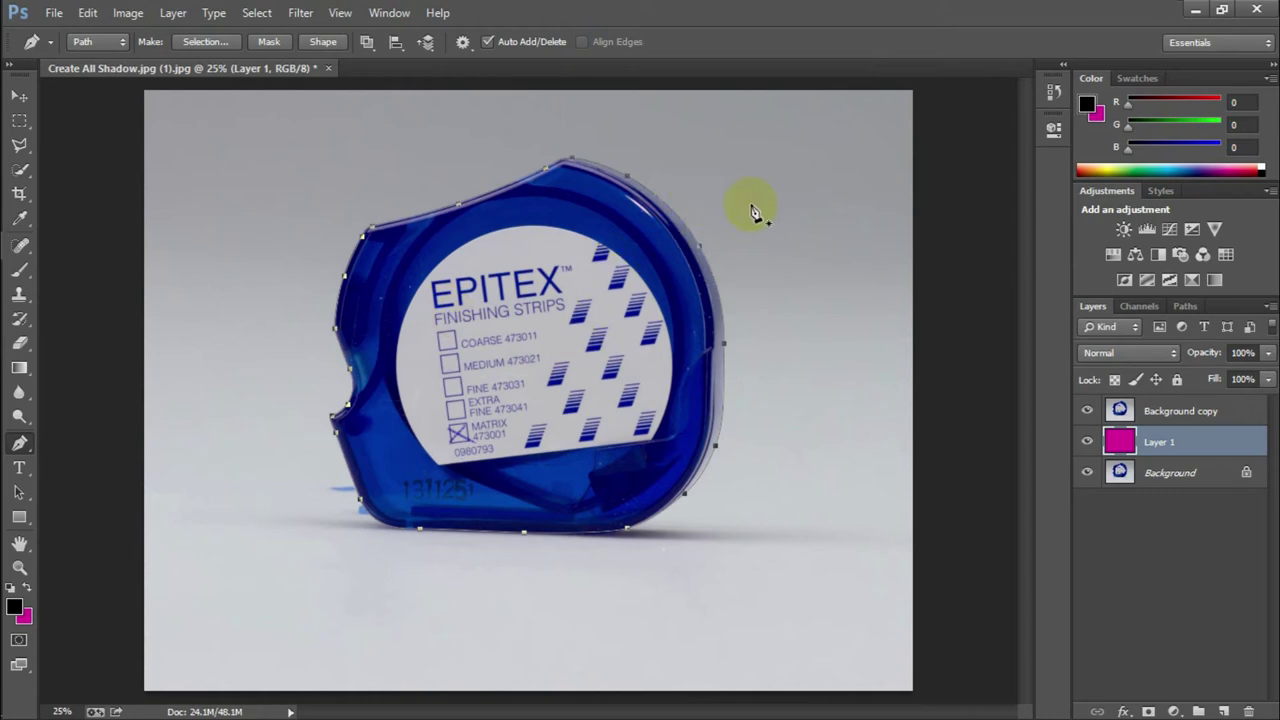
pyautogui.rightClick(773, 244)
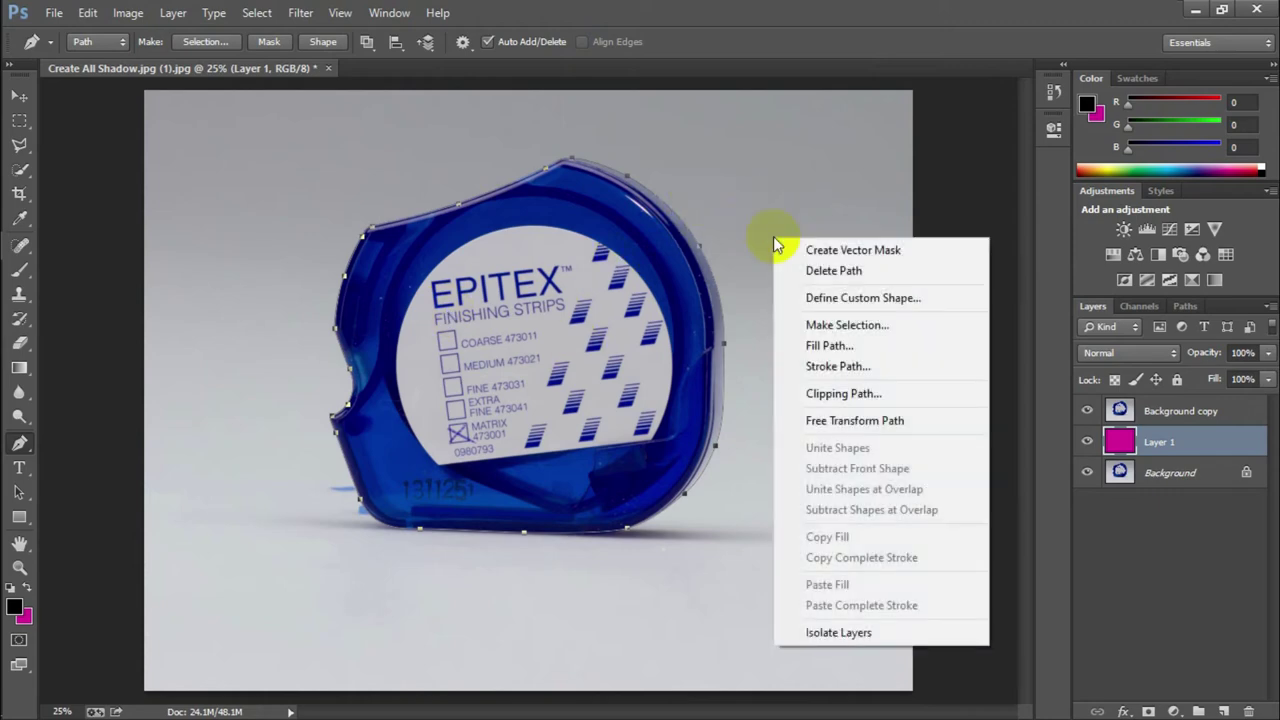
pyautogui.click(880, 335)
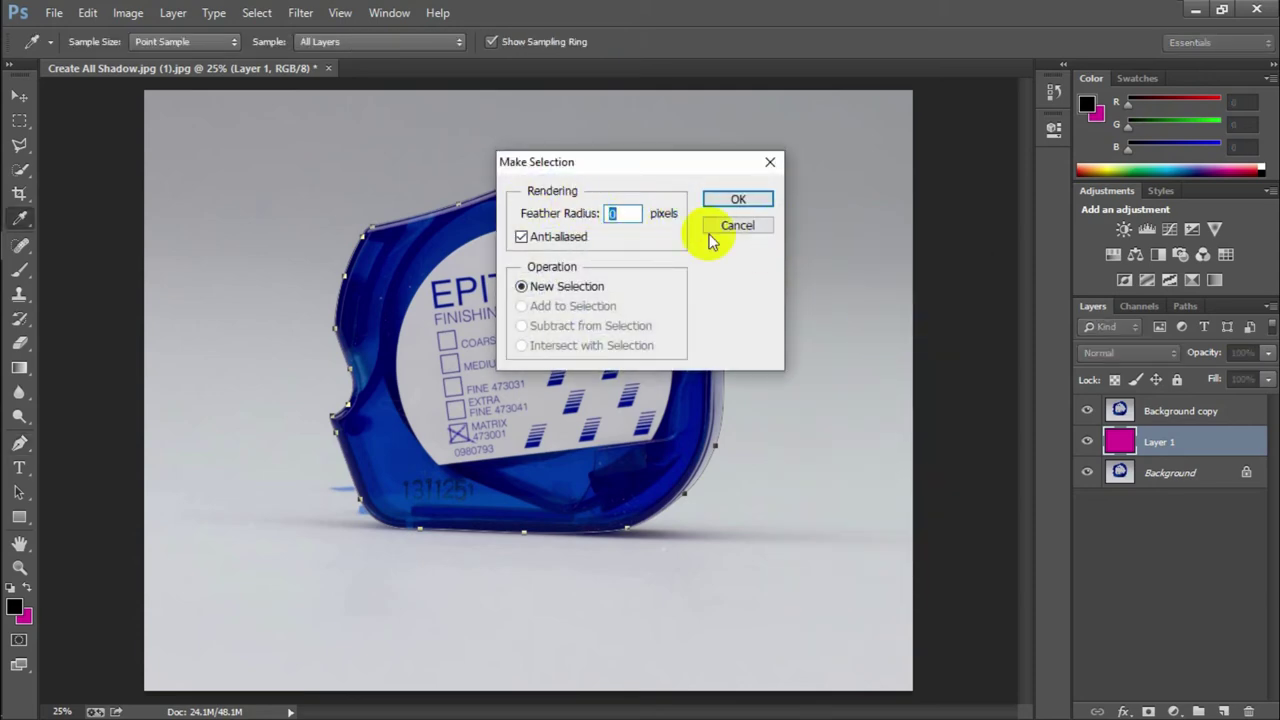
# Confirm the selection, invert it and delete the grey backdrop from Background copy.
pyautogui.click(737, 199)
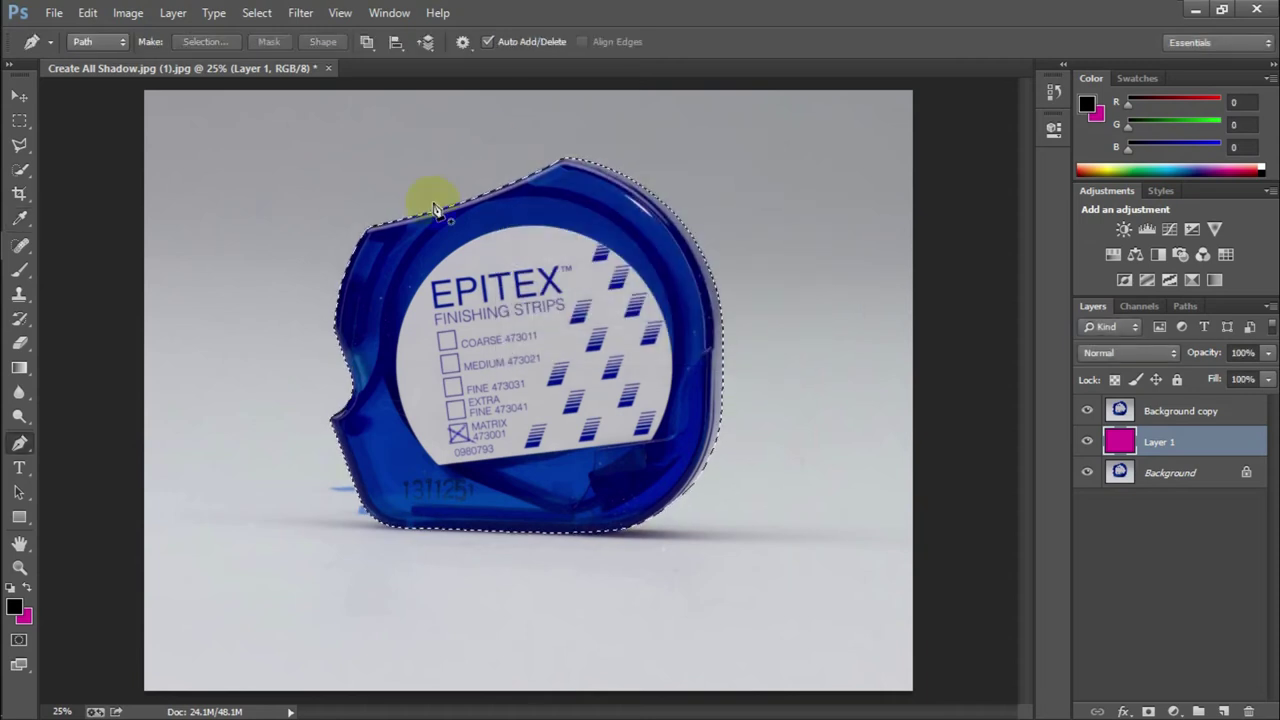
pyautogui.hotkey('ctrl', 'shift', 'i')
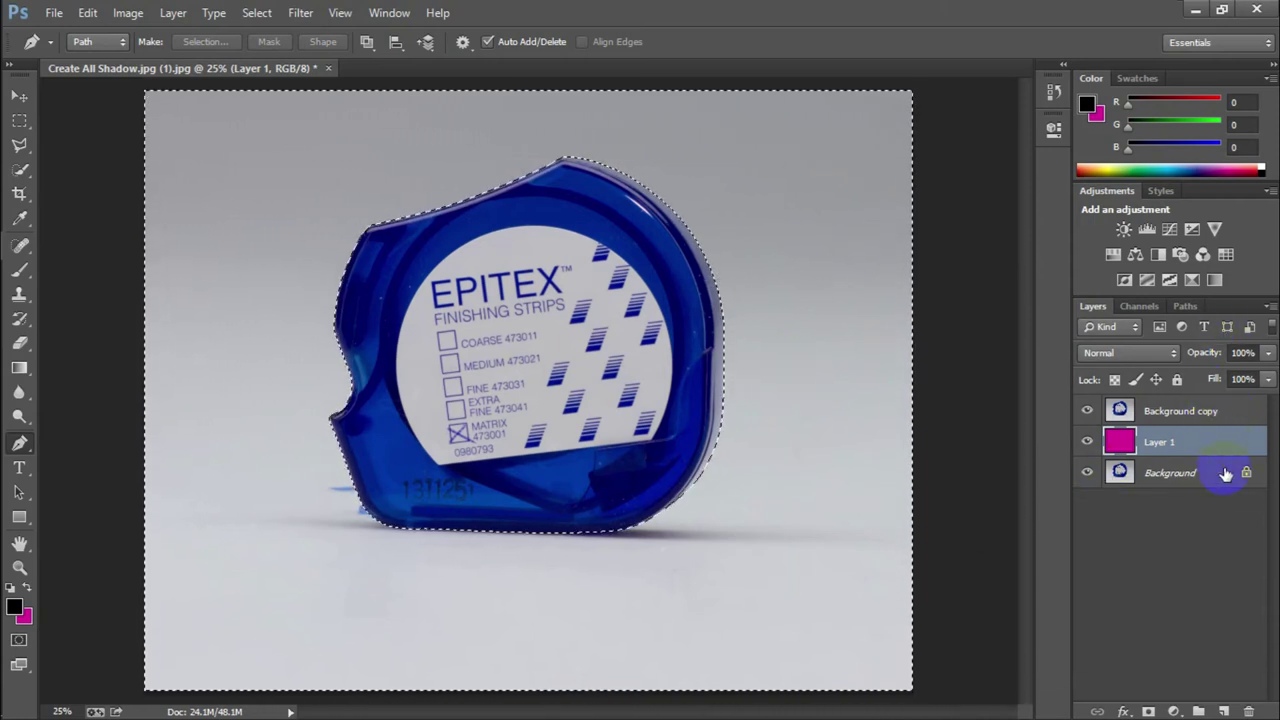
pyautogui.click(1225, 414)
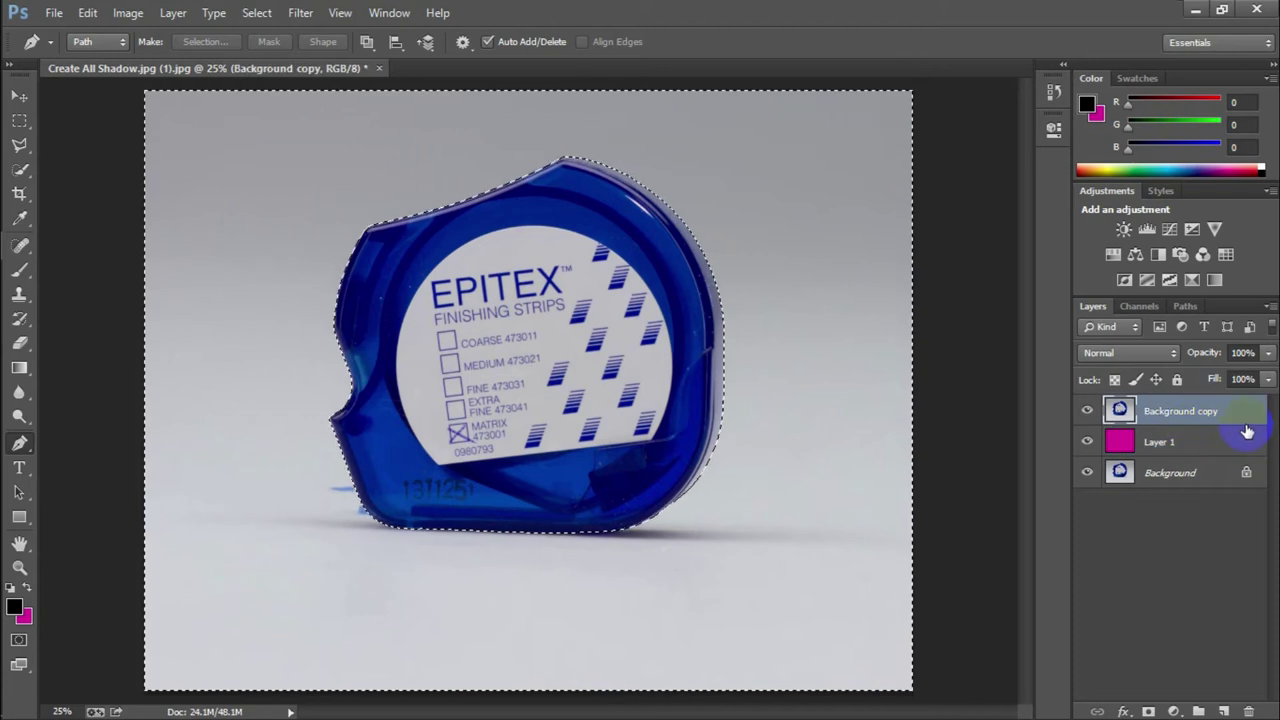
pyautogui.press('Delete')
pyautogui.hotkey('ctrl', 'd')
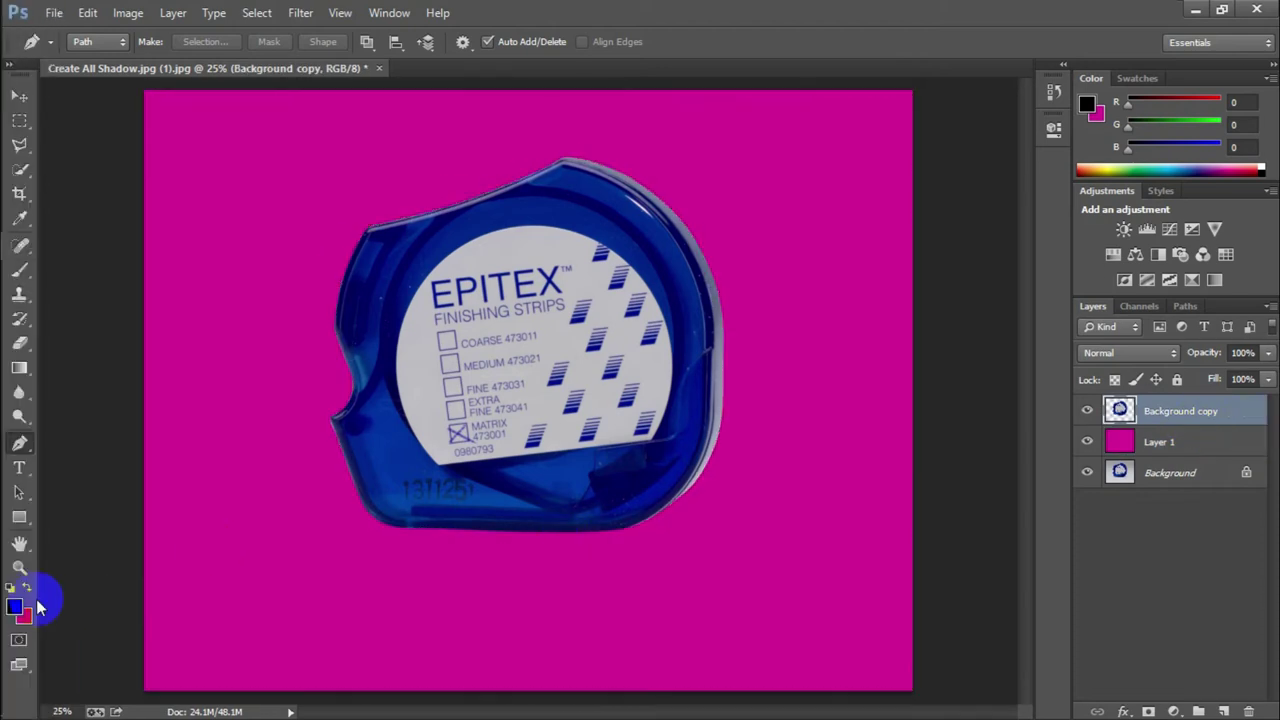
# Fill Layer 1 with white, zoom out, and keep the EPITEX document open.
pyautogui.click(1204, 455)
pyautogui.hotkey('ctrl', 'BackSpace')
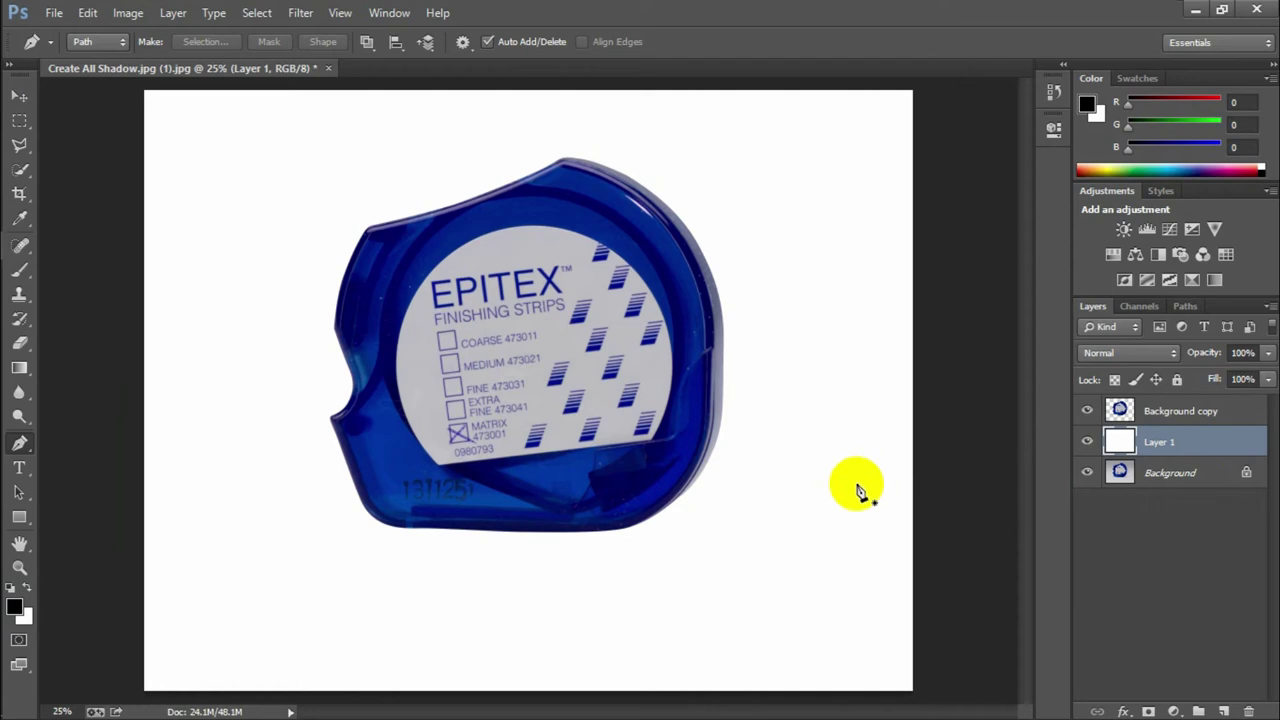
pyautogui.hotkey('ctrl', '-')
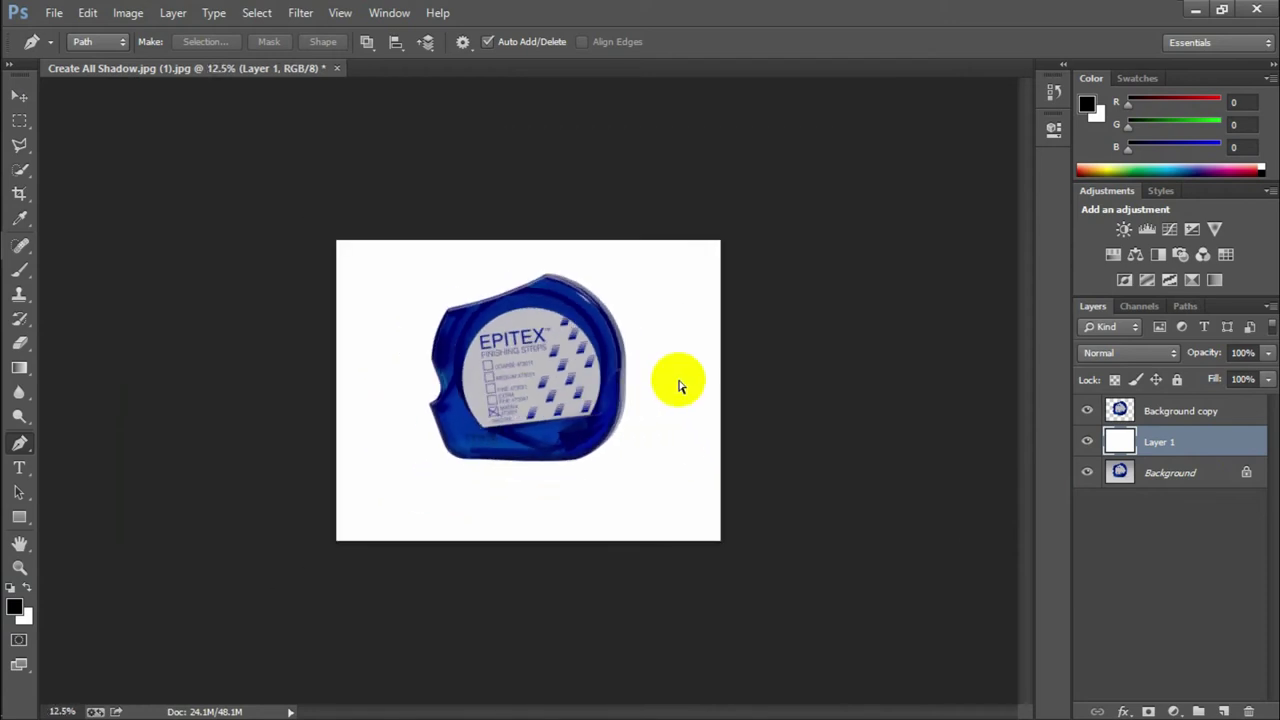
pyautogui.hotkey('ctrl', 'w')
pyautogui.click(740, 297)
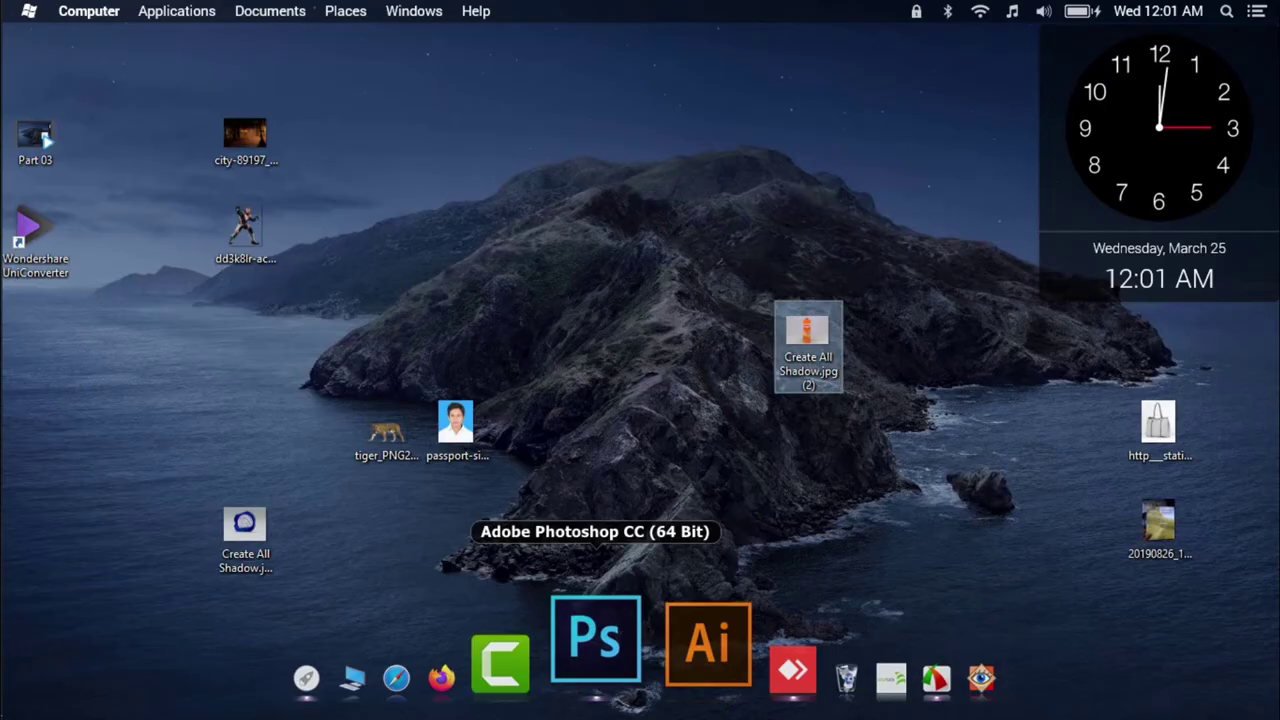
# Open the Malee carton photo Create All Shadow.jpg (2) in Photoshop and zoom in.
pyautogui.moveTo(815, 330); pyautogui.dragTo(655, 410)
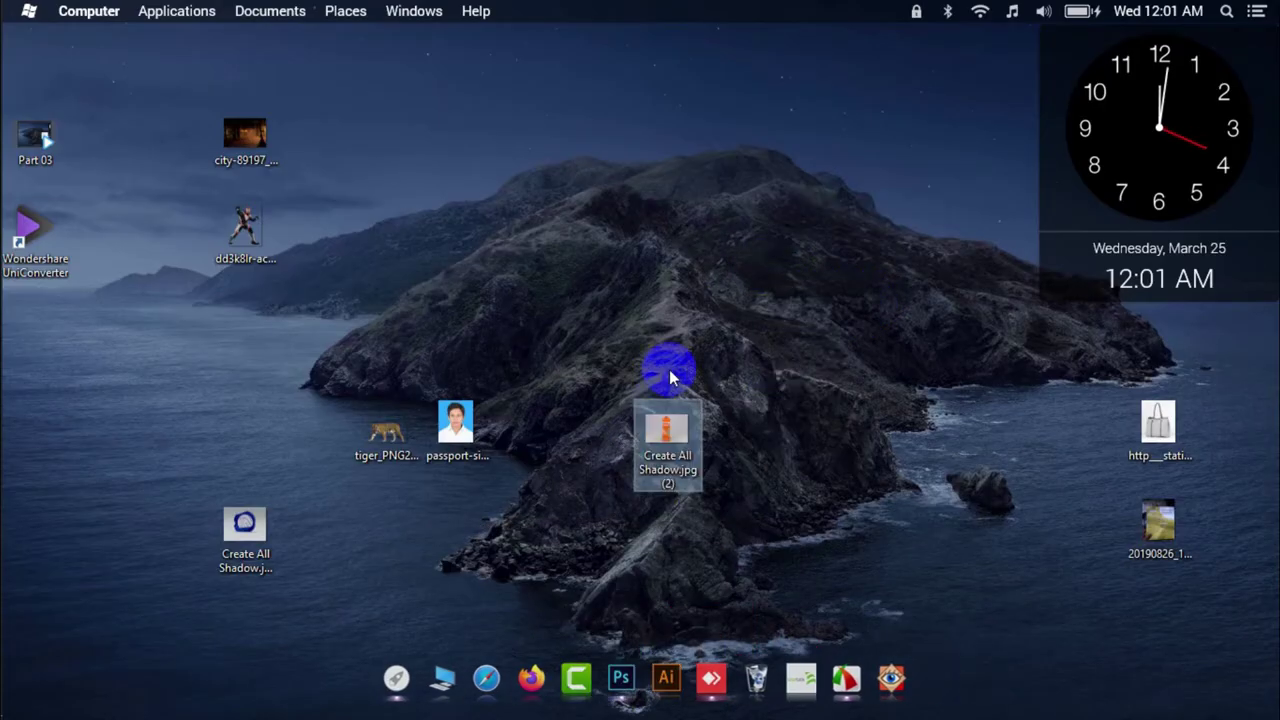
pyautogui.click(632, 645)
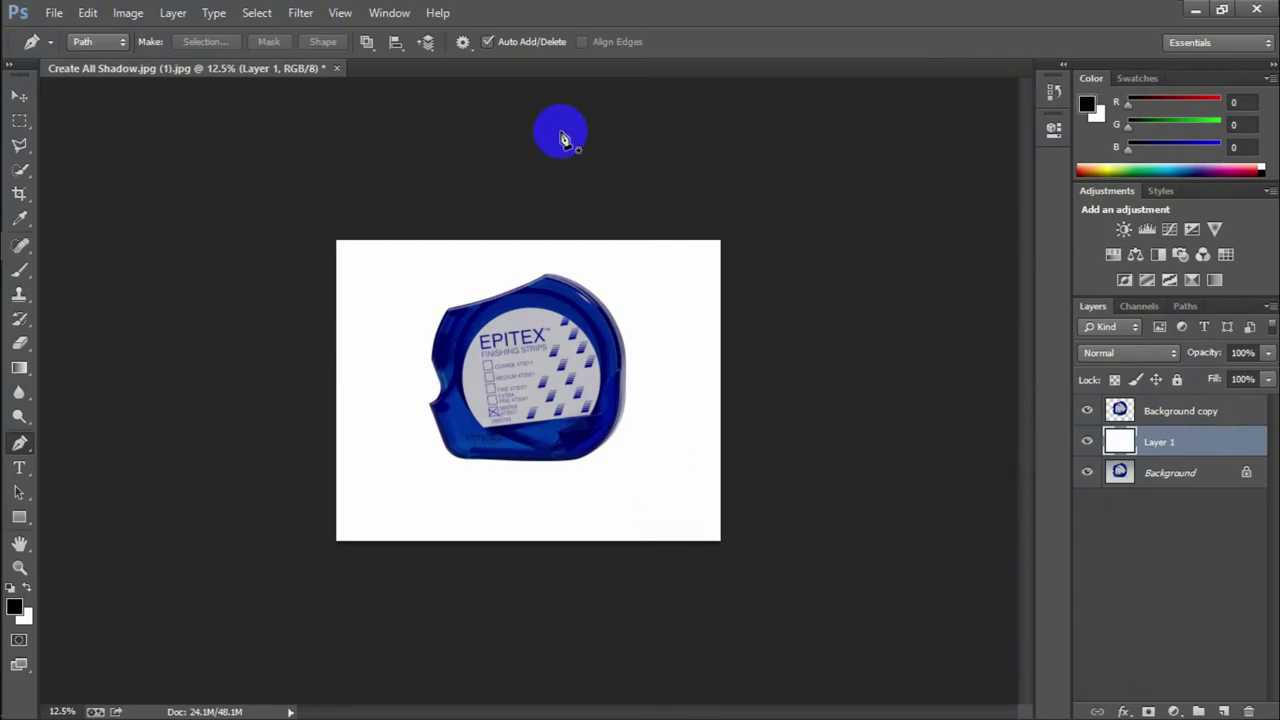
pyautogui.click(54, 13)
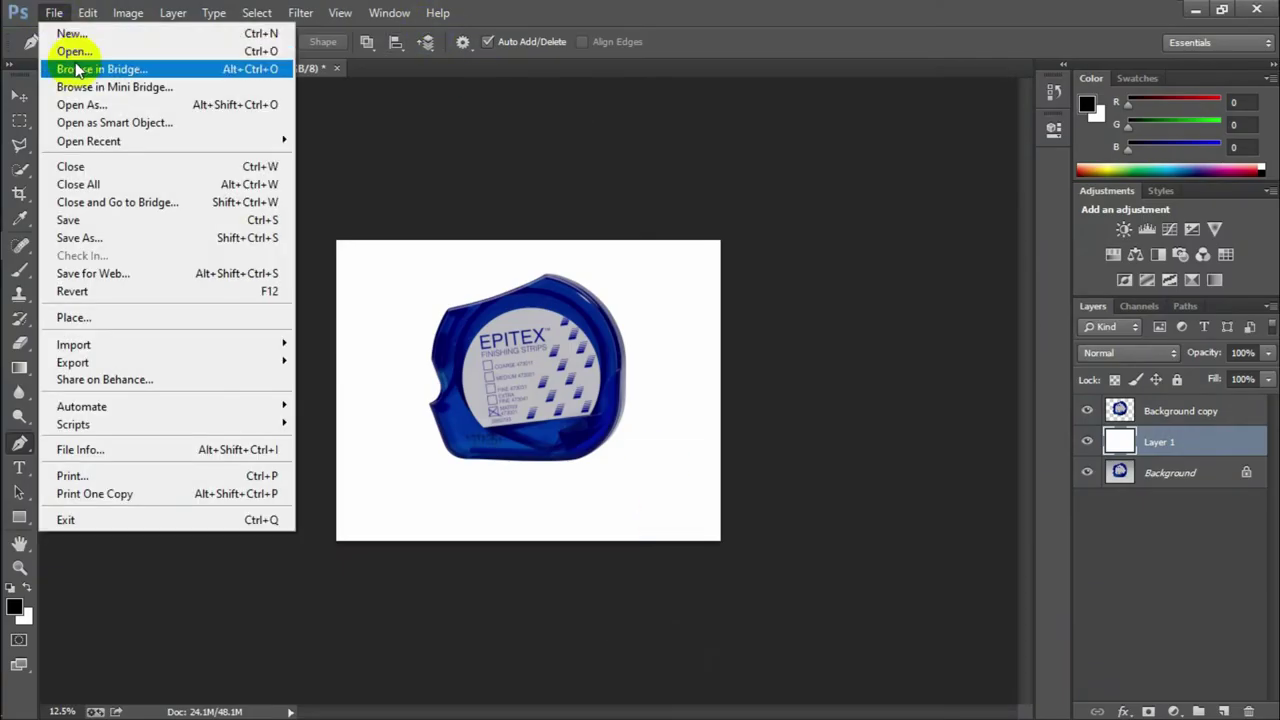
pyautogui.click(63, 49)
pyautogui.doubleClick(527, 190)
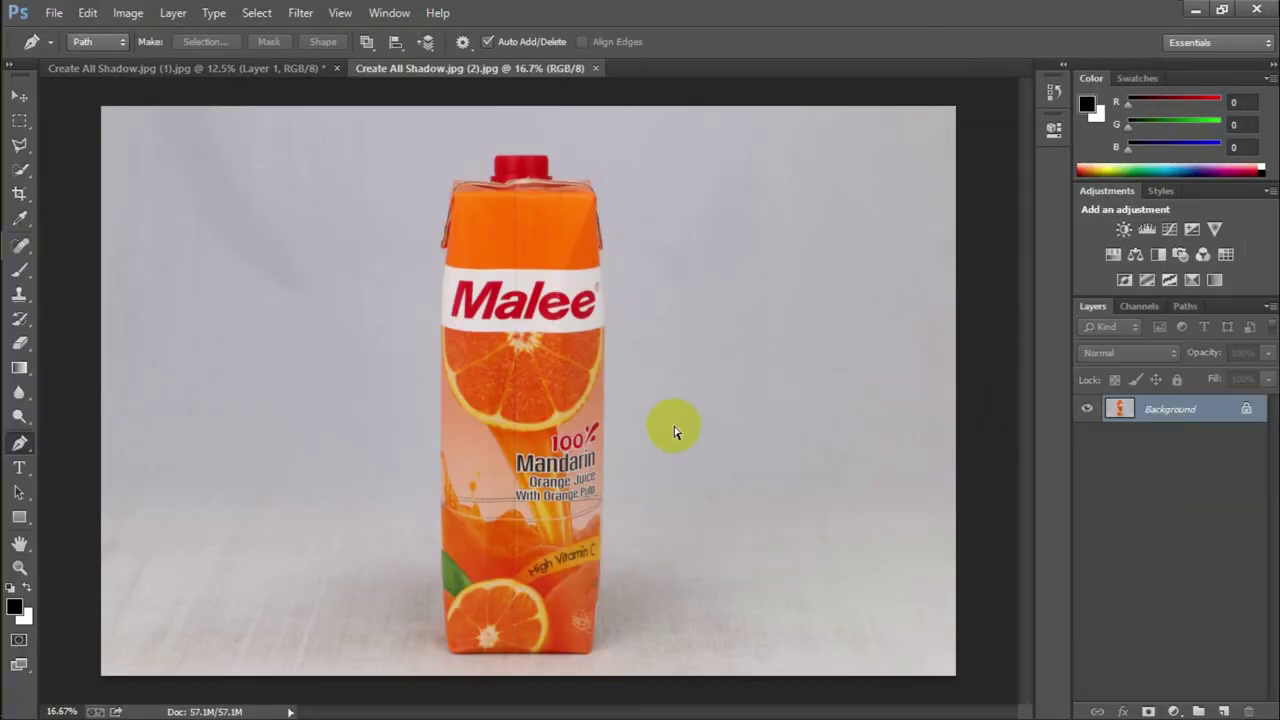
pyautogui.hotkey('ctrl', '+')
pyautogui.moveTo(534, 434); pyautogui.dragTo(643, 537)
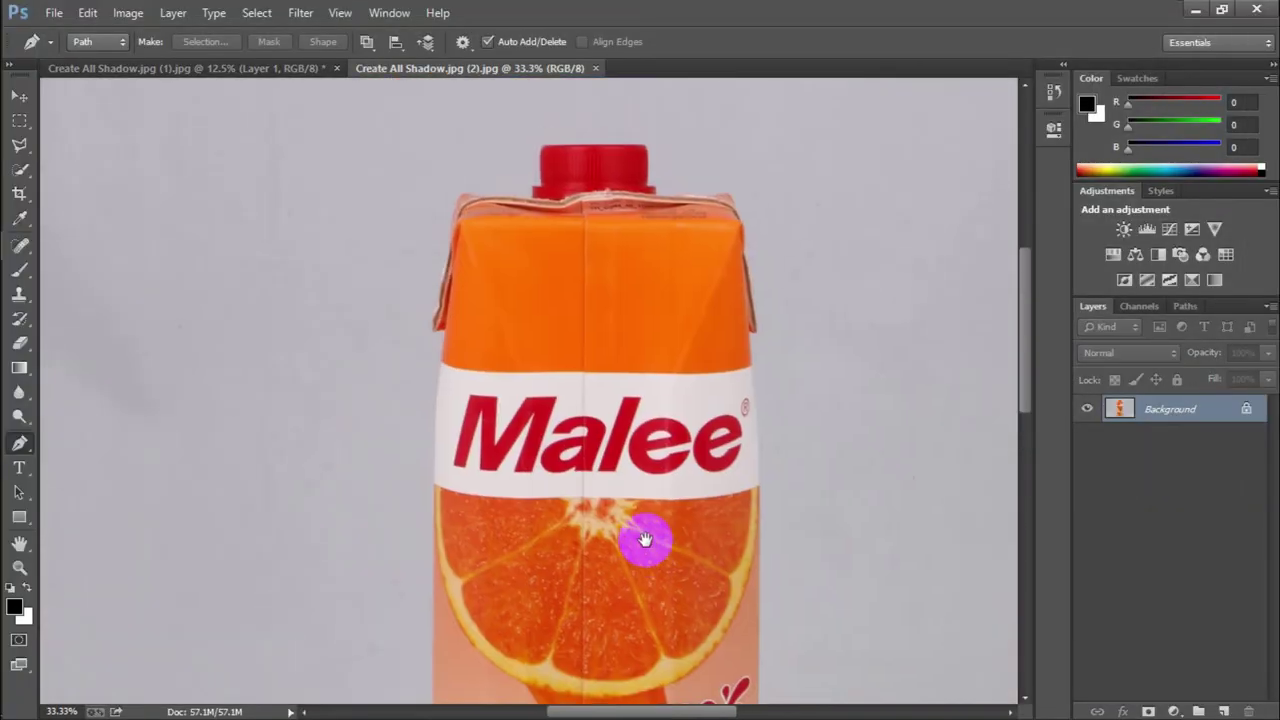
pyautogui.keyDown('alt'); pyautogui.click(586, 365); pyautogui.keyUp('alt')
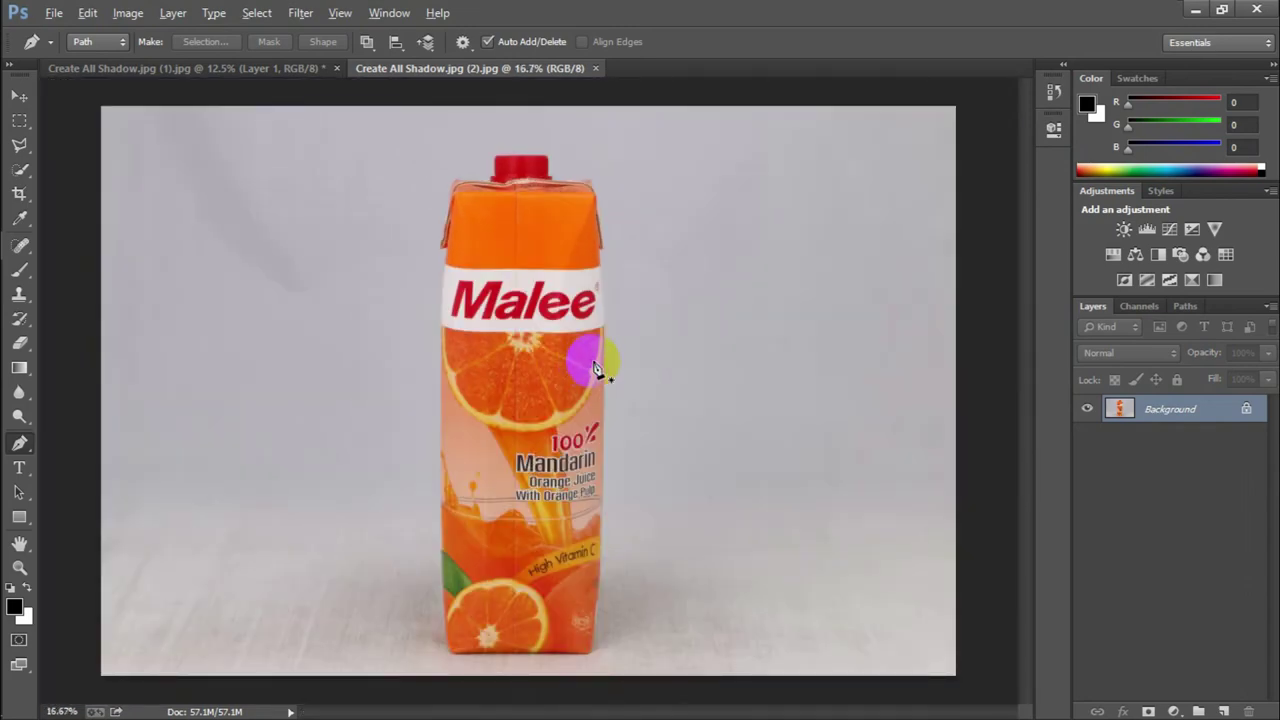
pyautogui.keyDown('alt'); pyautogui.click(648, 374); pyautogui.keyUp('alt')
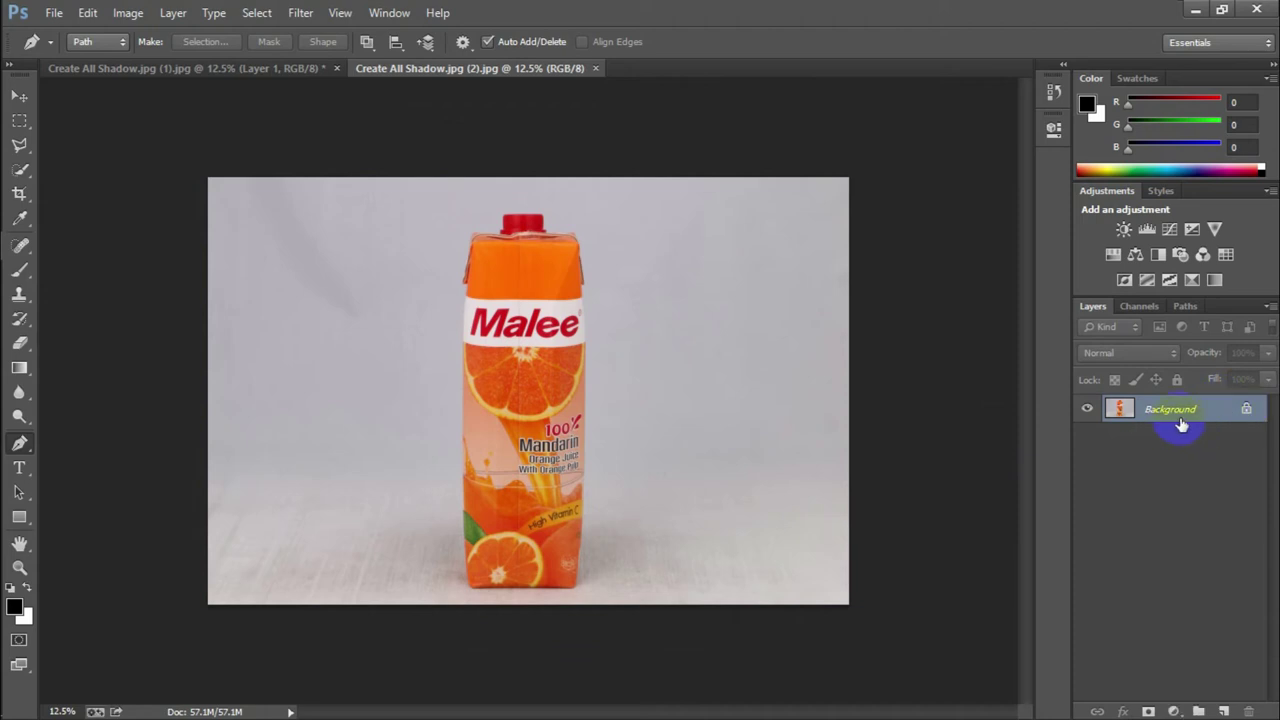
pyautogui.click(818, 428)
pyautogui.click(690, 440)
# Return to the EPITEX image and start Save As to the desktop in JPEG format.
pyautogui.click(243, 66)
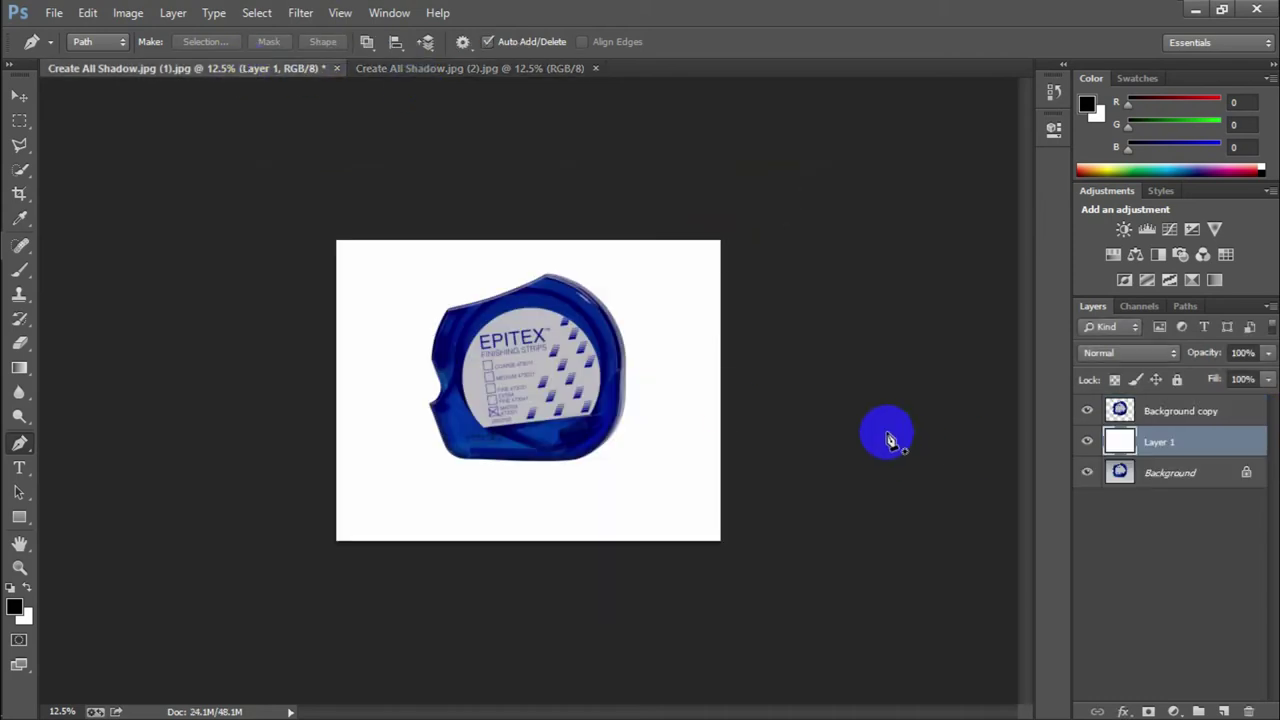
pyautogui.click(745, 410)
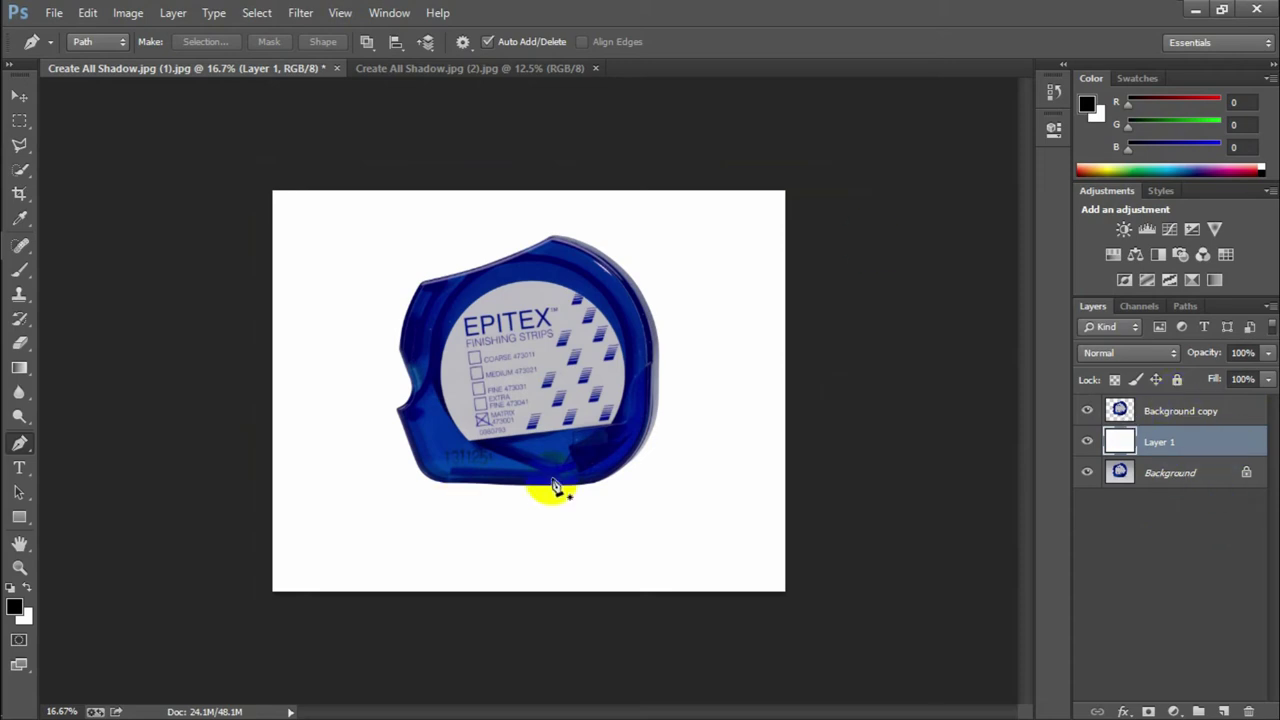
pyautogui.click(54, 13)
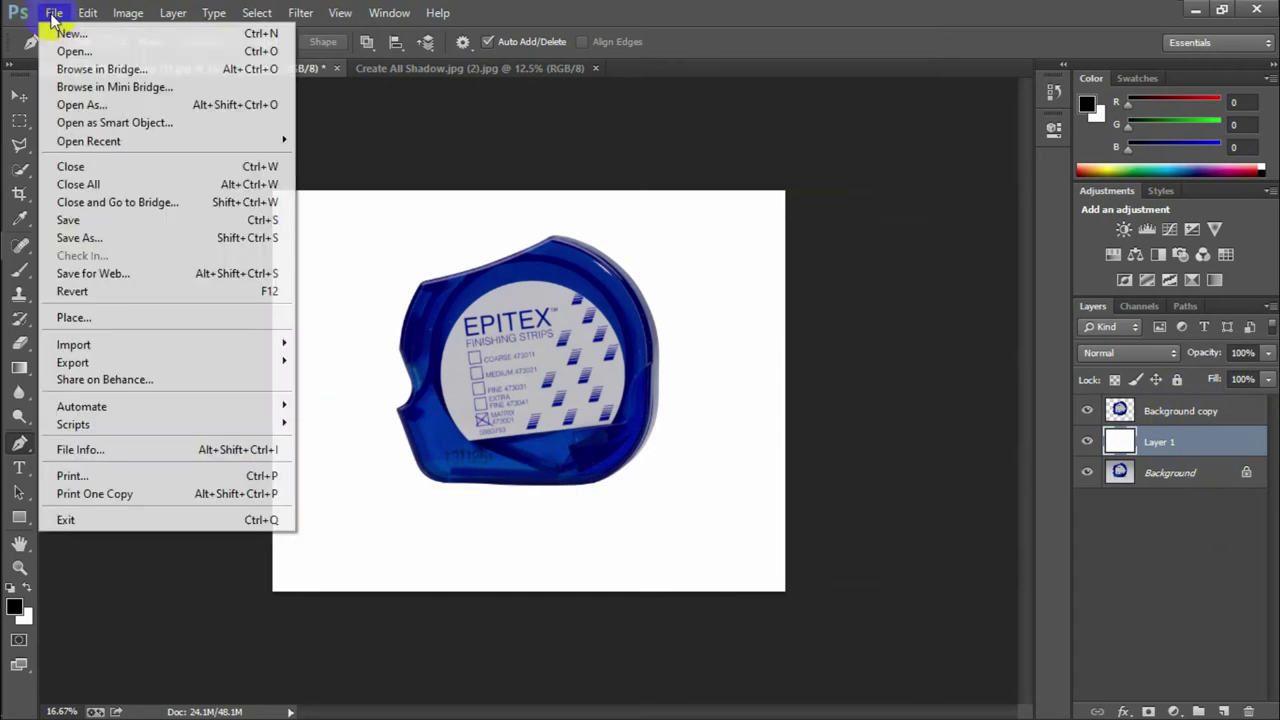
pyautogui.click(91, 238)
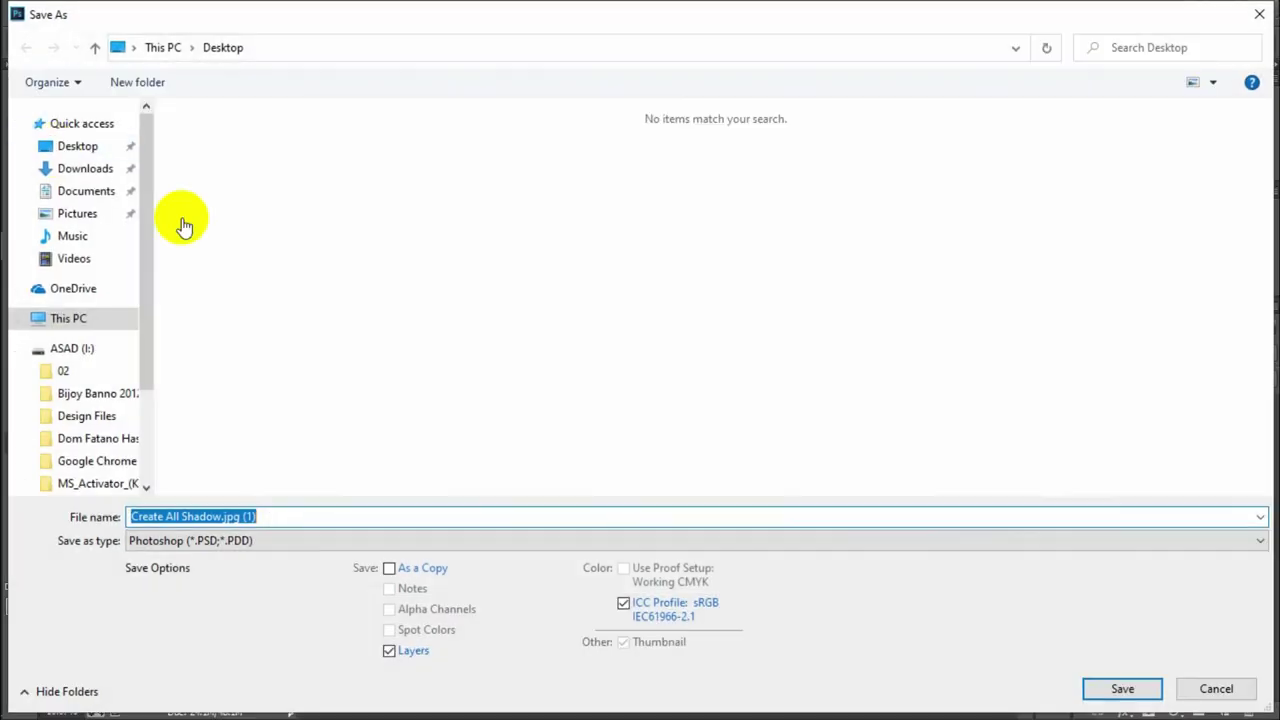
pyautogui.click(48, 147)
pyautogui.click(284, 518)
pyautogui.click(310, 540)
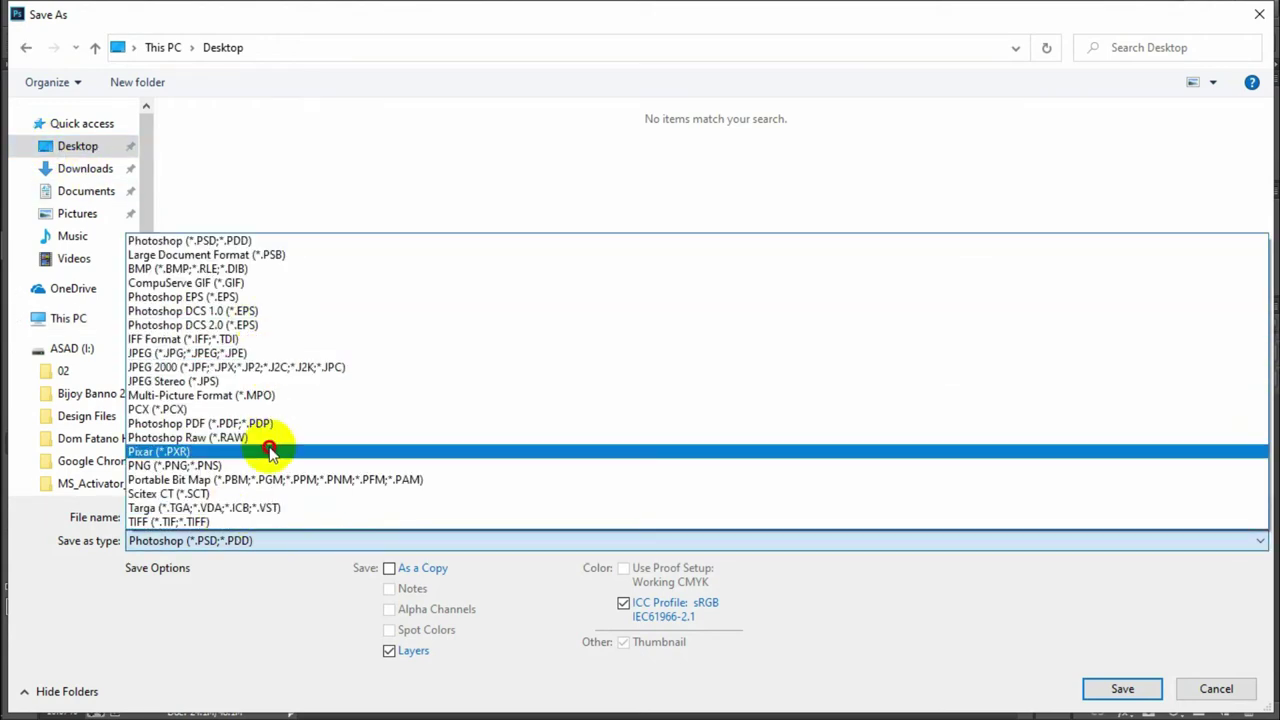
pyautogui.click(270, 353)
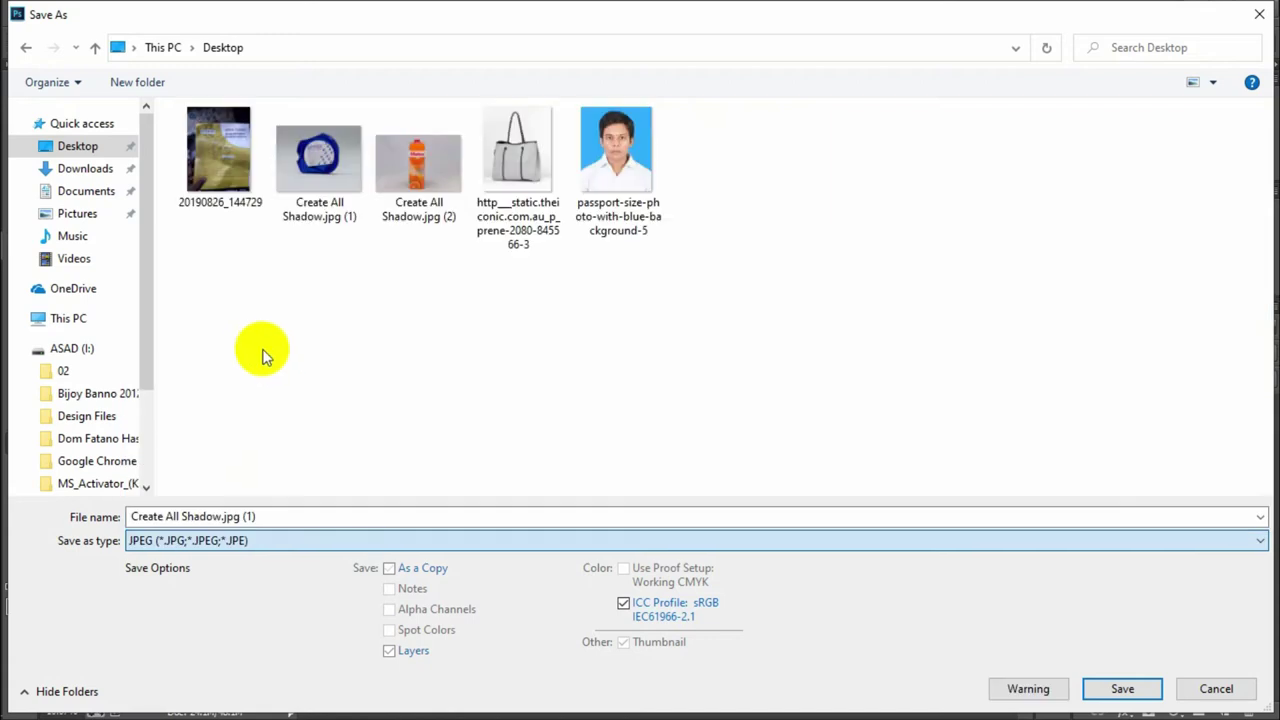
# Save it as JPEG named '1' at Quality 12 Maximum, then minimize Photoshop.
pyautogui.click(1090, 680)
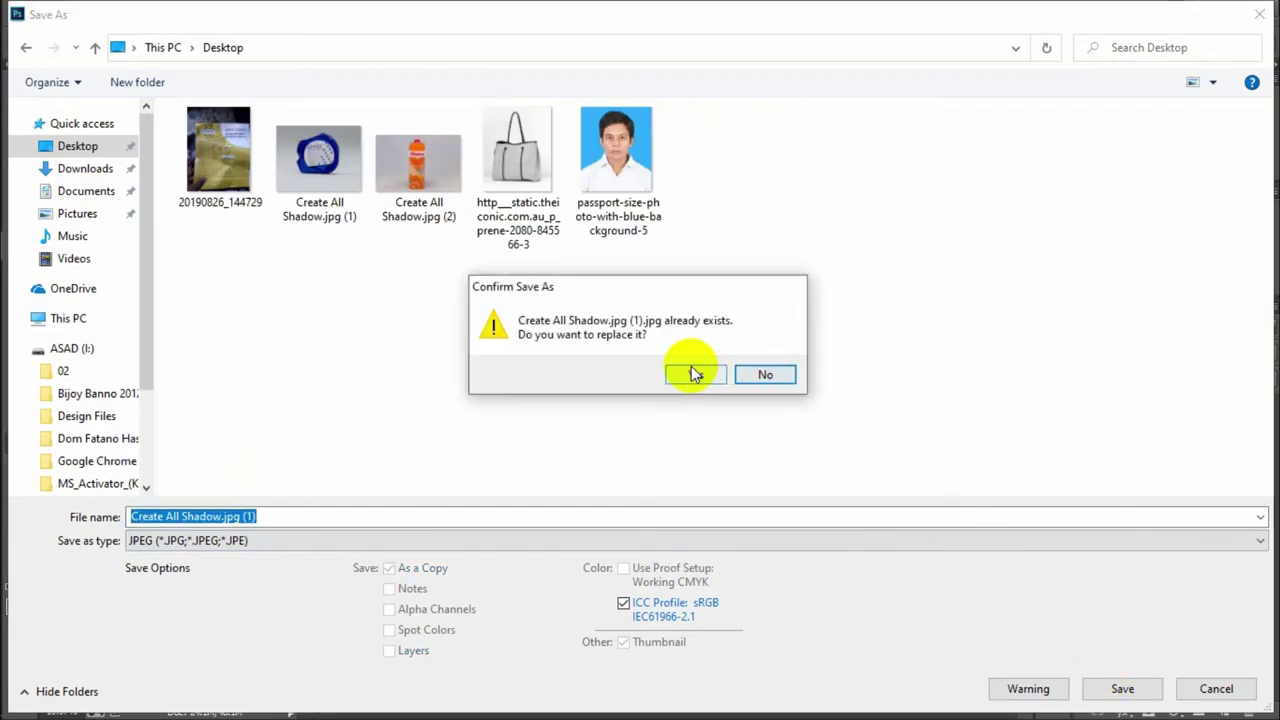
pyautogui.click(765, 374)
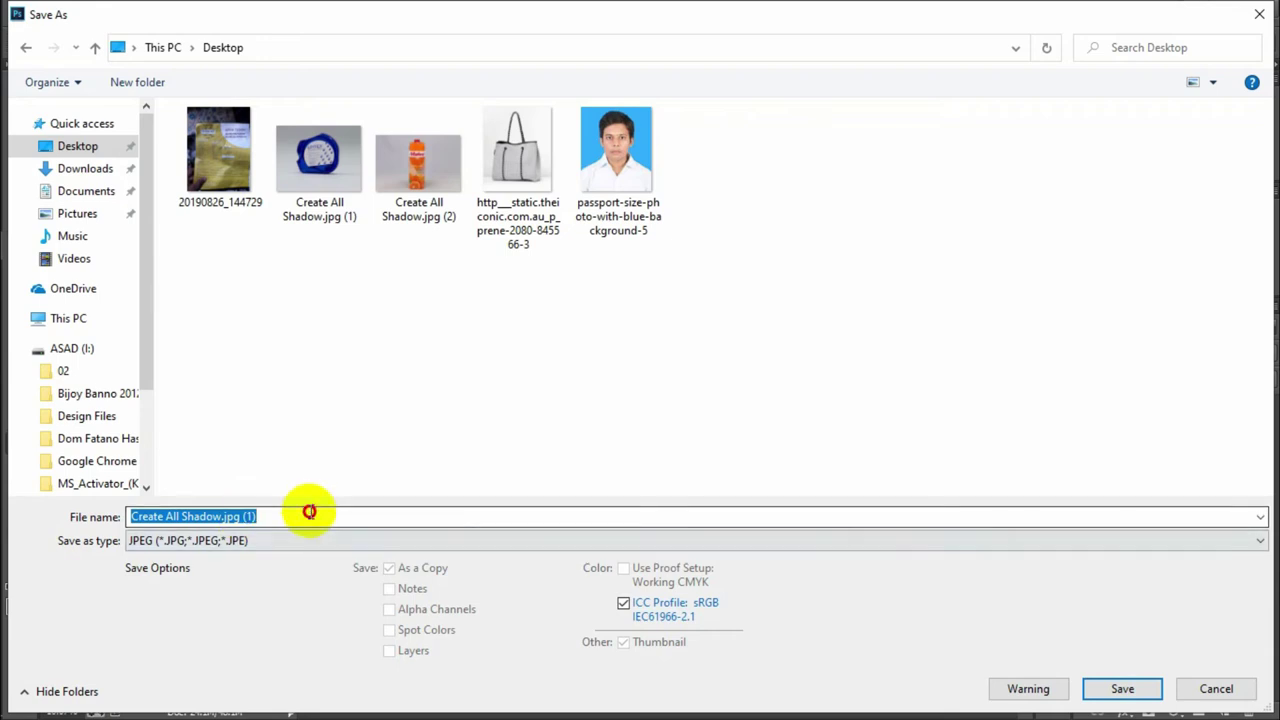
pyautogui.write('1')
pyautogui.click(1110, 689)
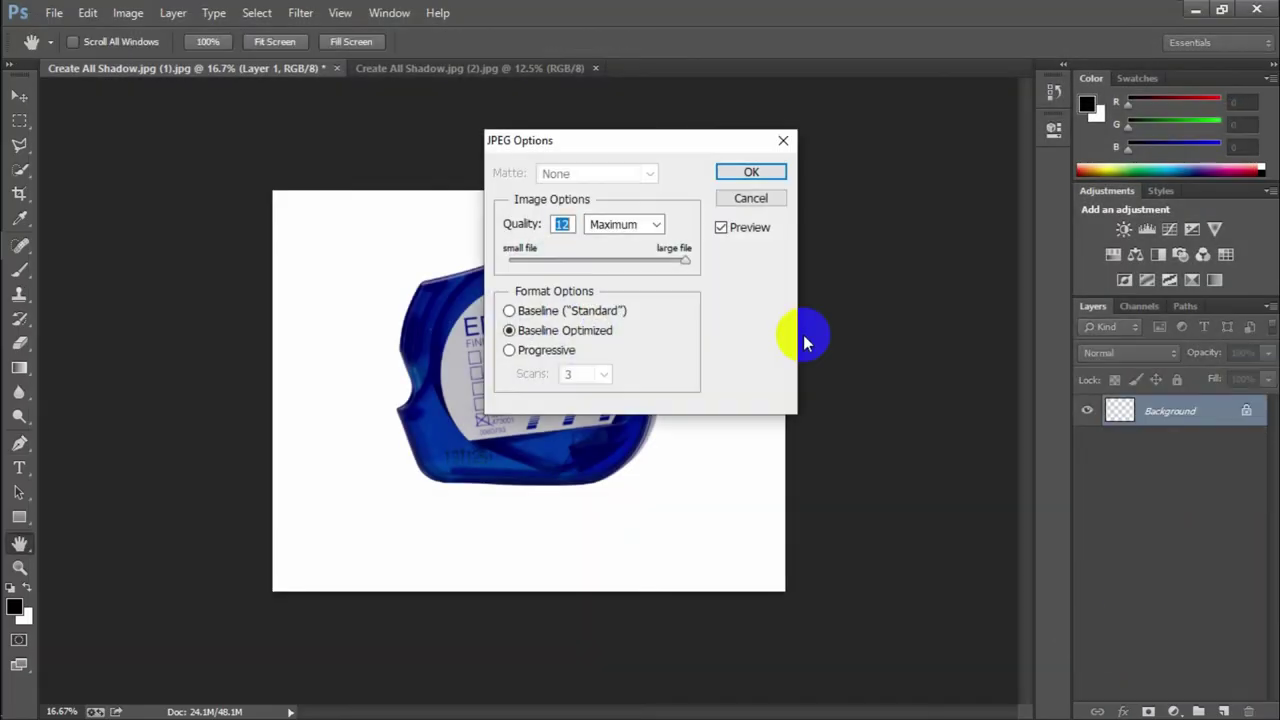
pyautogui.click(750, 172)
pyautogui.click(1195, 9)
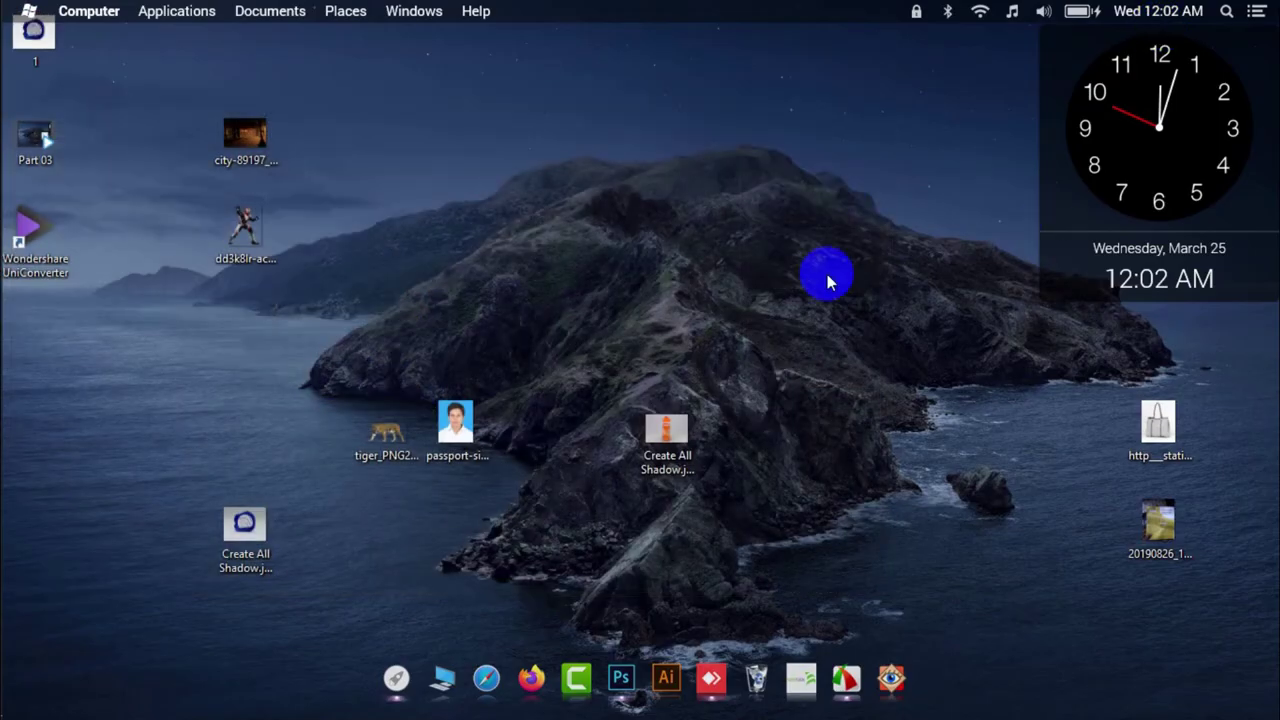
# Preview the saved file 1 from the desktop, then return to Photoshop's Malee carton document.
pyautogui.moveTo(35, 35); pyautogui.dragTo(736, 250)
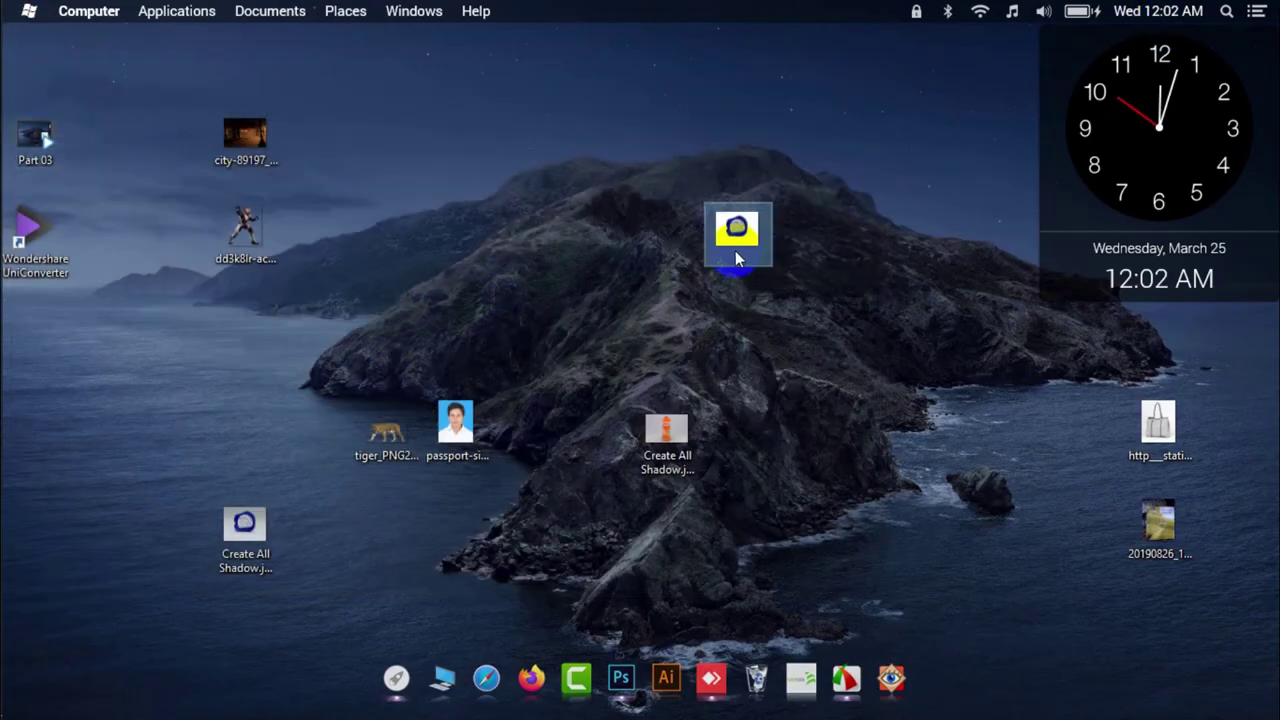
pyautogui.doubleClick(739, 232)
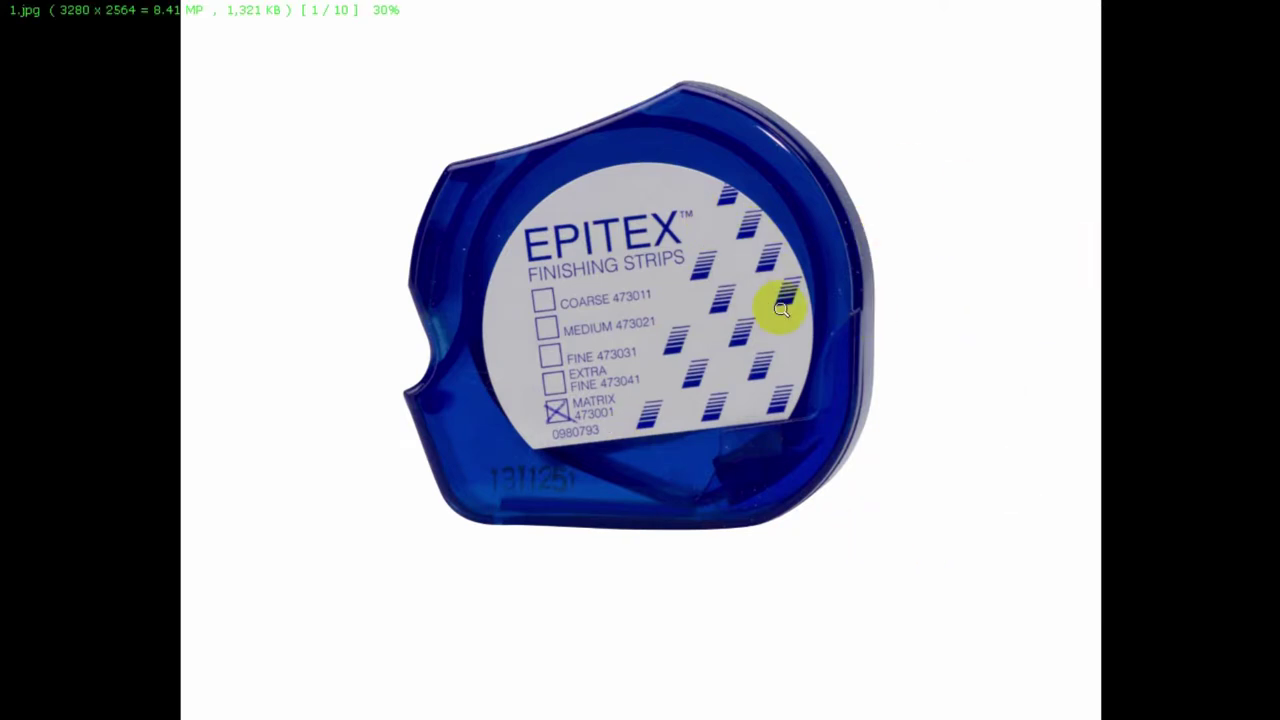
pyautogui.moveTo(785, 3)
pyautogui.click(1269, 12)
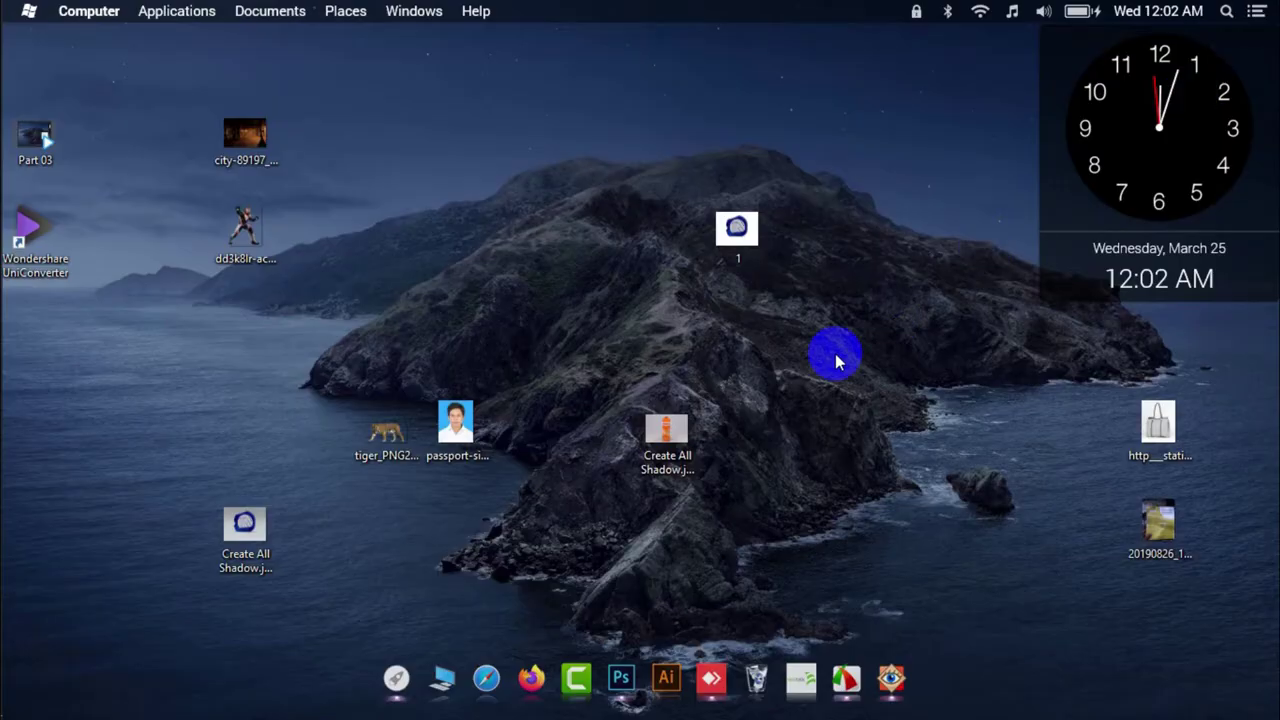
pyautogui.click(622, 670)
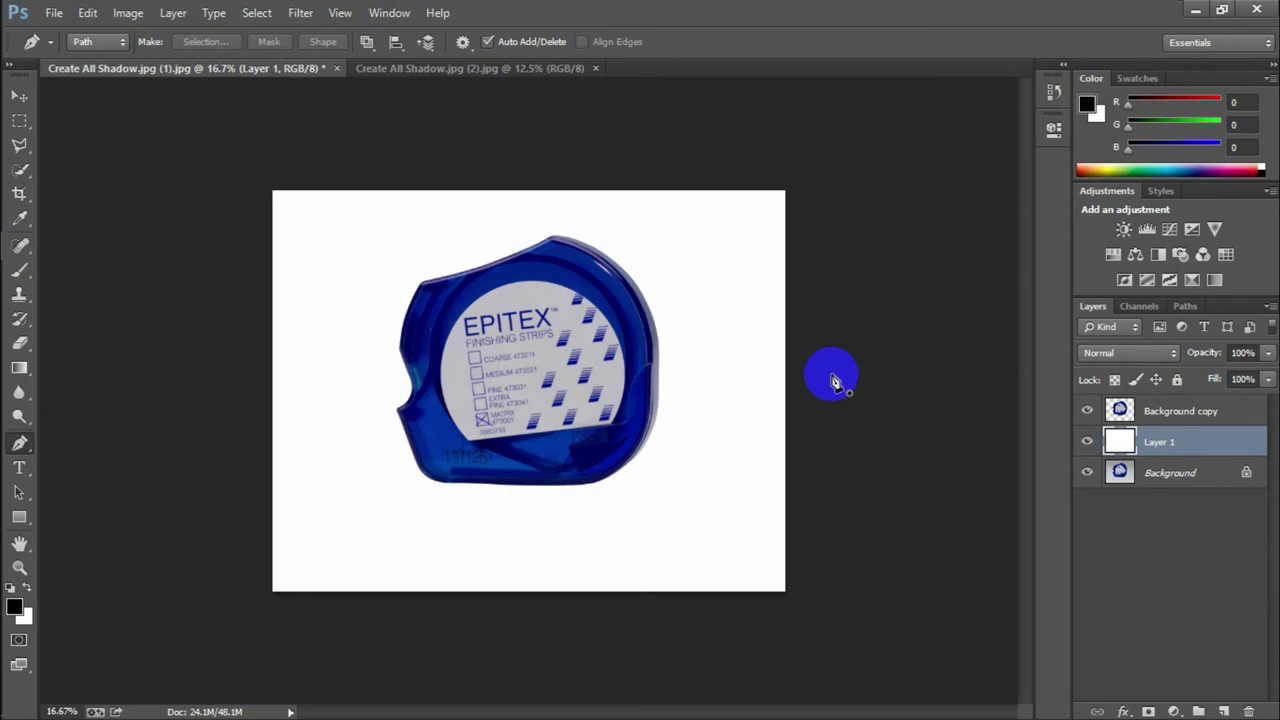
pyautogui.click(460, 67)
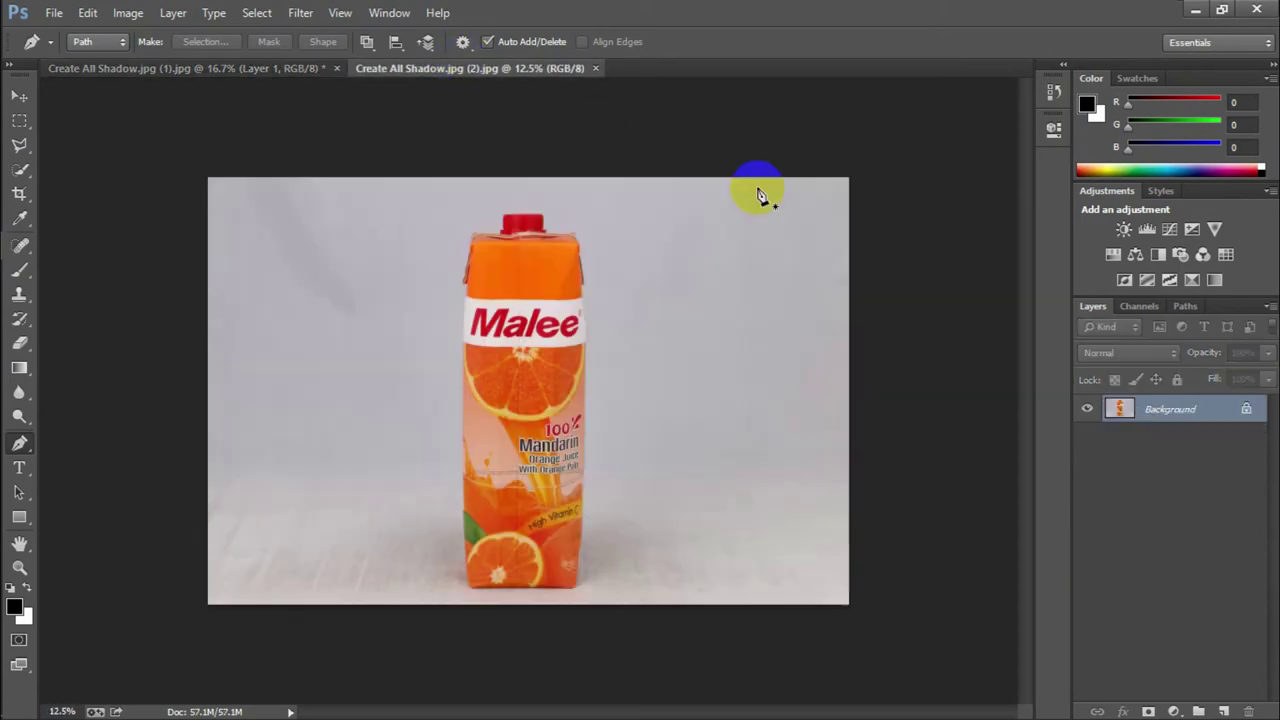
# Unlock the Malee carton image's Background into Layer 0.
pyautogui.click(487, 358)
pyautogui.click(486, 355)
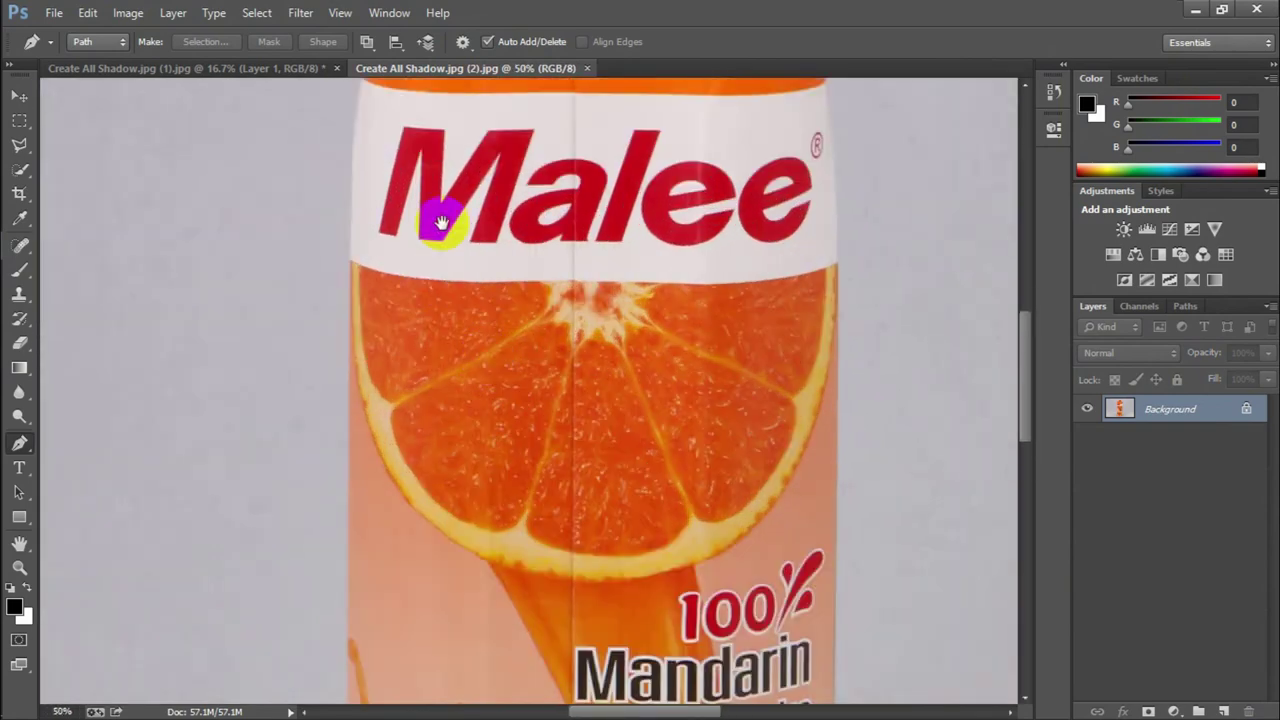
pyautogui.moveTo(434, 214); pyautogui.dragTo(500, 651)
pyautogui.keyDown('alt'); pyautogui.click(610, 480); pyautogui.keyUp('alt')
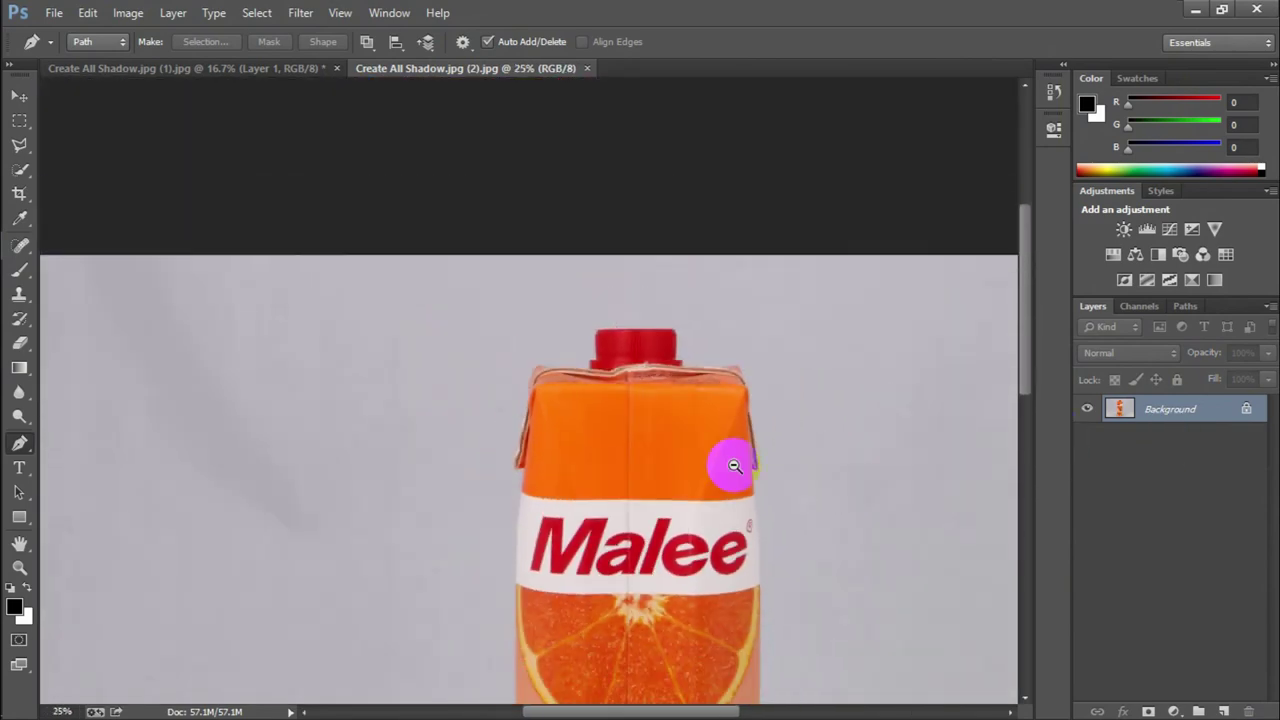
pyautogui.keyDown('alt'); pyautogui.click(770, 475); pyautogui.keyUp('alt')
pyautogui.keyDown('alt'); pyautogui.click(900, 455); pyautogui.keyUp('alt')
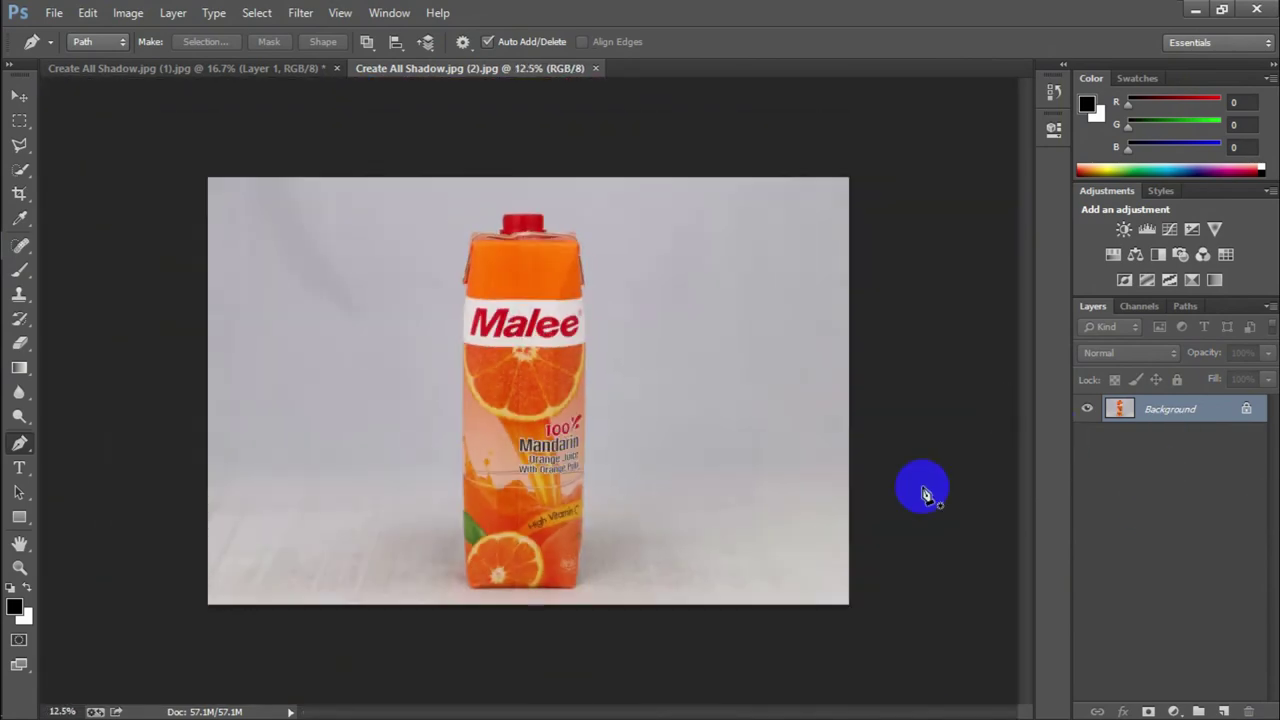
pyautogui.doubleClick(1248, 410)
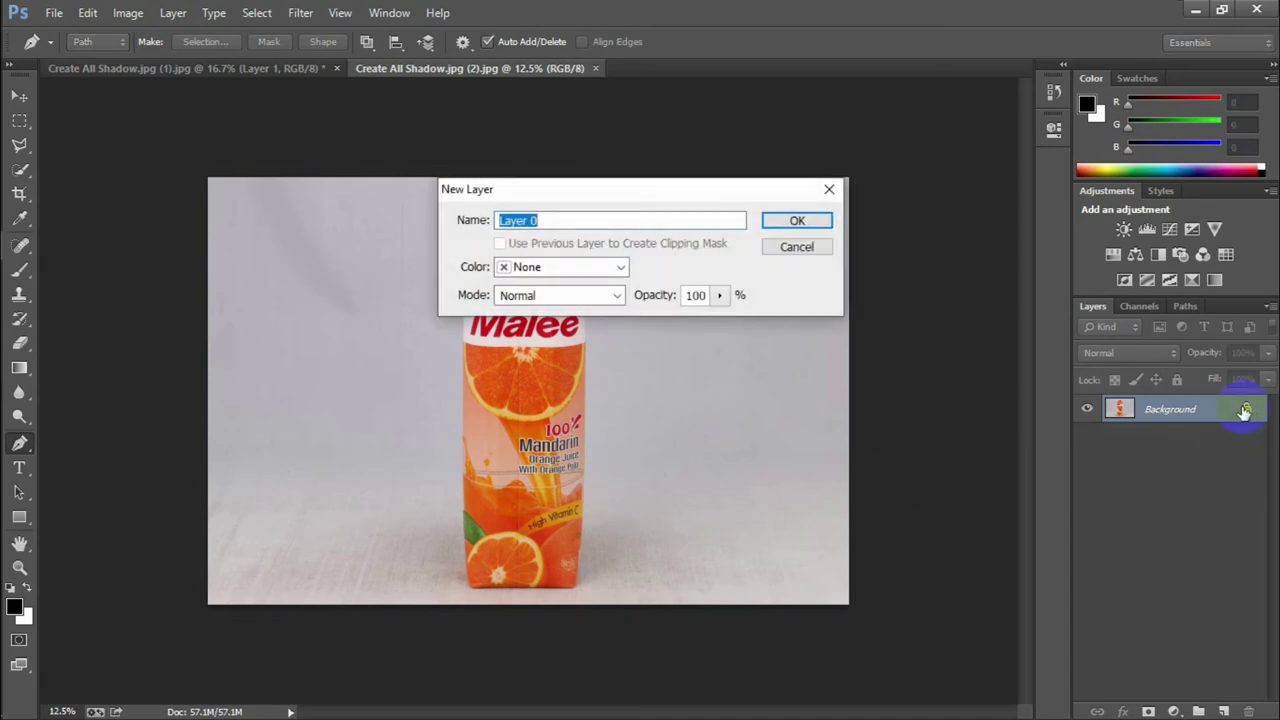
pyautogui.press('Return')
# Trace the carton's outline with the Pen tool and close the path.
pyautogui.scroll(4, 490, 407)
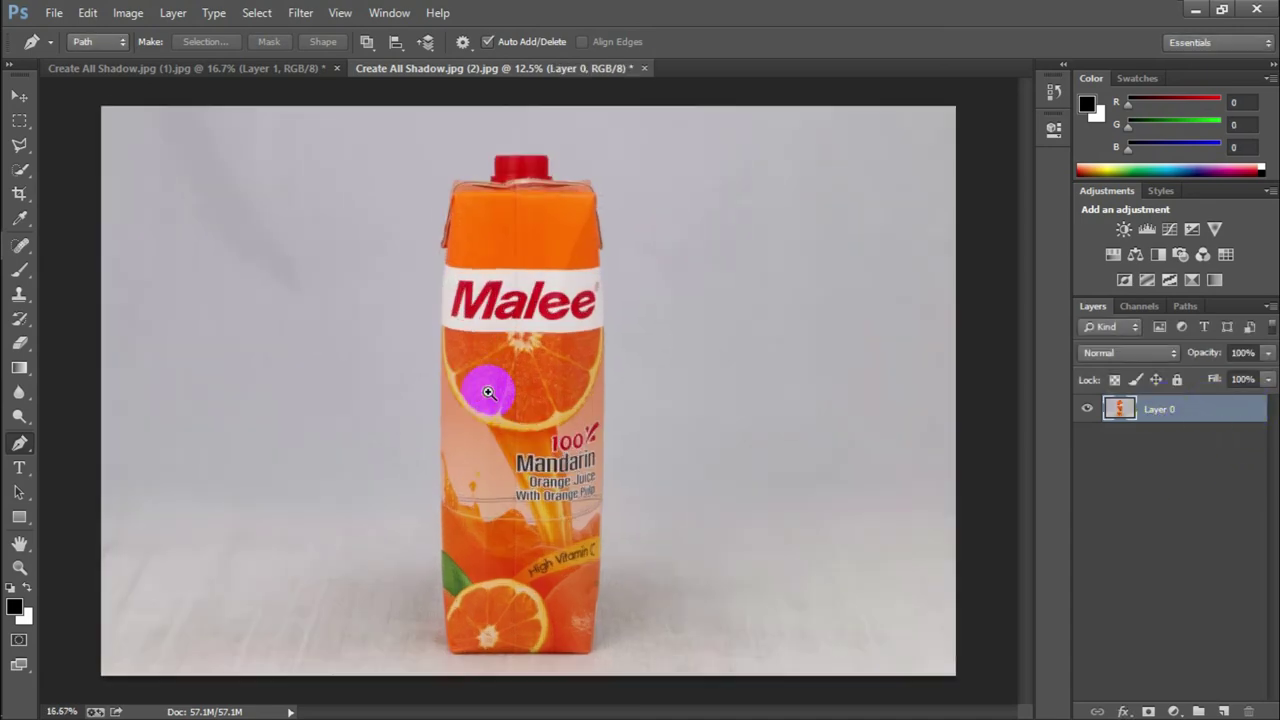
pyautogui.moveTo(491, 386); pyautogui.dragTo(700, 643)
pyautogui.scroll(1, 713, 515)
pyautogui.scroll(3, 713, 515)
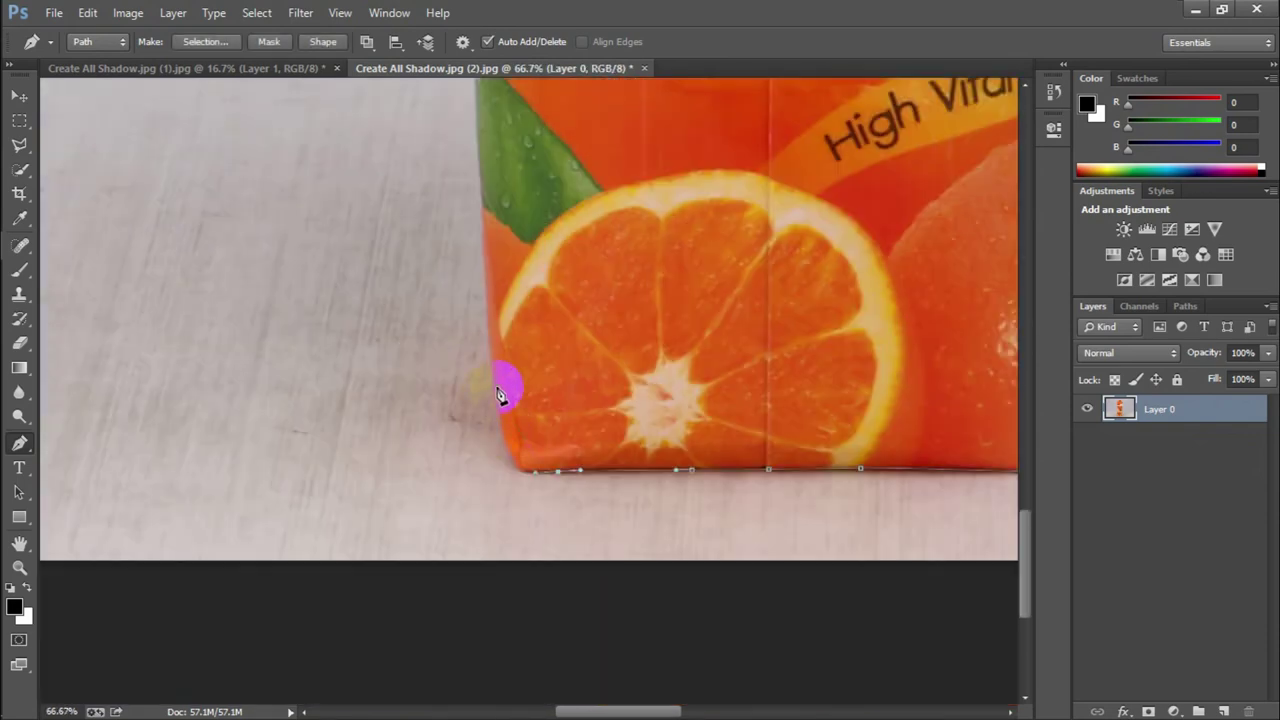
pyautogui.moveTo(497, 388); pyautogui.dragTo(486, 283)
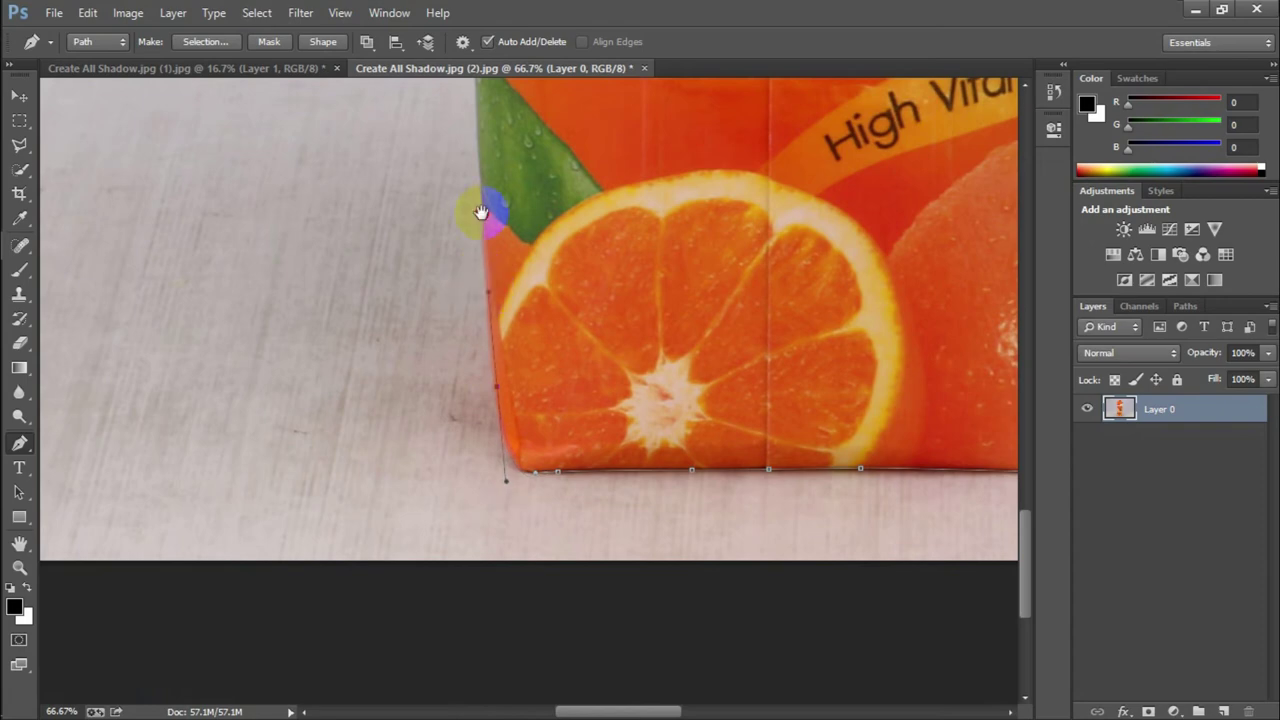
pyautogui.moveTo(491, 206); pyautogui.dragTo(531, 616)
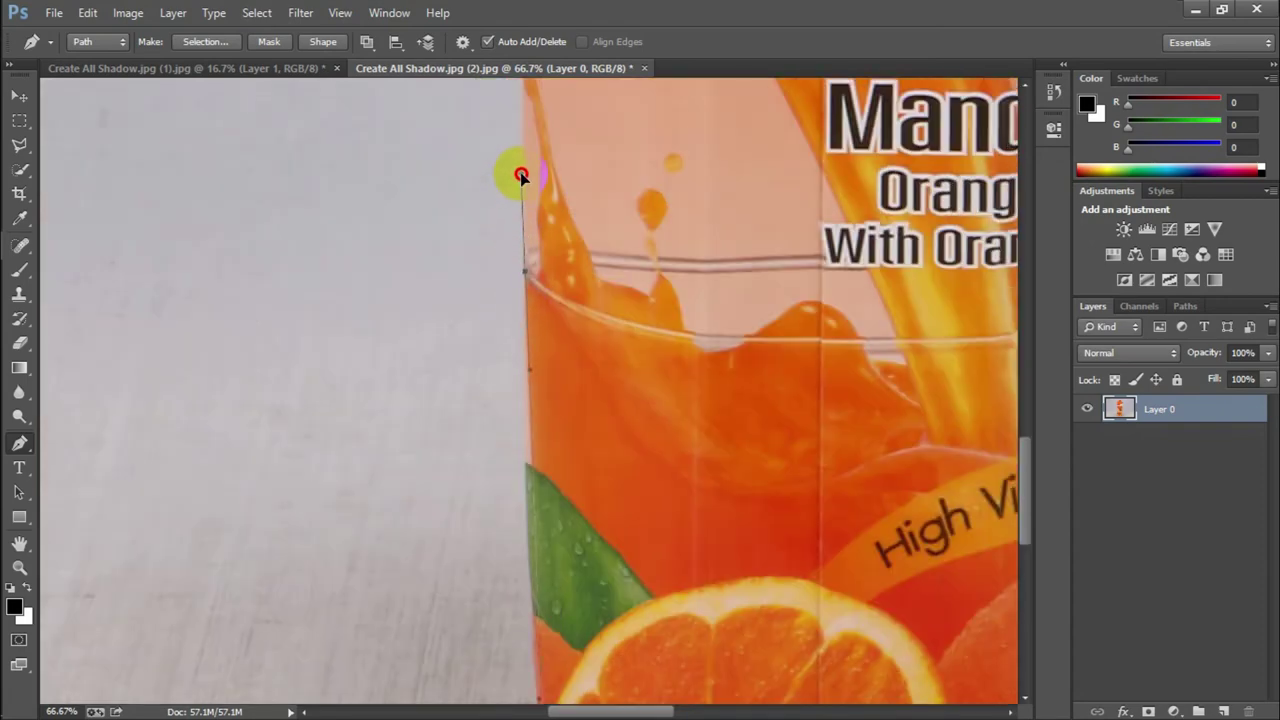
pyautogui.scroll(5, 529, 283)
pyautogui.click(506, 165)
pyautogui.scroll(-1, 551, 120)
pyautogui.scroll(5, 523, 634)
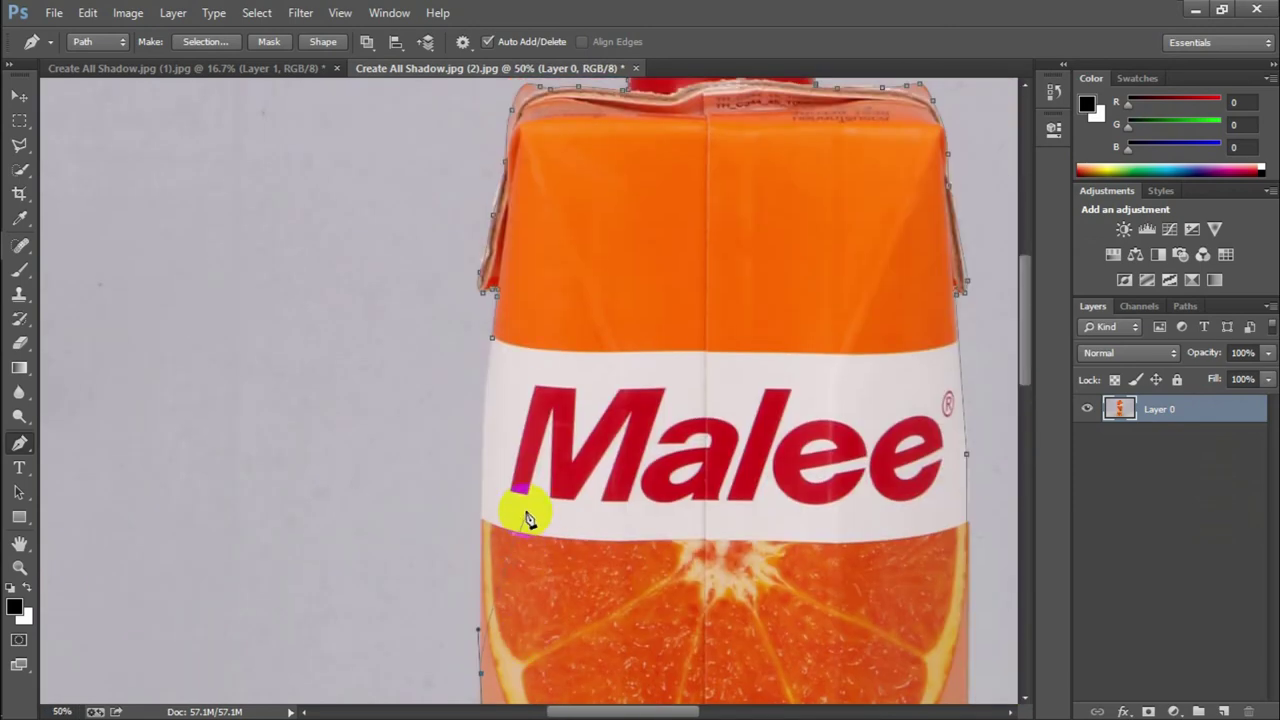
pyautogui.scroll(1, 489, 414)
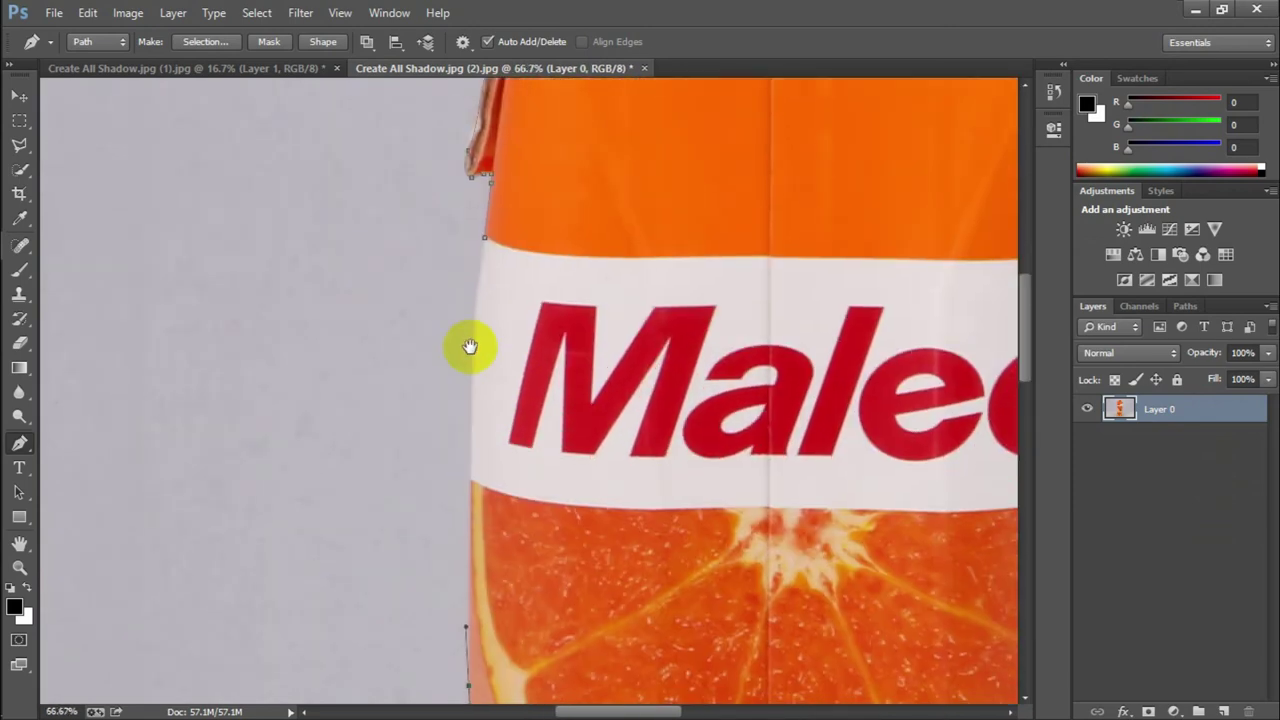
pyautogui.click(471, 353)
pyautogui.click(472, 299)
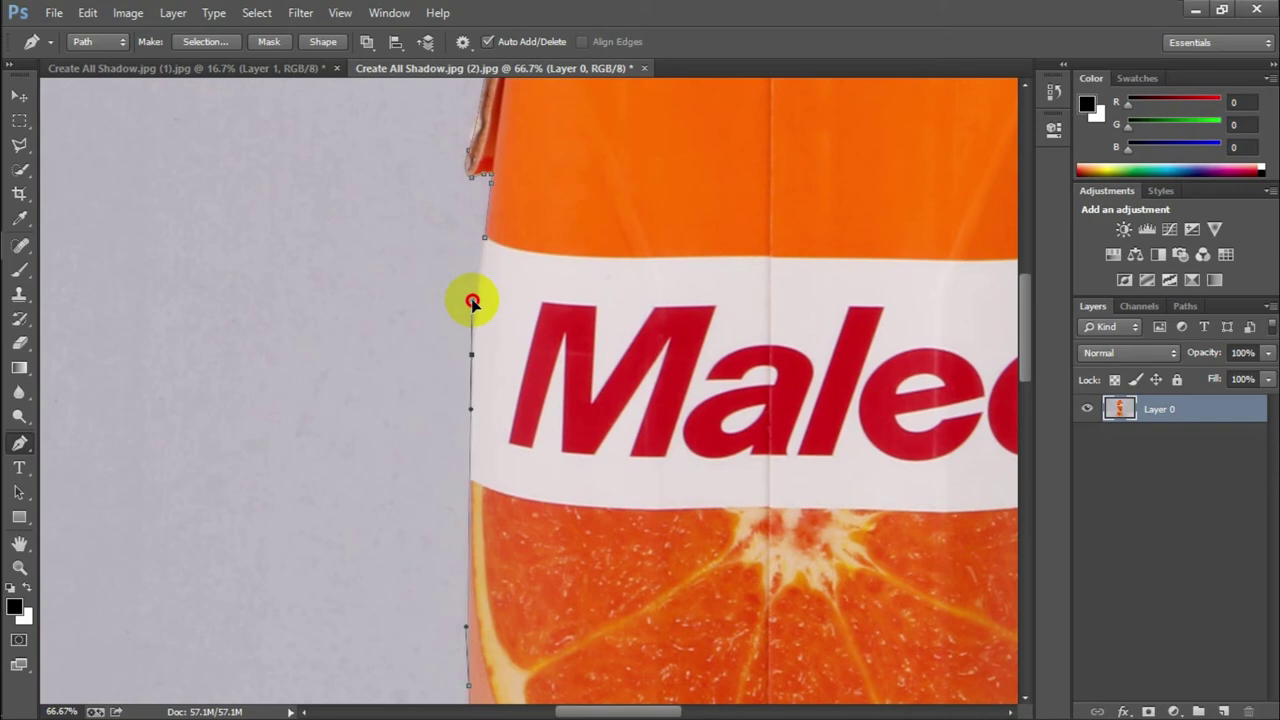
pyautogui.click(487, 240)
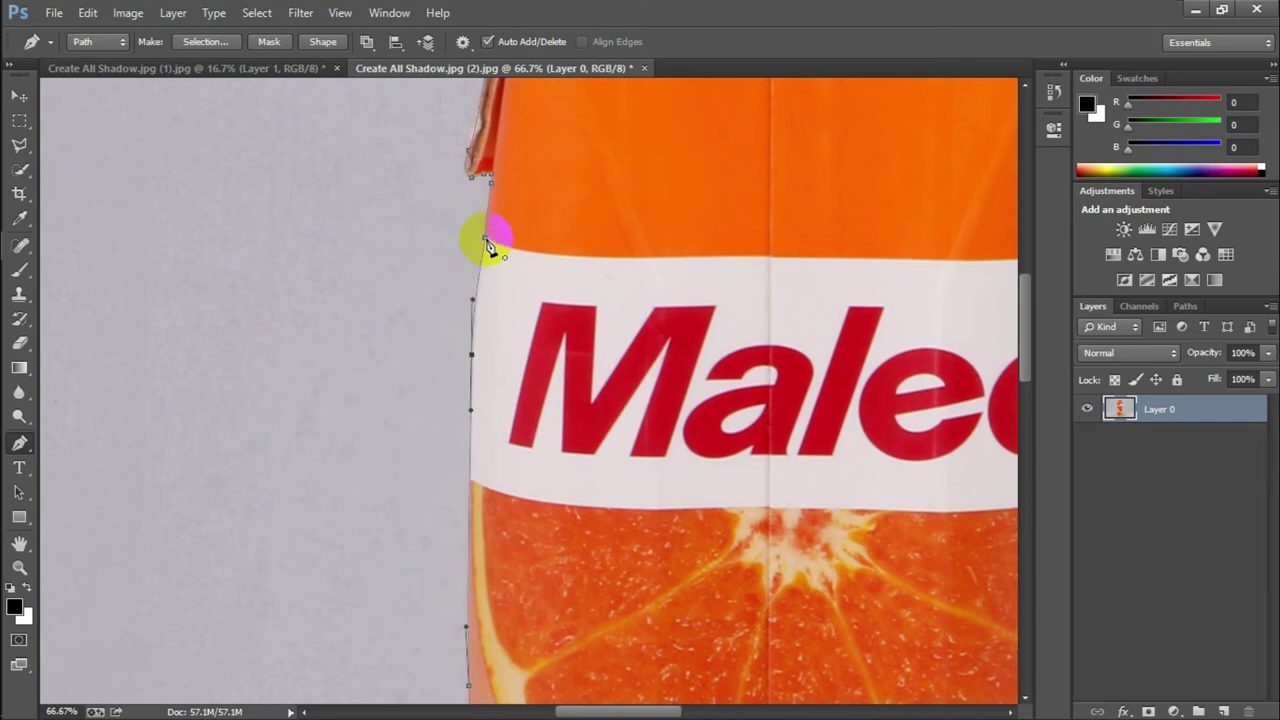
# Zoom out and convert the closed carton path into a selection.
pyautogui.keyDown('alt'); pyautogui.click(764, 465); pyautogui.keyUp('alt')
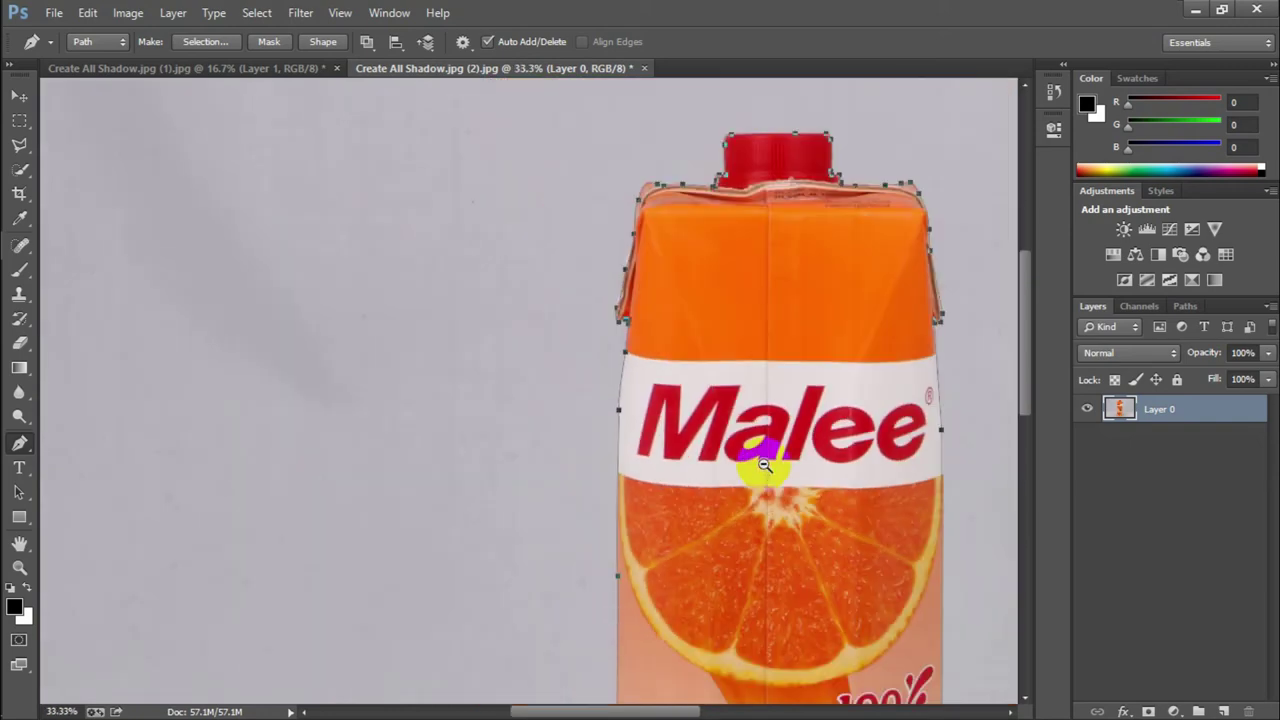
pyautogui.keyDown('alt'); pyautogui.click(764, 465); pyautogui.keyUp('alt')
pyautogui.keyDown('alt'); pyautogui.click(762, 462); pyautogui.keyUp('alt')
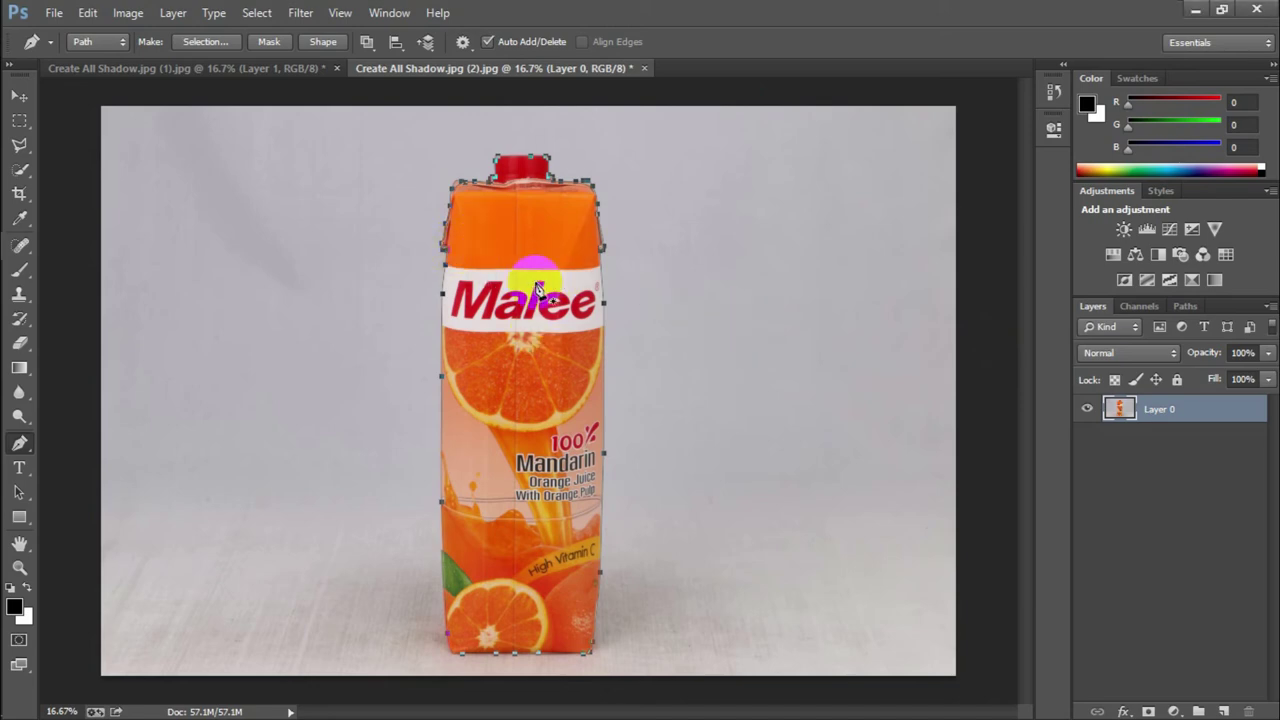
pyautogui.hotkey('ctrl', 'Return')
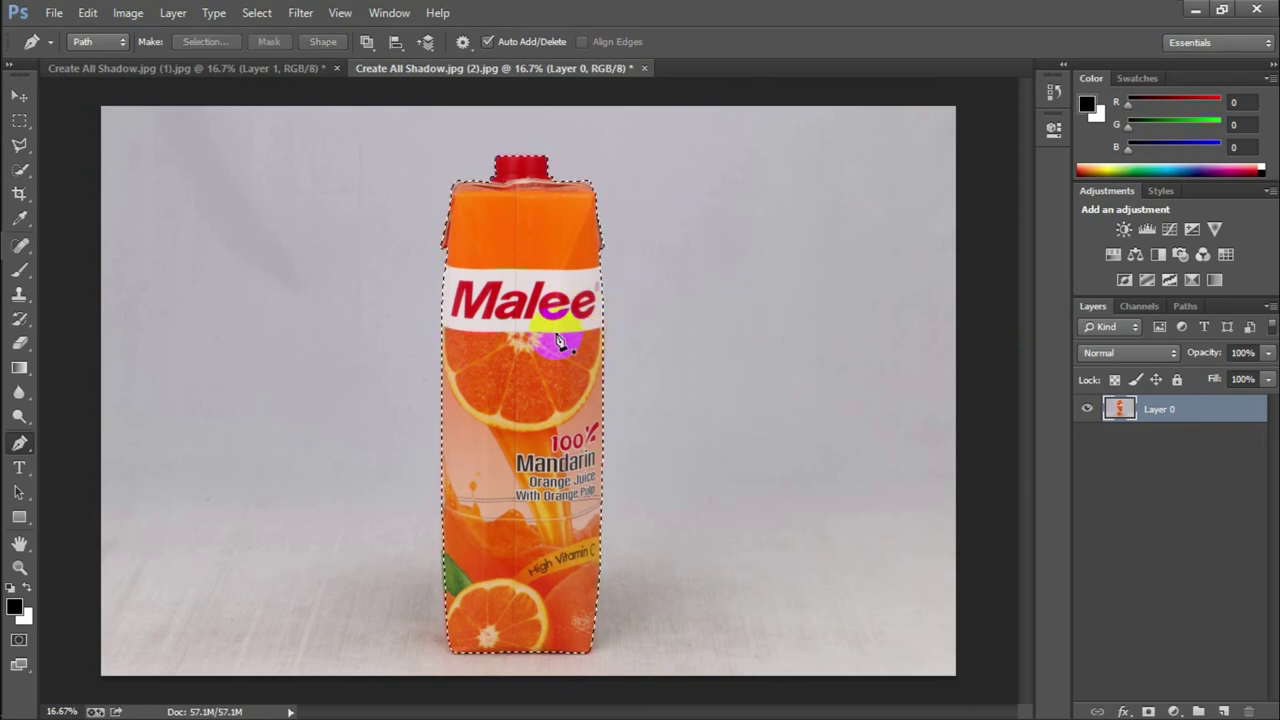
pyautogui.hotkey('ctrl', '-')
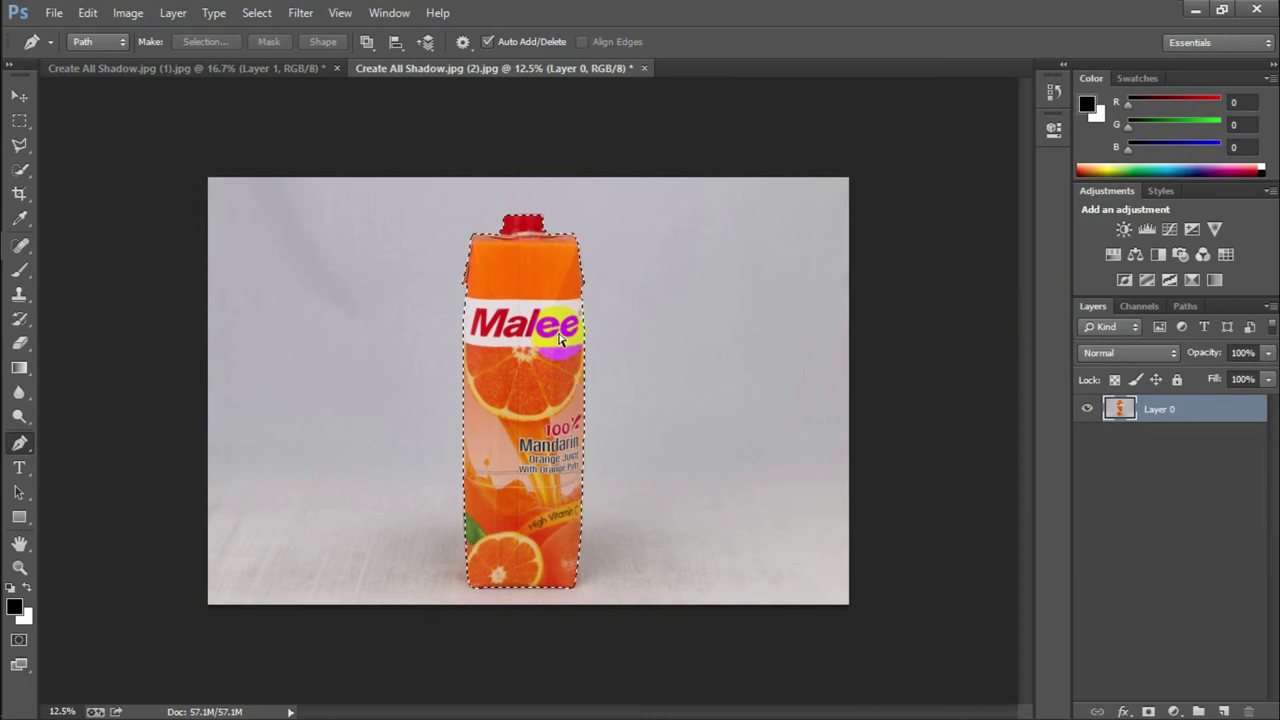
# Invert the selection, delete the grey backdrop, deselect, and undo a test move.
pyautogui.hotkey('ctrl', 'shift', 'i')
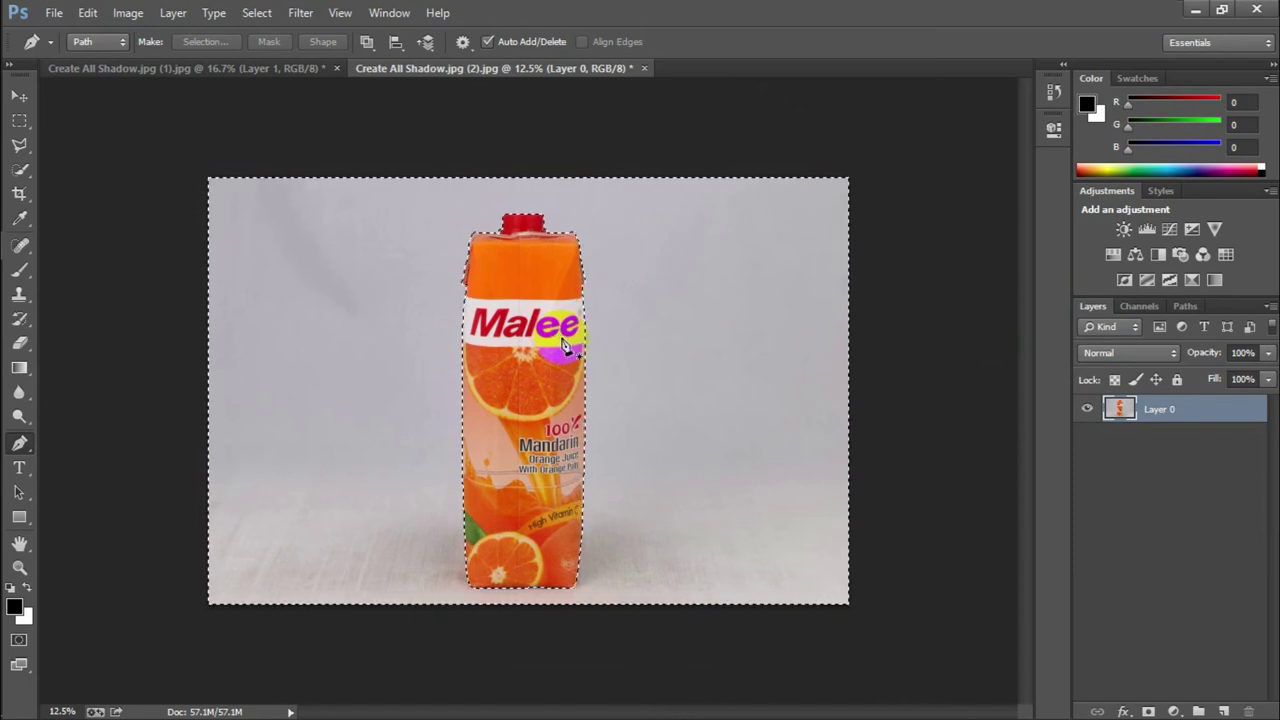
pyautogui.press('Delete')
pyautogui.hotkey('ctrl', 'd')
pyautogui.click(19, 97)
pyautogui.moveTo(521, 331); pyautogui.dragTo(449, 328)
pyautogui.hotkey('ctrl', 'z')
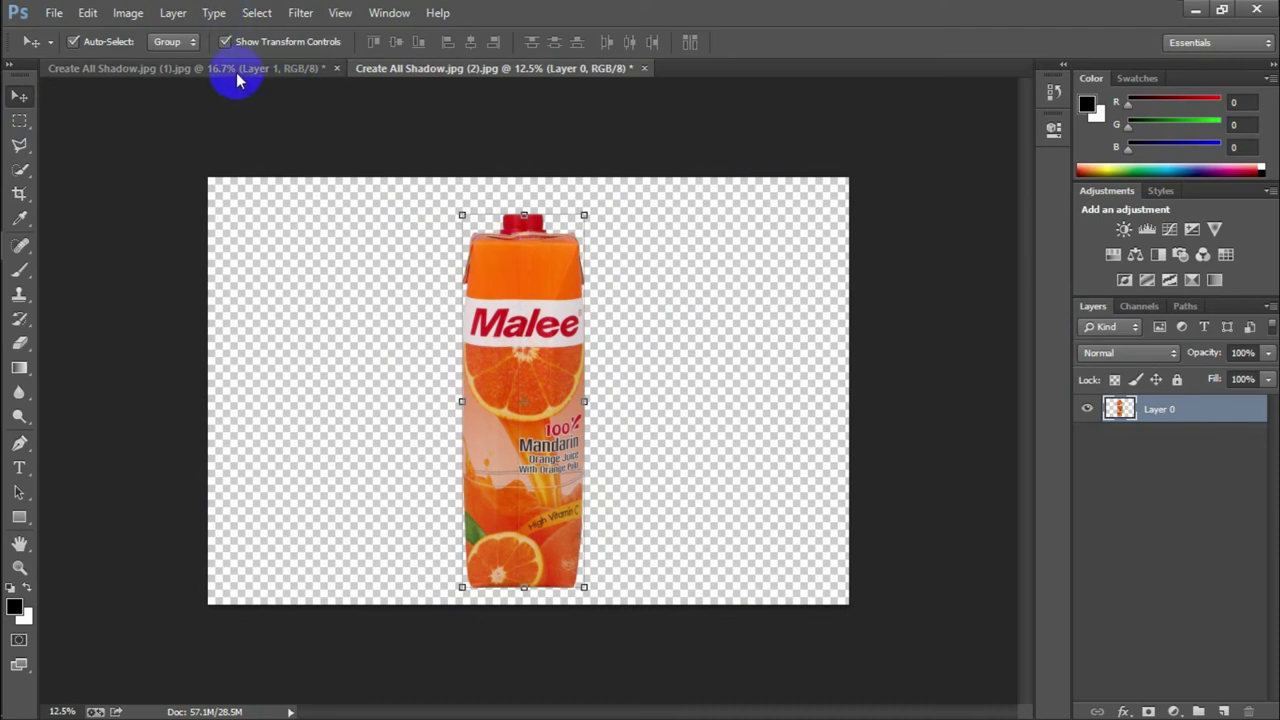
# Nudge the EPITEX dispenser into position, then bring the Malee carton document forward.
pyautogui.click(200, 68)
pyautogui.moveTo(520, 263); pyautogui.dragTo(594, 337)
pyautogui.click(857, 366)
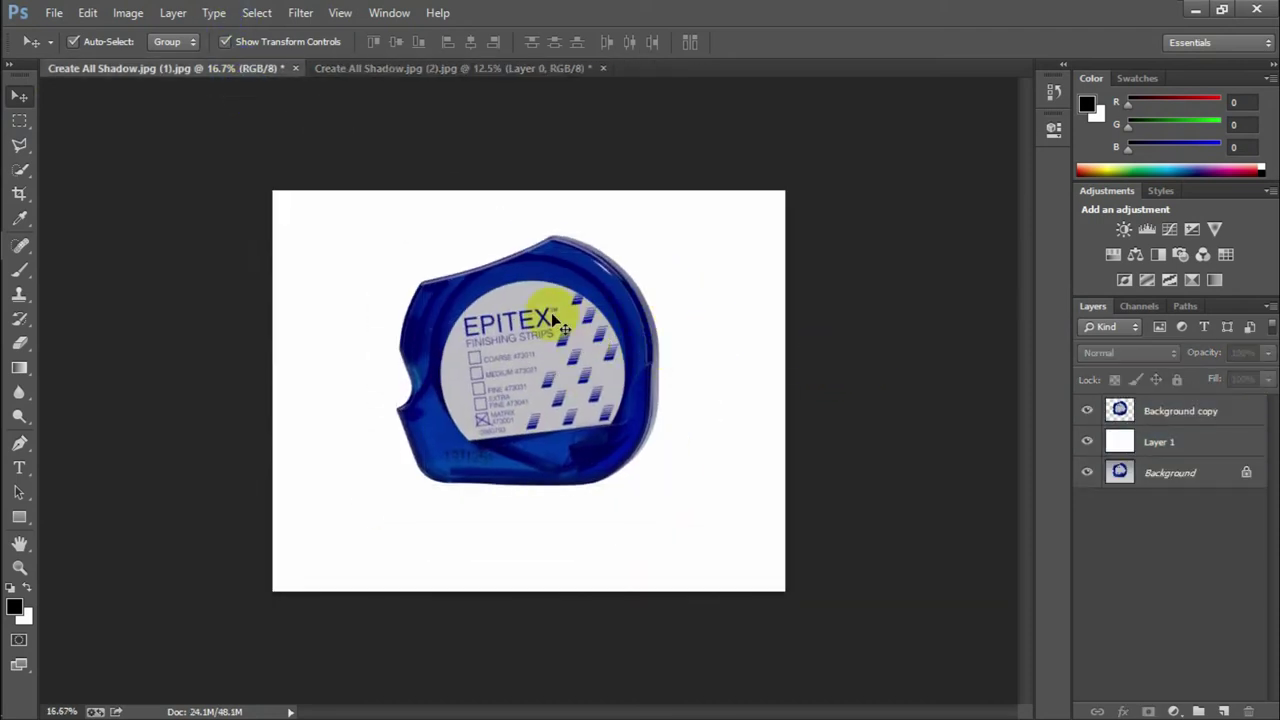
pyautogui.moveTo(551, 352)
pyautogui.mouseDown()
pyautogui.moveTo(537, 365)
pyautogui.moveTo(590, 372)
pyautogui.moveTo(571, 349)
pyautogui.moveTo(570, 366)
pyautogui.mouseUp()
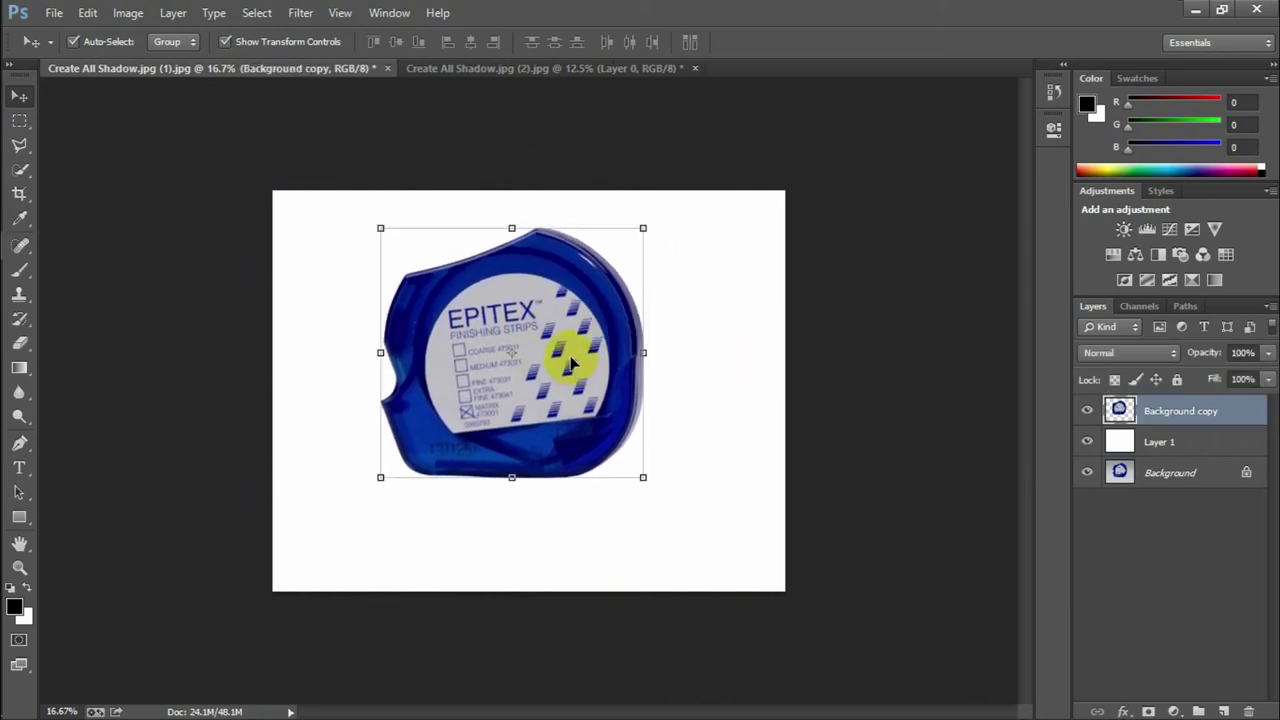
pyautogui.moveTo(550, 288); pyautogui.dragTo(592, 334)
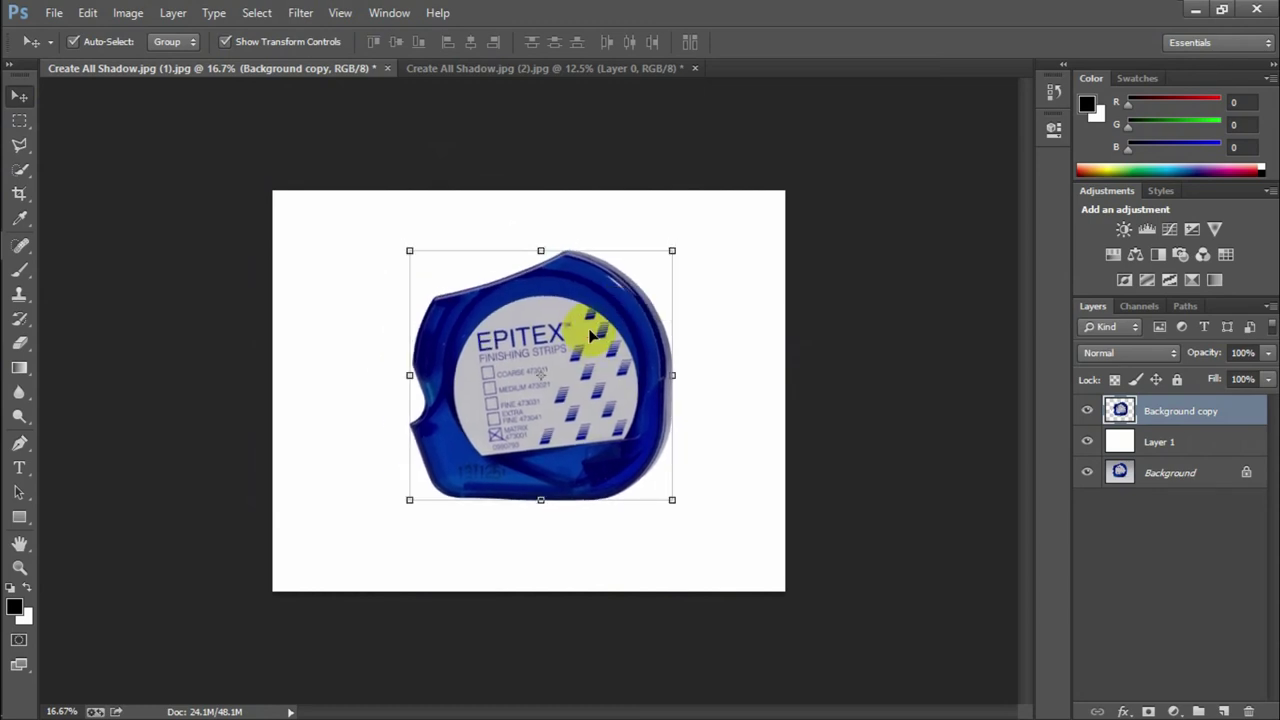
pyautogui.click(1088, 441)
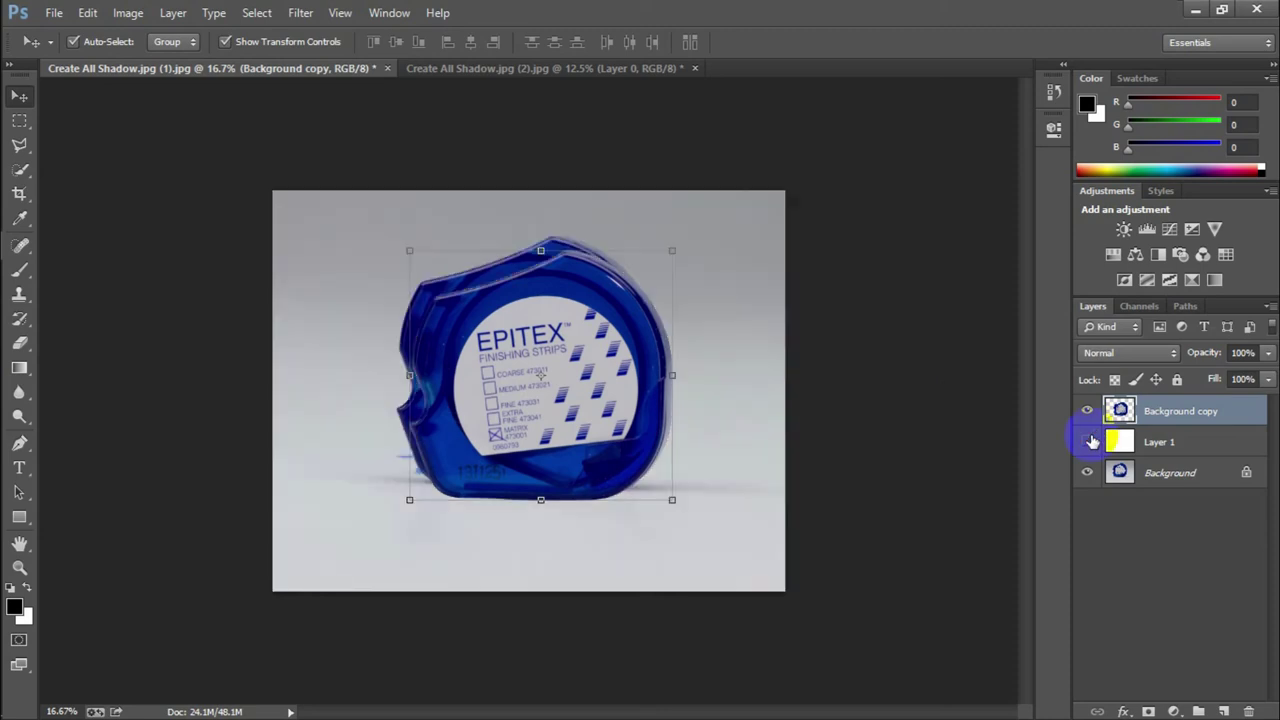
pyautogui.click(1088, 441)
pyautogui.moveTo(594, 372); pyautogui.dragTo(588, 378)
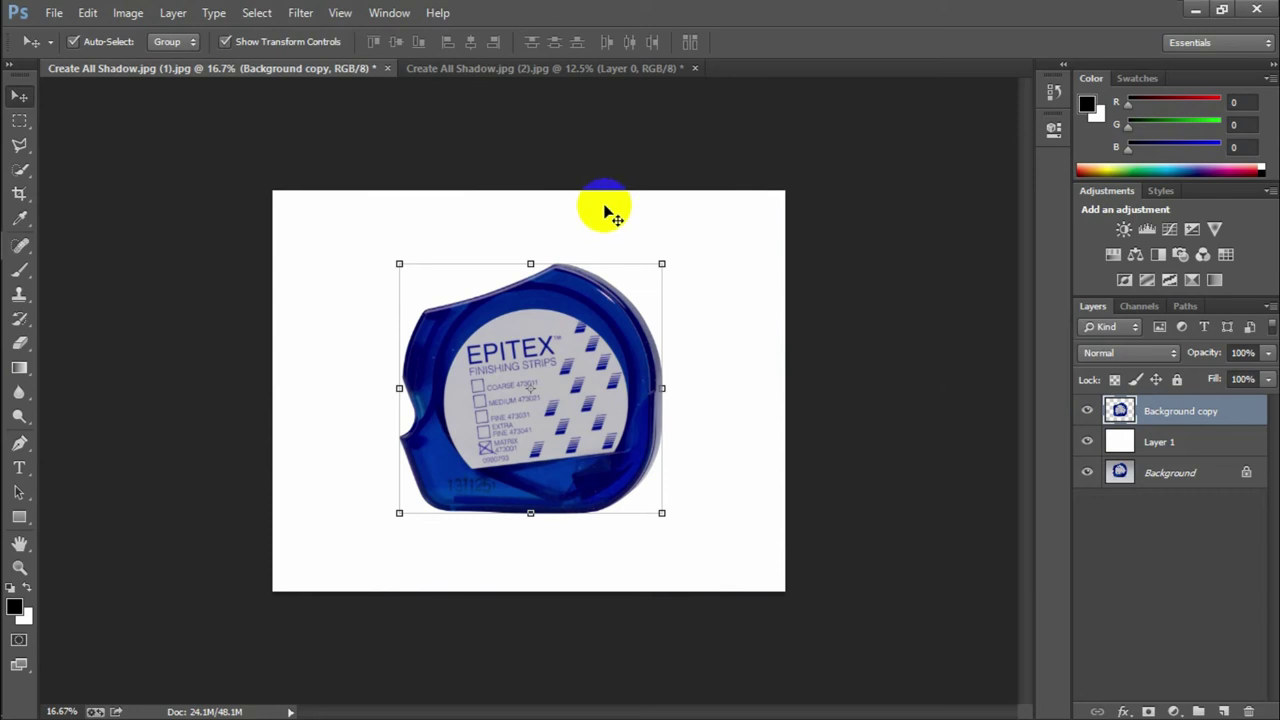
pyautogui.click(572, 68)
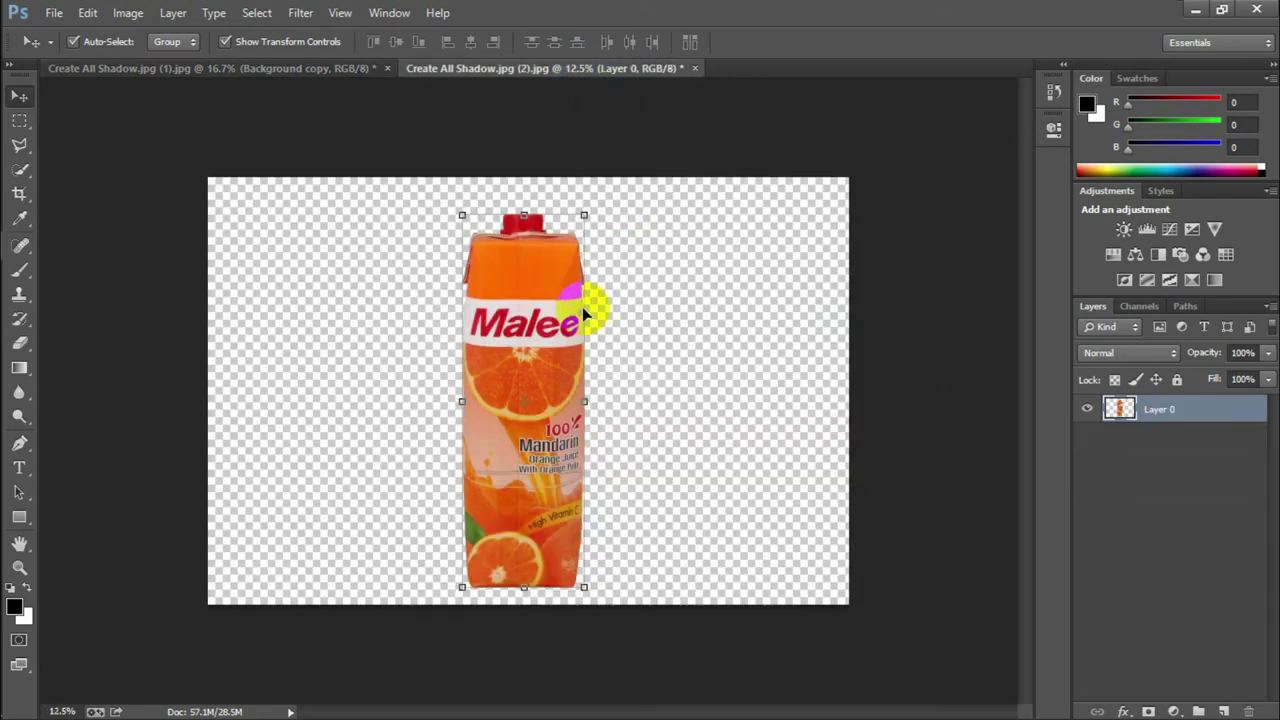
# Nudge the carton up and left, save a PNG copy to the Desktop, and minimize Photoshop.
pyautogui.moveTo(556, 310)
pyautogui.mouseDown()
pyautogui.moveTo(570, 280)
pyautogui.moveTo(552, 290)
pyautogui.mouseUp()
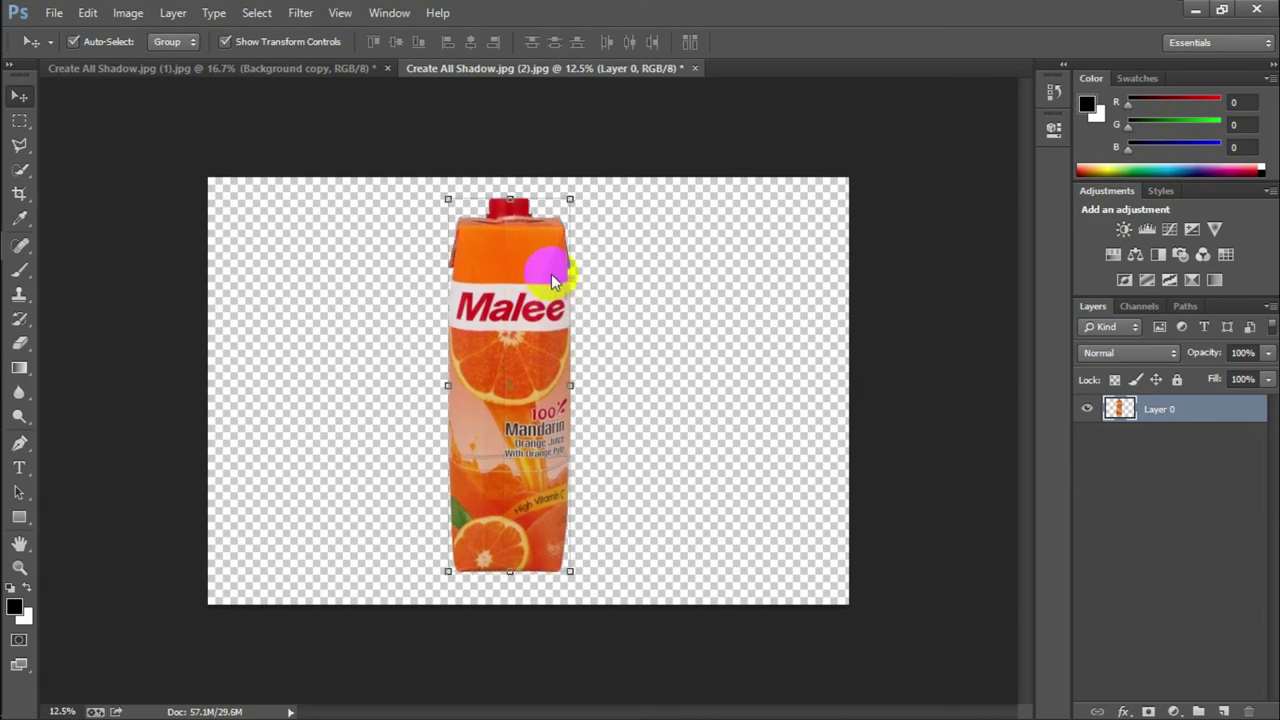
pyautogui.hotkey('ctrl', 'shift', 's')
pyautogui.click(78, 147)
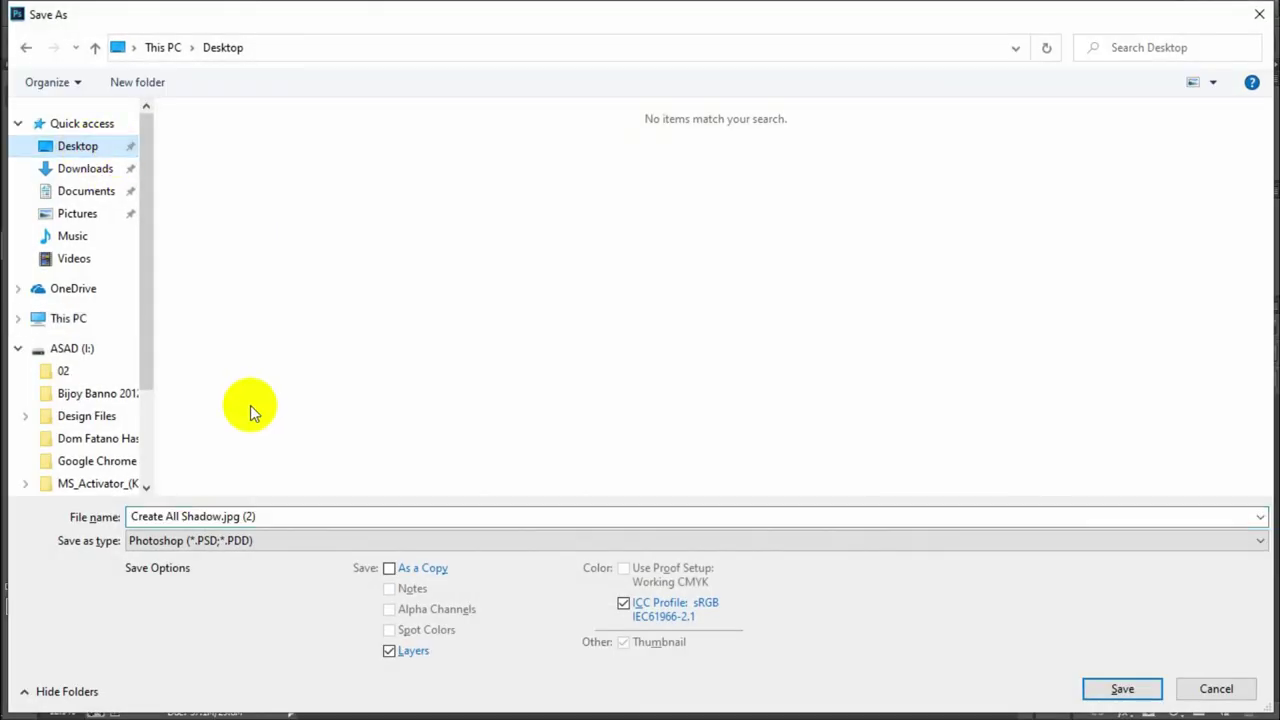
pyautogui.click(279, 541)
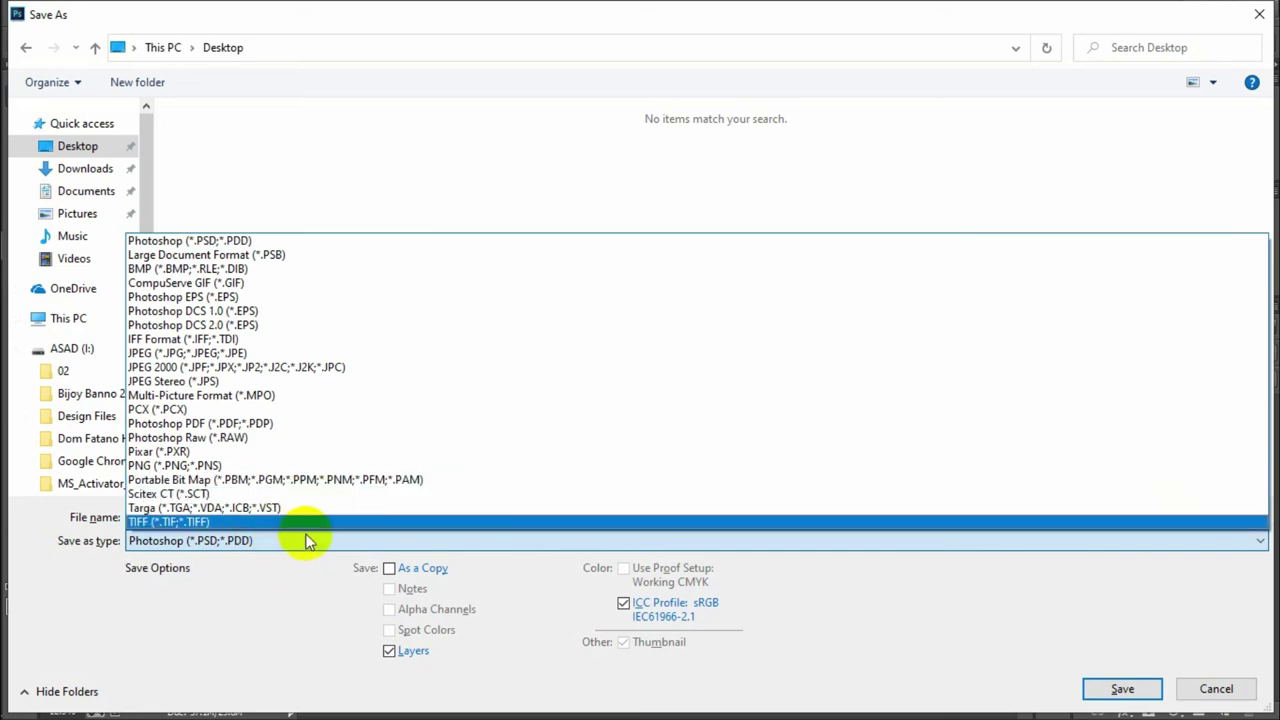
pyautogui.click(234, 466)
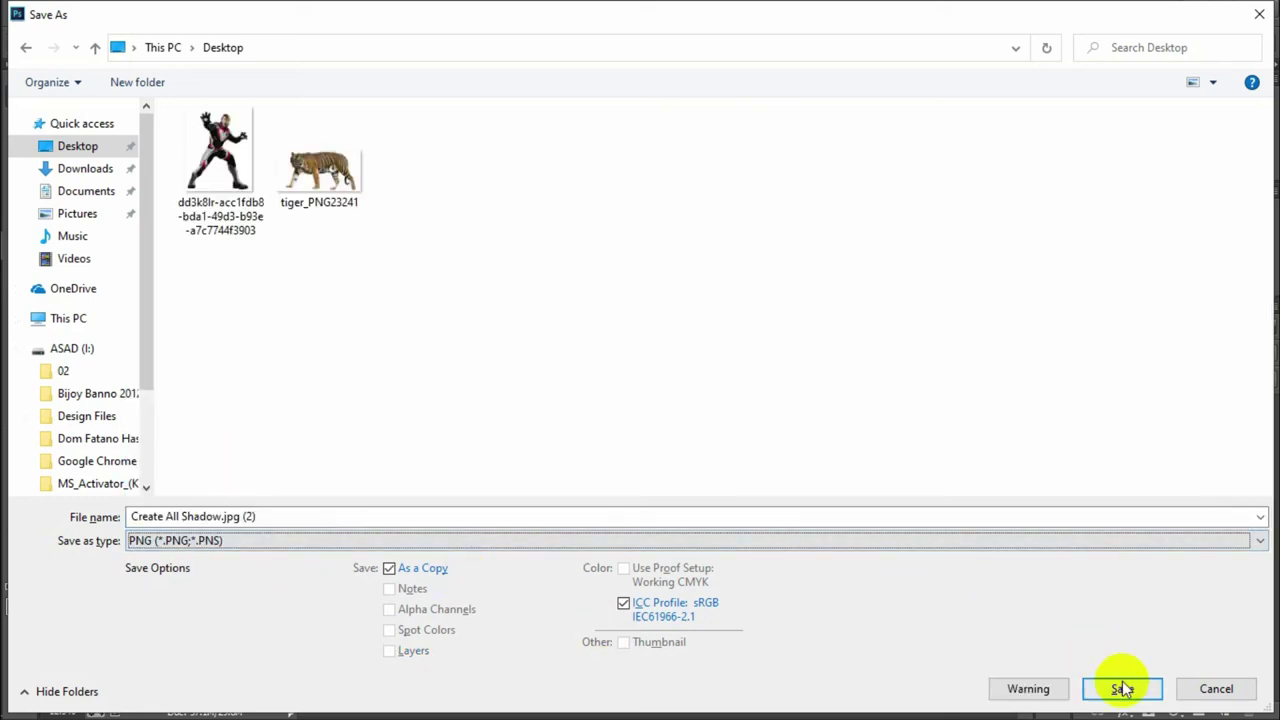
pyautogui.click(1122, 688)
pyautogui.click(700, 230)
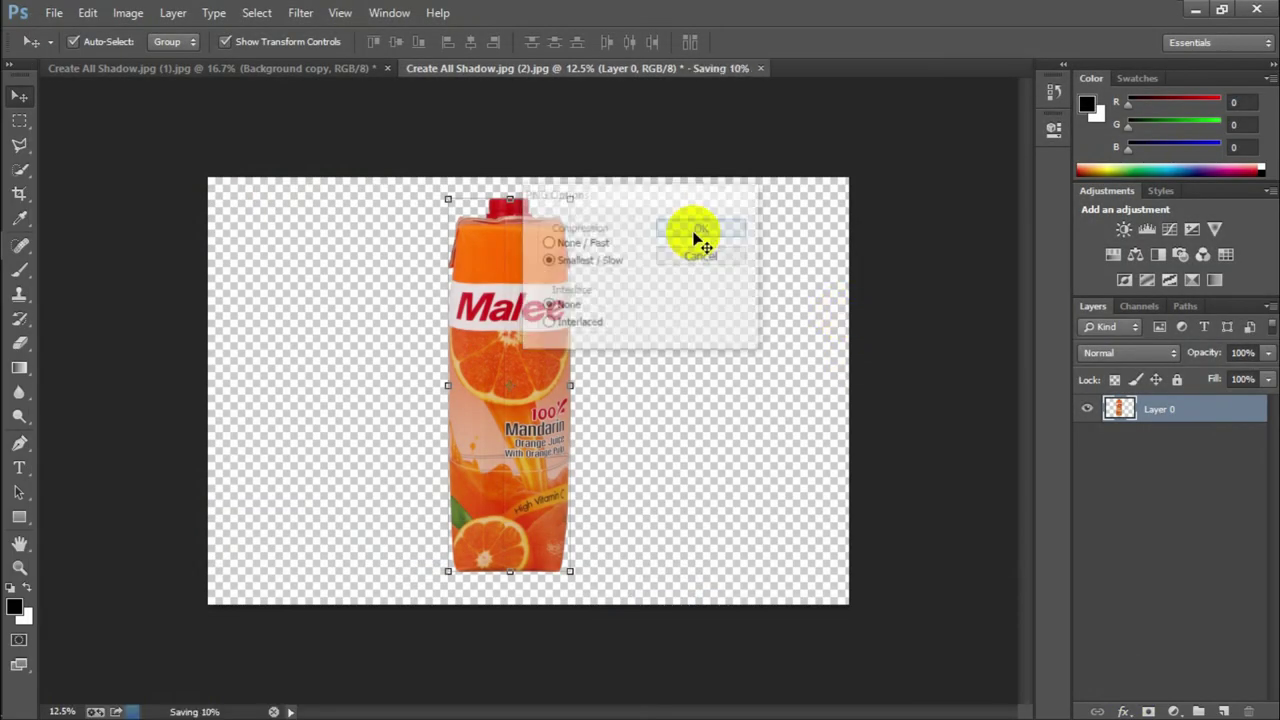
pyautogui.click(1191, 14)
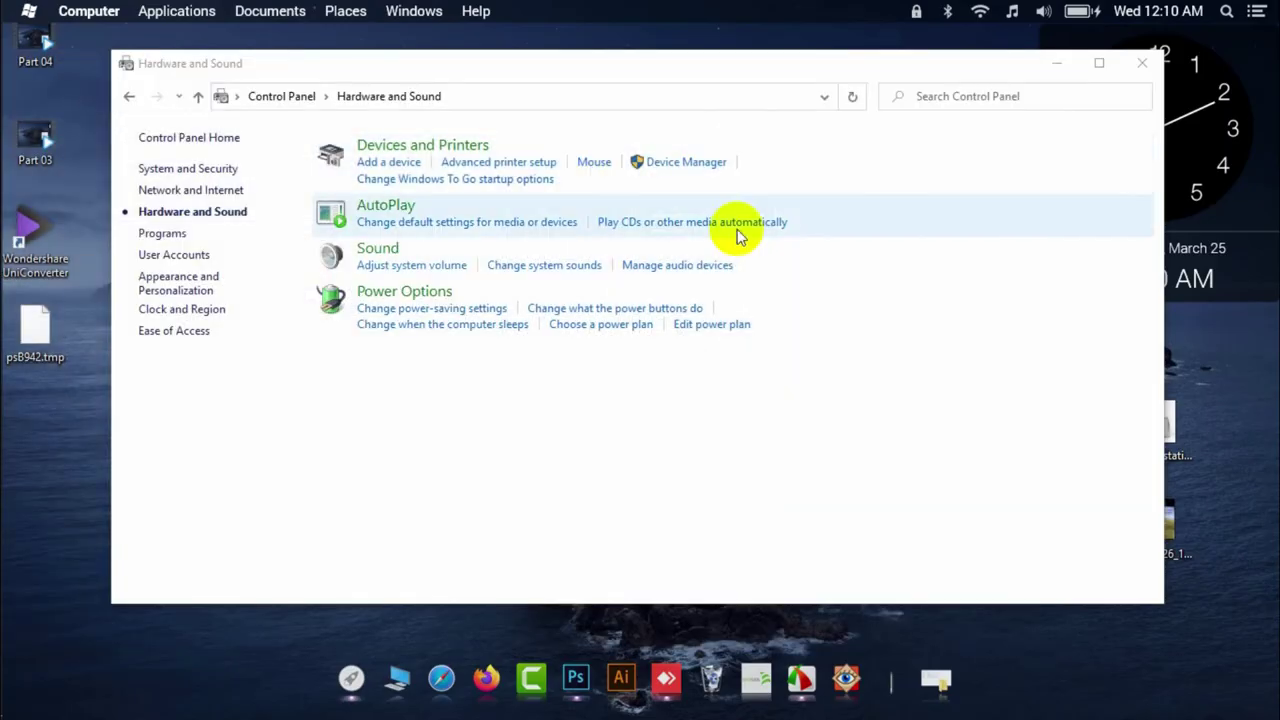
# Close the Control Panel and refresh the desktop so the new PNG appears.
pyautogui.click(1134, 56)
pyautogui.rightClick(474, 179)
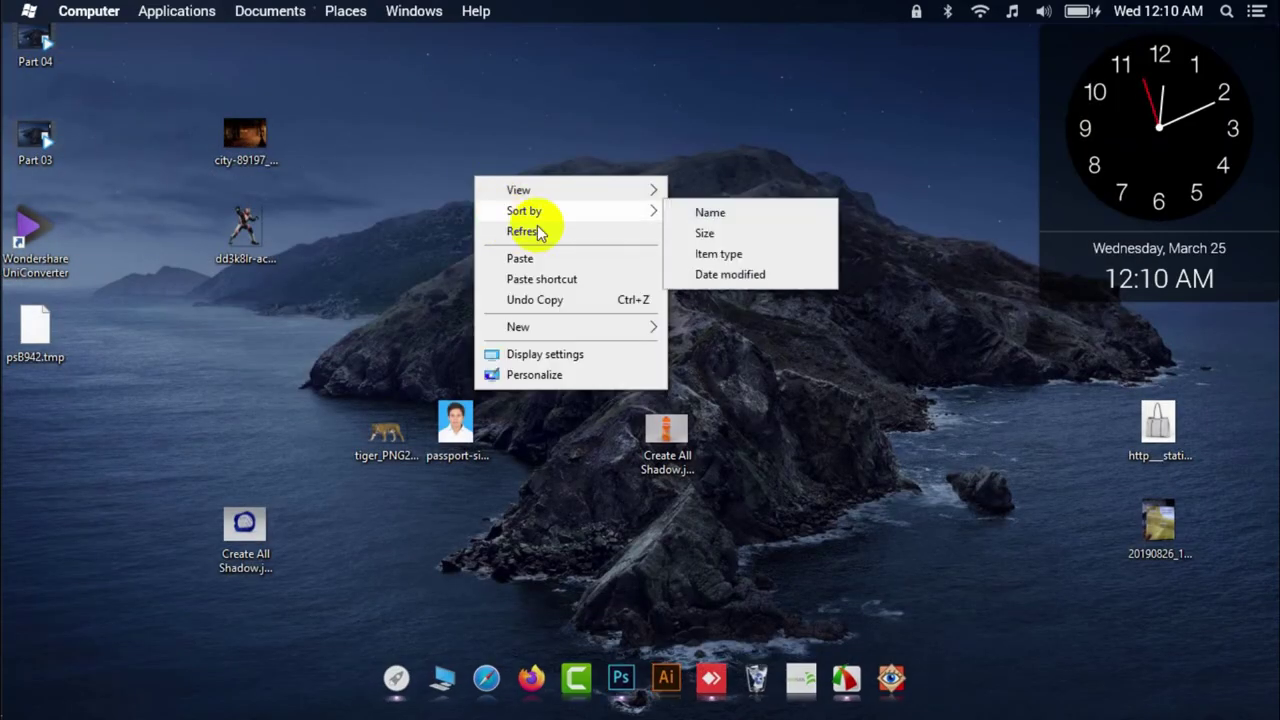
pyautogui.click(352, 372)
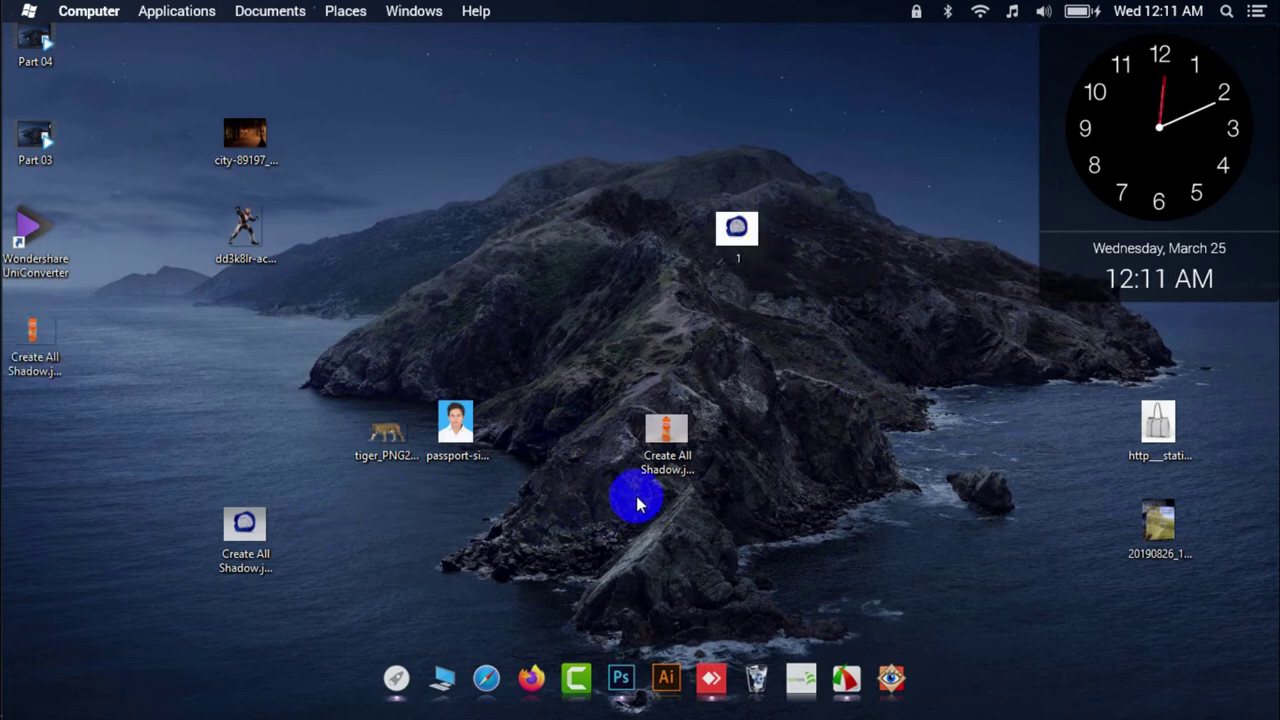
# Select the saved carton PNG on the desktop and switch back to Photoshop.
pyautogui.click(57, 327)
pyautogui.moveTo(40, 333); pyautogui.dragTo(620, 668)
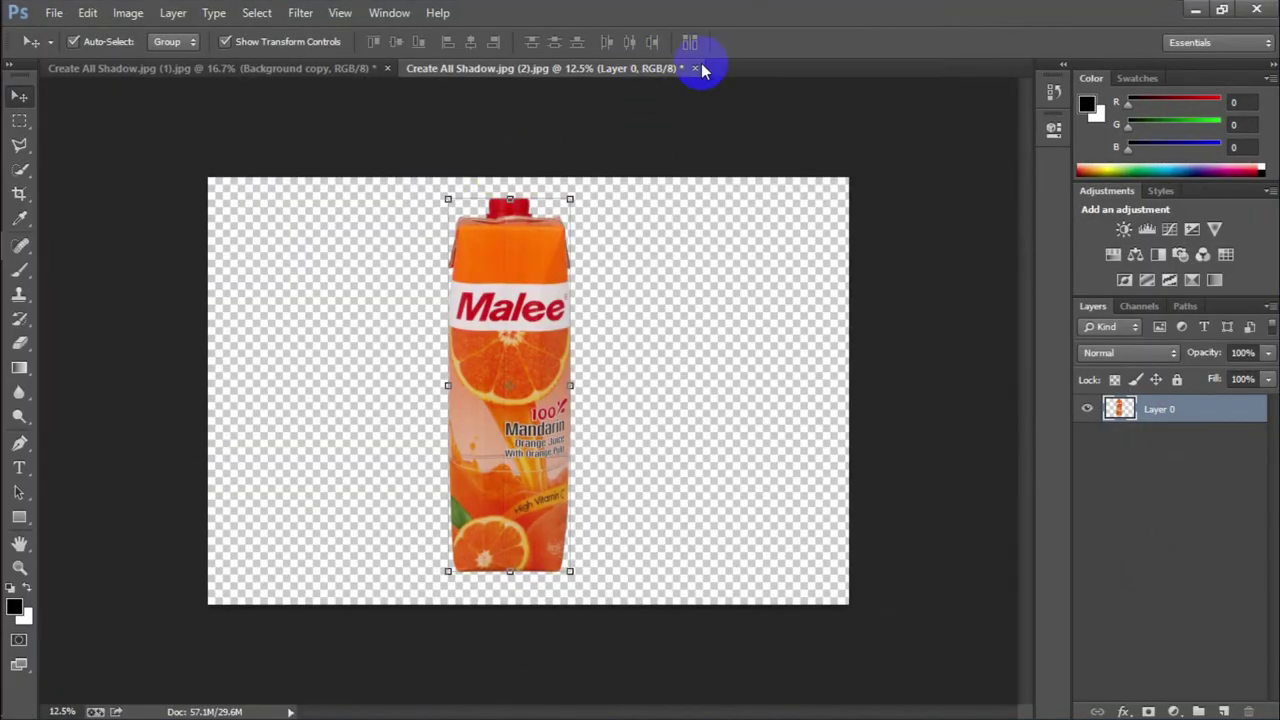
pyautogui.click(54, 12)
# Open the 'Create All Shadow.jpg (2)' PNG from the Desktop as a new document.
pyautogui.click(60, 51)
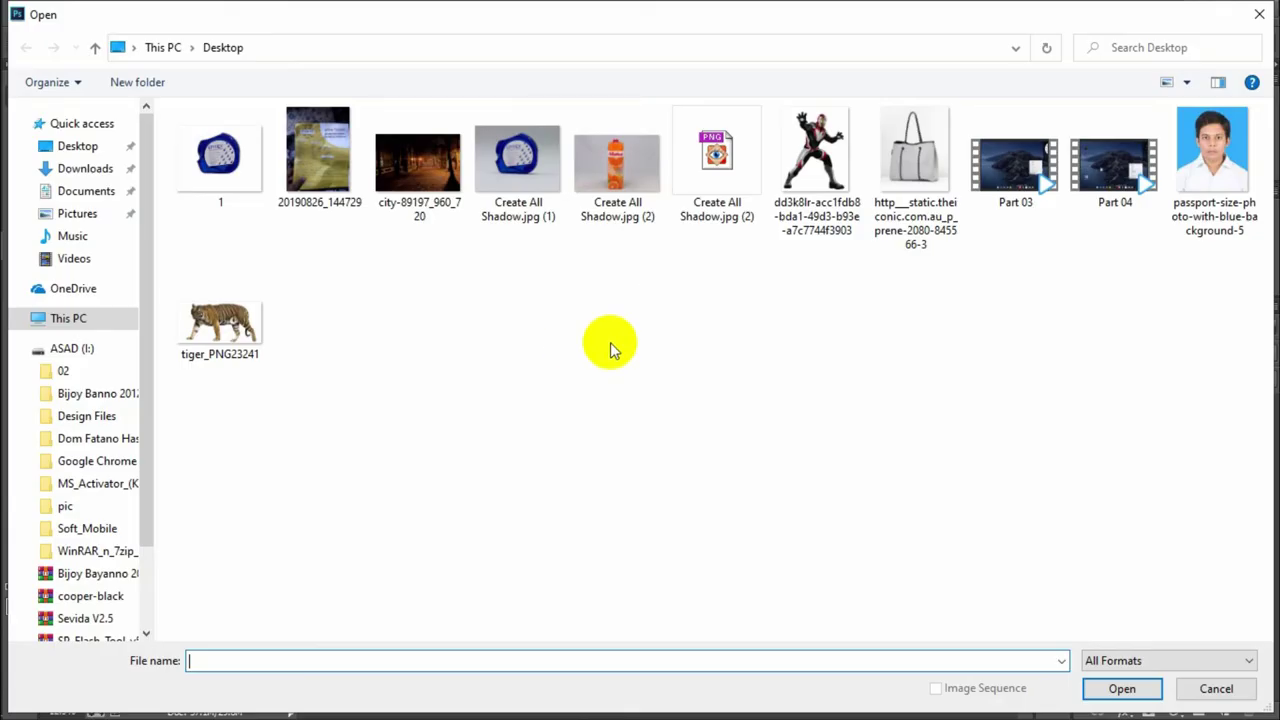
pyautogui.click(216, 168)
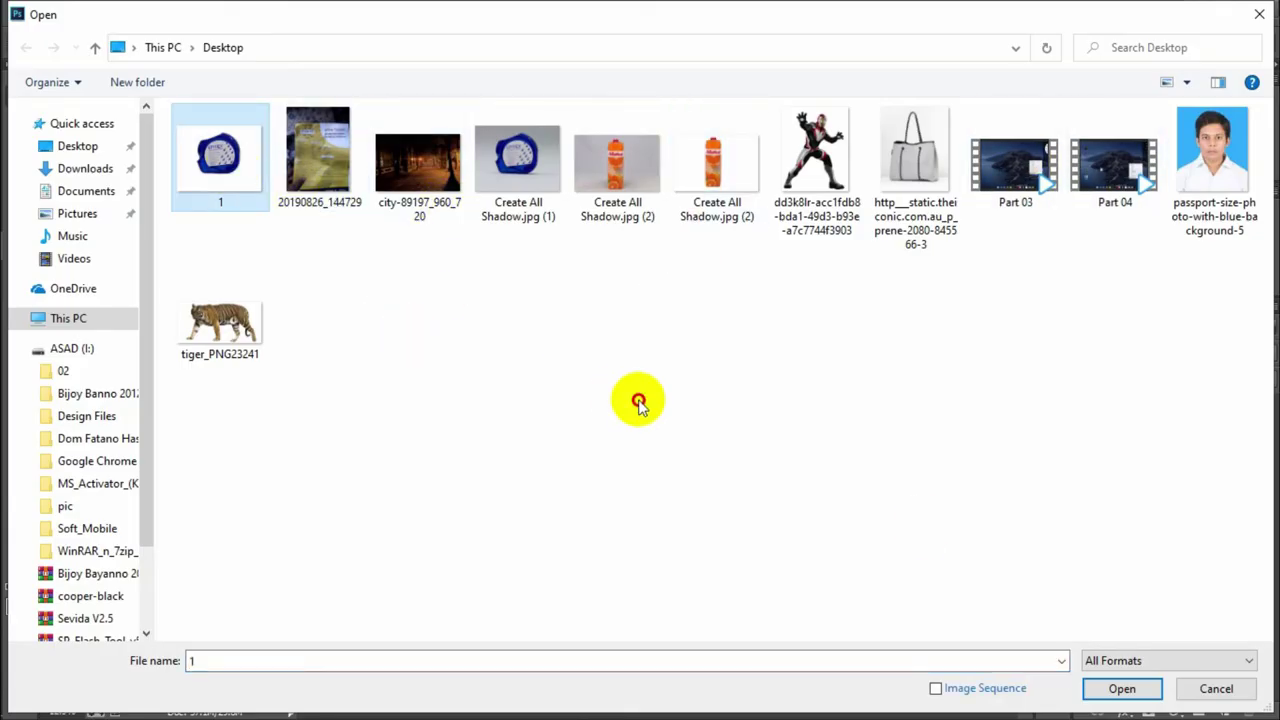
pyautogui.click(710, 178)
pyautogui.doubleClick(710, 178)
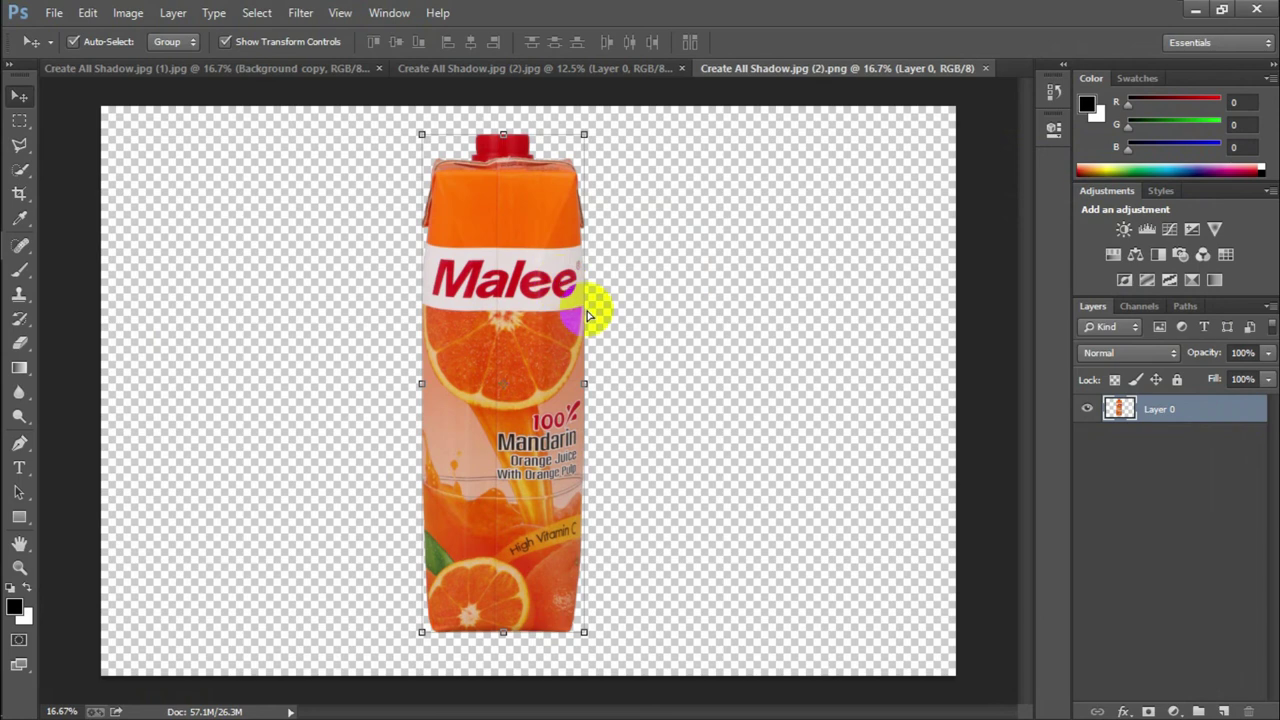
# Zoom out and centre the carton on the transparent canvas.
pyautogui.hotkey('ctrl', '-')
pyautogui.hotkey('ctrl', '-')
pyautogui.moveTo(486, 318); pyautogui.dragTo(508, 337)
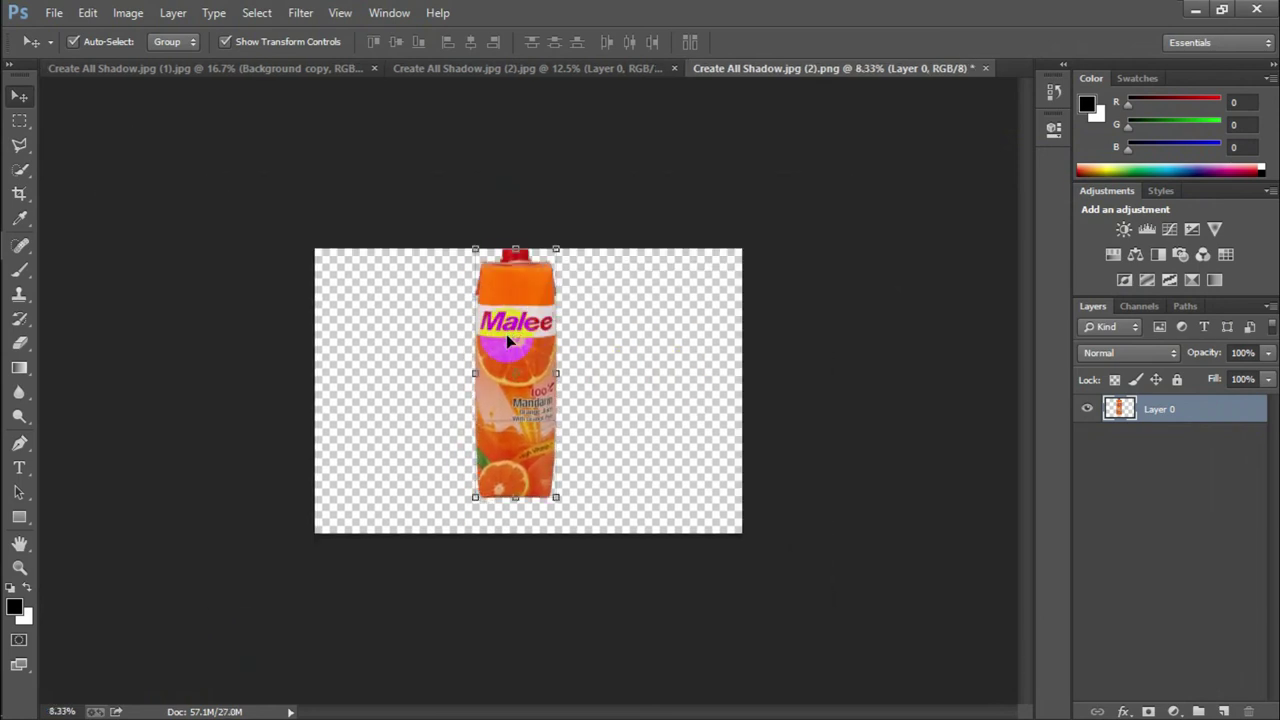
pyautogui.moveTo(523, 340); pyautogui.dragTo(561, 362)
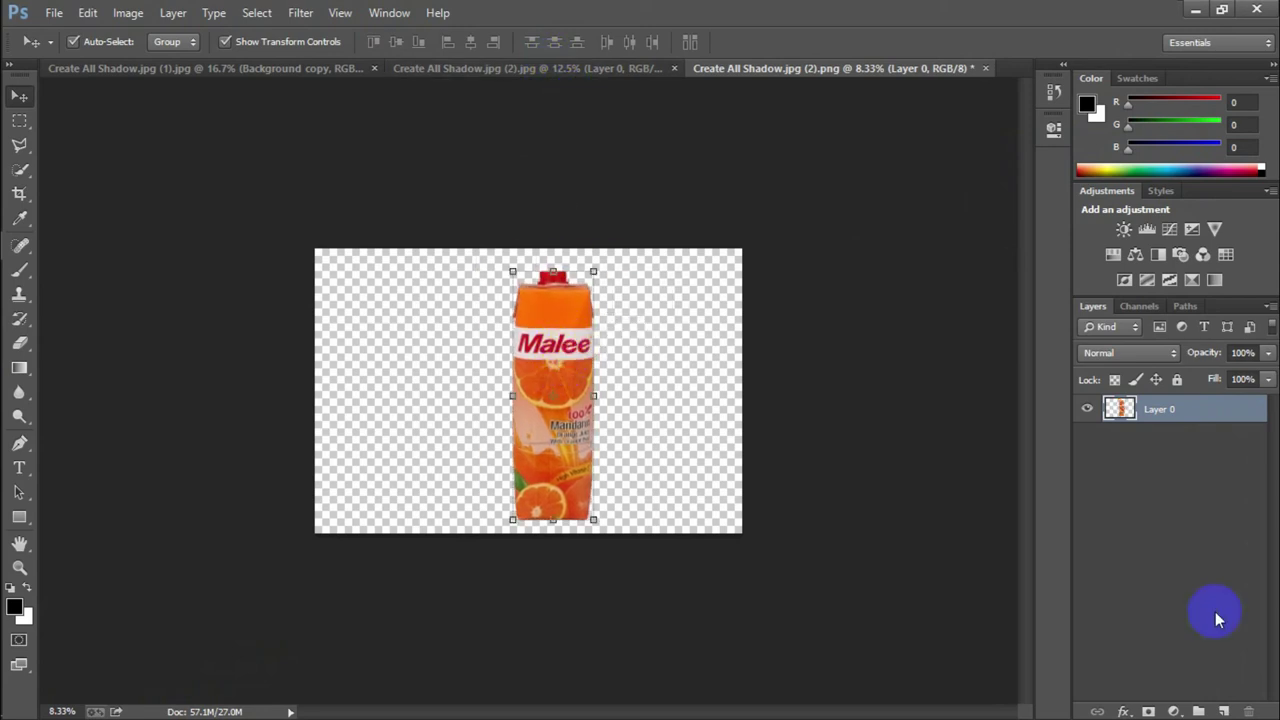
pyautogui.moveTo(545, 361); pyautogui.dragTo(515, 338)
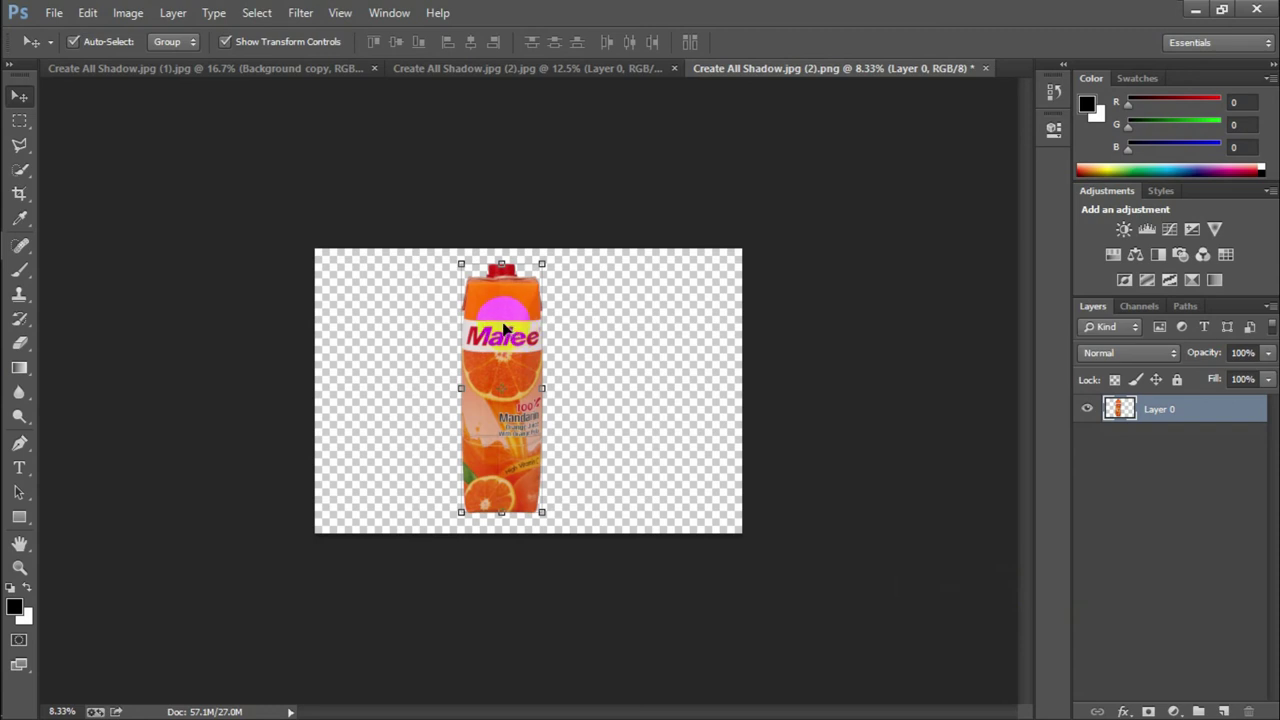
pyautogui.moveTo(504, 327); pyautogui.dragTo(531, 330)
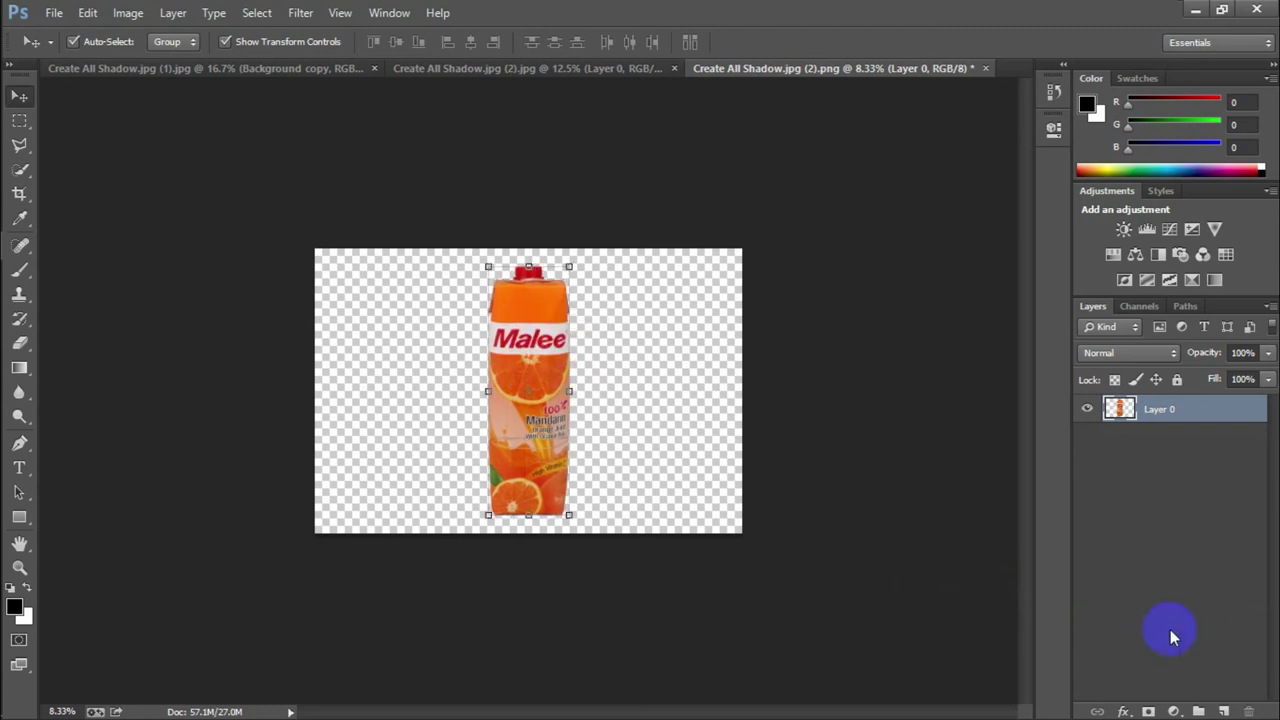
pyautogui.click(1174, 711)
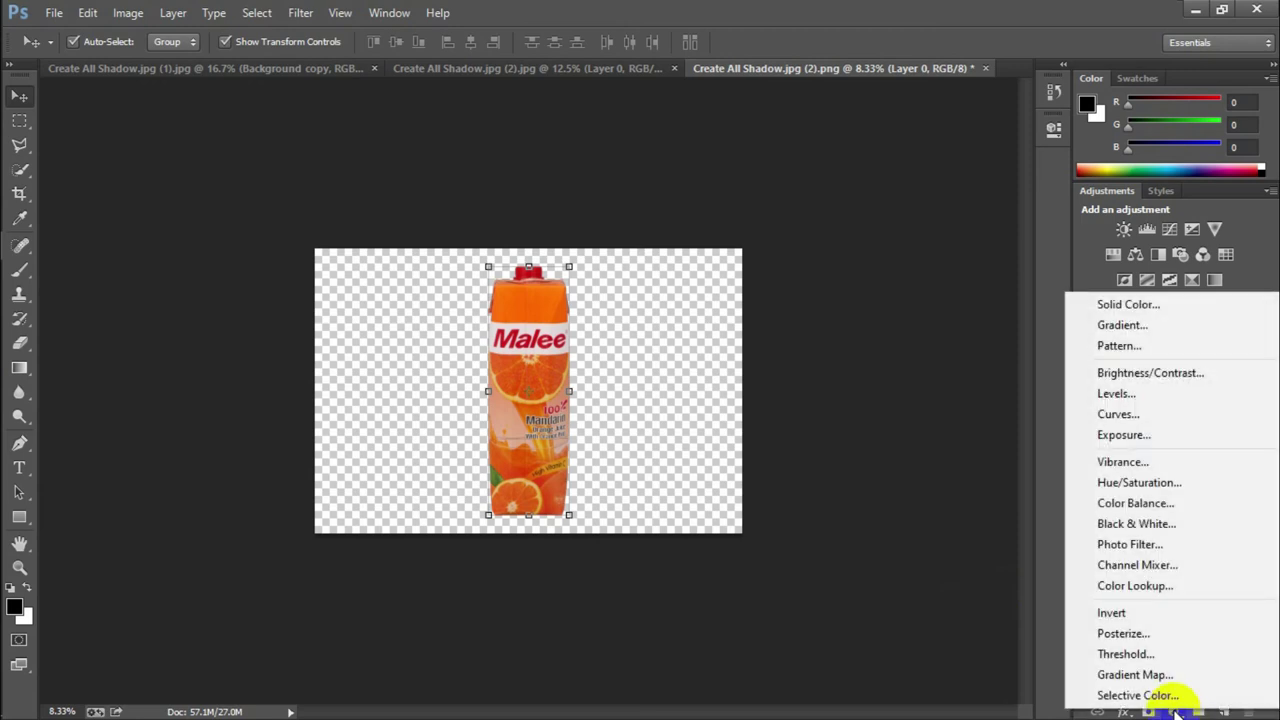
# Add a red Solid Color fill layer and place it beneath the carton's Layer 0.
pyautogui.click(1138, 306)
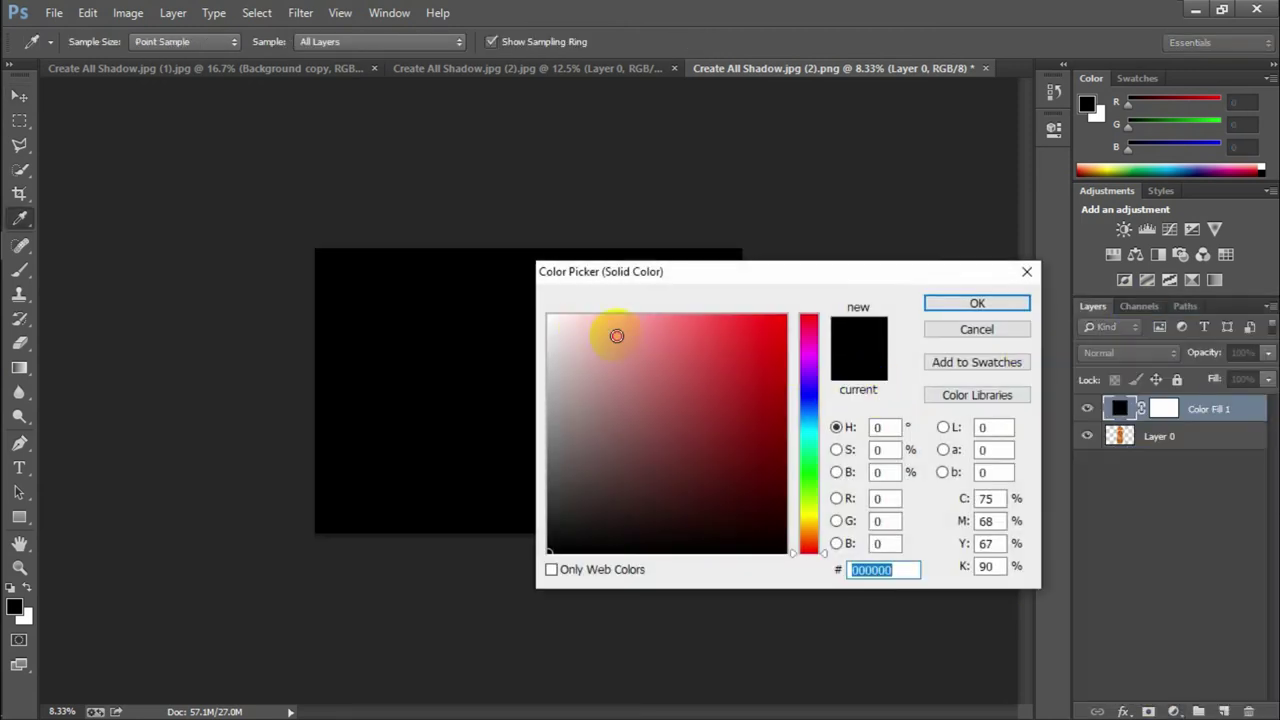
pyautogui.click(705, 362)
pyautogui.click(977, 303)
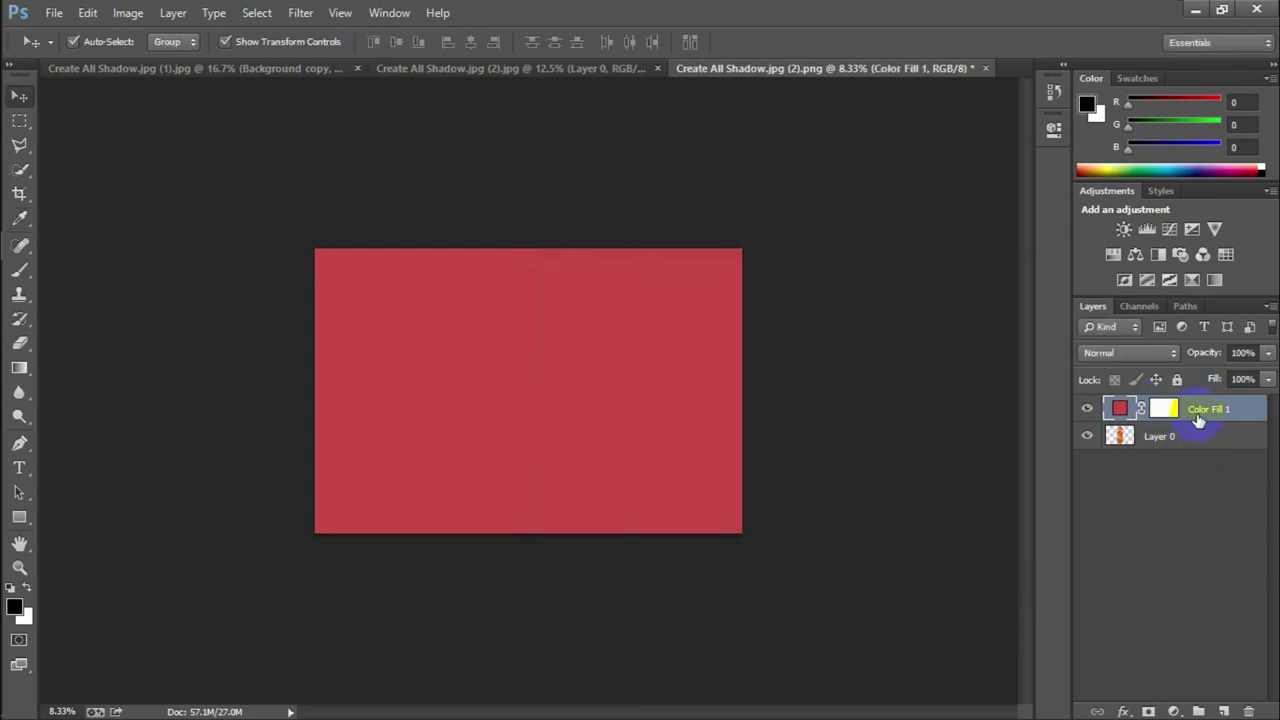
pyautogui.moveTo(1220, 411); pyautogui.dragTo(1224, 450)
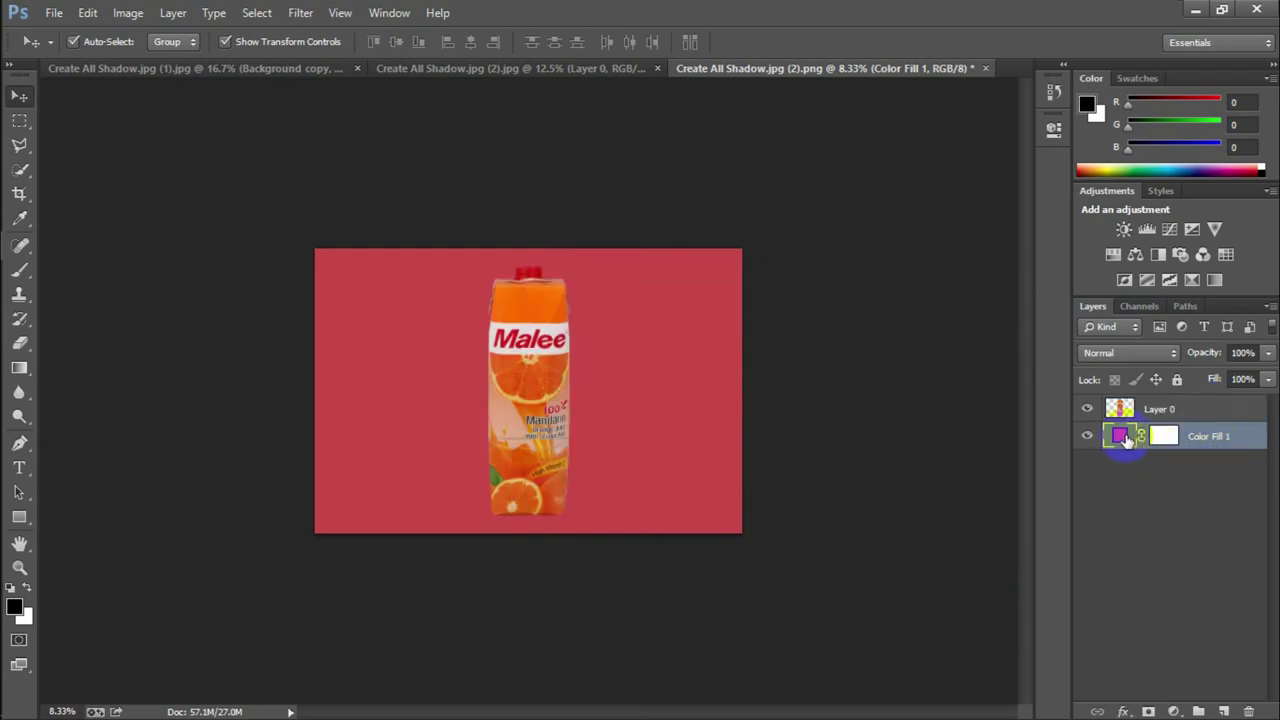
# Change the Color Fill 1 colour to purple (b225c3).
pyautogui.doubleClick(1122, 437)
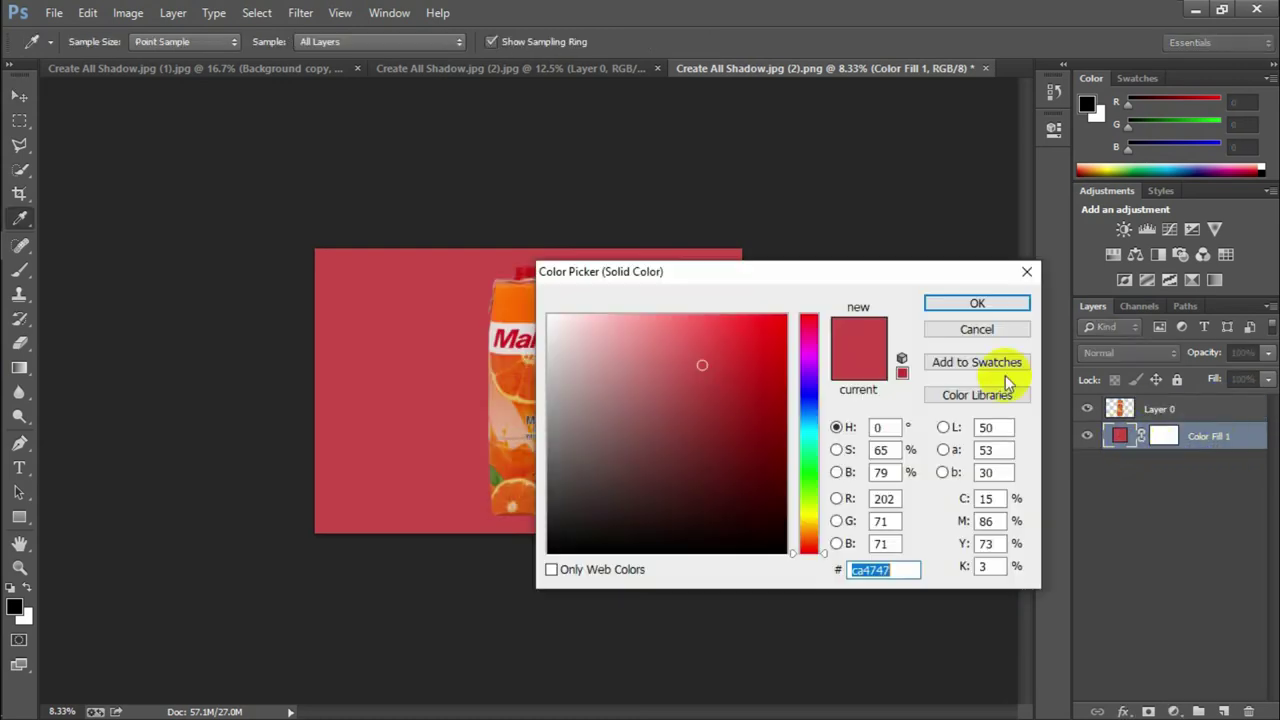
pyautogui.click(553, 317)
pyautogui.moveTo(750, 430); pyautogui.dragTo(751, 414)
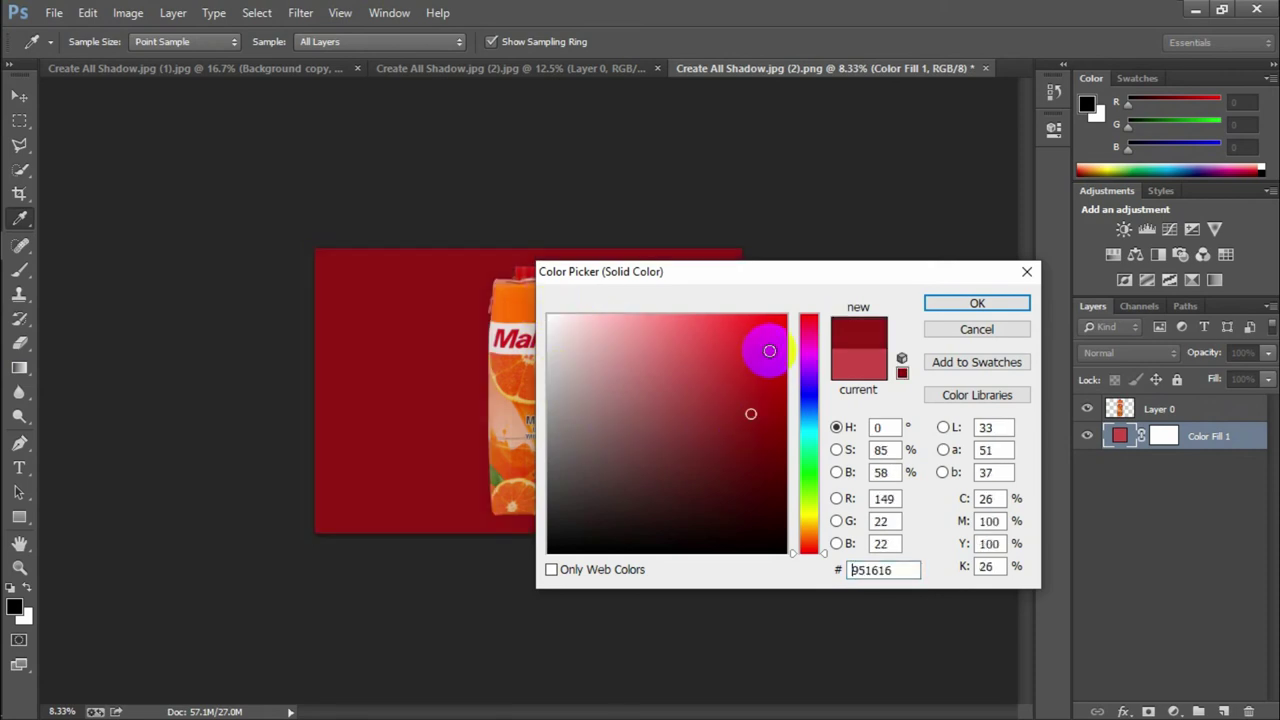
pyautogui.click(809, 358)
pyautogui.click(741, 370)
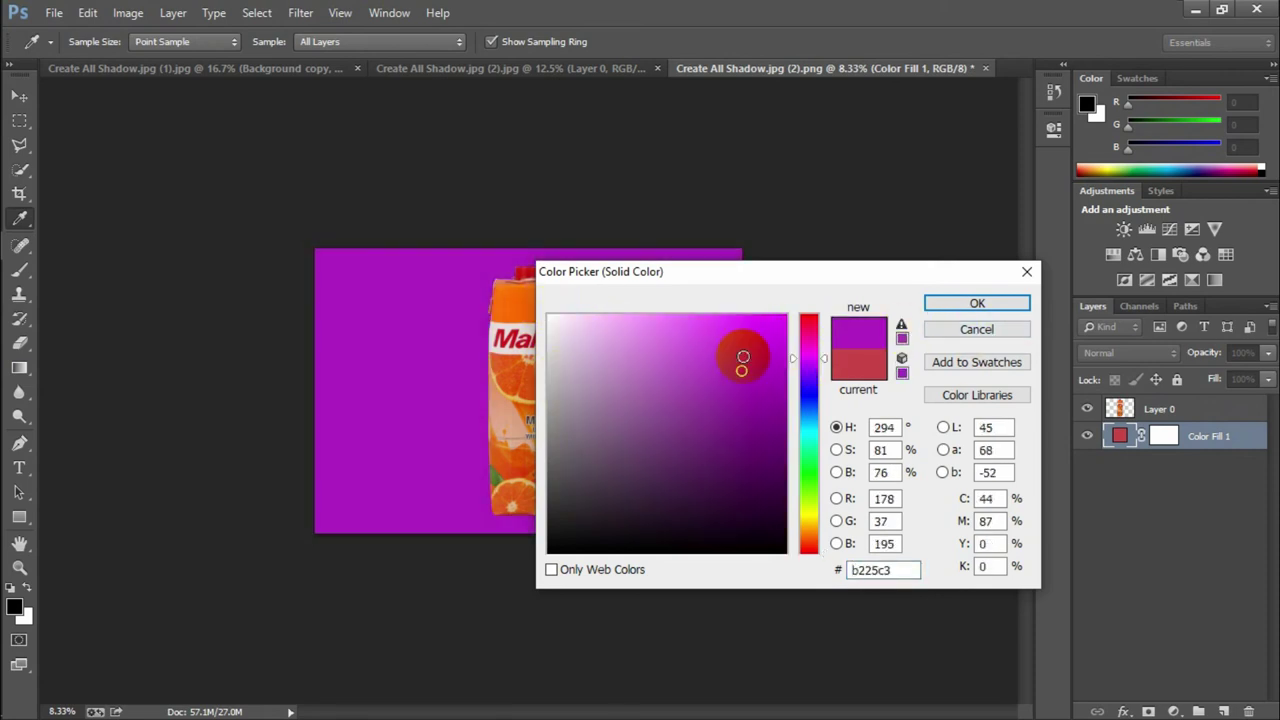
pyautogui.click(993, 300)
pyautogui.press('v')
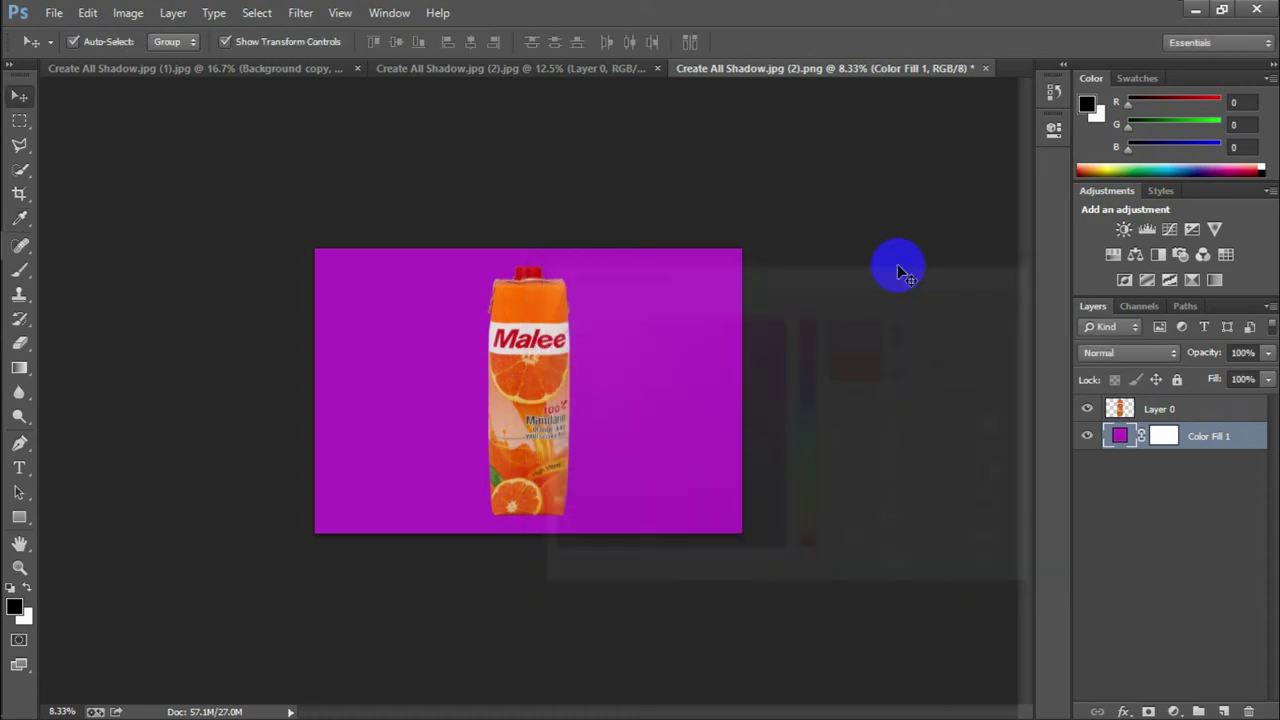
pyautogui.click(163, 67)
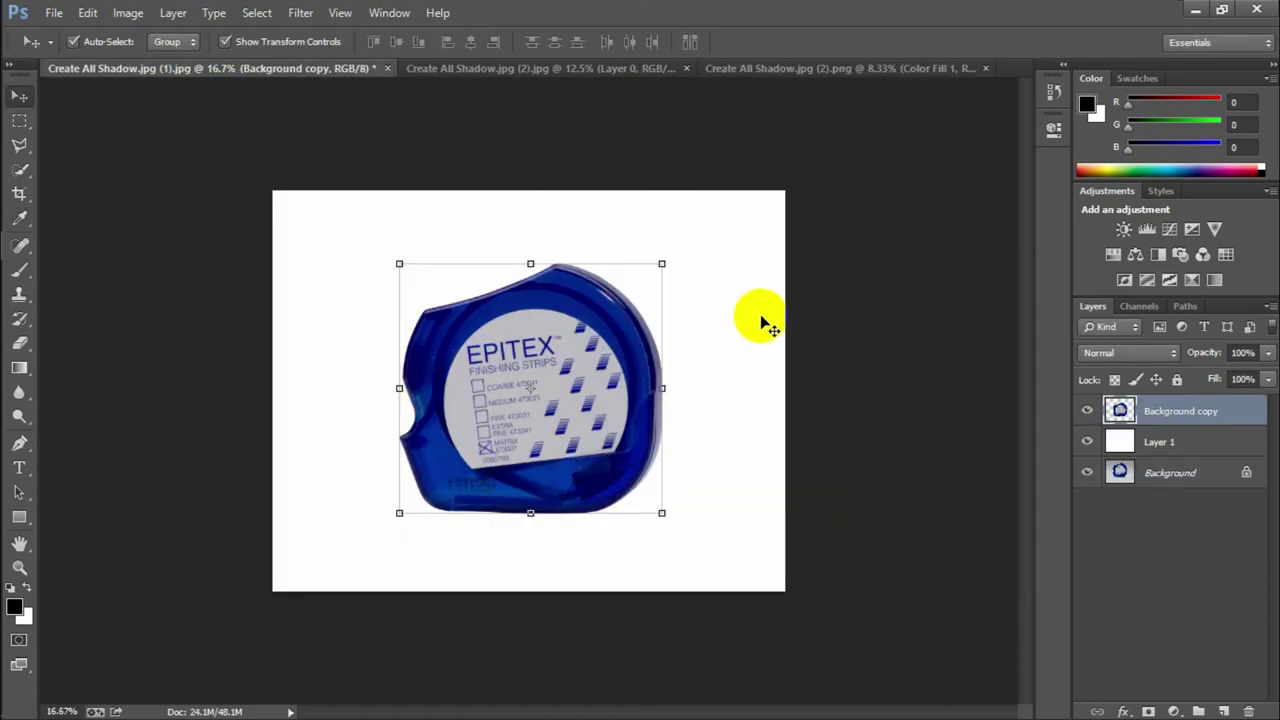
# In the EPITEX document, set a strong red background colour and fill Layer 1 with it.
pyautogui.click(1160, 443)
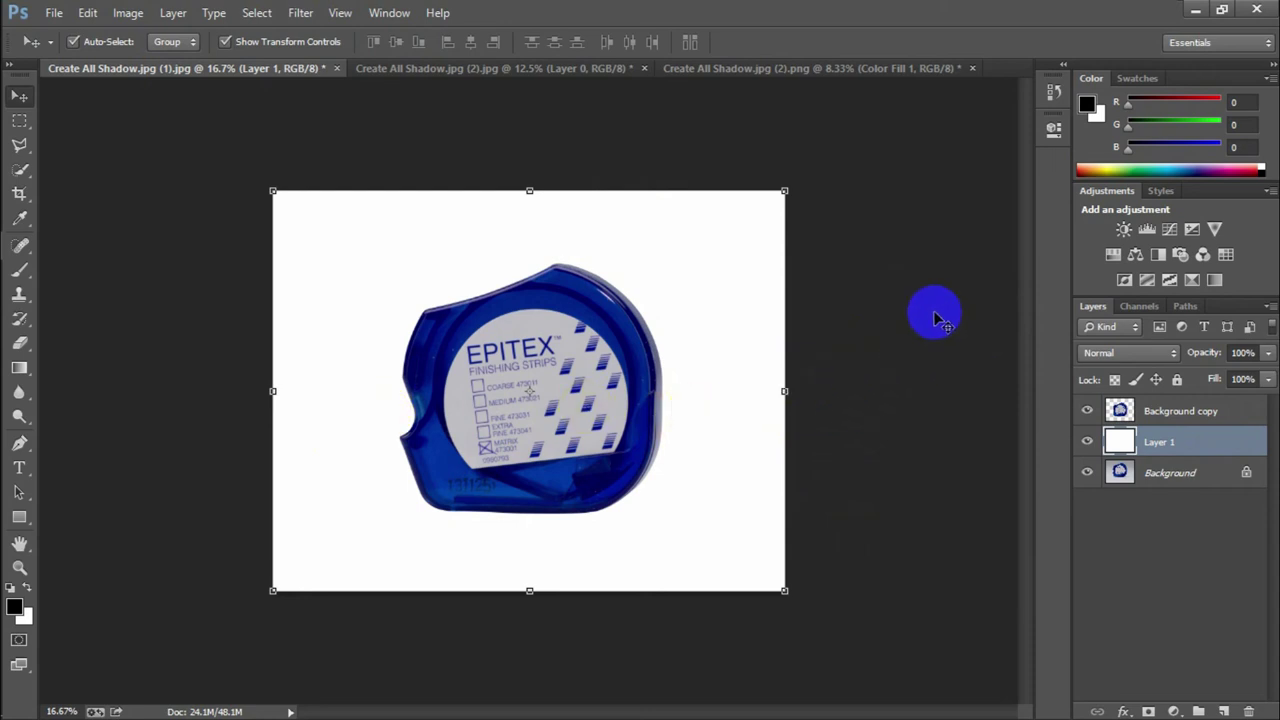
pyautogui.click(24, 618)
pyautogui.click(775, 369)
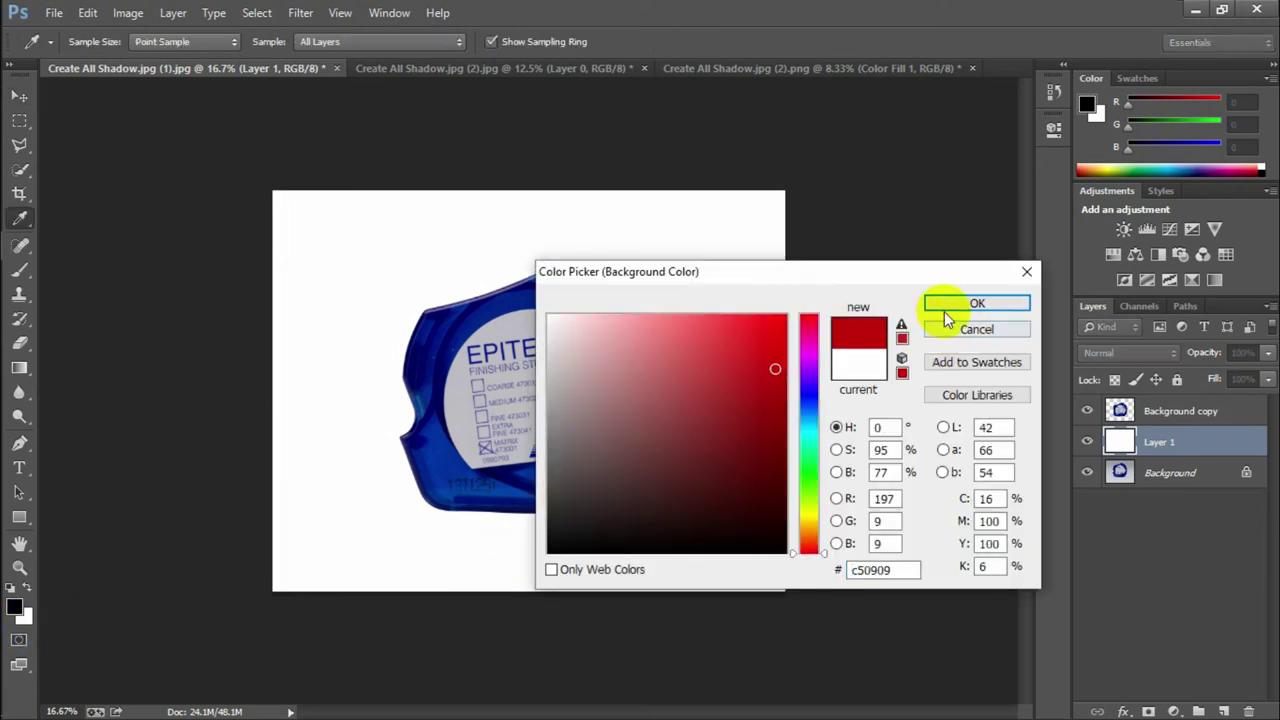
pyautogui.click(950, 304)
pyautogui.press('v')
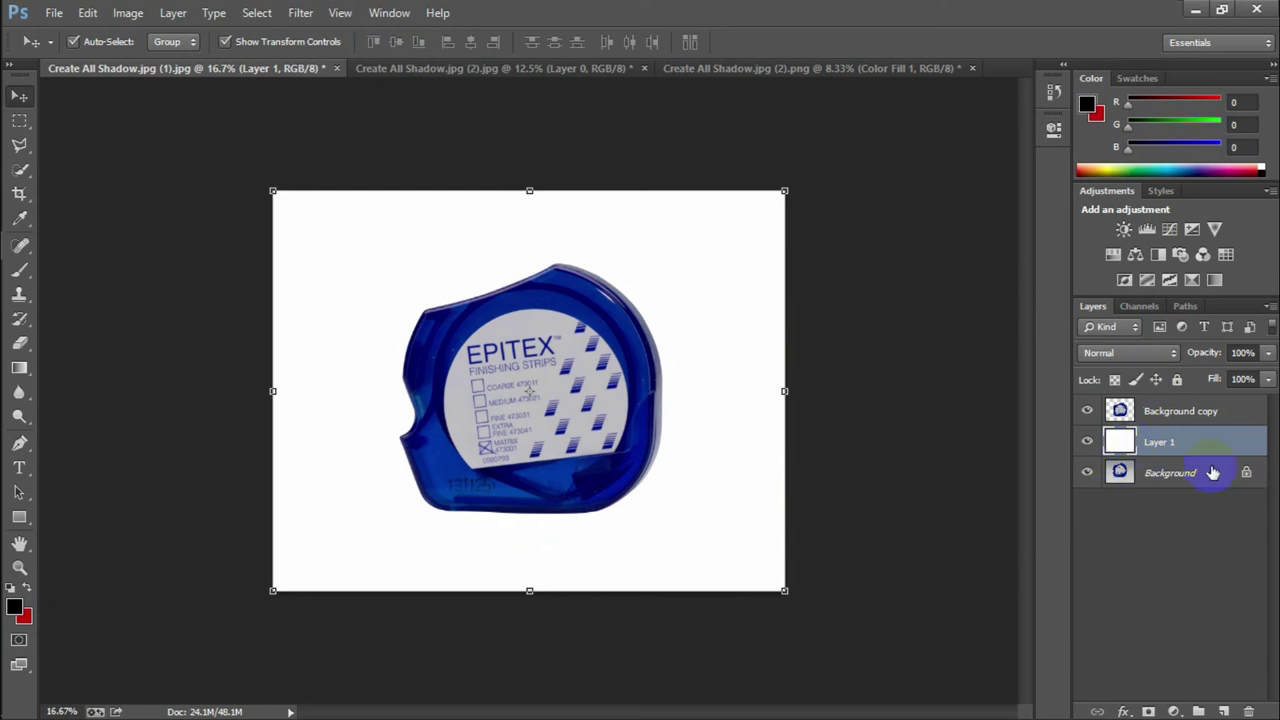
pyautogui.hotkey('ctrl', 'BackSpace')
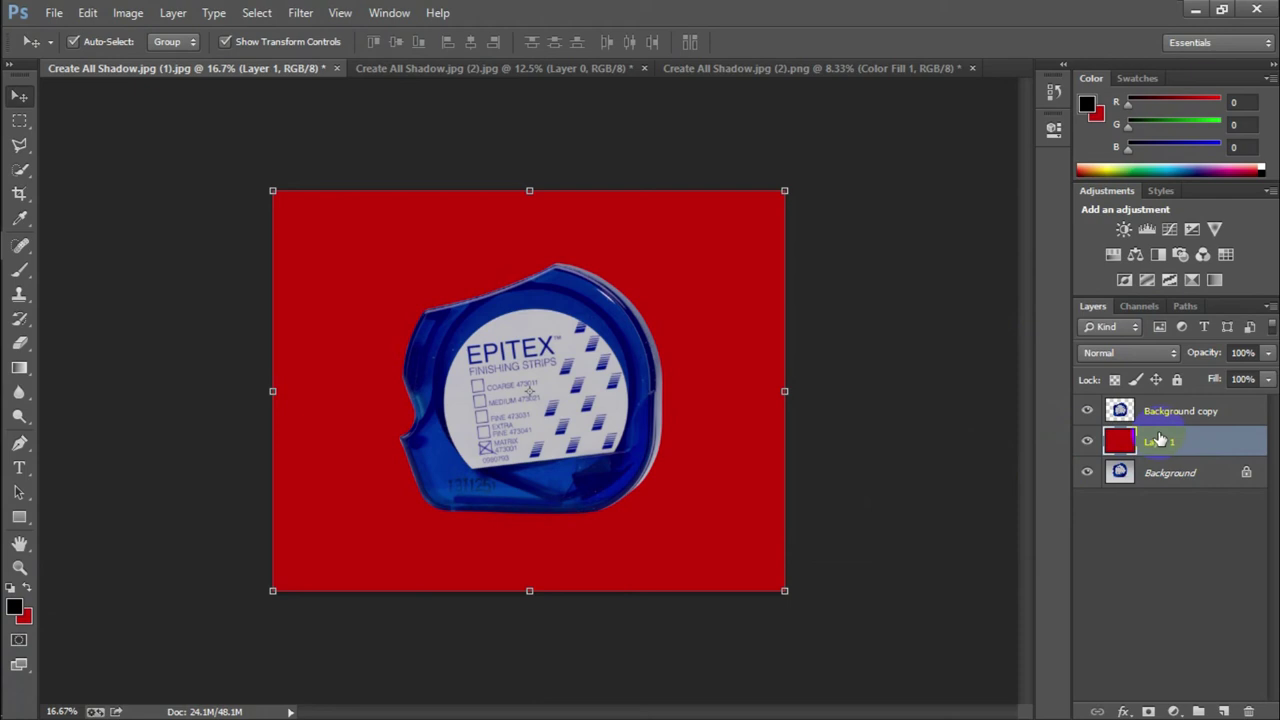
pyautogui.click(430, 67)
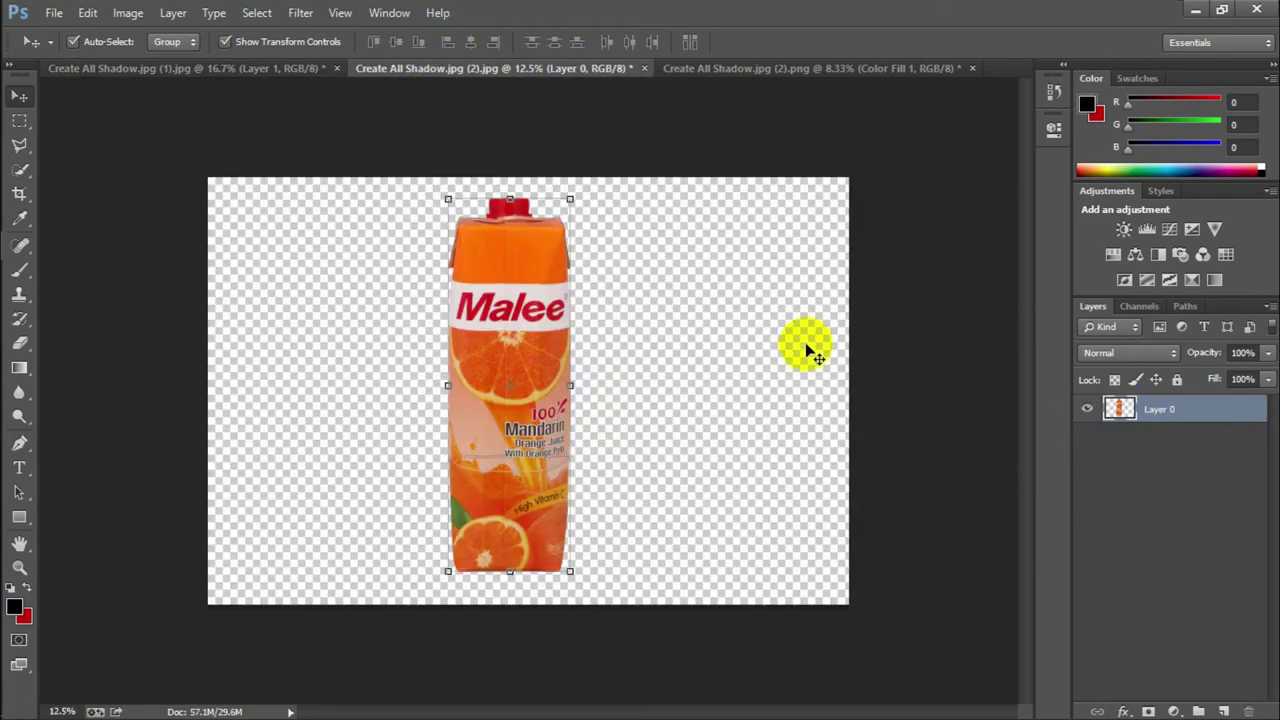
# Delete the purple Color Fill 1 layer from the carton's PNG copy.
pyautogui.click(766, 71)
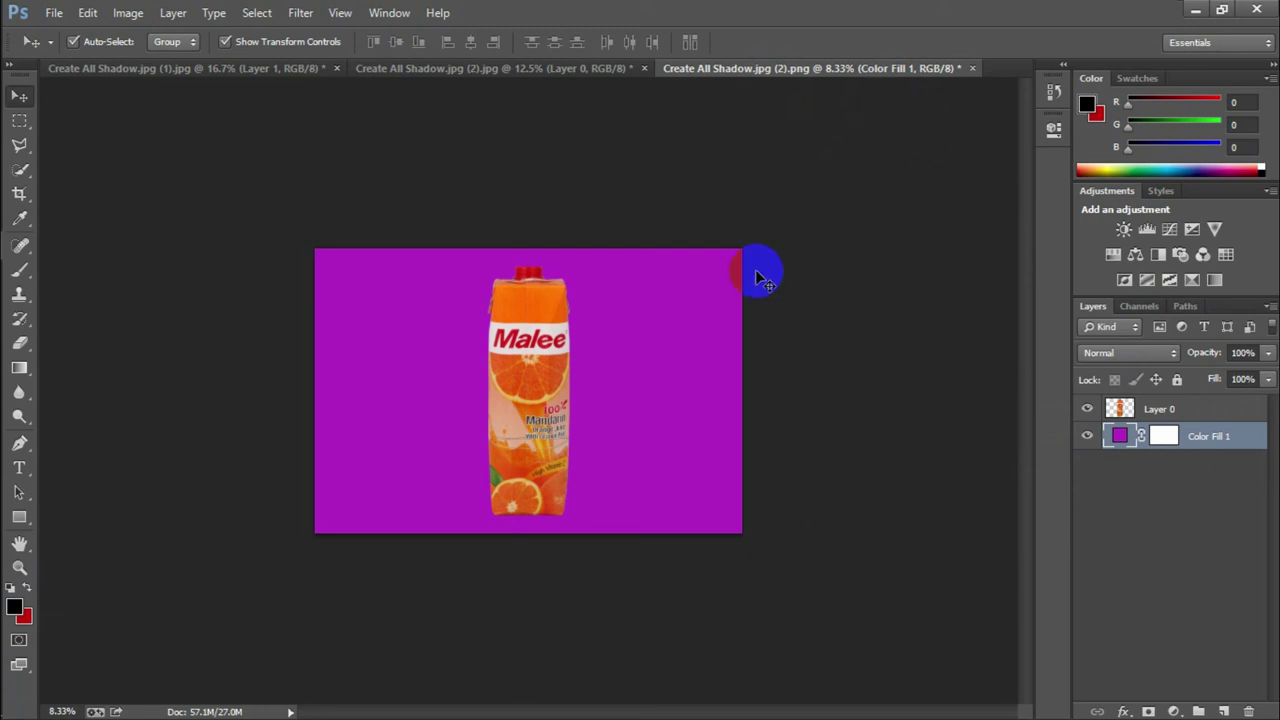
pyautogui.press('Delete')
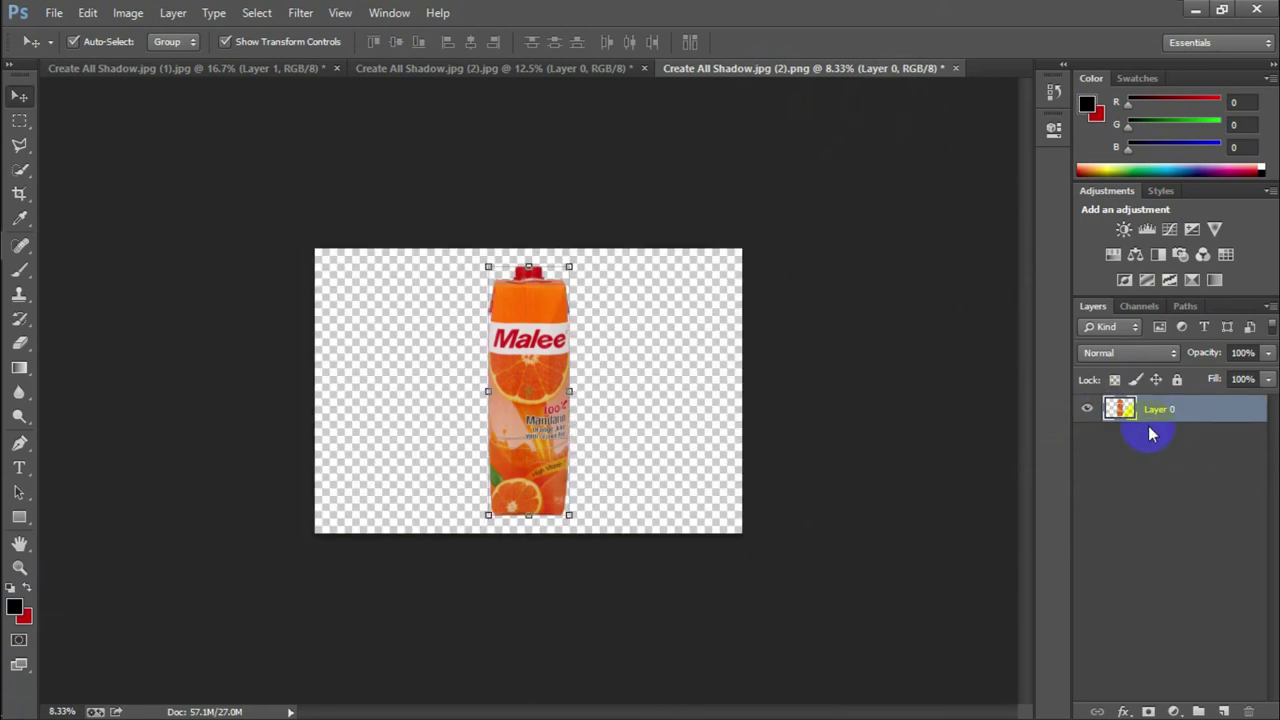
pyautogui.click(551, 70)
# Reposition the Malee carton near the canvas centre in the (2).jpg document.
pyautogui.moveTo(486, 337); pyautogui.dragTo(534, 270)
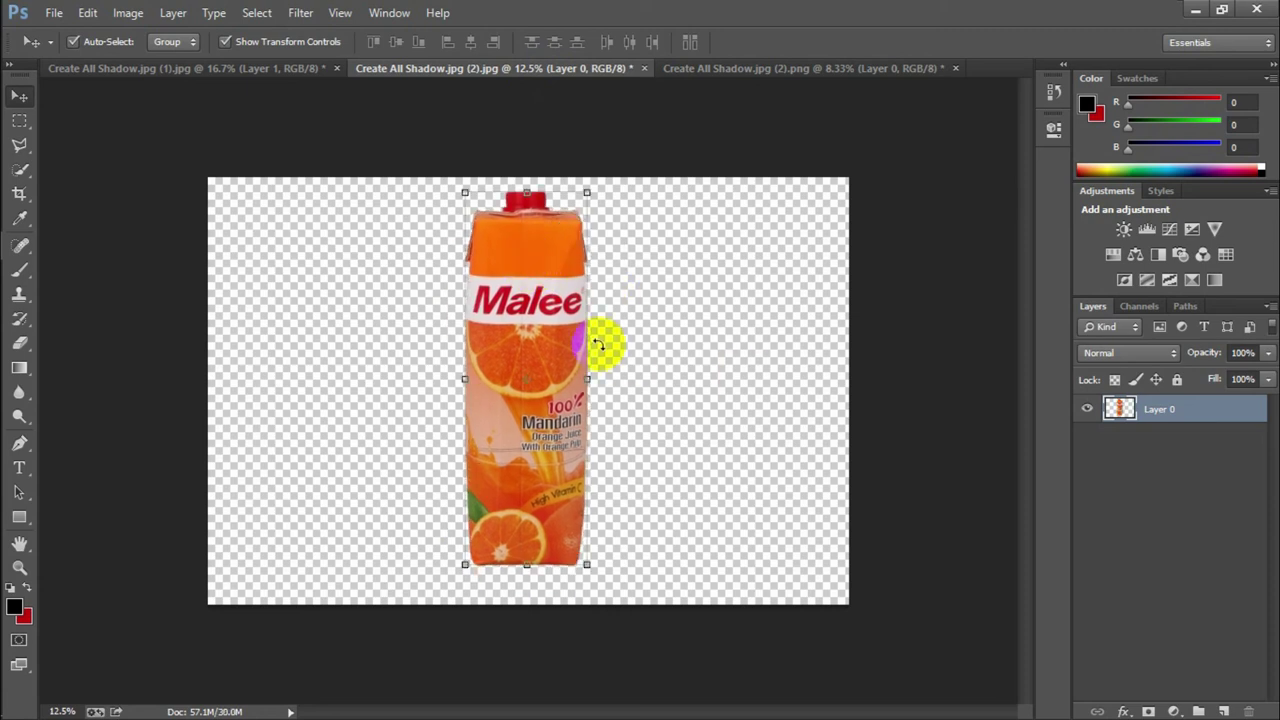
pyautogui.click(1243, 379)
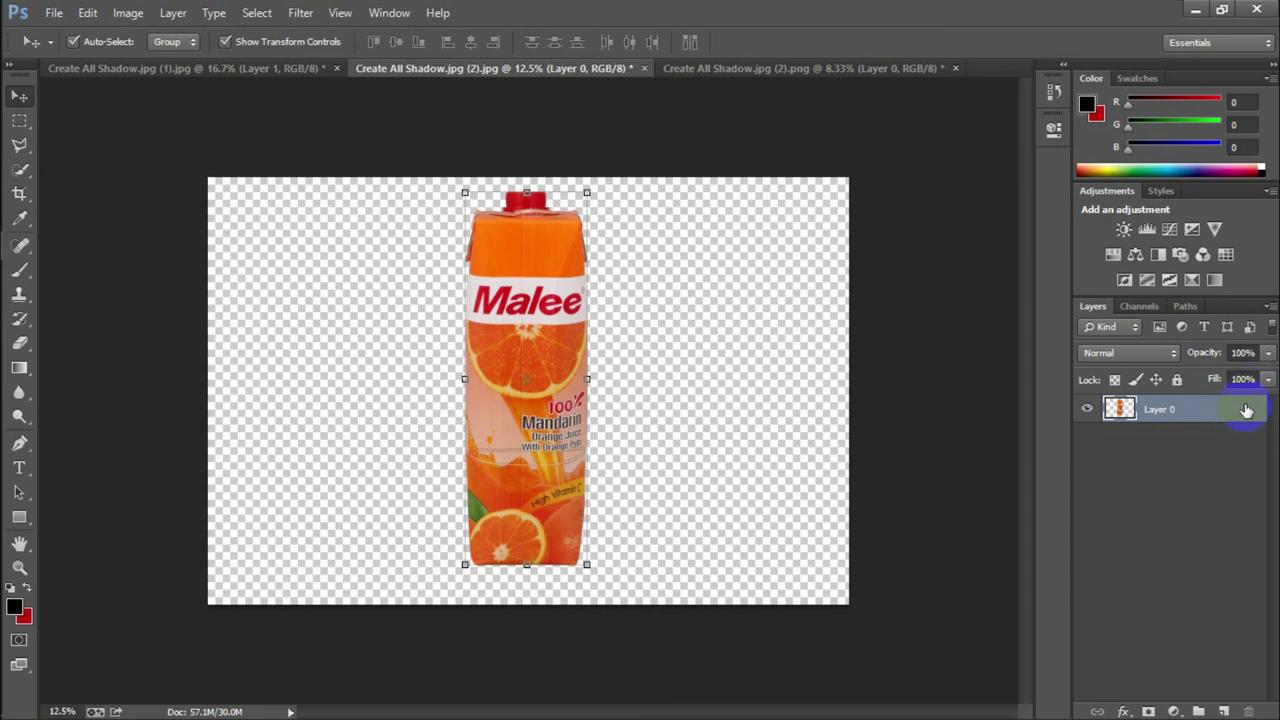
pyautogui.click(494, 334)
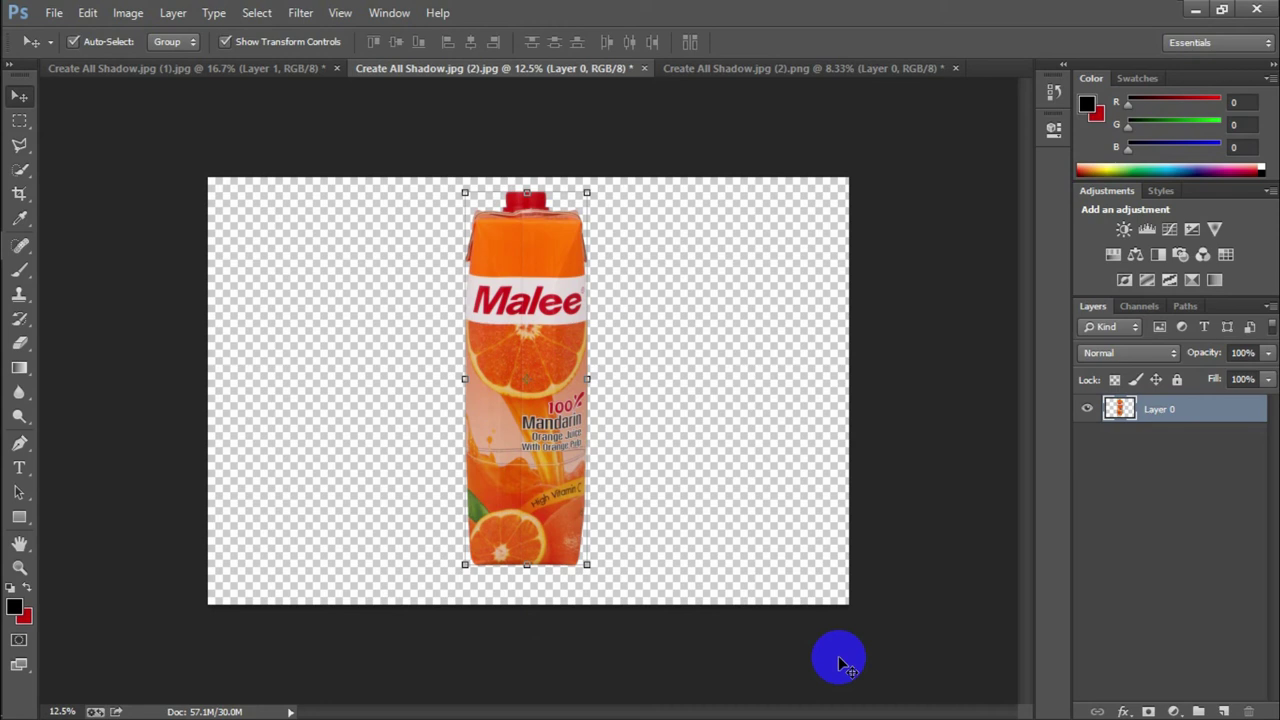
pyautogui.click(543, 394)
pyautogui.moveTo(548, 300)
pyautogui.mouseDown()
pyautogui.moveTo(492, 338)
pyautogui.moveTo(535, 298)
pyautogui.moveTo(550, 303)
pyautogui.mouseUp()
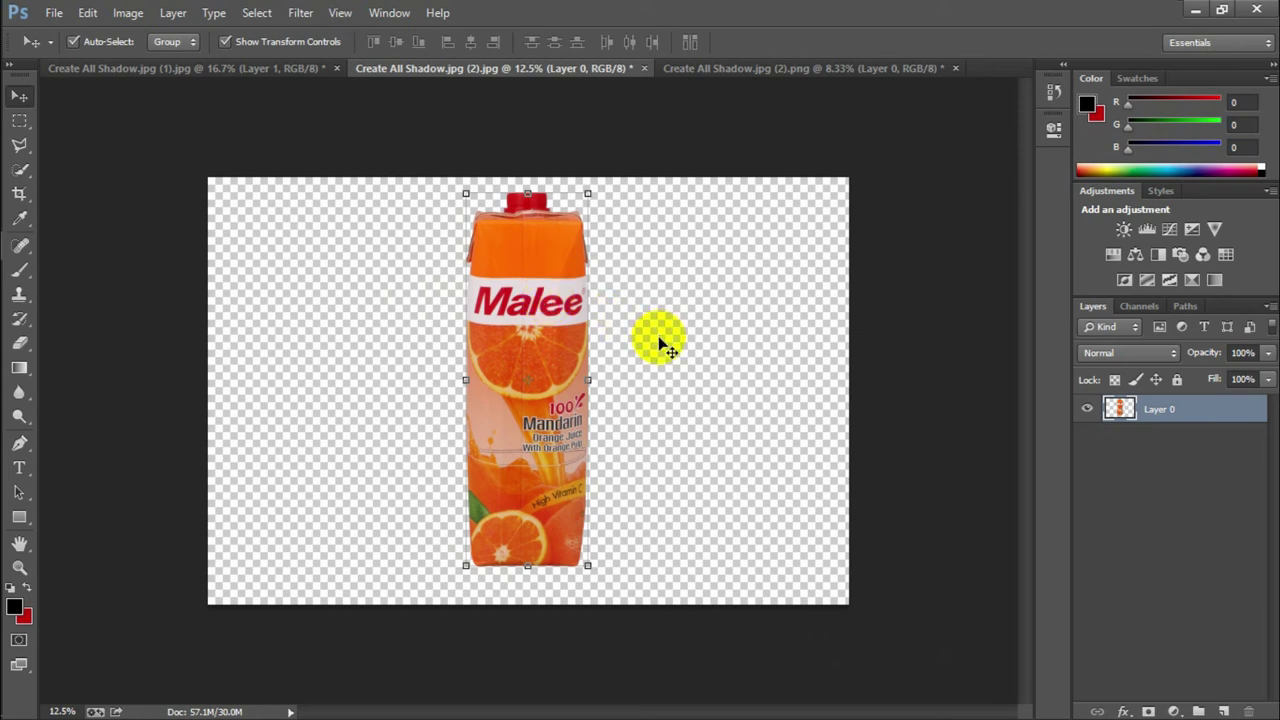
pyautogui.click(543, 363)
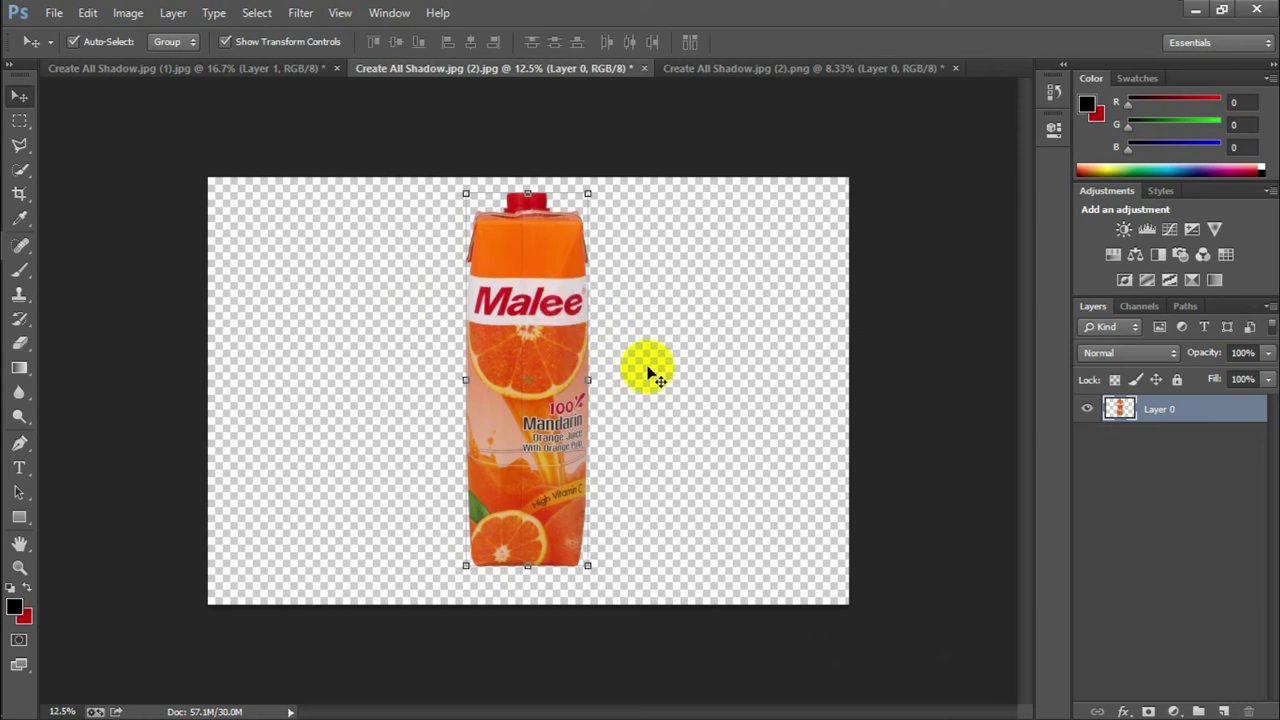
pyautogui.click(871, 571)
pyautogui.click(848, 531)
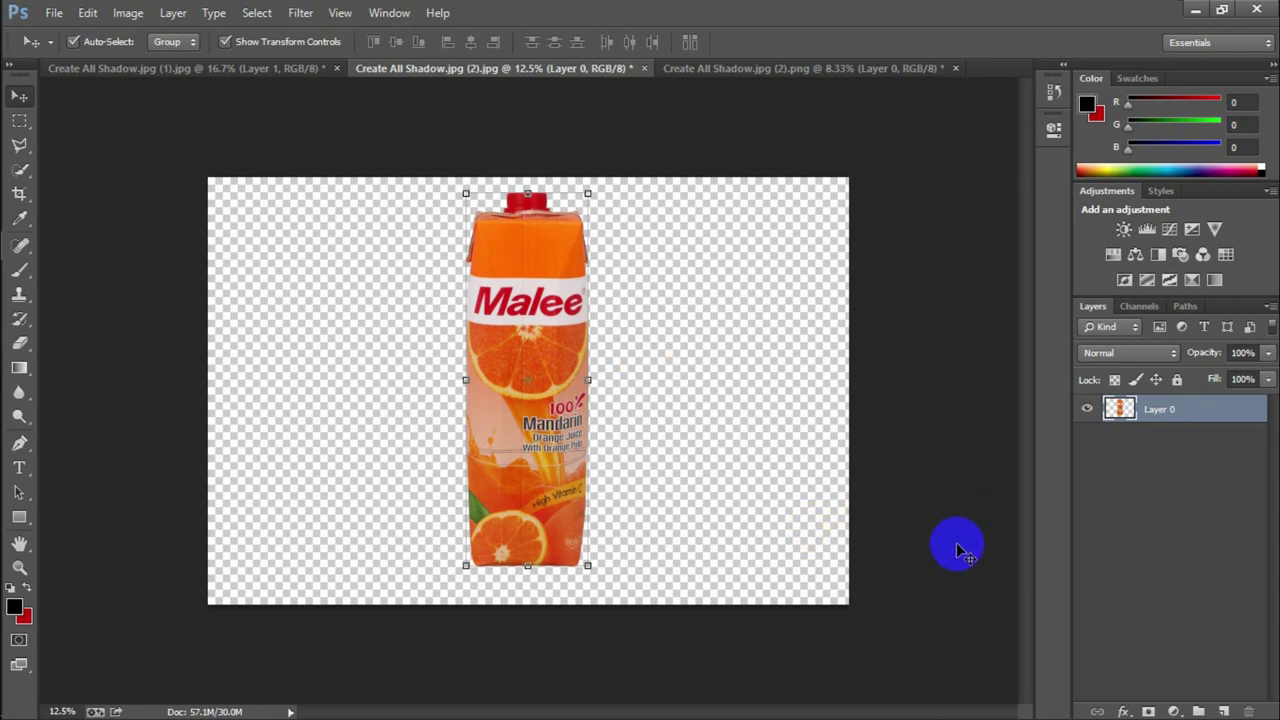
# Add a white Solid Color fill layer and place it beneath Layer 0.
pyautogui.click(1174, 711)
pyautogui.click(1105, 303)
pyautogui.click(494, 280)
pyautogui.click(977, 303)
pyautogui.press('v')
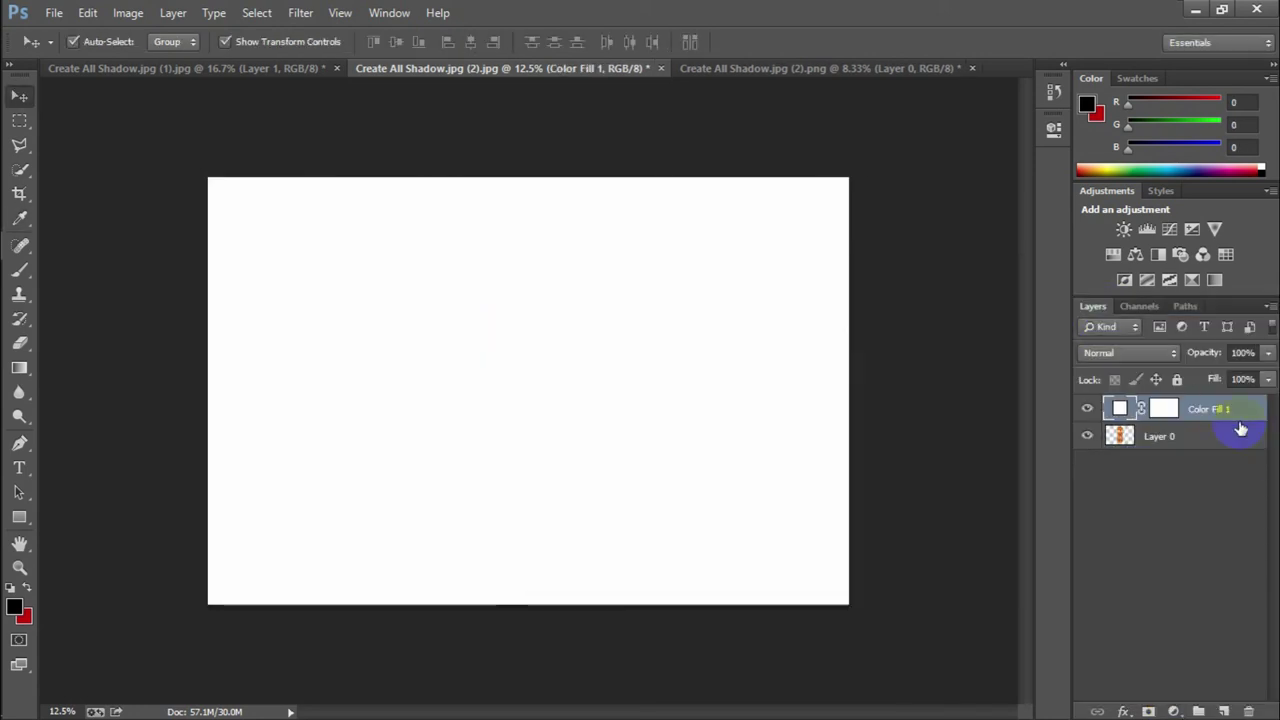
pyautogui.moveTo(1237, 411); pyautogui.dragTo(1226, 458)
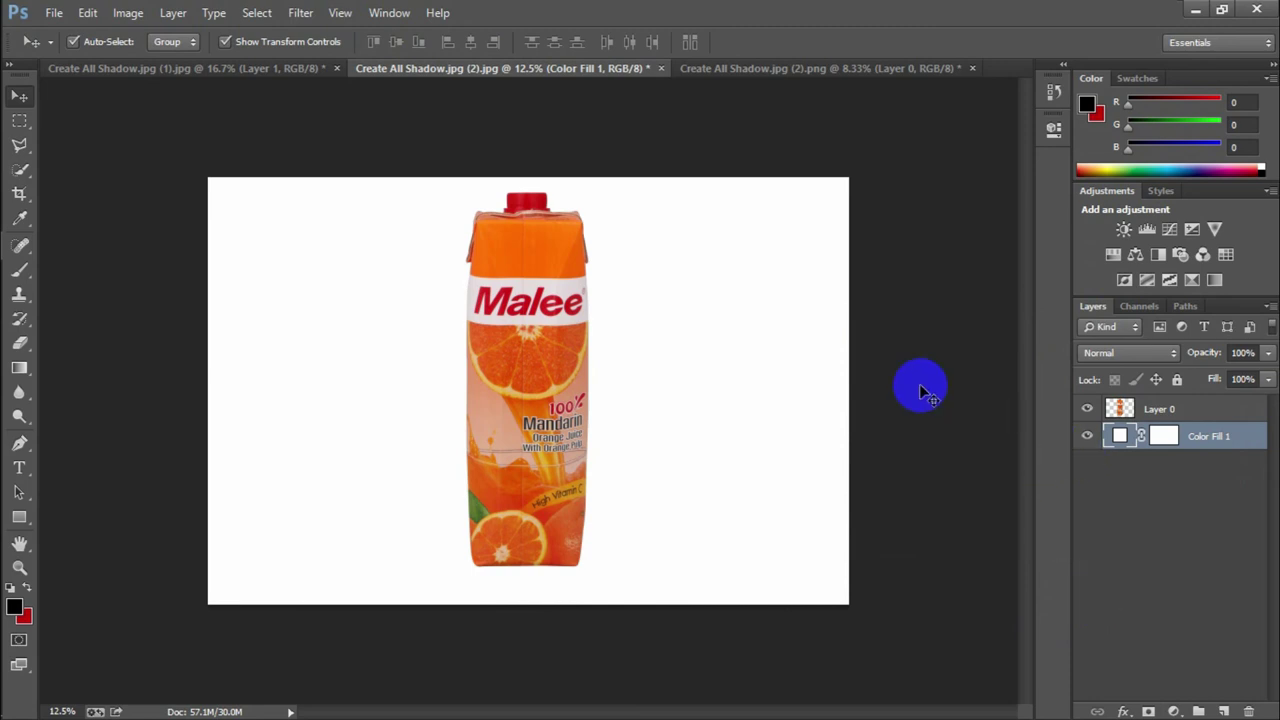
# Change the Color Fill 1 colour to muted red #ad4d4d.
pyautogui.doubleClick(1119, 435)
pyautogui.moveTo(832, 283); pyautogui.dragTo(1074, 363)
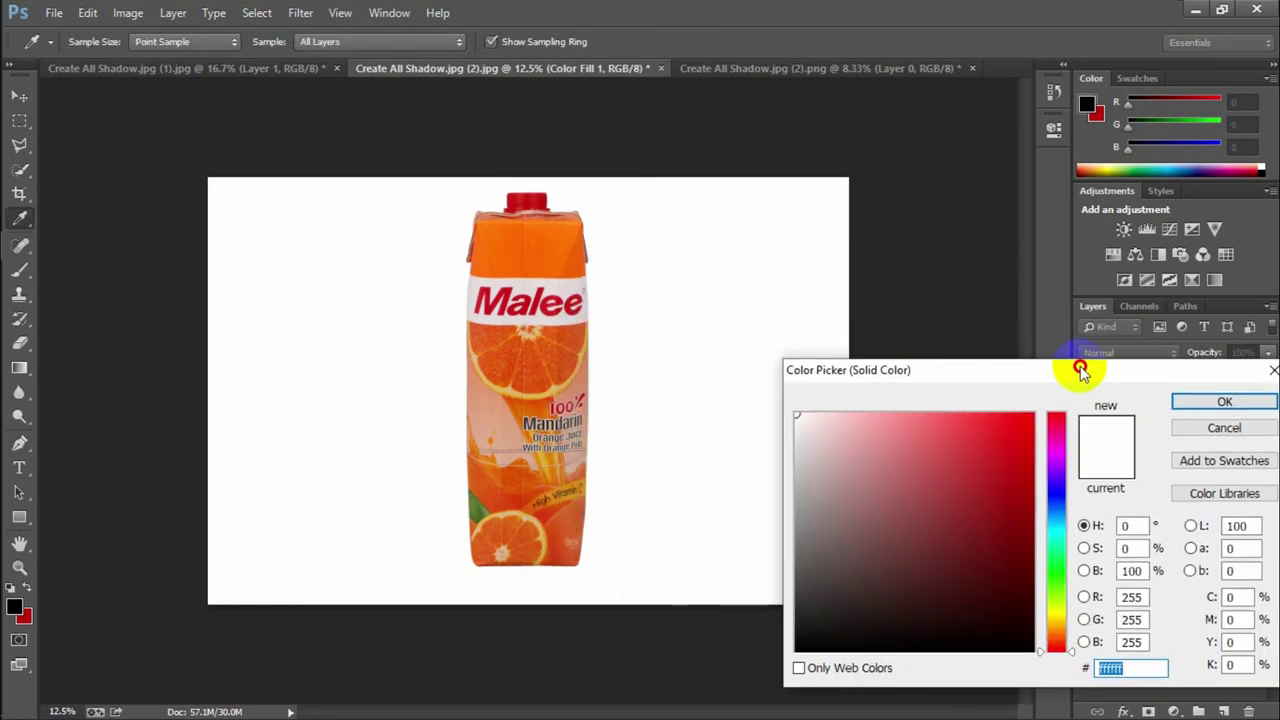
pyautogui.moveTo(997, 418)
pyautogui.mouseDown()
pyautogui.moveTo(1020, 514)
pyautogui.moveTo(951, 434)
pyautogui.moveTo(934, 569)
pyautogui.moveTo(972, 410)
pyautogui.moveTo(1040, 660)
pyautogui.mouseUp()
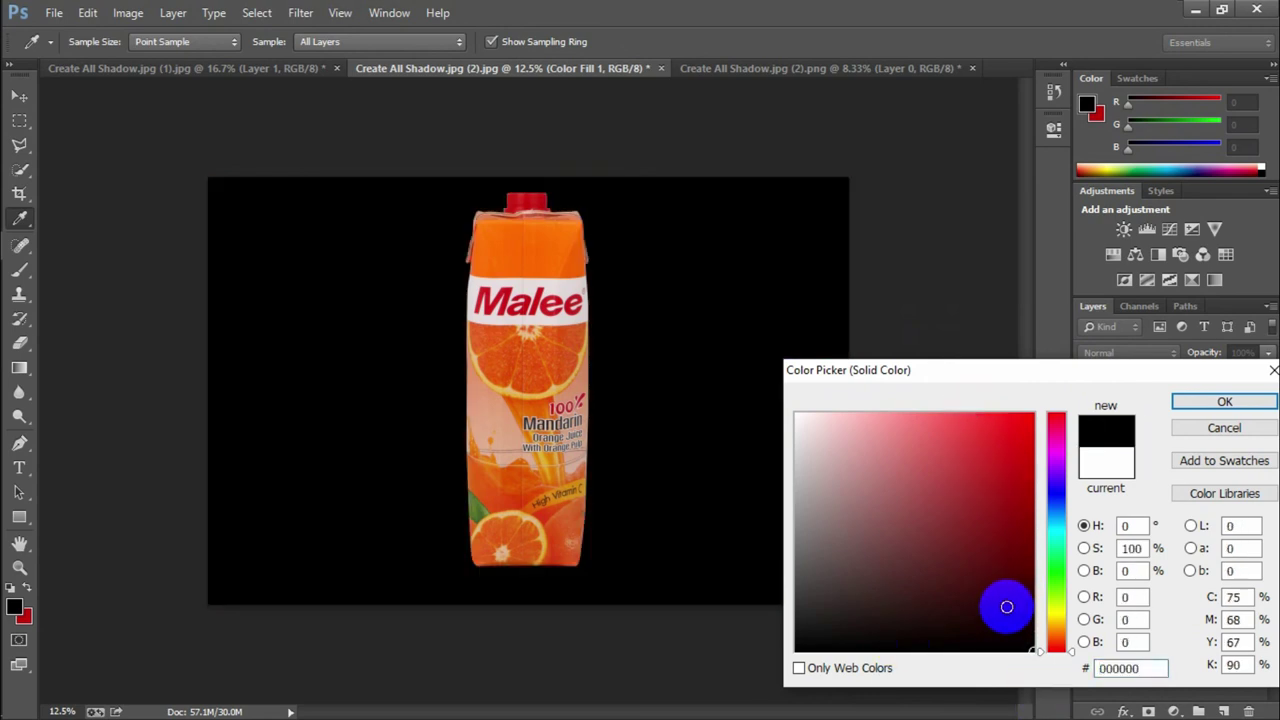
pyautogui.click(929, 489)
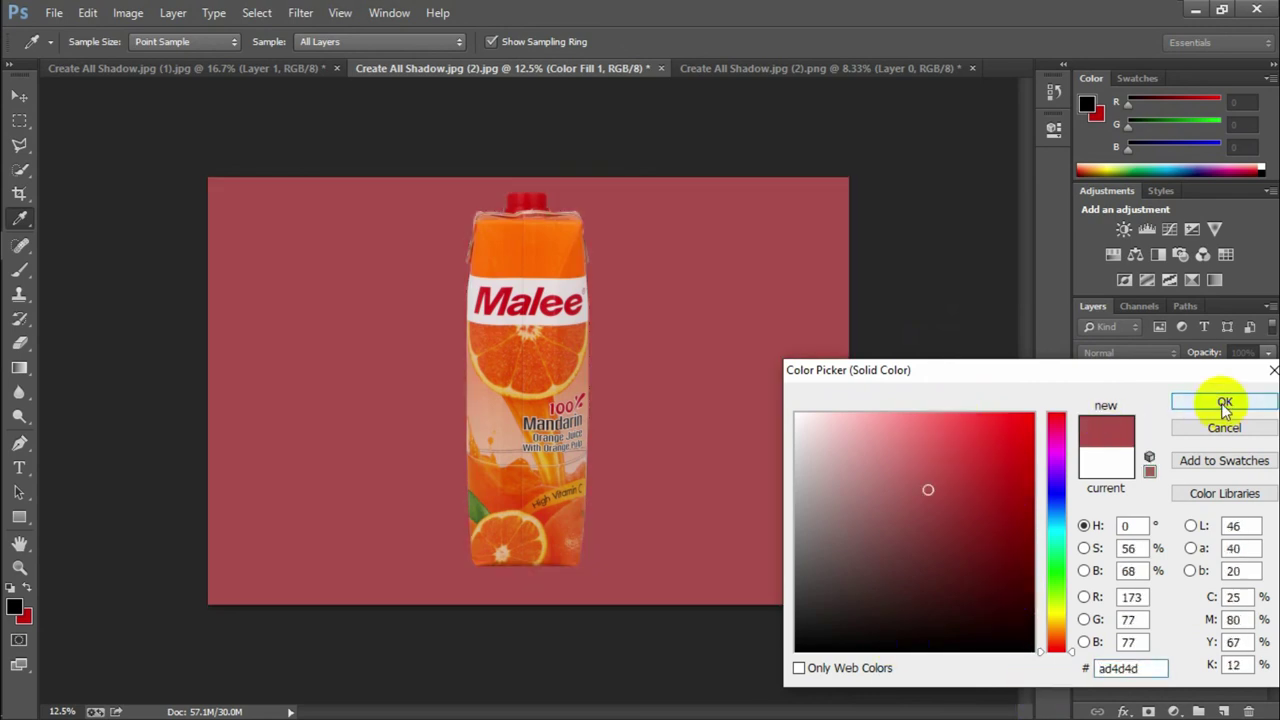
pyautogui.click(1222, 402)
pyautogui.click(1166, 432)
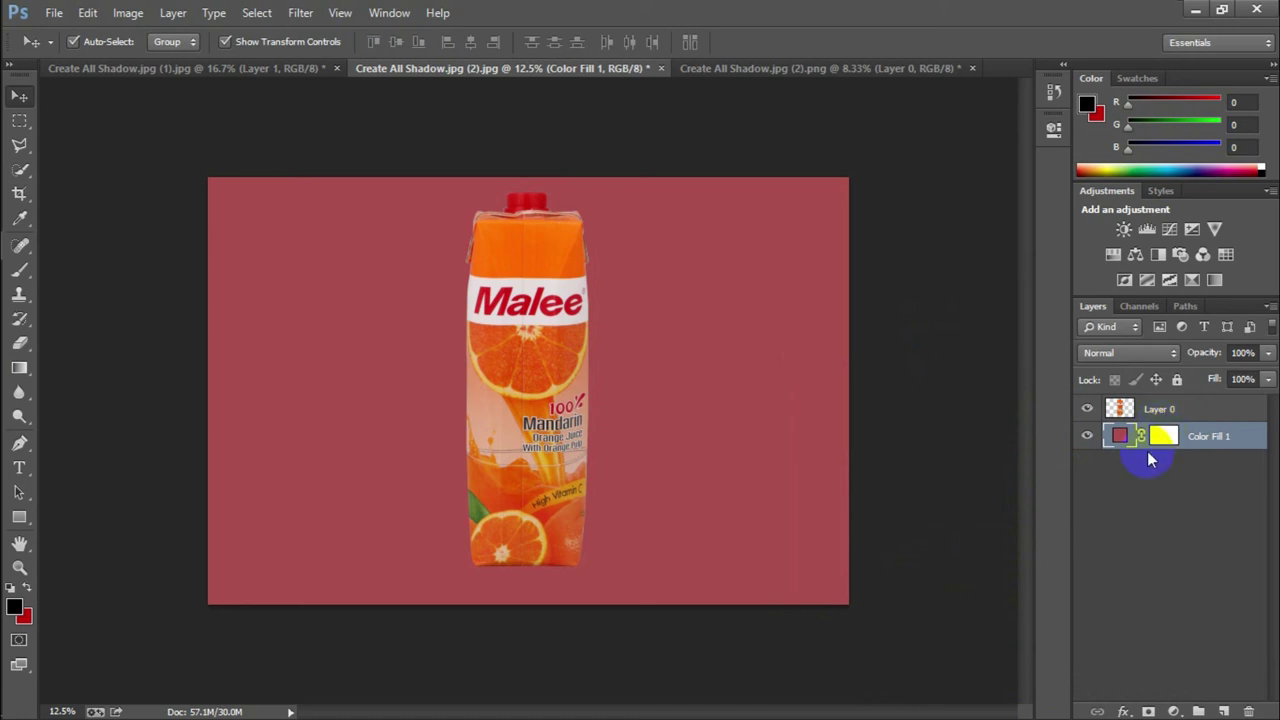
# Hide the EPITEX red Layer 1 and Background, then shift the Malee carton slightly left.
pyautogui.click(243, 70)
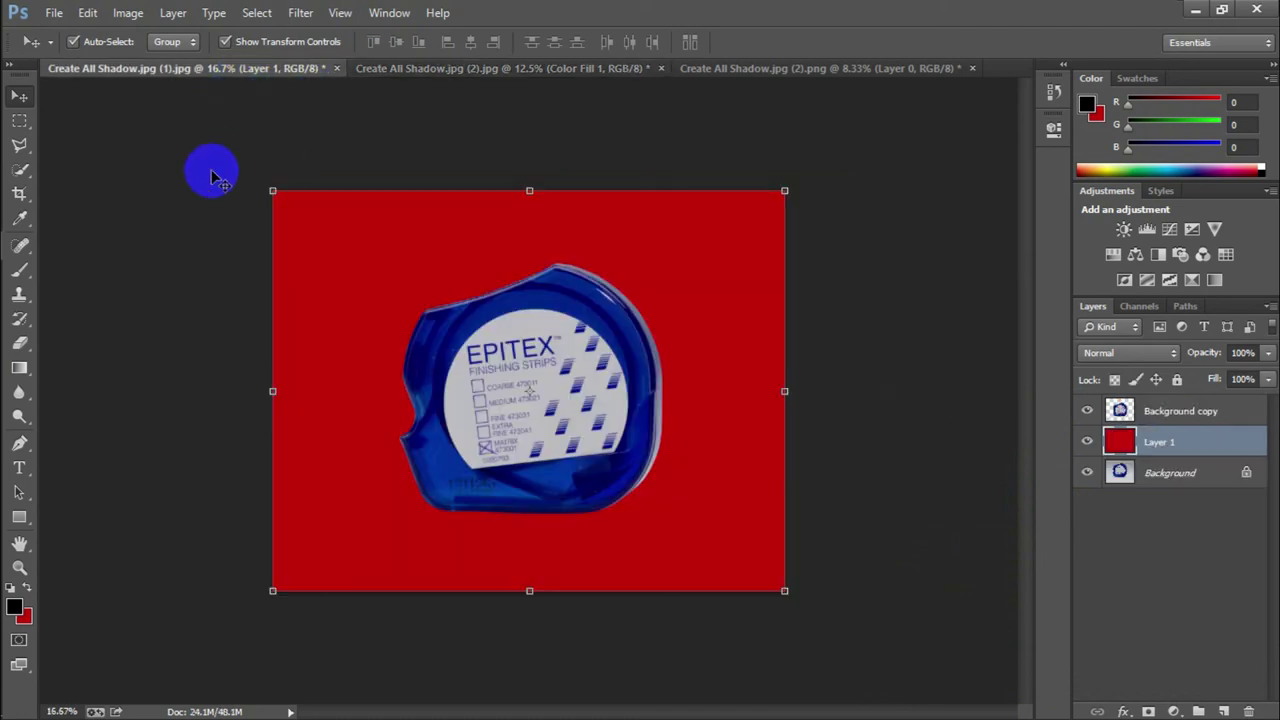
pyautogui.click(478, 70)
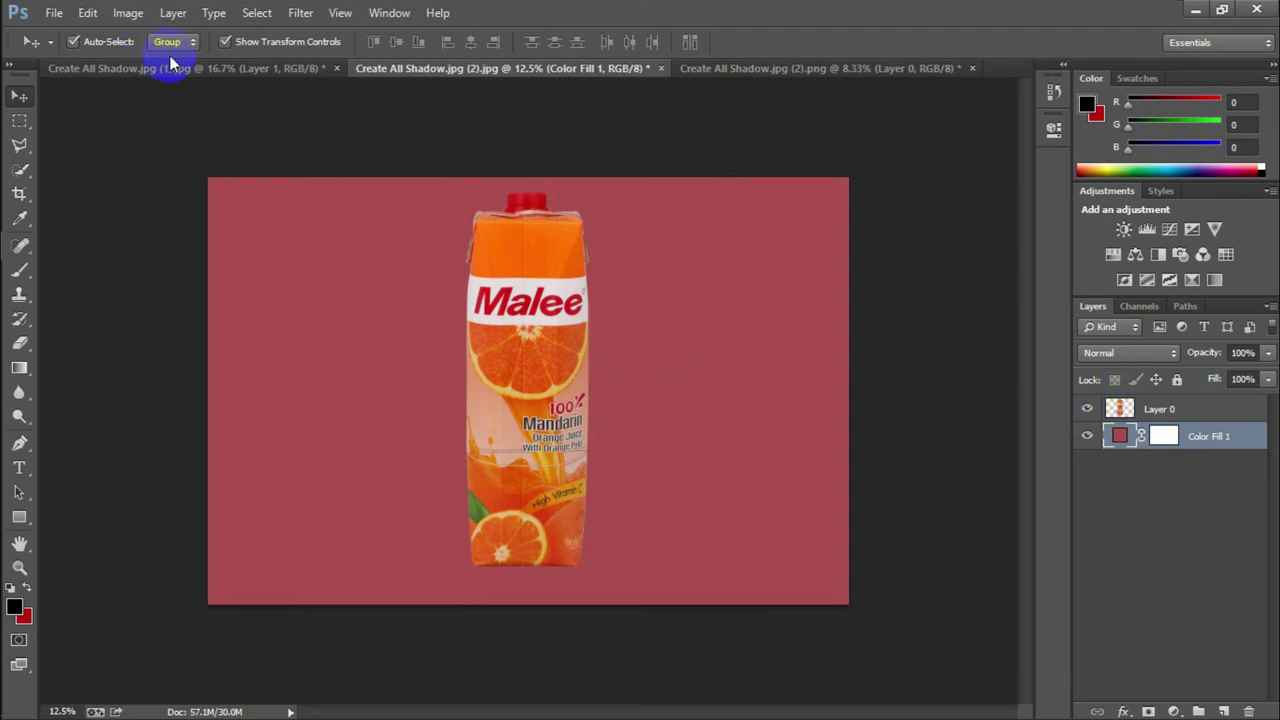
pyautogui.click(180, 70)
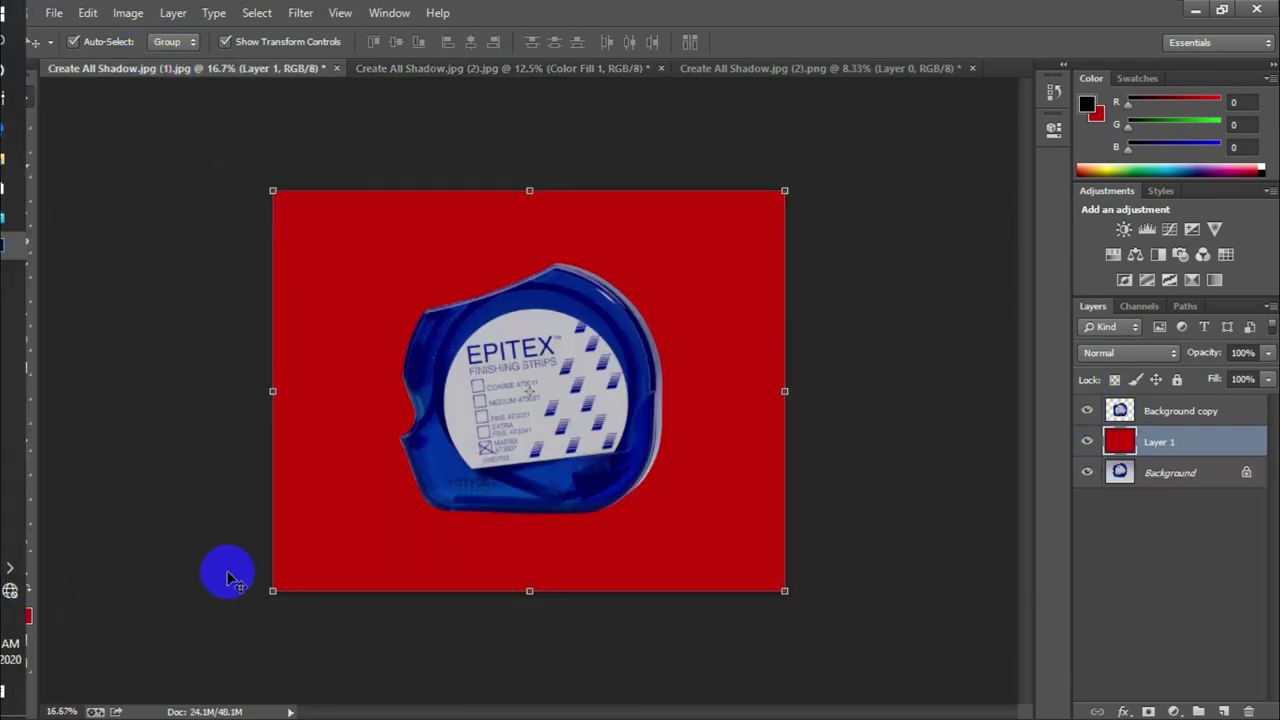
pyautogui.keyDown('ctrl'); pyautogui.click(1118, 411); pyautogui.keyUp('ctrl')
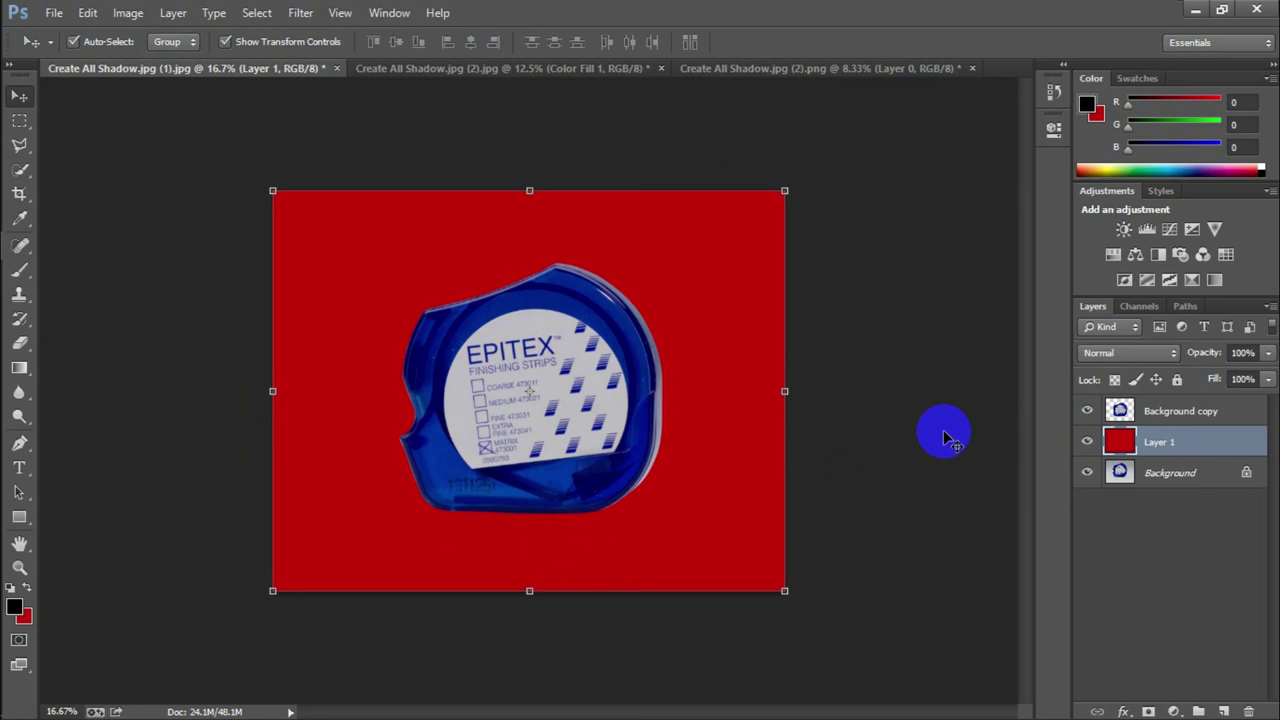
pyautogui.click(1087, 442)
pyautogui.click(1086, 472)
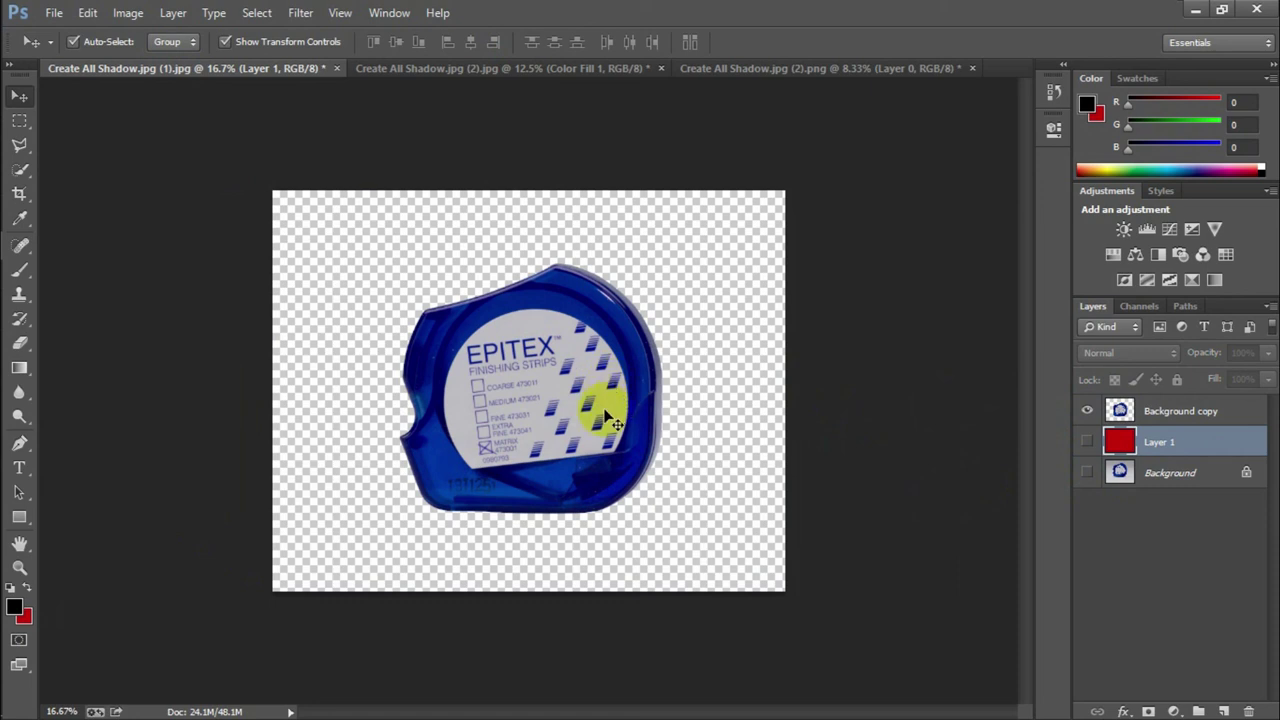
pyautogui.click(486, 68)
pyautogui.moveTo(497, 348)
pyautogui.mouseDown()
pyautogui.moveTo(486, 329)
pyautogui.moveTo(486, 360)
pyautogui.moveTo(497, 360)
pyautogui.mouseUp()
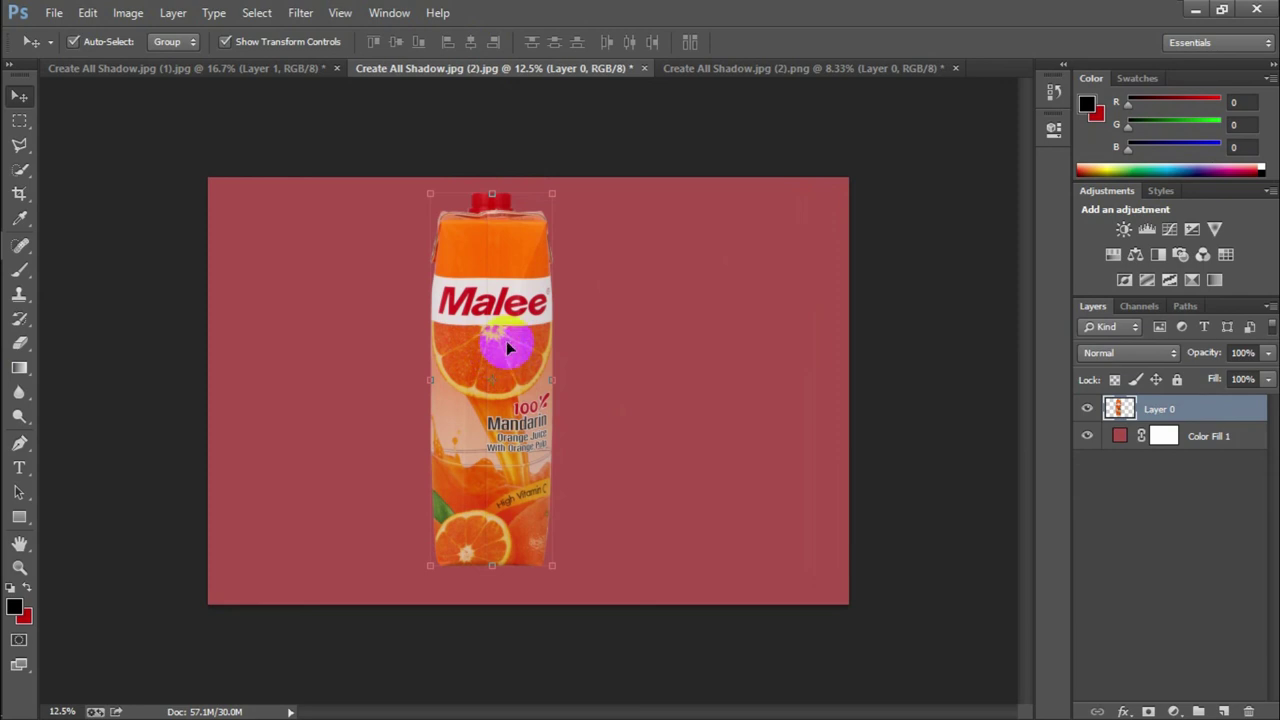
# Delete the Color Fill 1 layer and reposition the carton.
pyautogui.click(1222, 445)
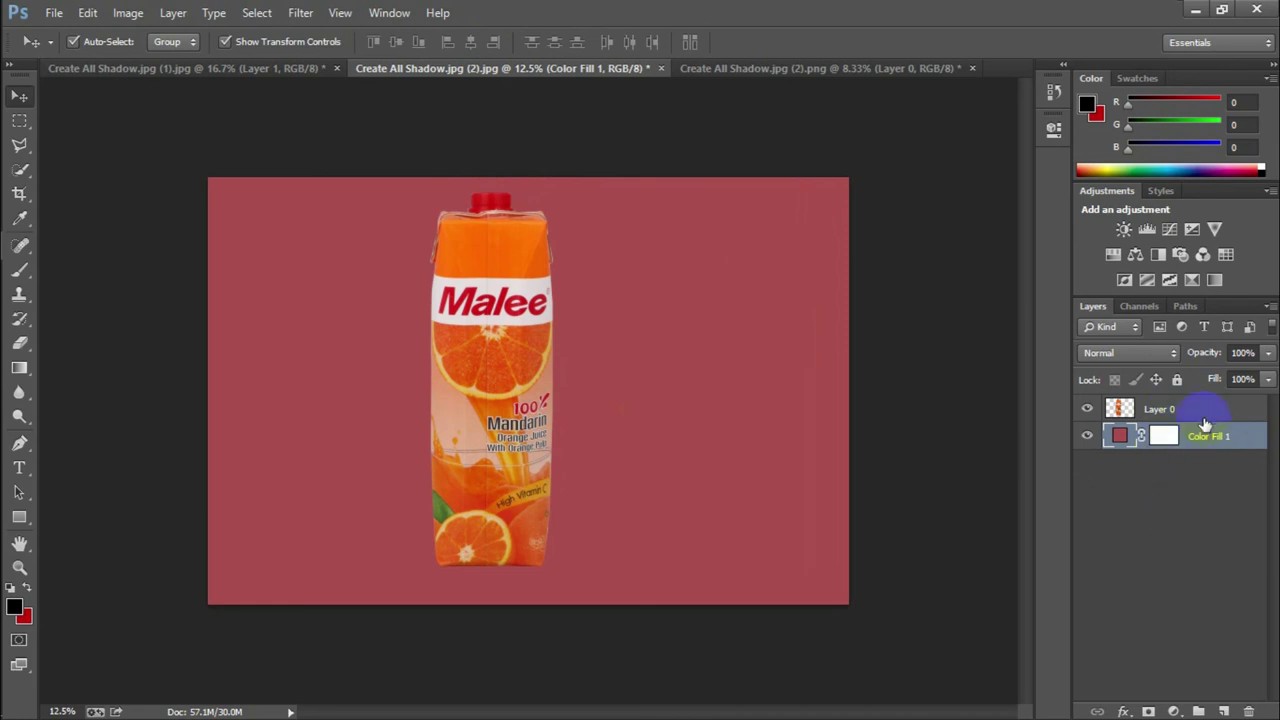
pyautogui.moveTo(1160, 447); pyautogui.dragTo(1248, 711)
pyautogui.click(497, 333)
pyautogui.moveTo(497, 333); pyautogui.dragTo(478, 290)
# Attempt to save the carton's Work Path, cancel, and undo twice to restore it.
pyautogui.click(1185, 306)
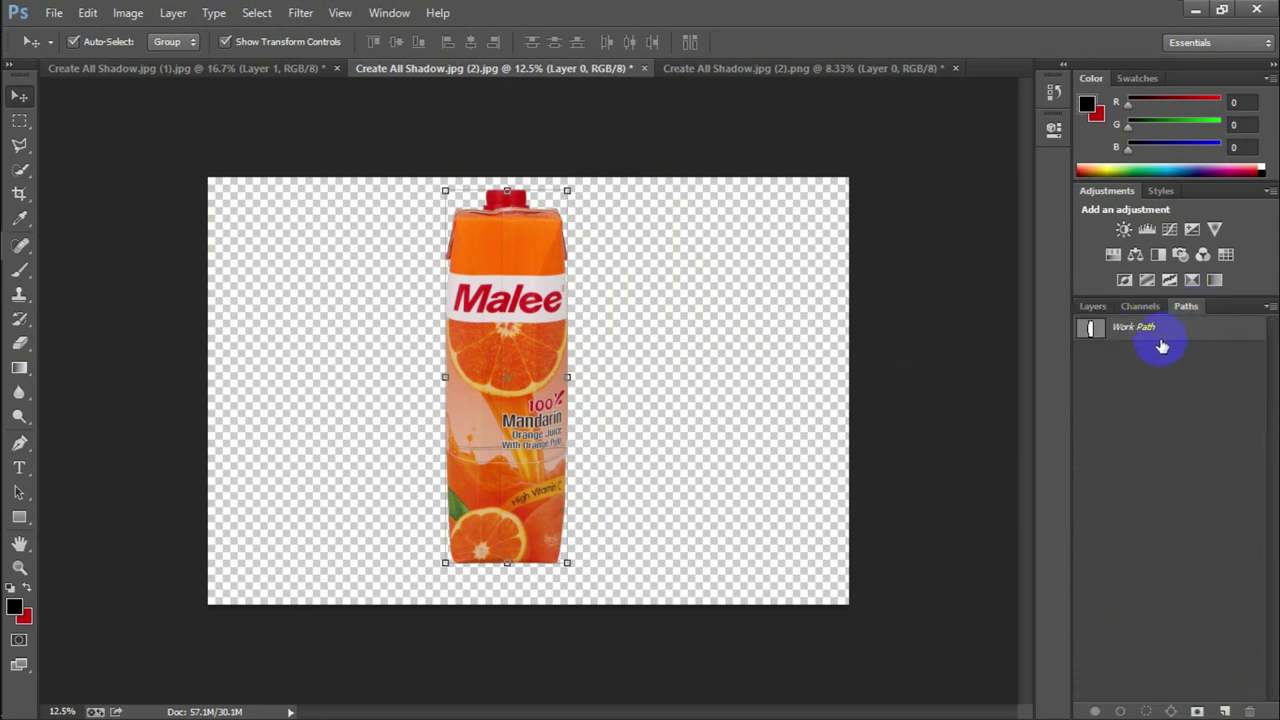
pyautogui.click(1137, 333)
pyautogui.doubleClick(1088, 332)
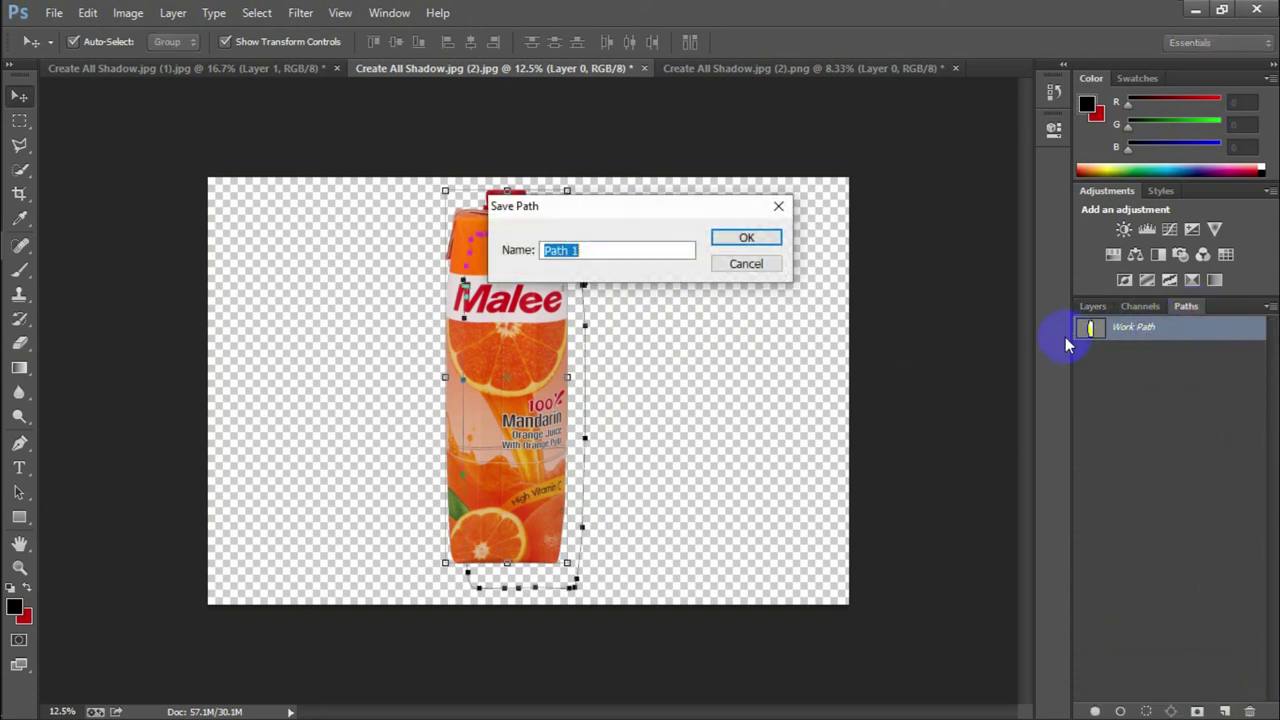
pyautogui.click(745, 263)
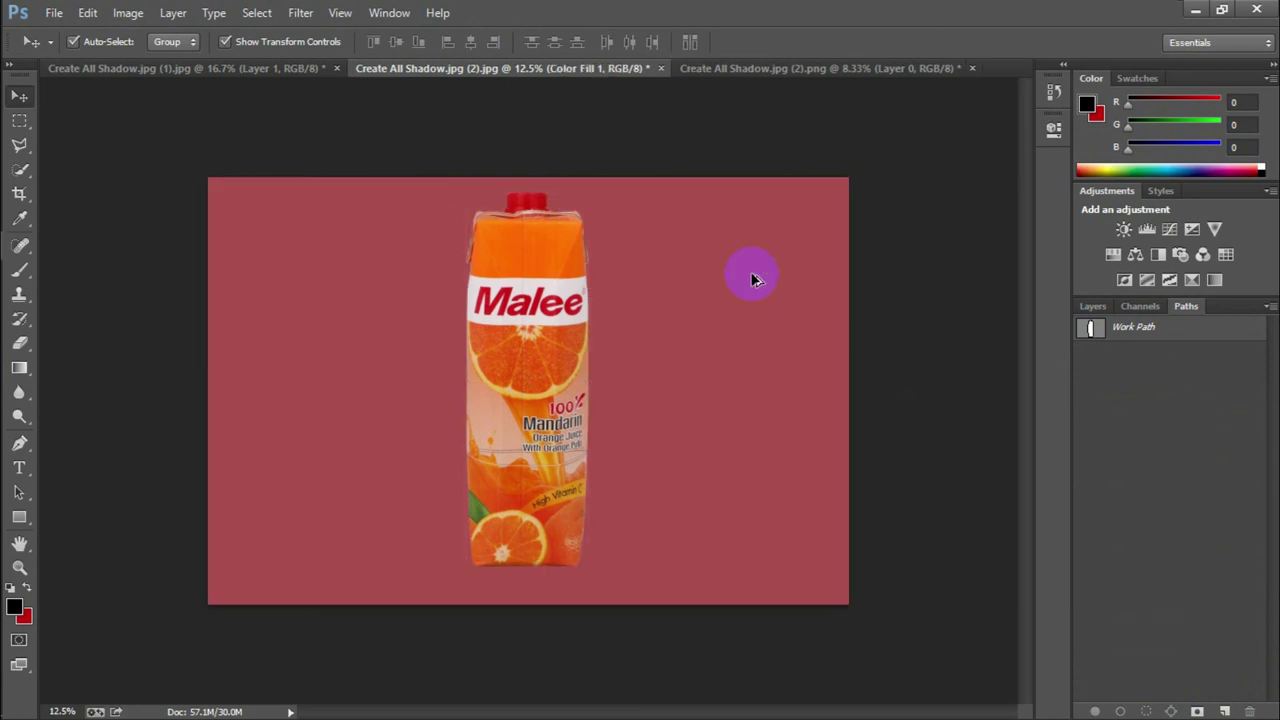
pyautogui.hotkey('ctrl', 'alt', 'z')
pyautogui.hotkey('ctrl', 'alt', 'z')
pyautogui.hotkey('ctrl', 'alt', 'z')
pyautogui.hotkey('ctrl', 'alt', 'z')
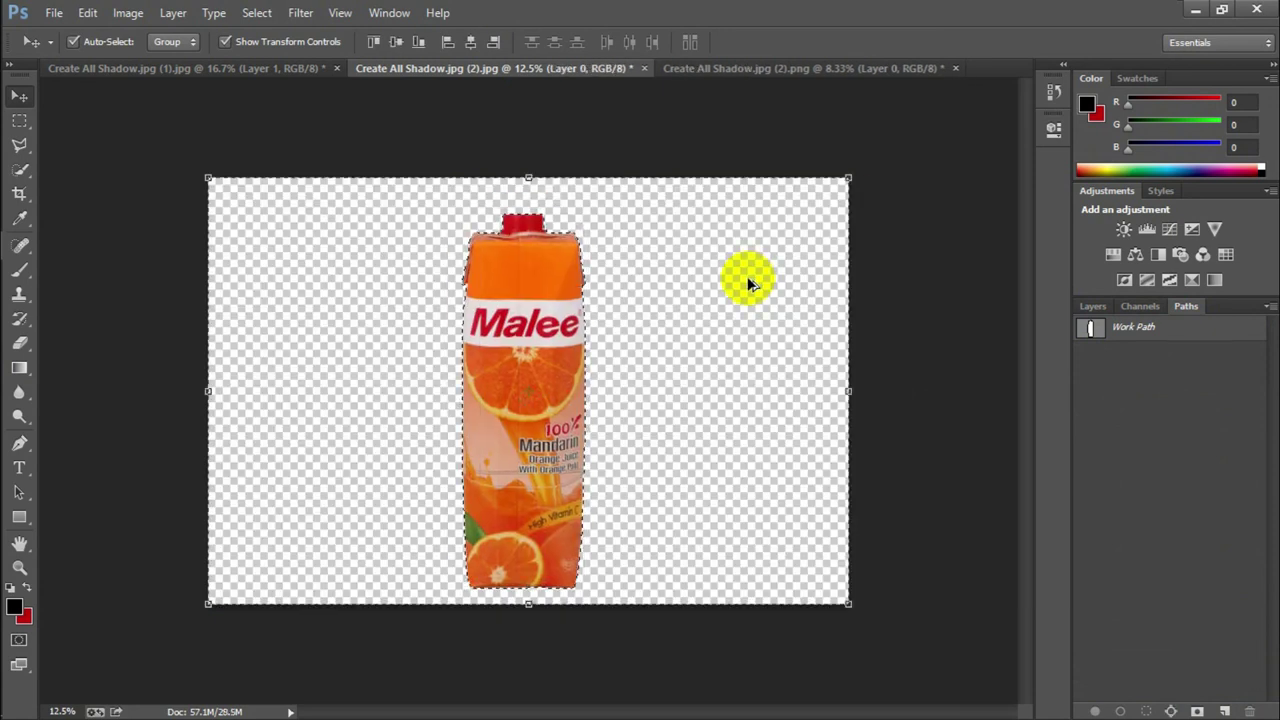
pyautogui.hotkey('ctrl', 'alt', 'z')
pyautogui.hotkey('ctrl', 'alt', 'z')
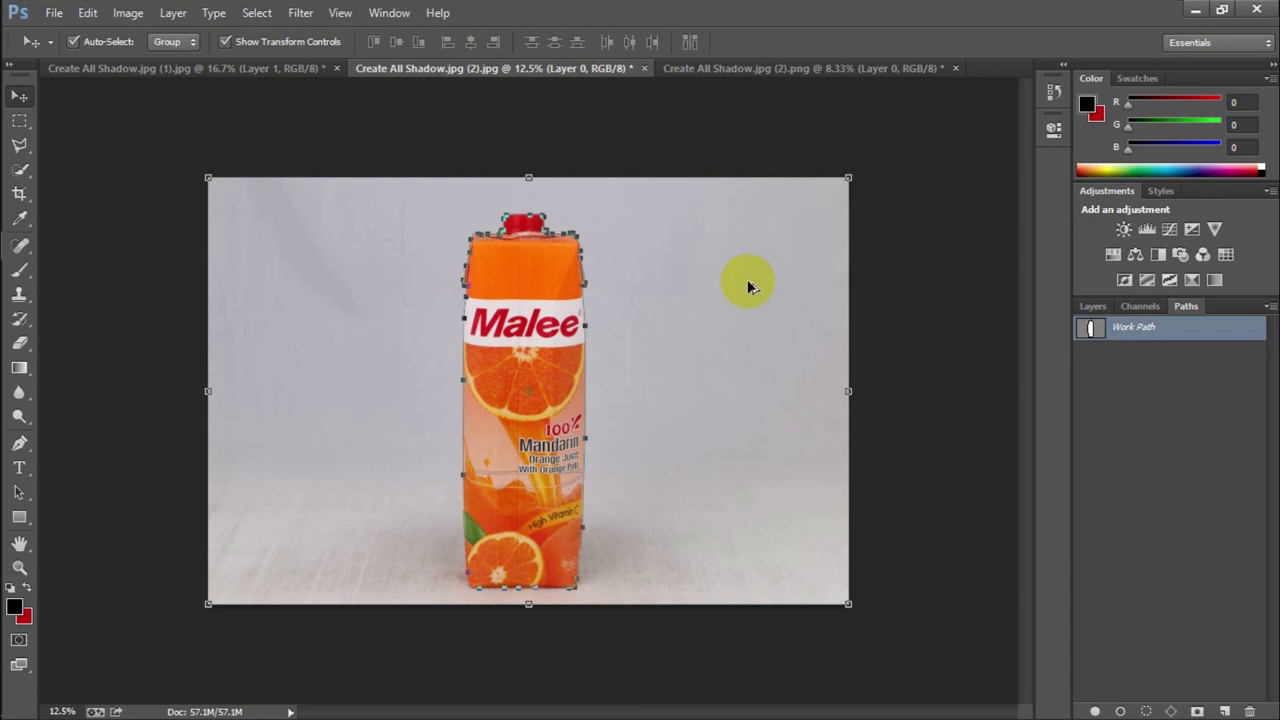
# Save the carton's Work Path as Path 1.
pyautogui.click(1092, 307)
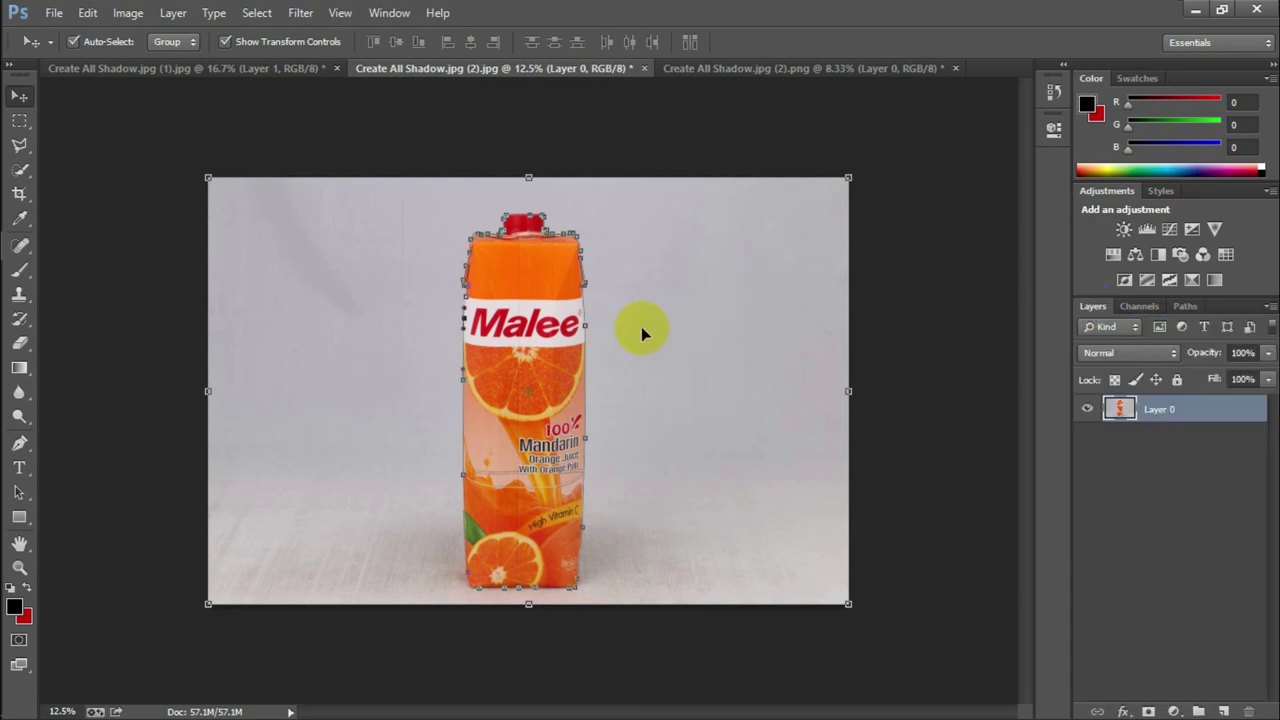
pyautogui.click(540, 370)
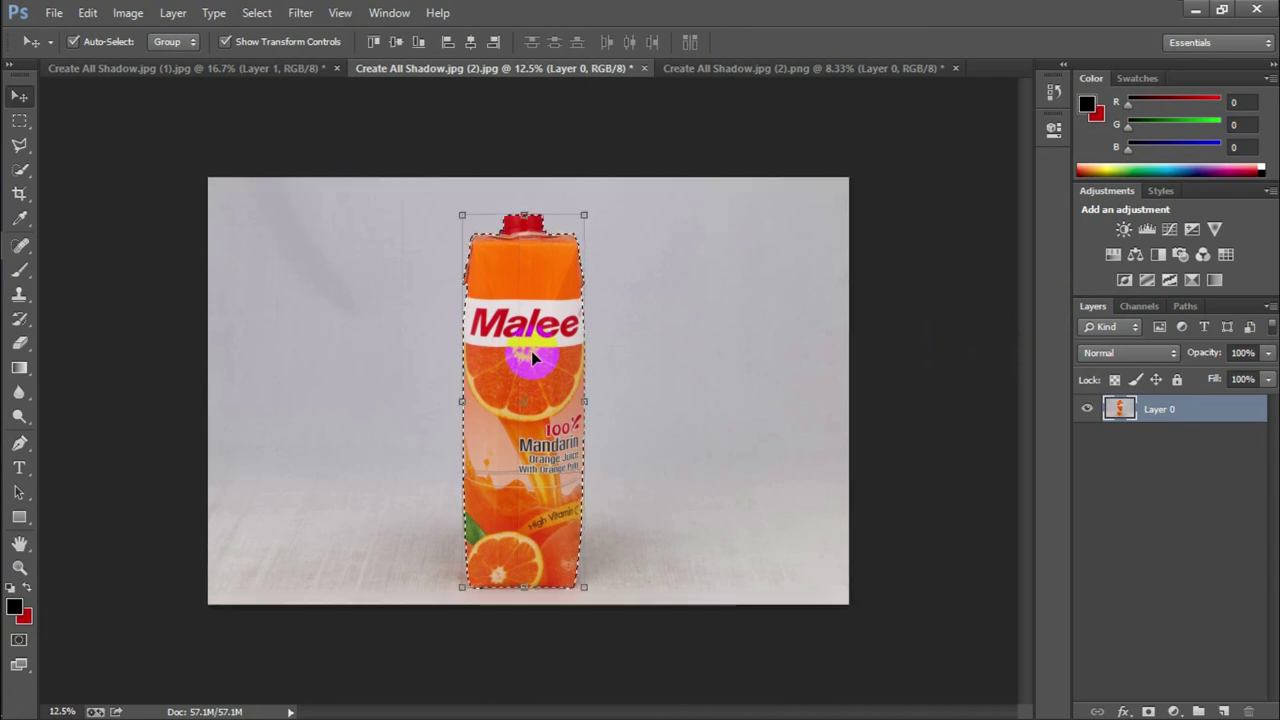
pyautogui.click(1186, 307)
pyautogui.doubleClick(1169, 333)
pyautogui.click(742, 237)
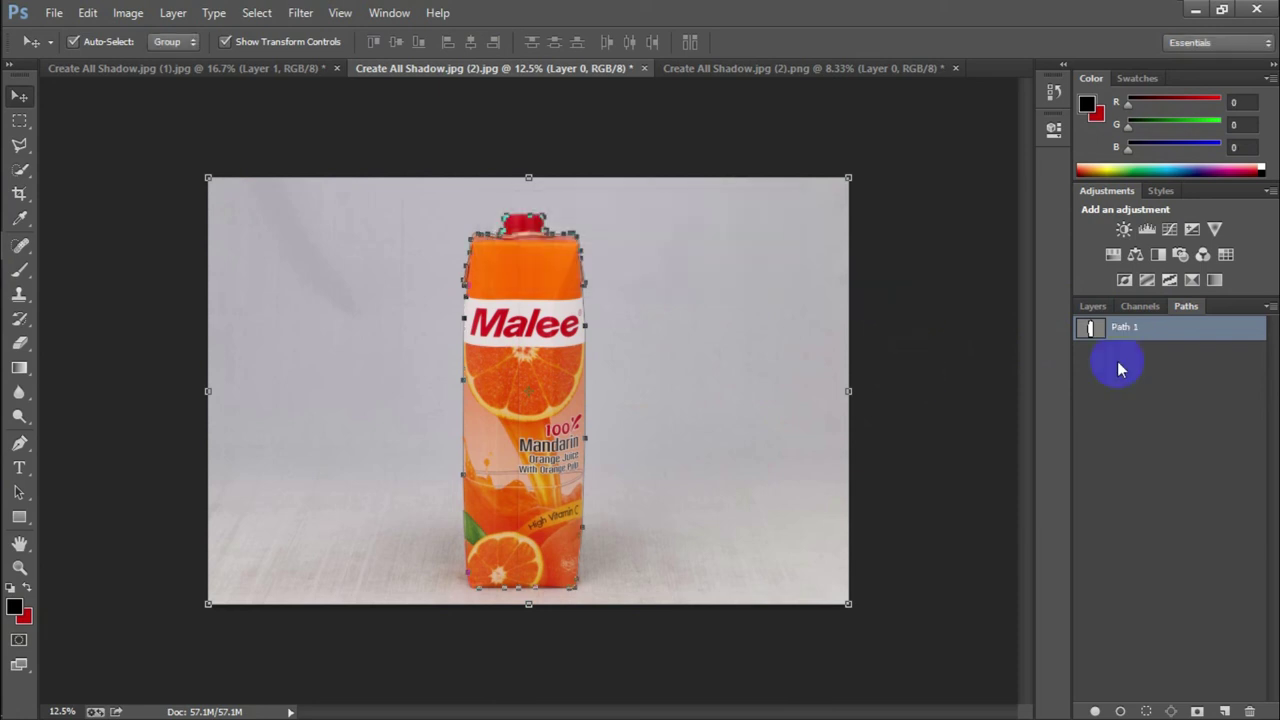
pyautogui.click(1124, 327)
# Load Path 1 as a selection, invert it, and delete the background to transparency.
pyautogui.click(1093, 306)
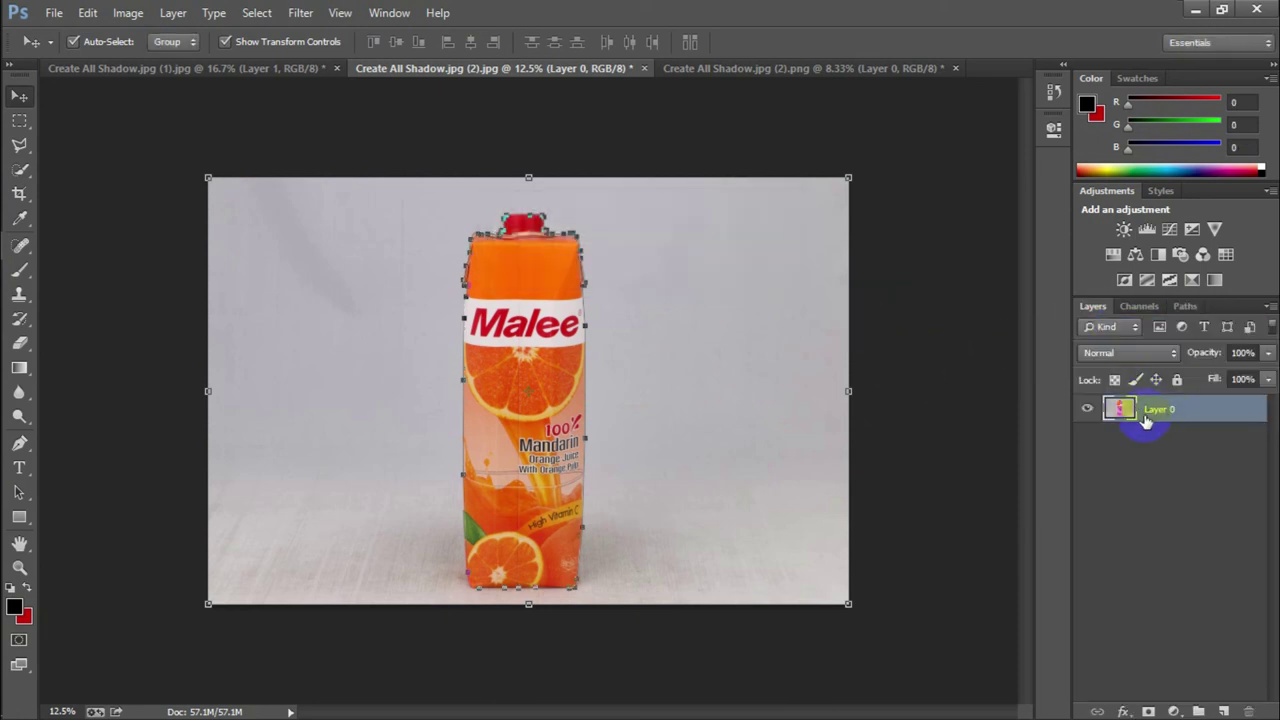
pyautogui.click(1145, 420)
pyautogui.hotkey('ctrl', 'Return')
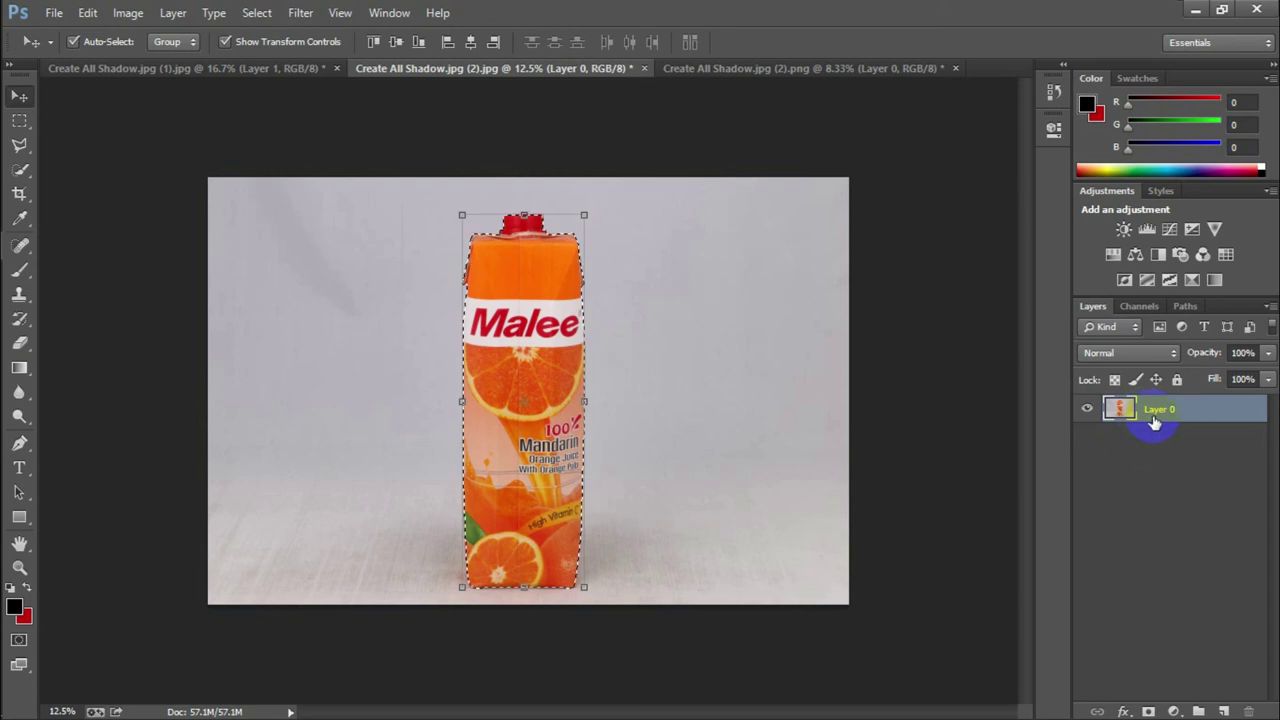
pyautogui.hotkey('ctrl', 'shift', 'i')
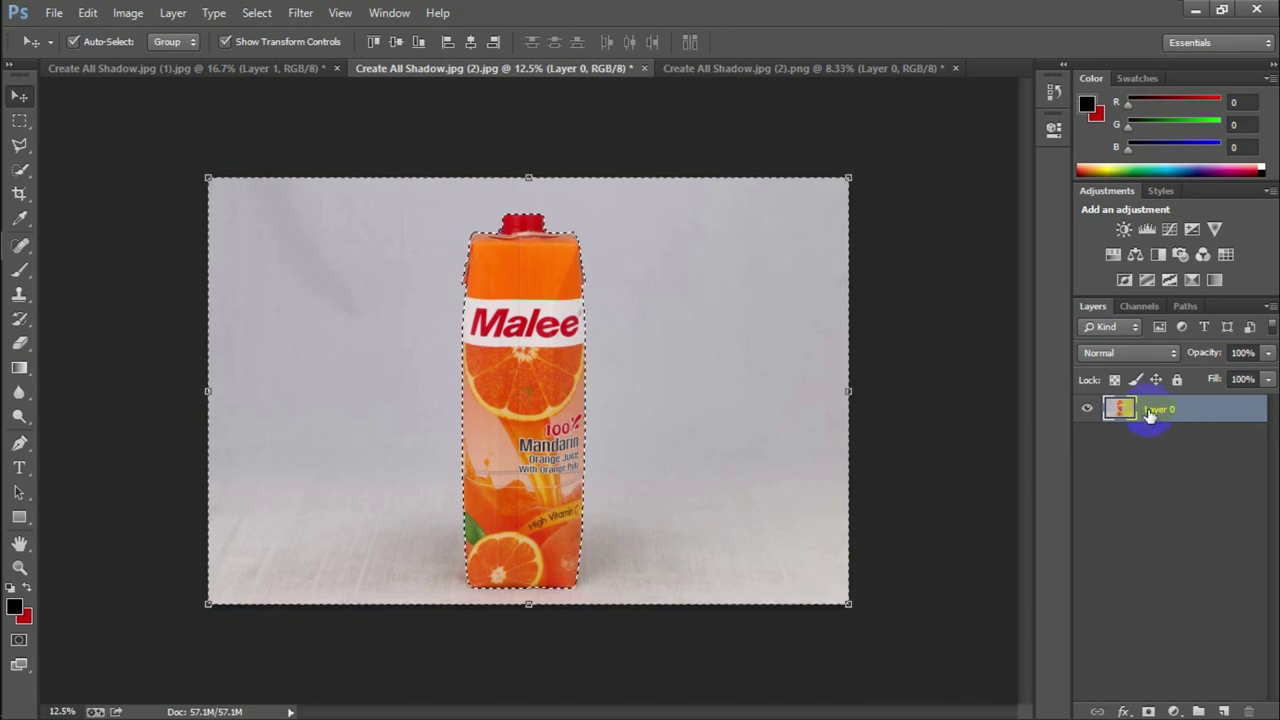
pyautogui.press('Delete')
pyautogui.hotkey('ctrl', 'd')
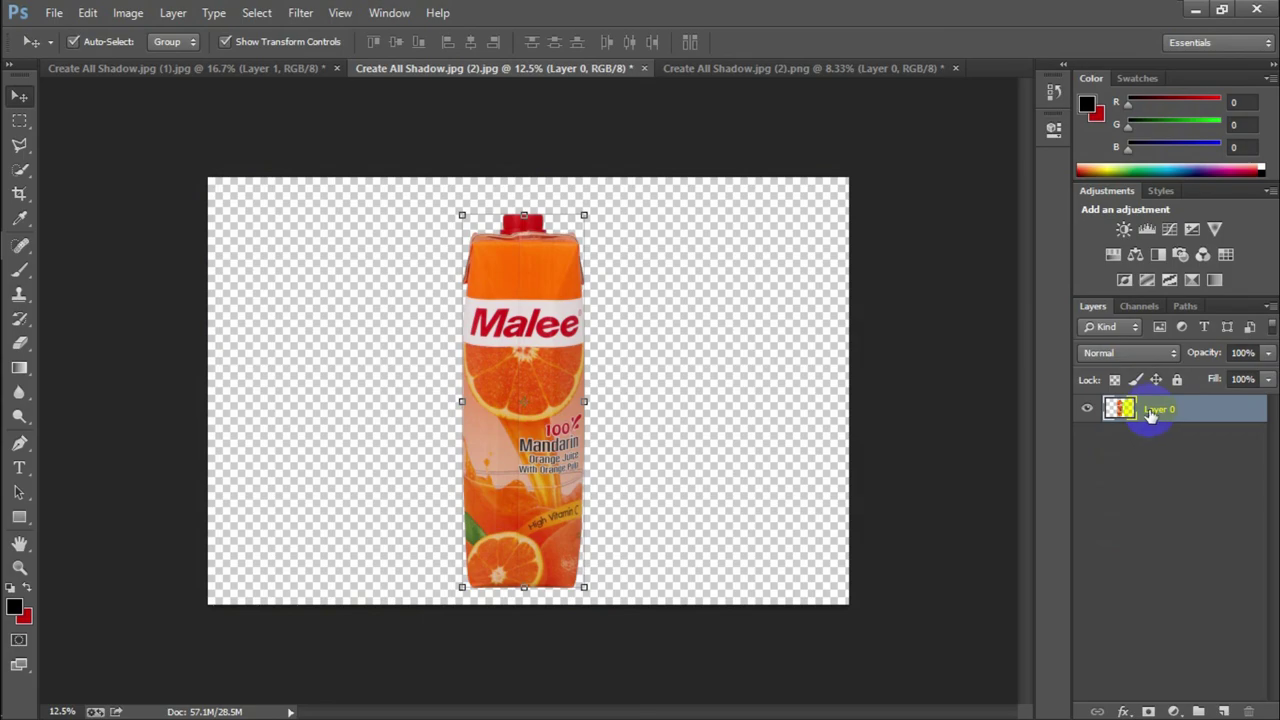
pyautogui.hotkey('ctrl', 'shift', 's')
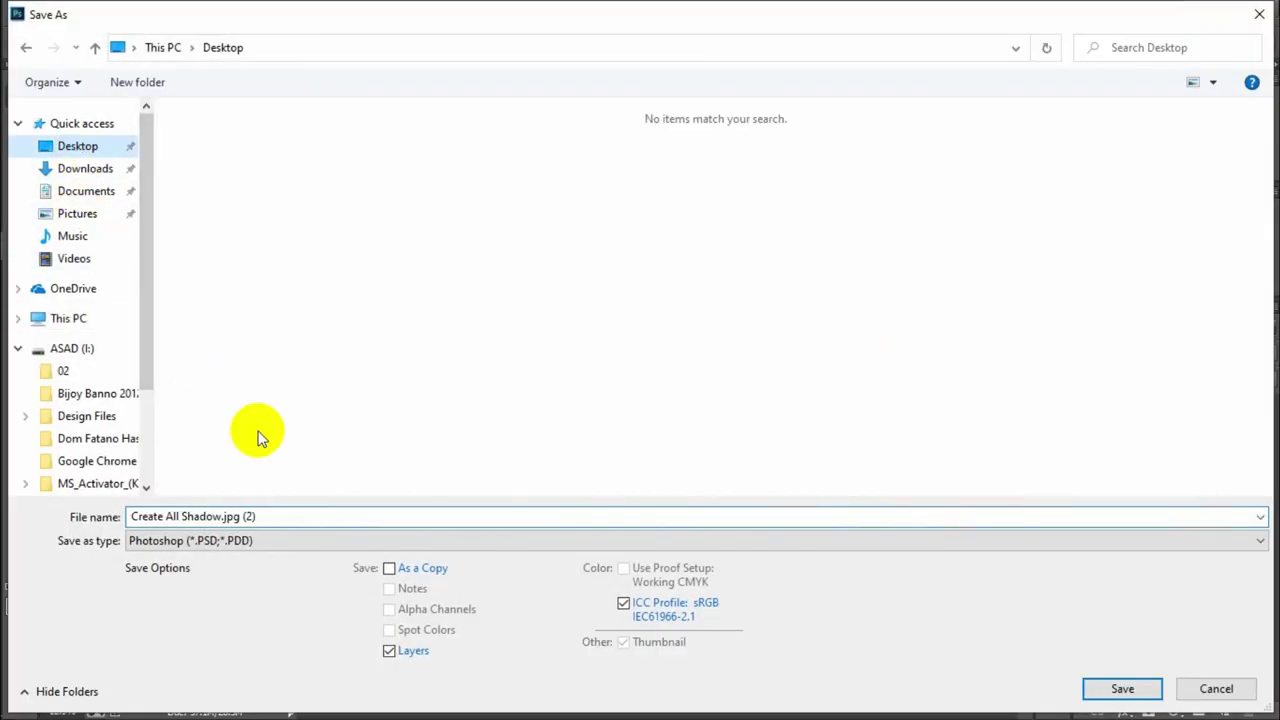
# Save the cut-out carton as a JPEG named '2' with the default JPEG options.
pyautogui.click(277, 537)
pyautogui.click(337, 349)
pyautogui.tripleClick(254, 510)
pyautogui.write('2')
pyautogui.press('Return')
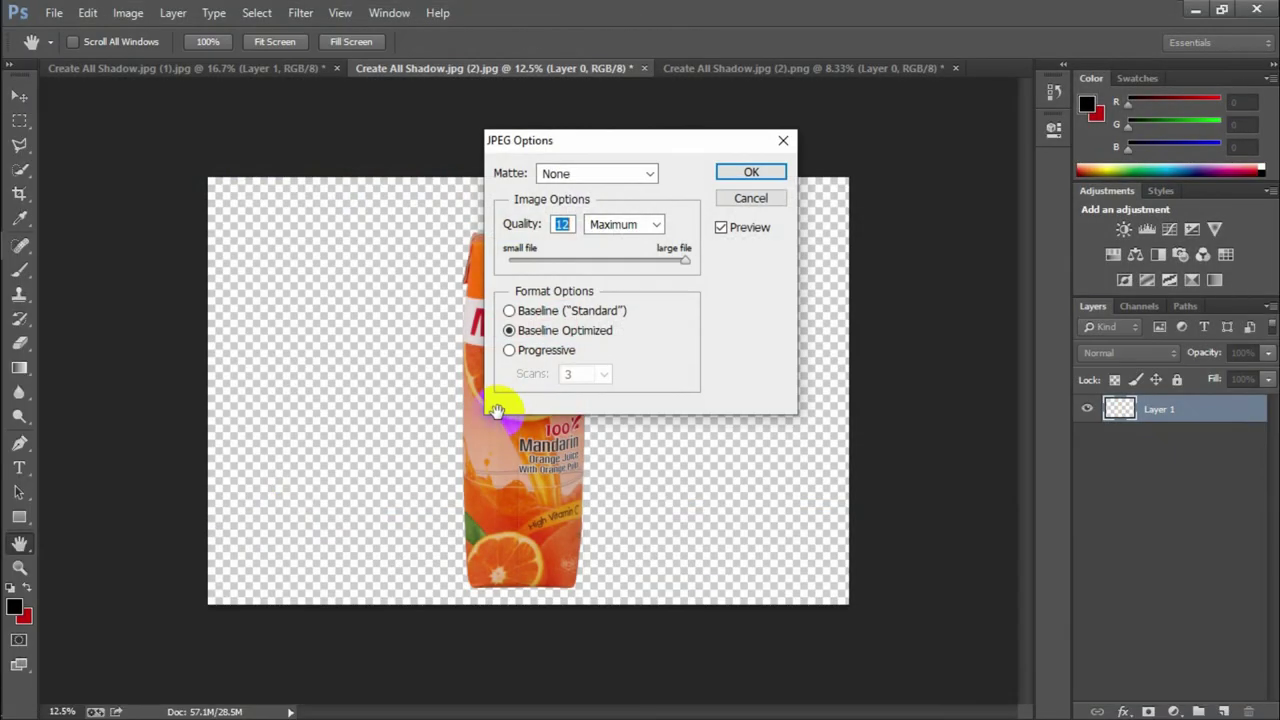
pyautogui.press('Return')
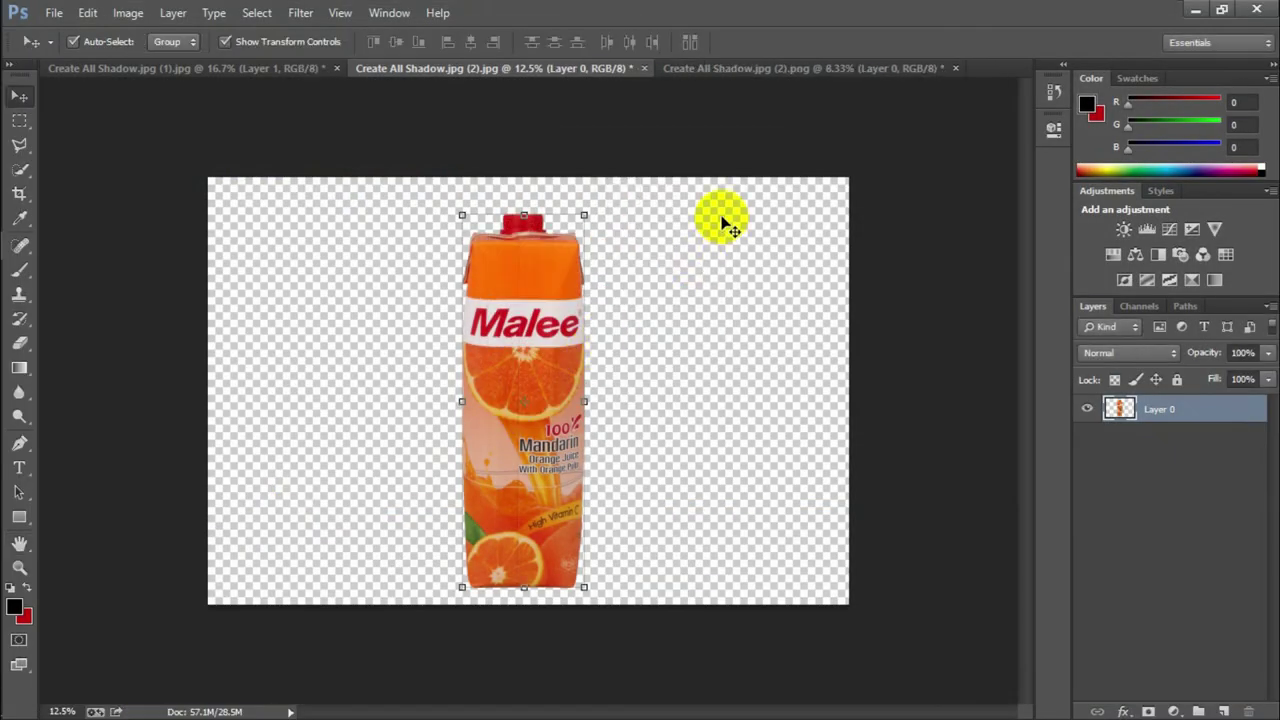
# Close all three open documents without saving changes.
pyautogui.hotkey('ctrl', 'w')
pyautogui.click(651, 286)
pyautogui.hotkey('ctrl', 'w')
pyautogui.click(640, 287)
pyautogui.hotkey('ctrl', 'w')
pyautogui.click(645, 287)
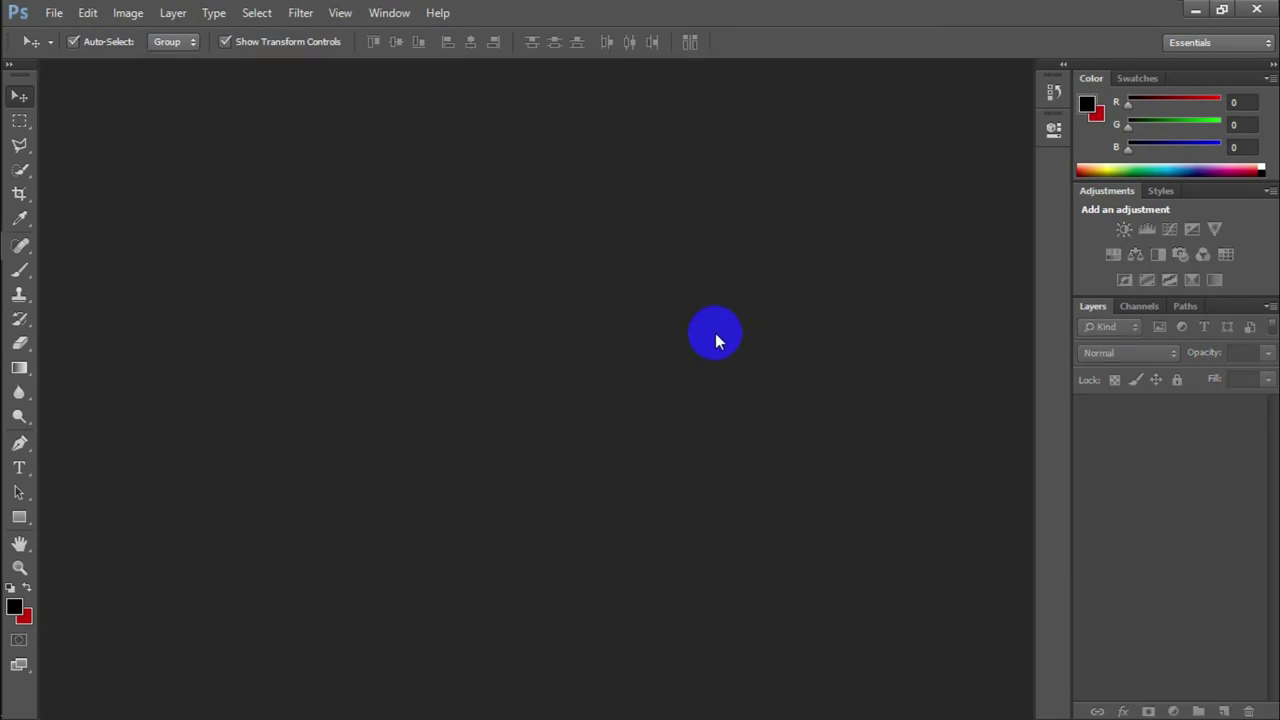
# Reopen the saved 2.jpg and zoom out to see the whole canvas.
pyautogui.doubleClick(716, 340)
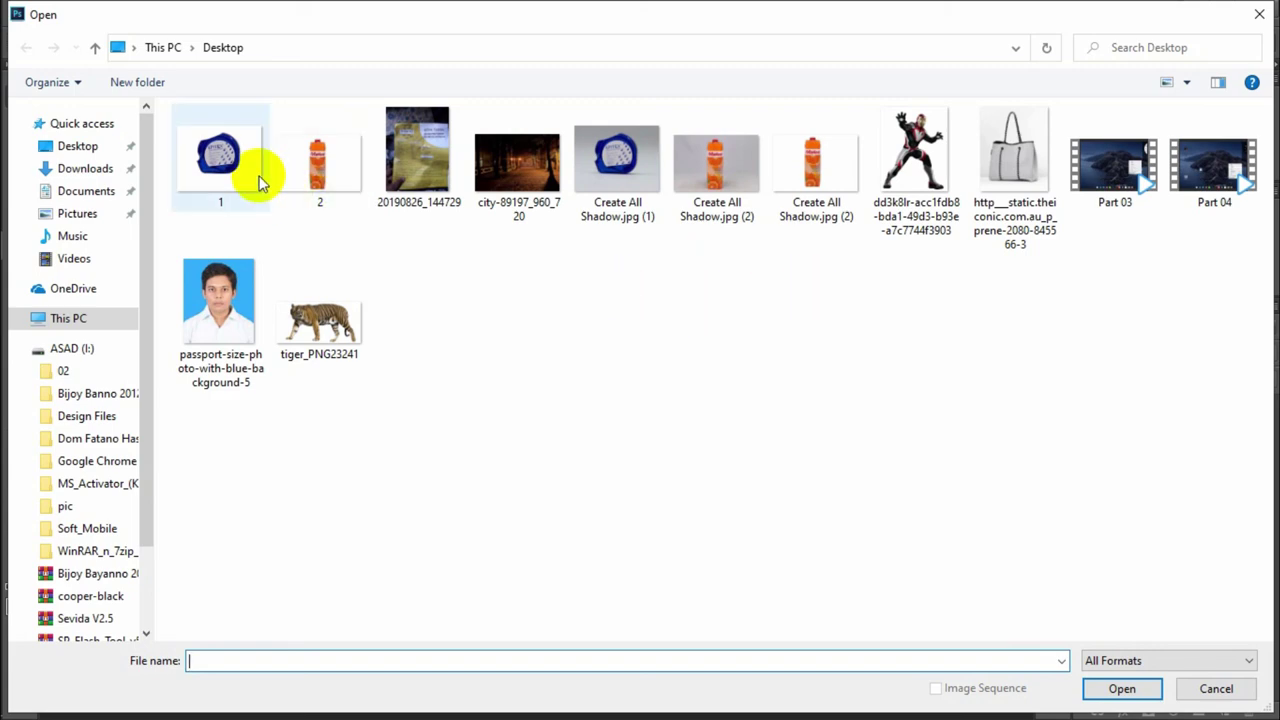
pyautogui.doubleClick(352, 160)
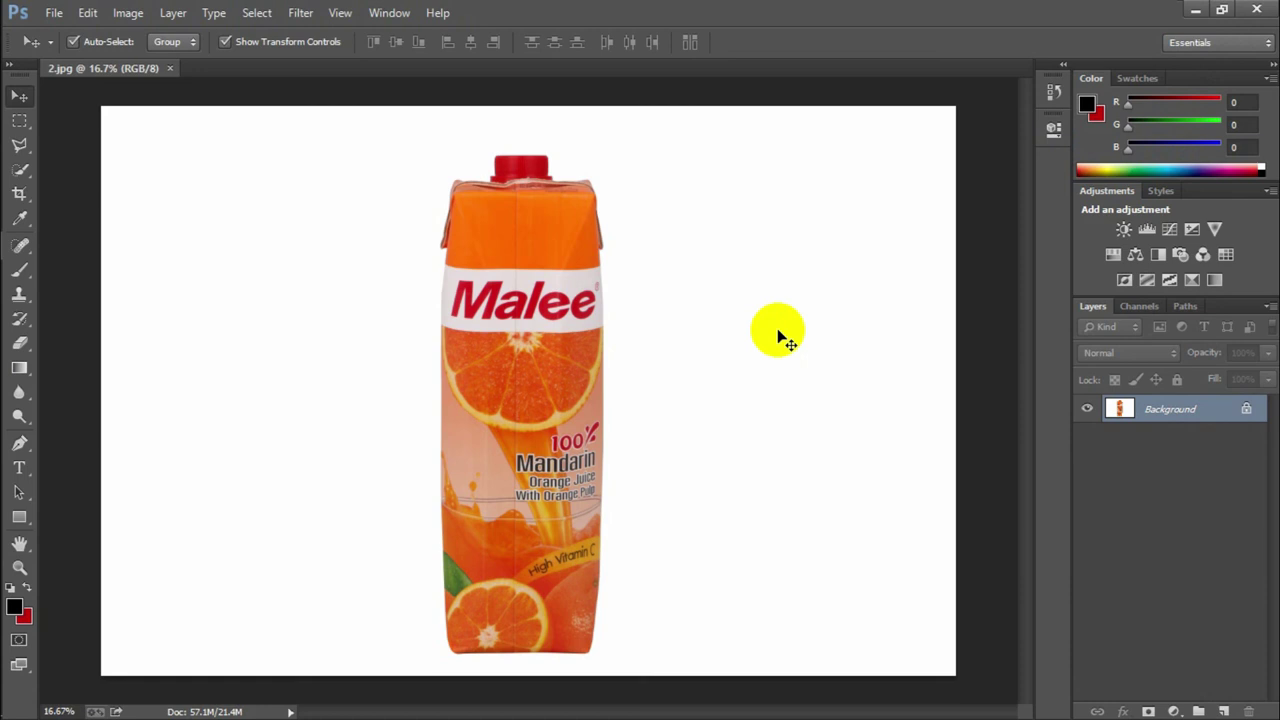
pyautogui.hotkey('ctrl', '-')
pyautogui.hotkey('ctrl', '-')
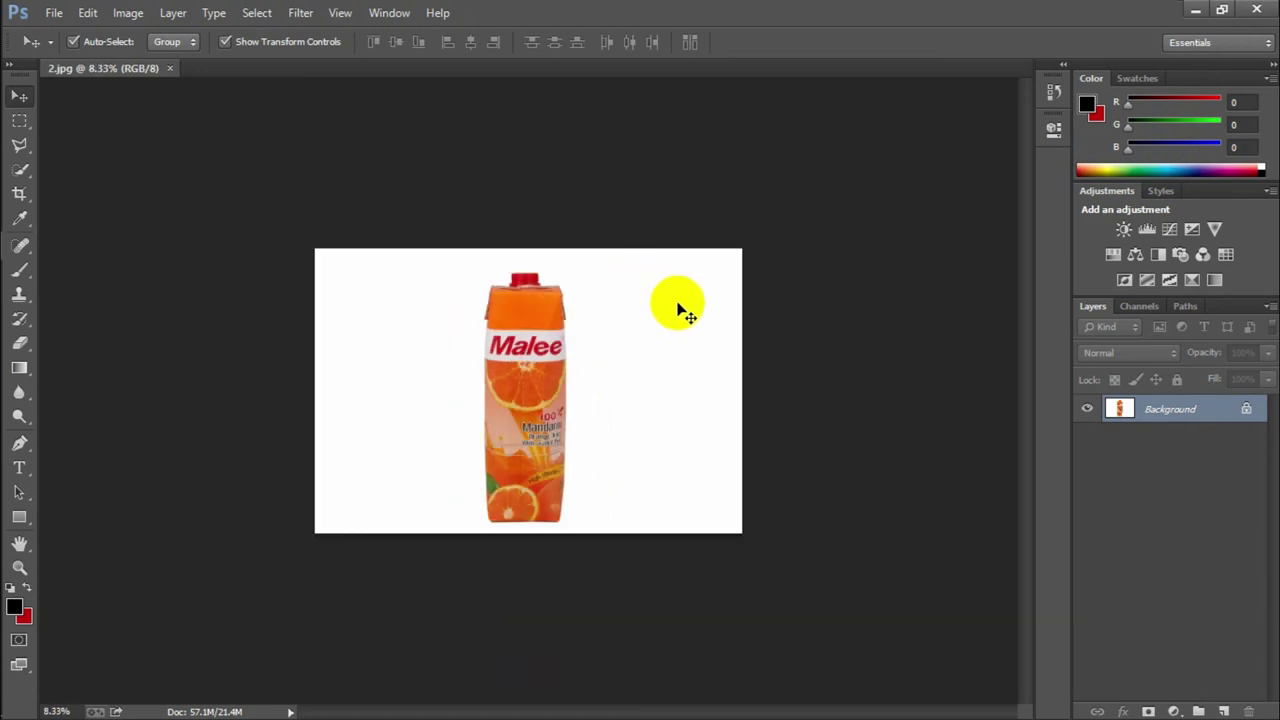
# Select Path 1 in the Paths panel and zoom to 50% on the carton's Malee label.
pyautogui.click(1186, 308)
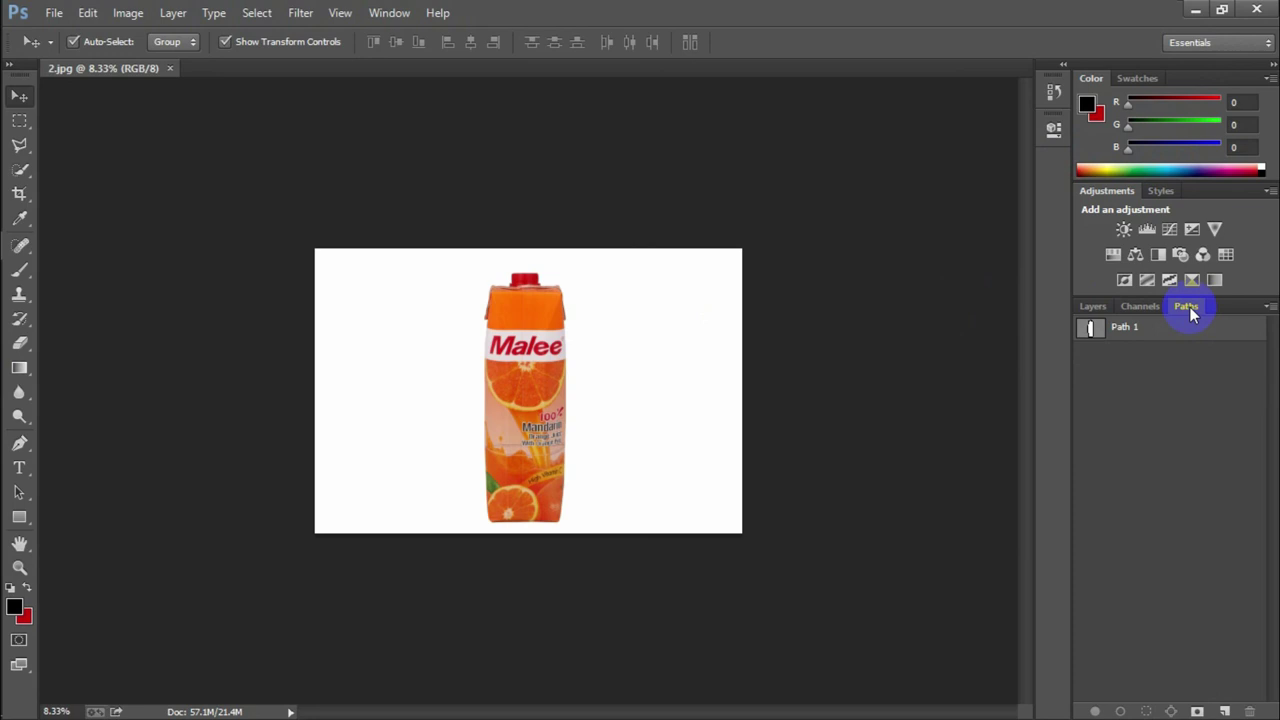
pyautogui.click(1137, 336)
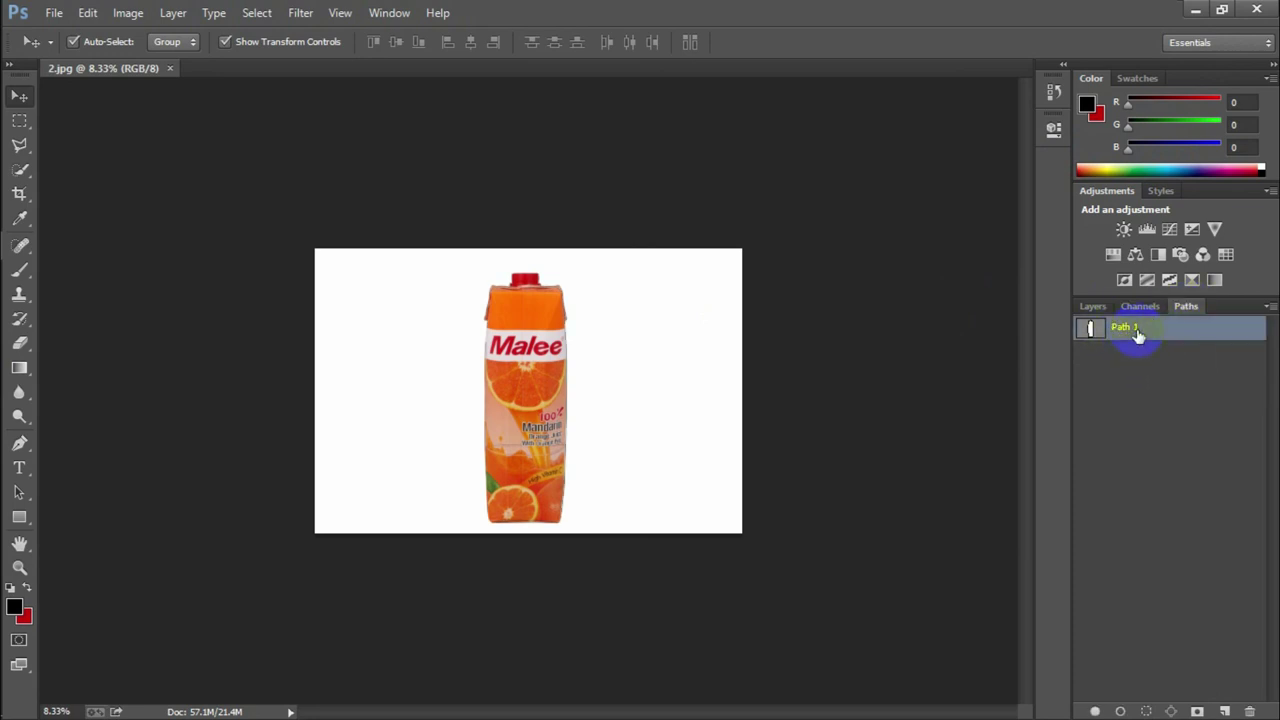
pyautogui.click(591, 401)
pyautogui.click(598, 400)
pyautogui.click(586, 386)
pyautogui.click(686, 391)
pyautogui.moveTo(650, 309); pyautogui.dragTo(694, 509)
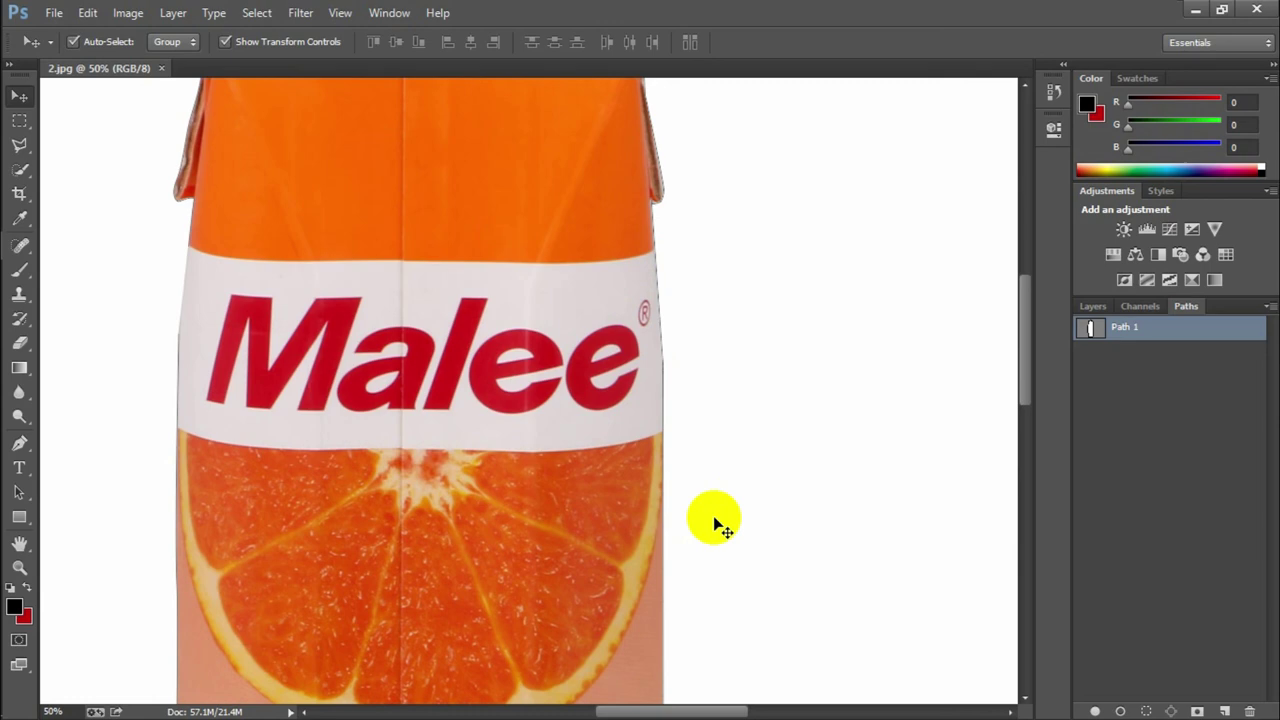
pyautogui.moveTo(728, 508); pyautogui.dragTo(771, 317)
# Load Path 1 as a selection, try moving the locked carton, then close 2.jpg.
pyautogui.hotkey('ctrl', 'Return')
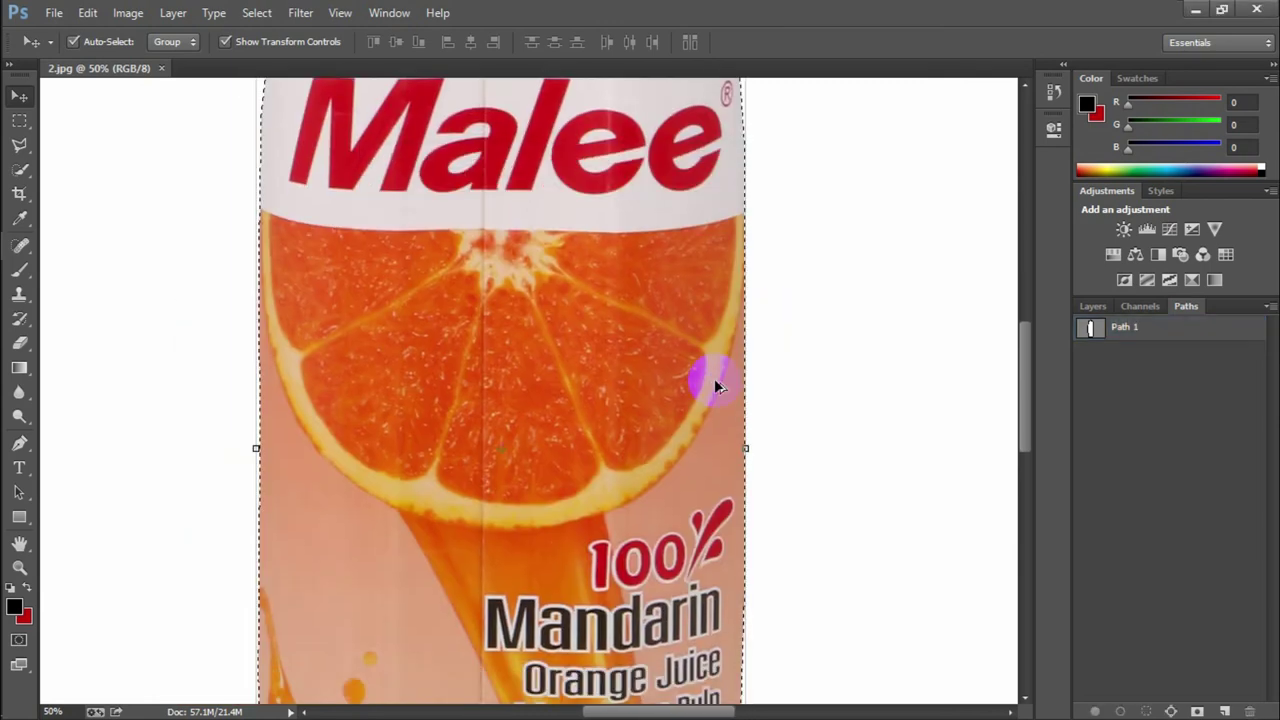
pyautogui.scroll(-2, 700, 323)
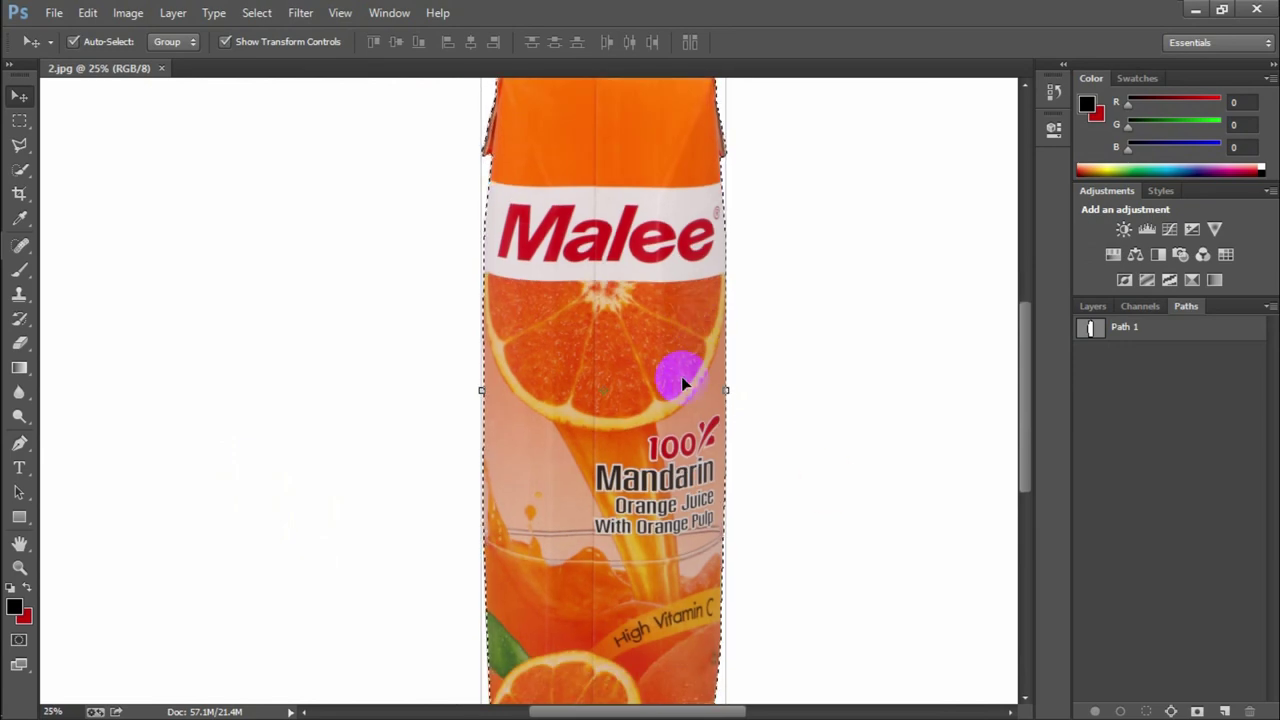
pyautogui.keyDown('alt'); pyautogui.click(725, 423); pyautogui.keyUp('alt')
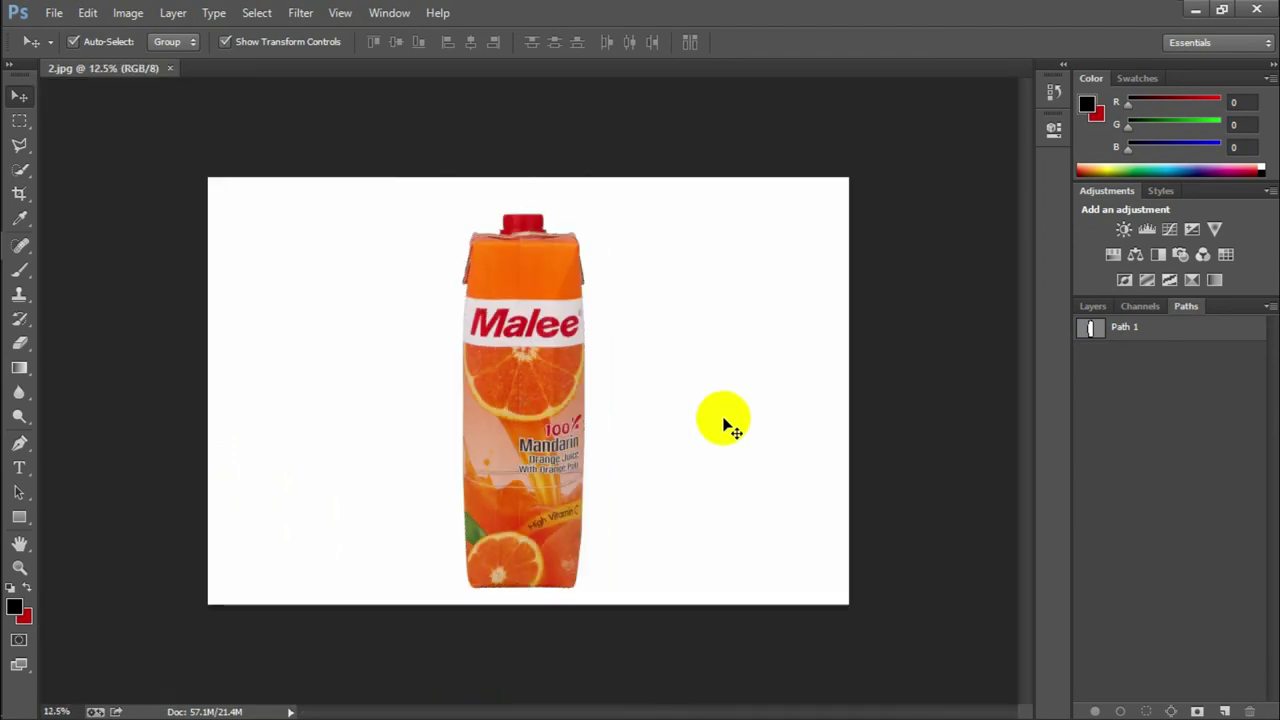
pyautogui.click(486, 365)
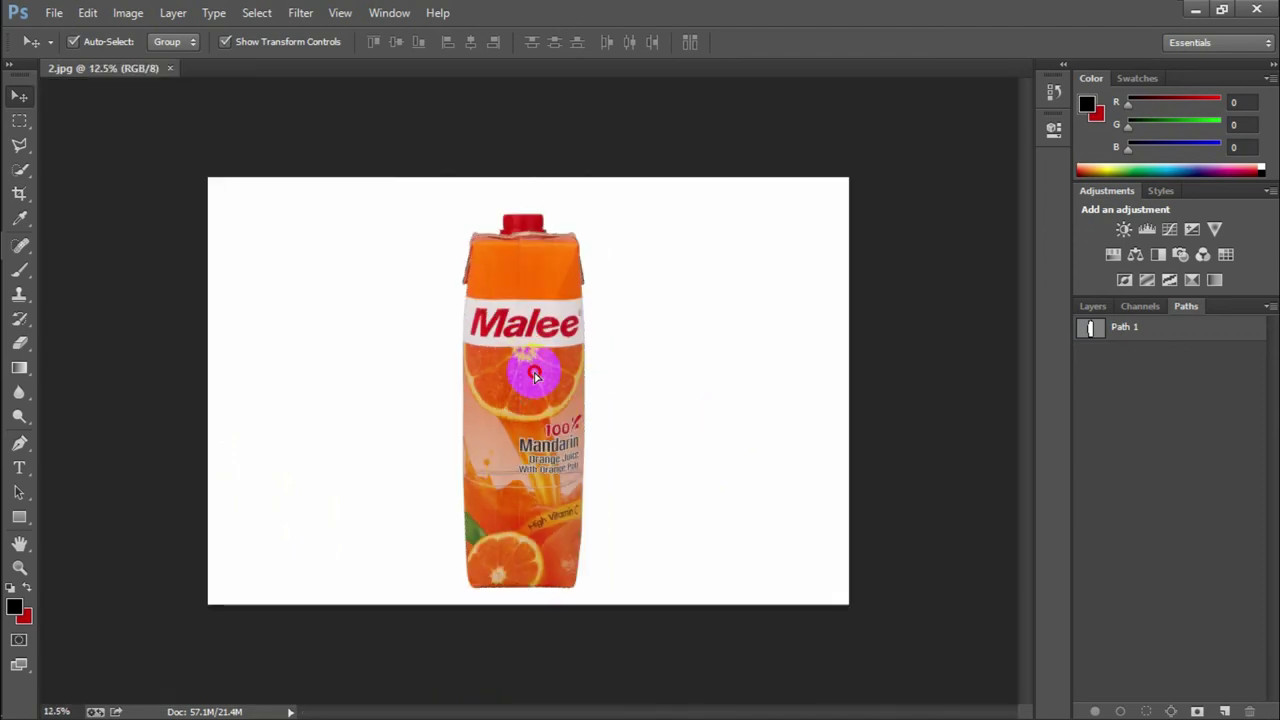
pyautogui.click(612, 288)
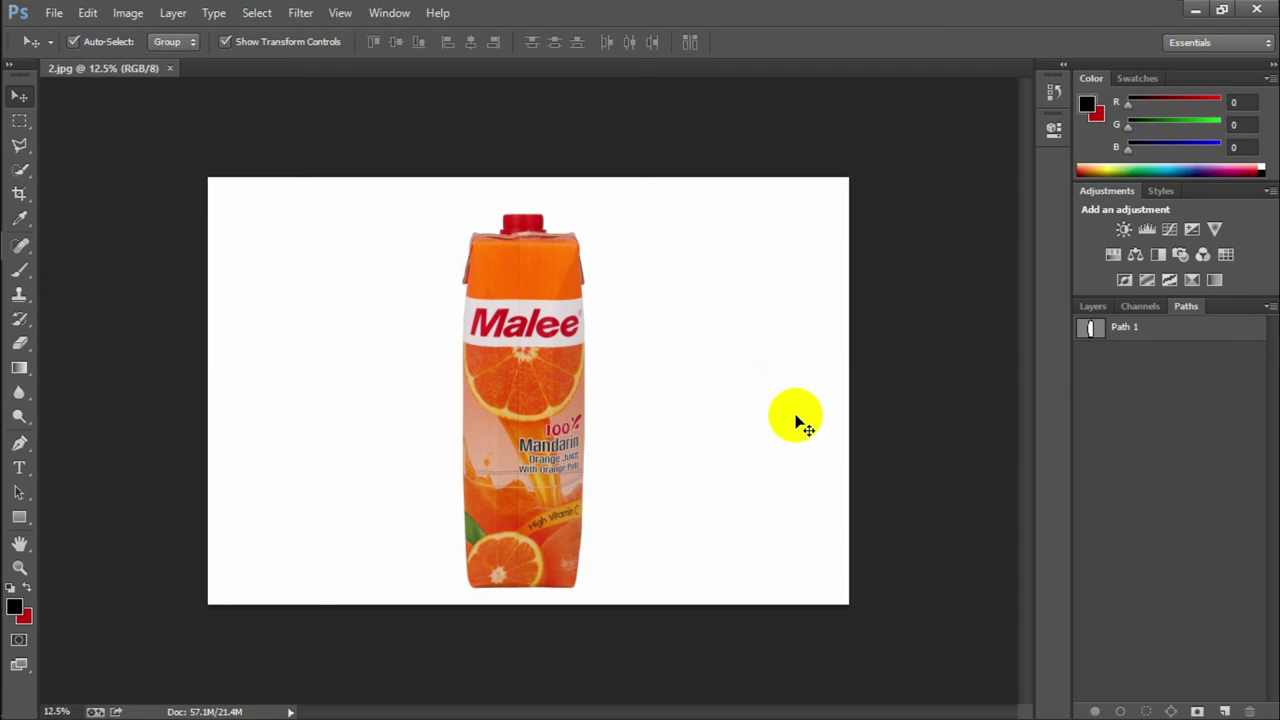
pyautogui.click(171, 69)
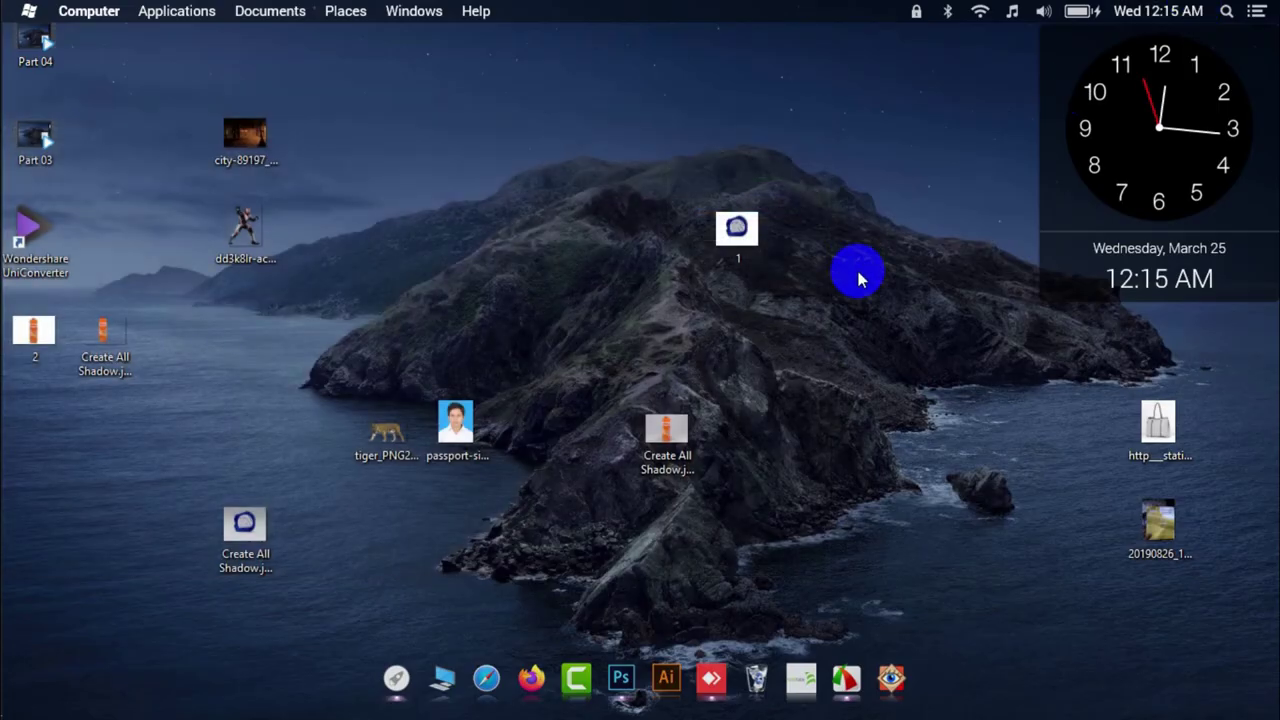
# Refresh the desktop four times so the saved images 1 and 2 appear.
pyautogui.rightClick(900, 278)
pyautogui.click(955, 330)
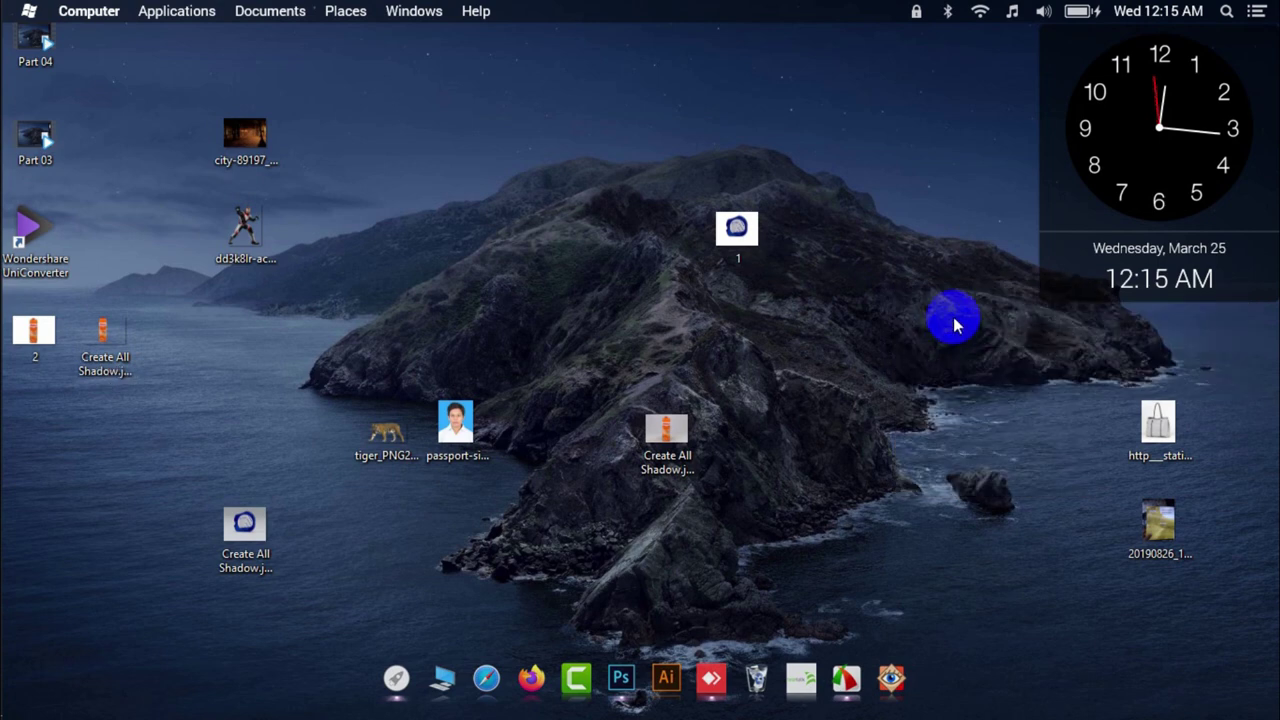
pyautogui.rightClick(914, 404)
pyautogui.click(977, 460)
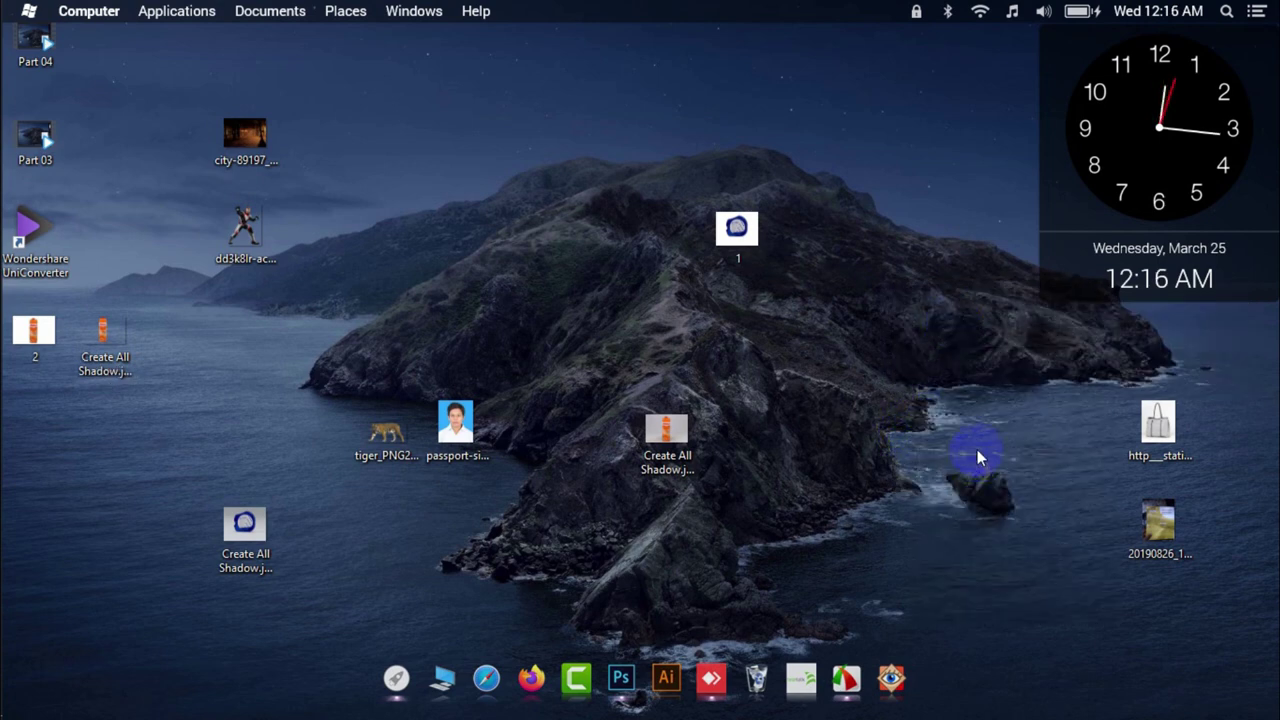
pyautogui.rightClick(925, 403)
pyautogui.click(1052, 460)
pyautogui.rightClick(902, 400)
pyautogui.click(980, 452)
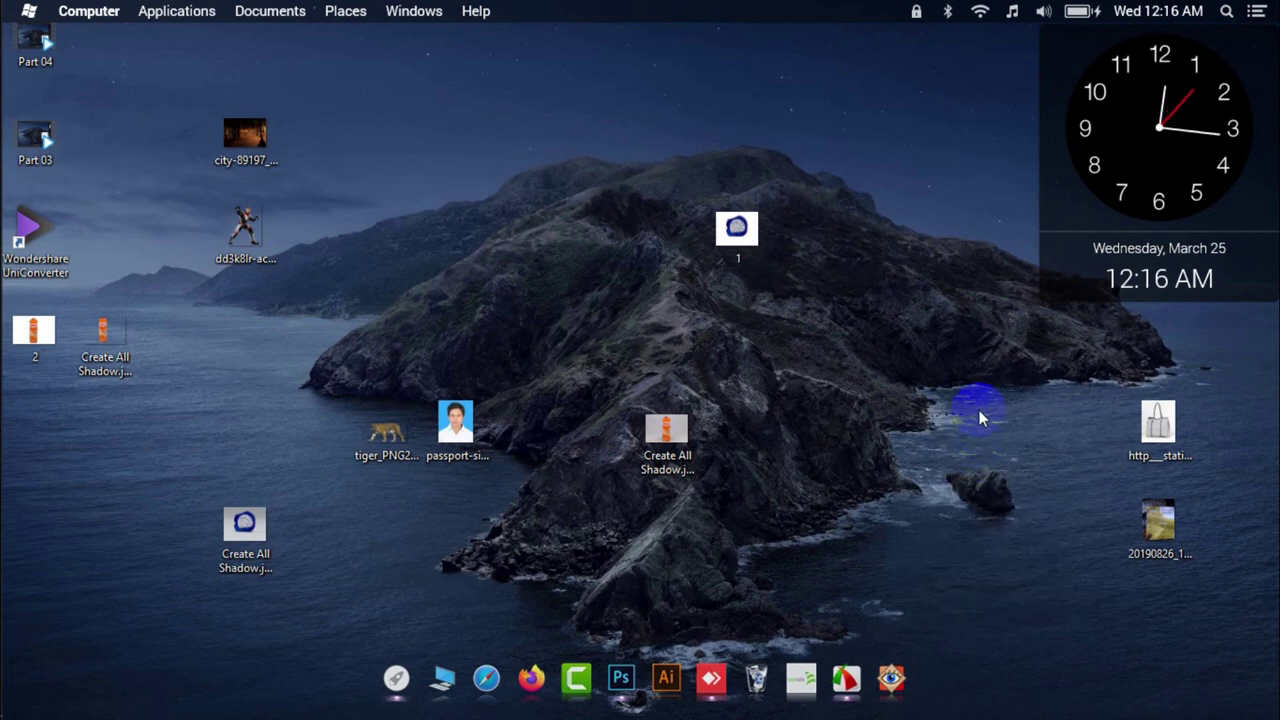